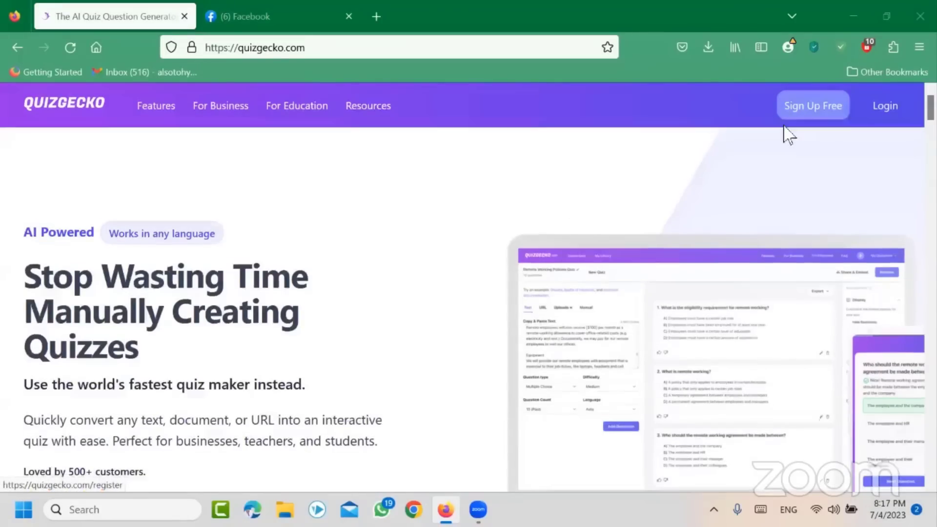
- Sign up for a free Quizgecko account by continuing with the existing Google account
scroll(783, 146, "down", 3)
scroll(801, 137, "up", 3)
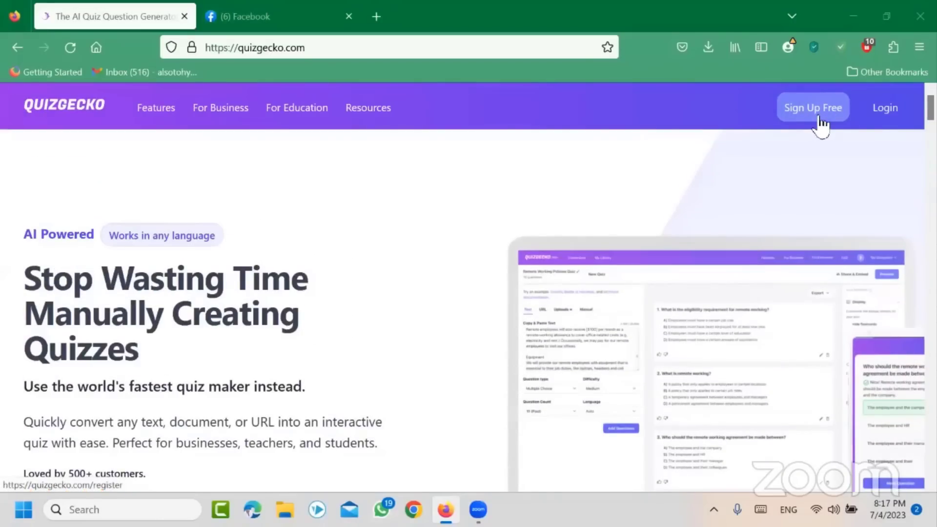
left_click(820, 126)
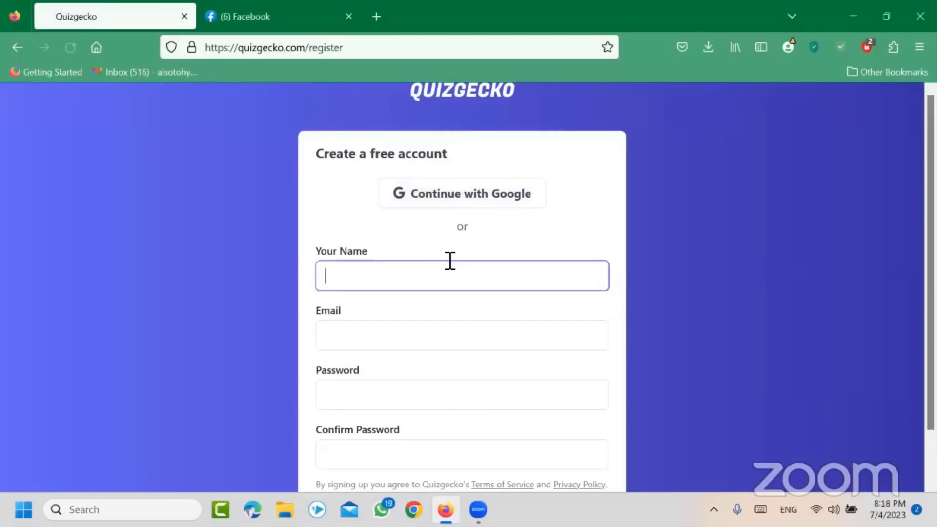
left_click(446, 197)
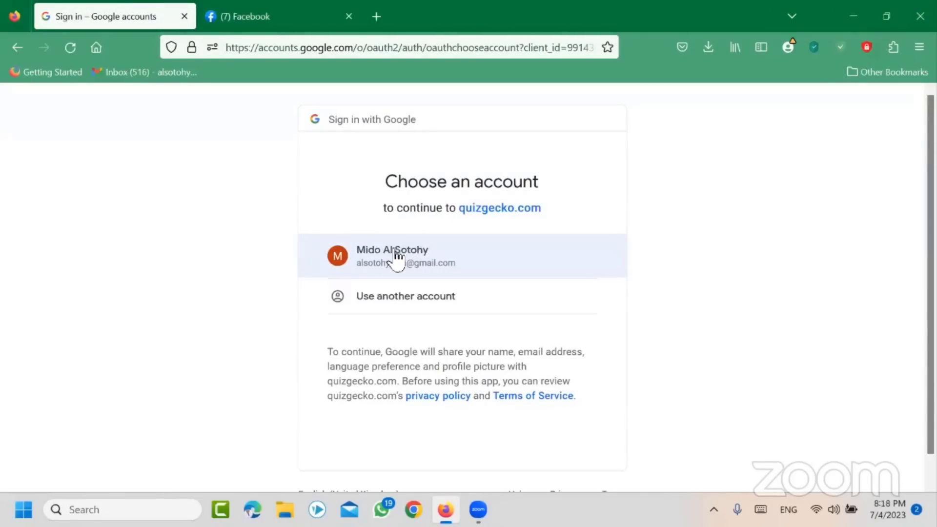
left_click(393, 255)
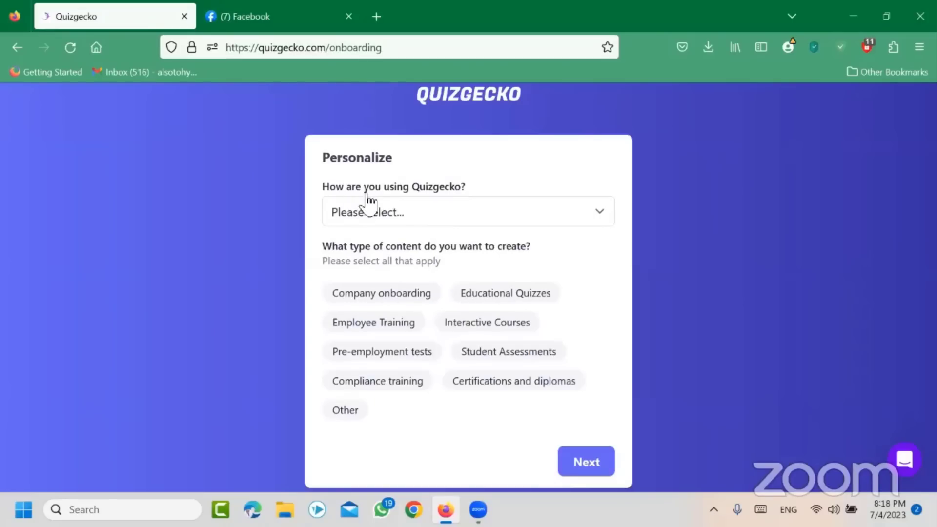
- Complete the personalization as a Teacher with school name Cedar and content type Student Assessments, and dismiss the welcome tour
left_click(416, 220)
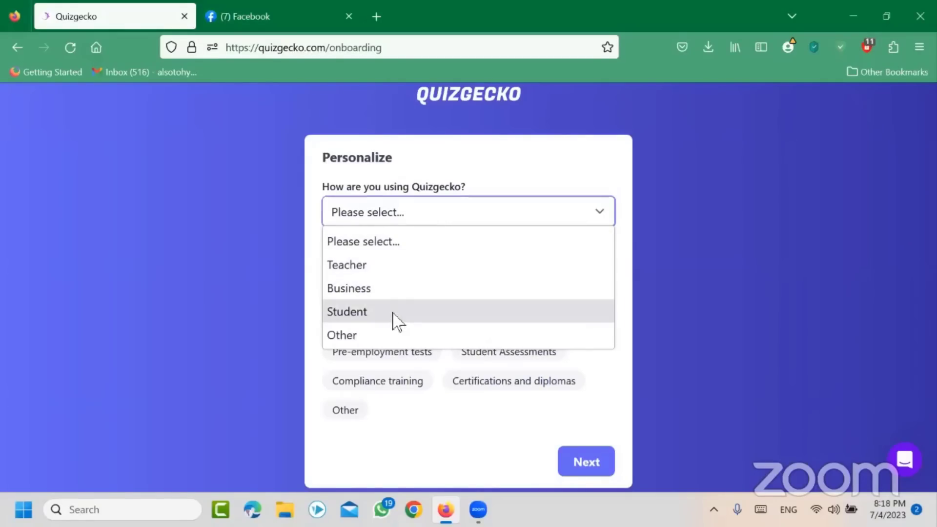
left_click(390, 266)
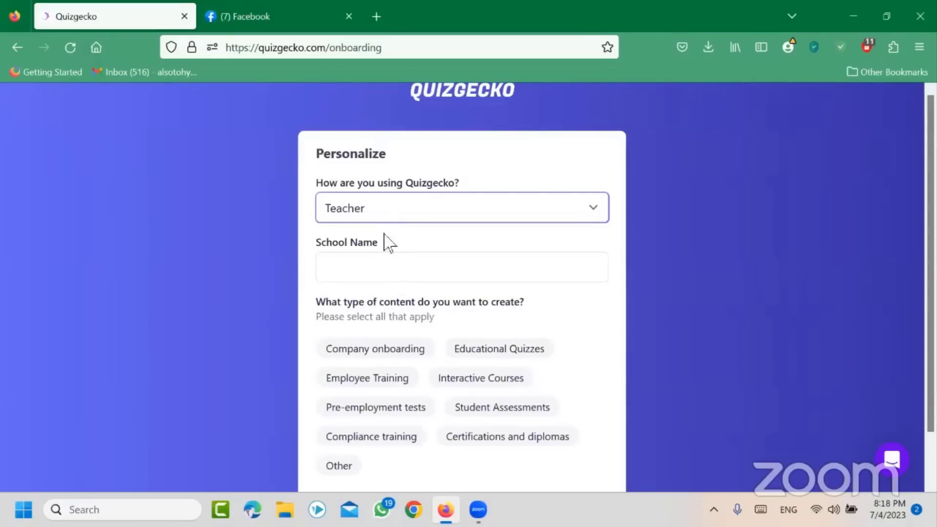
left_click(394, 271)
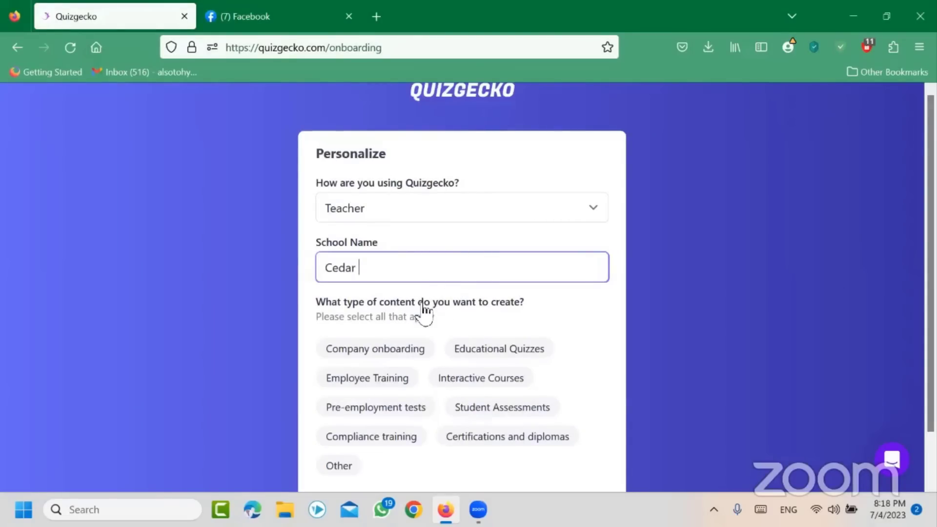
scroll(424, 311, "down", 1)
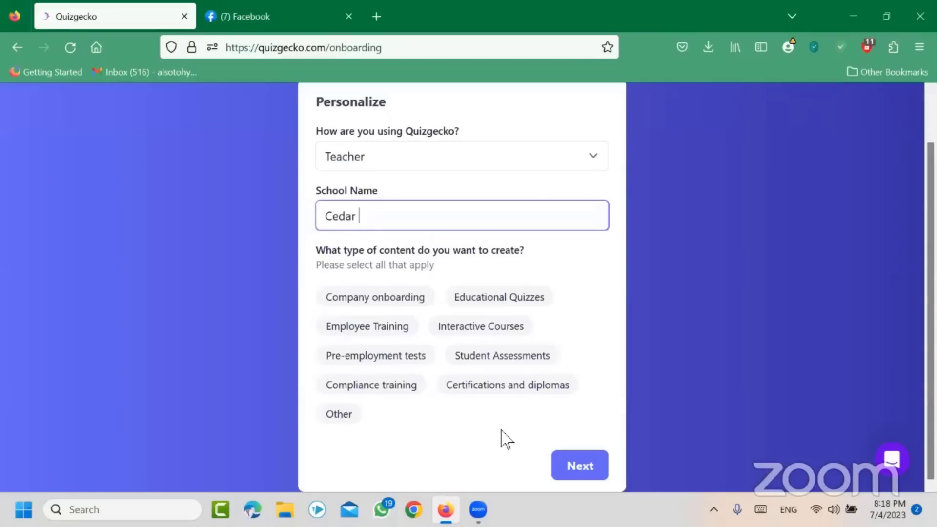
left_click(495, 367)
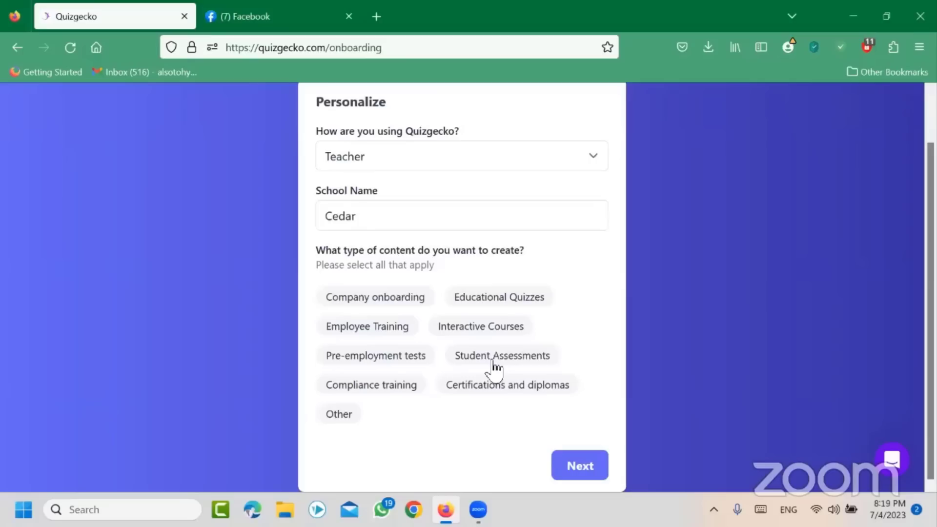
left_click(574, 466)
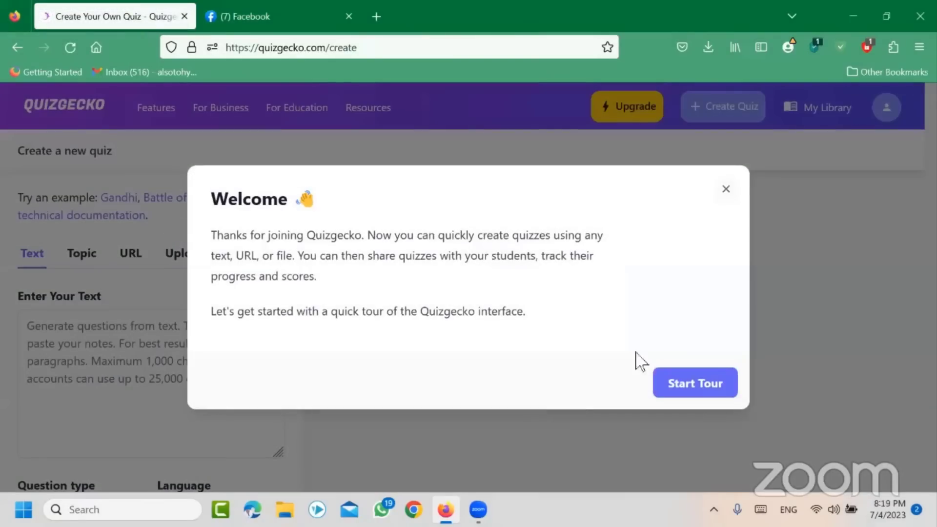
left_click(726, 190)
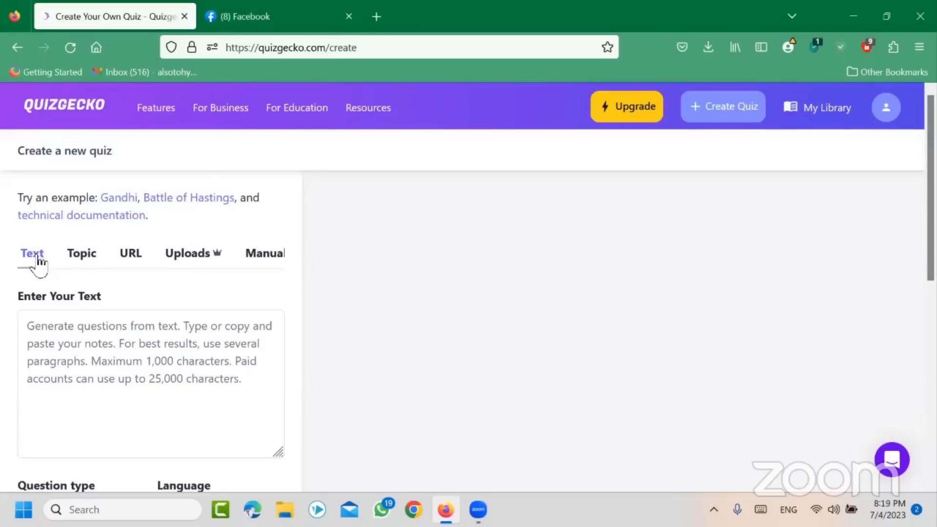
left_click(67, 332)
scroll(75, 344, "down", 3)
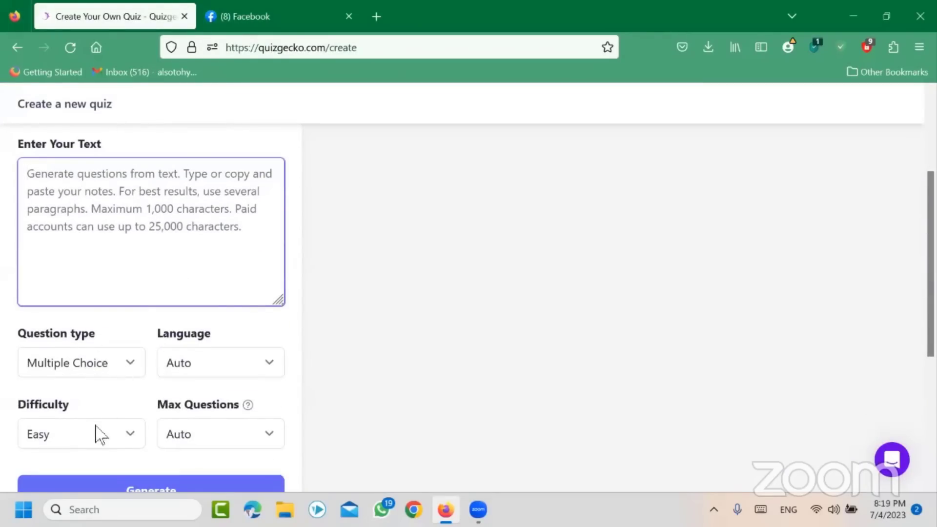
scroll(97, 433, "down", 2)
left_click(171, 423)
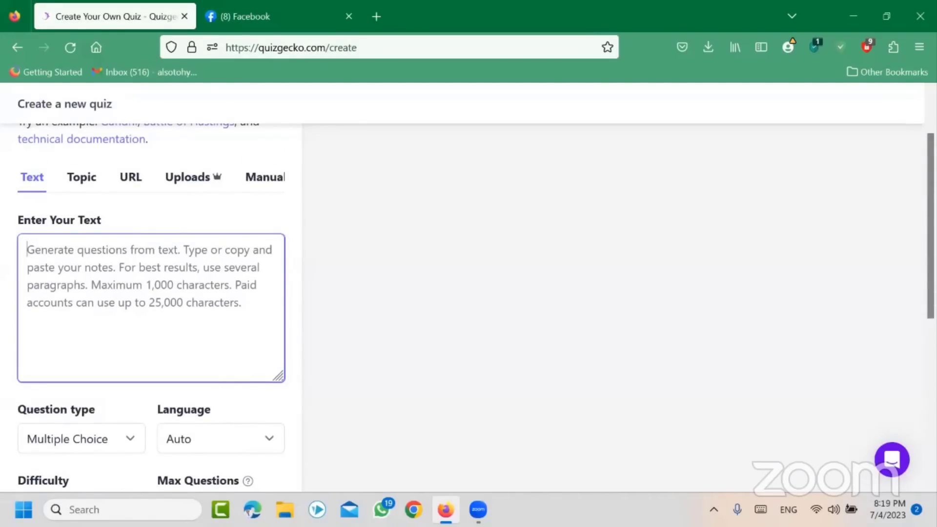
key("super")
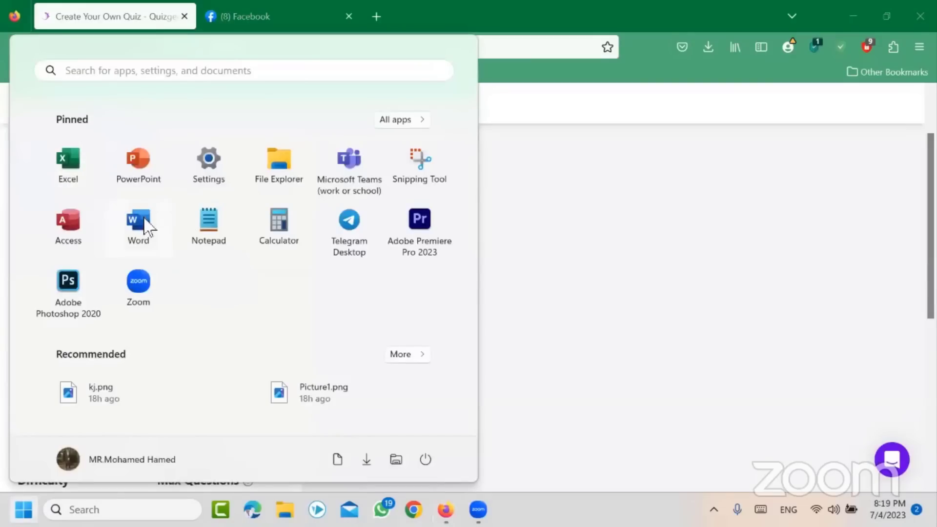
key("Escape")
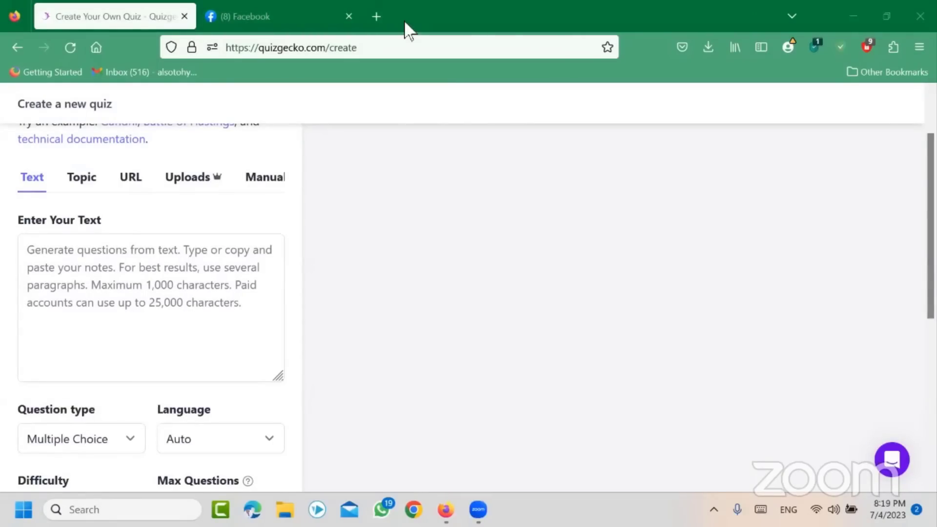
- Search Google for "فضل الصلاة" in a new browser tab
left_click(379, 16)
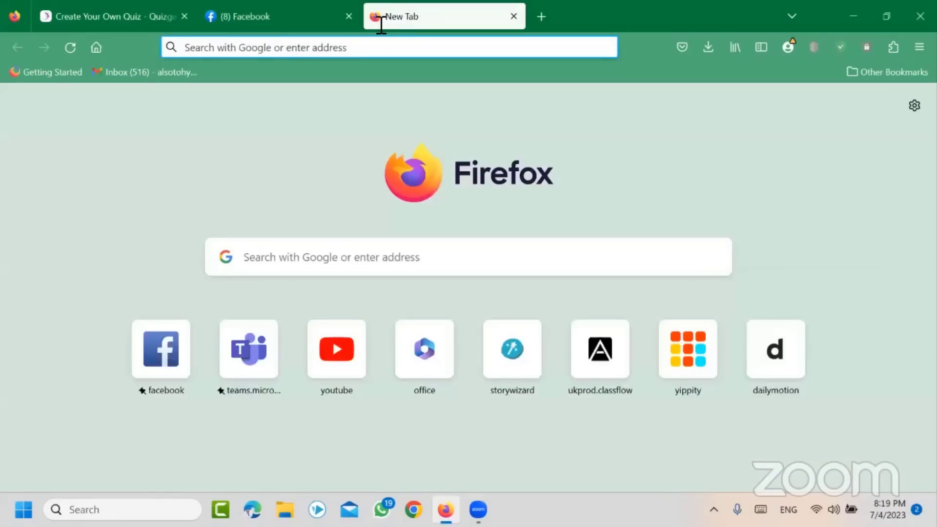
left_click(280, 49)
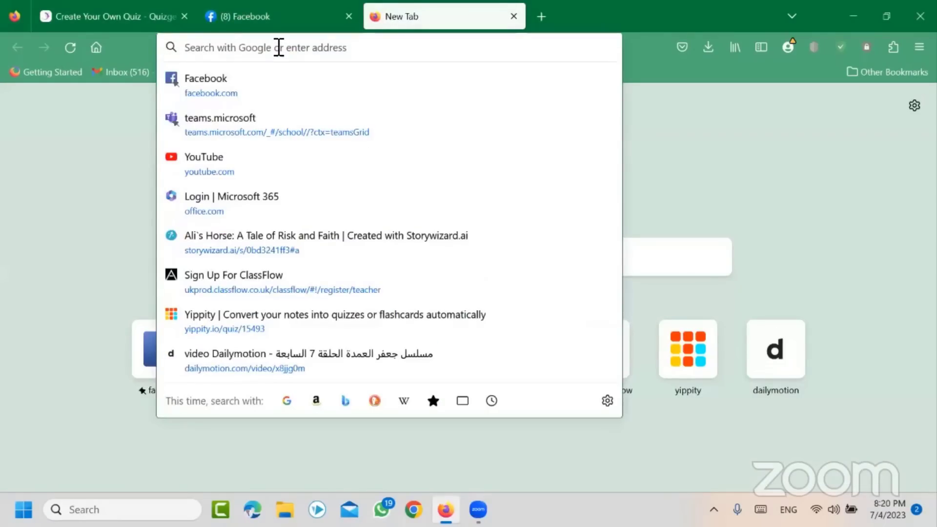
type("t")
key("BackSpace")
type("فض")
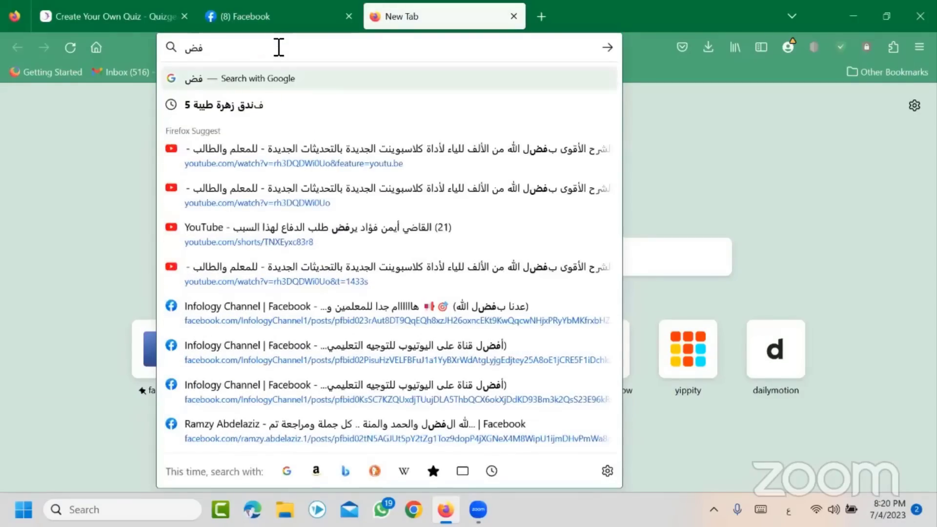
type("ل الصلاة")
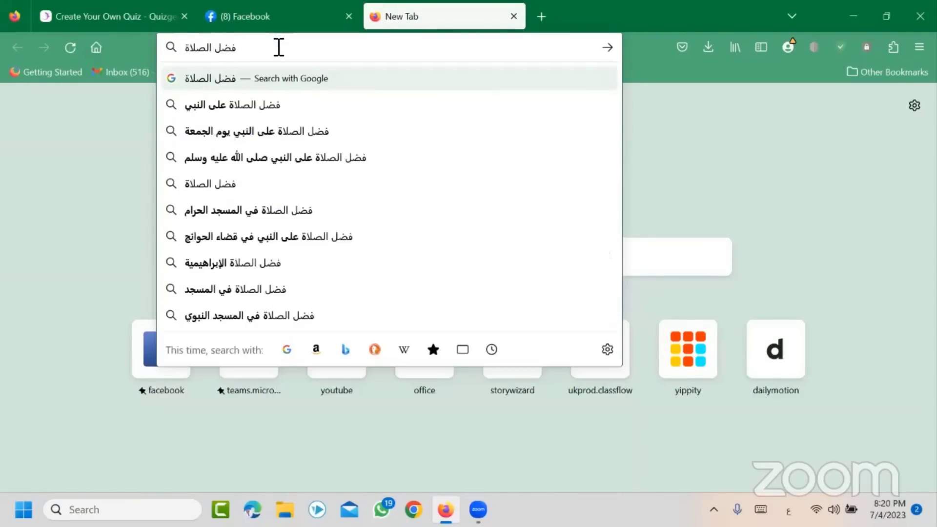
key("Return")
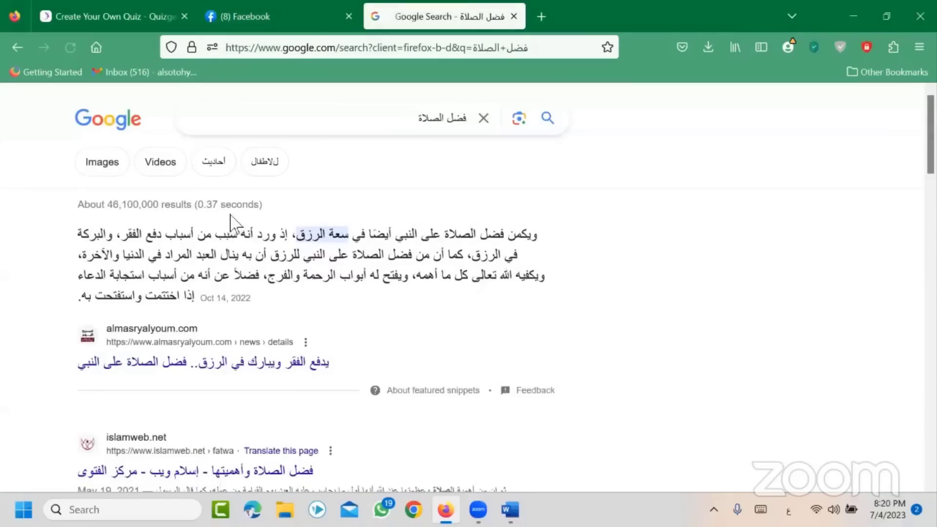
- Open the almasryalyoum.com article from the search results and find the paragraphs on فضل الصلاة على النبي
left_click(217, 371)
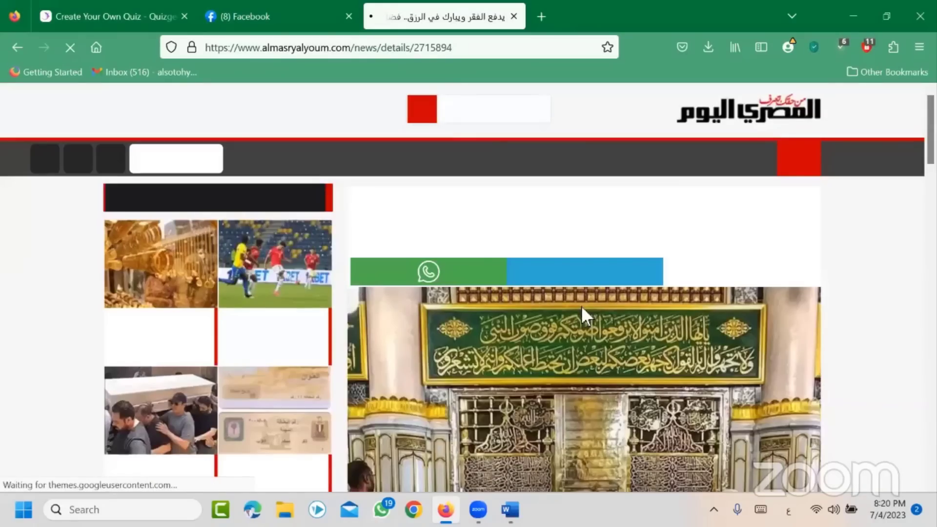
scroll(666, 326, "down", 5)
scroll(668, 328, "down", 5)
scroll(664, 329, "up", 1)
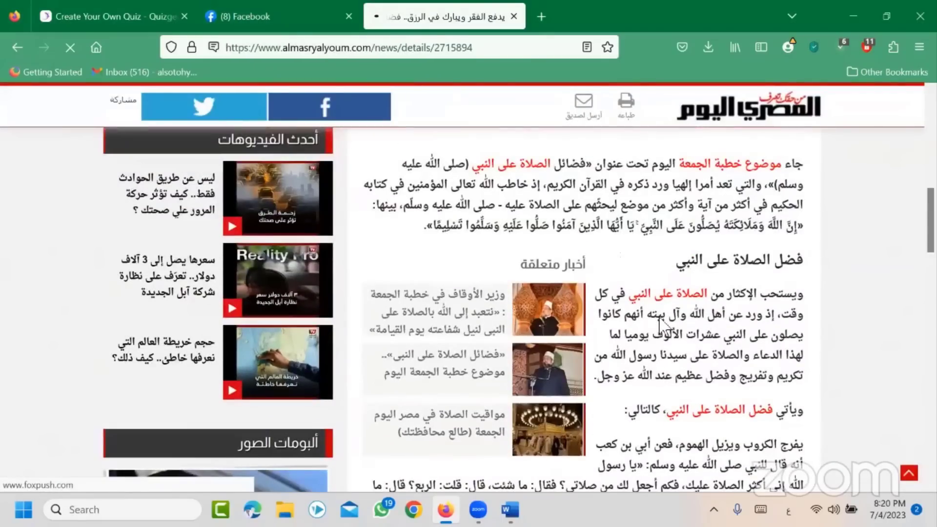
scroll(660, 326, "down", 5)
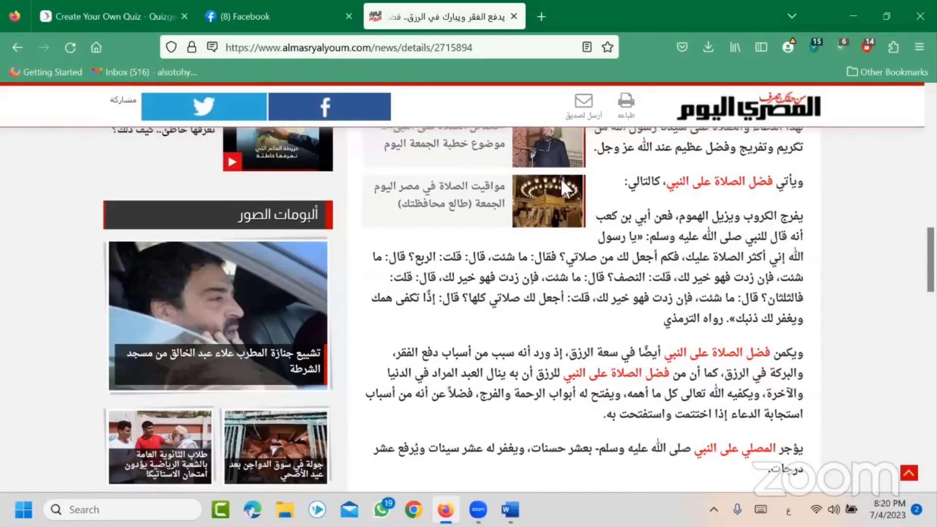
left_click(131, 16)
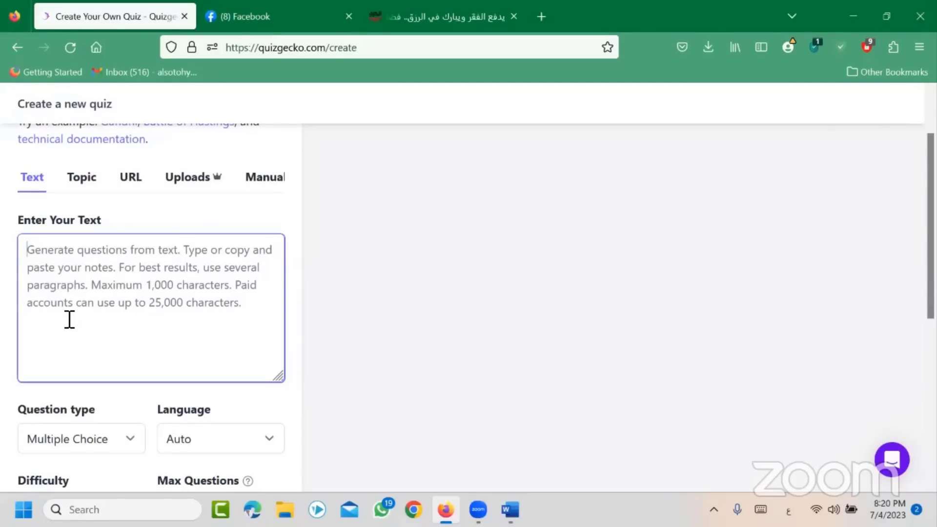
scroll(78, 324, "down", 3)
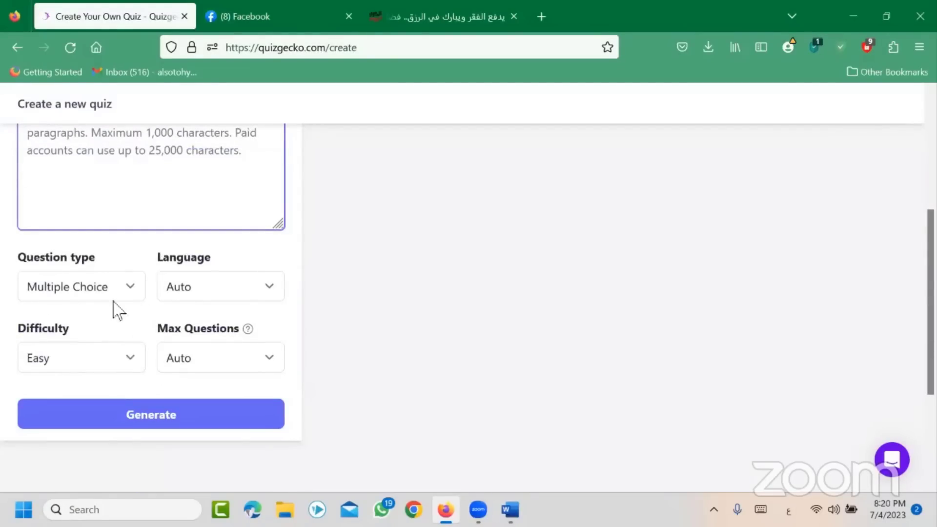
scroll(254, 401, "up", 3)
scroll(278, 382, "up", 2)
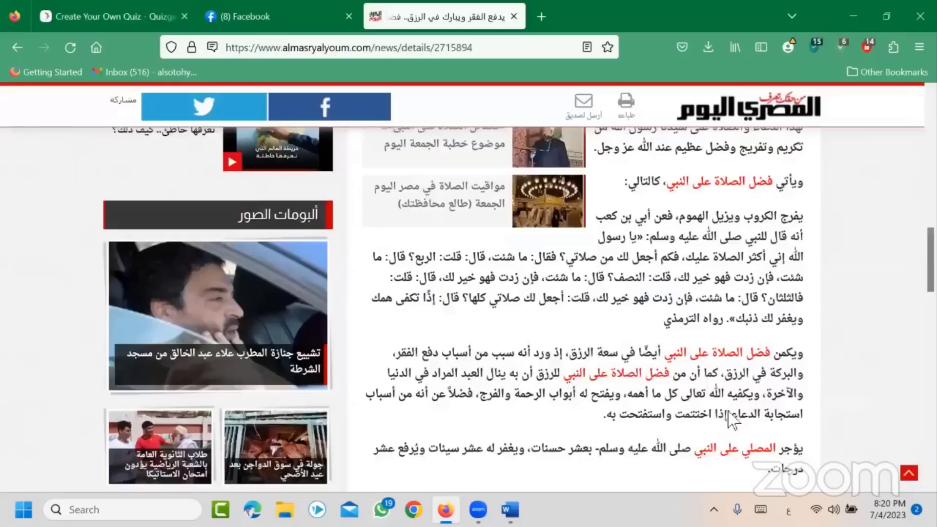
- Copy the article paragraph beginning "ويكمن فضل الصلاة على النبي" and paste it as the source text of the new Quizgecko quiz
key("ctrl+shift+Tab")
left_click_drag(802, 349, 603, 415)
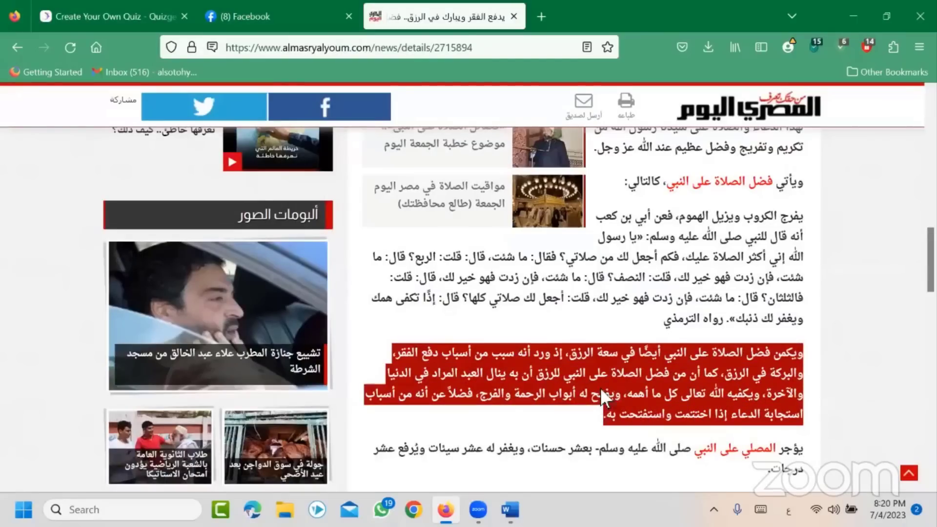
right_click(605, 380)
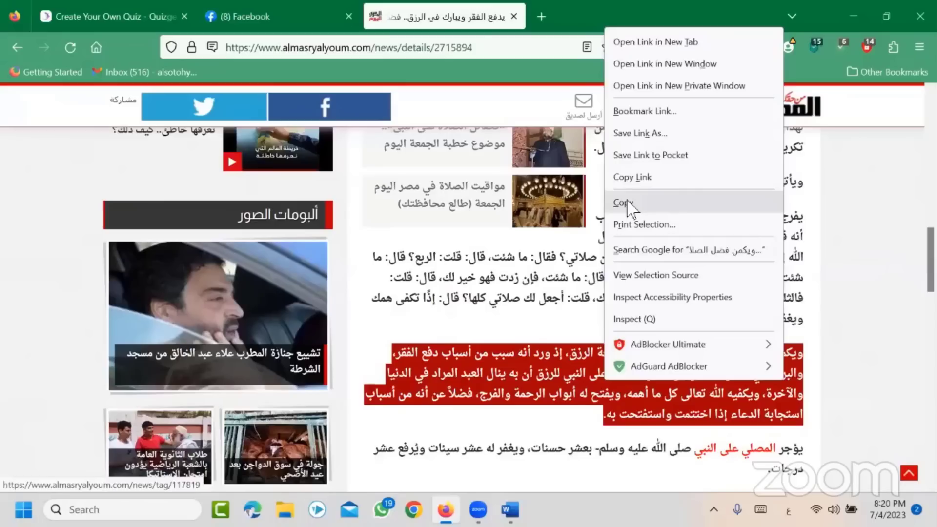
left_click(629, 204)
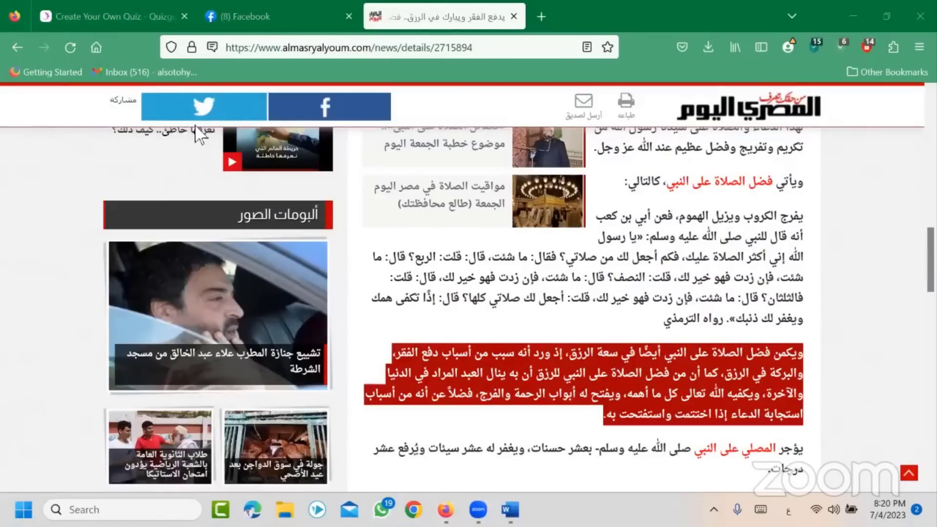
key("ctrl+Tab")
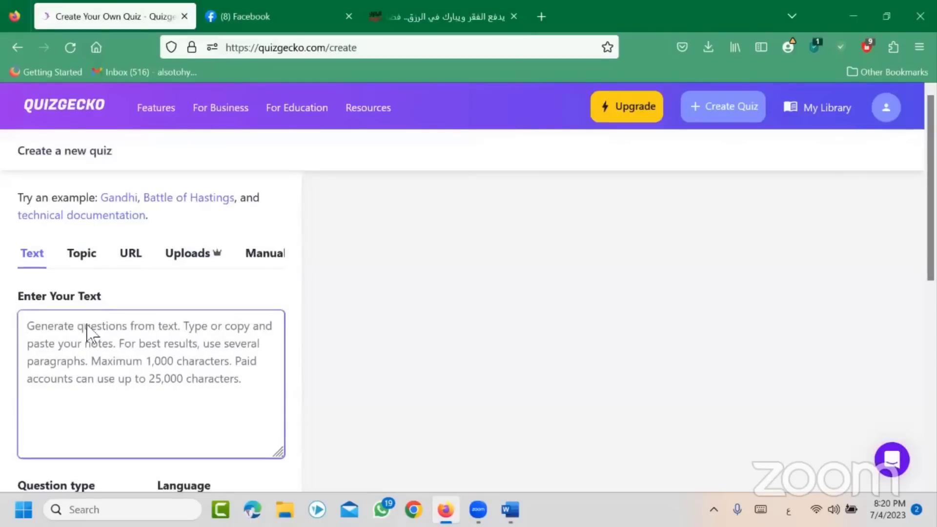
right_click(87, 333)
left_click(126, 124)
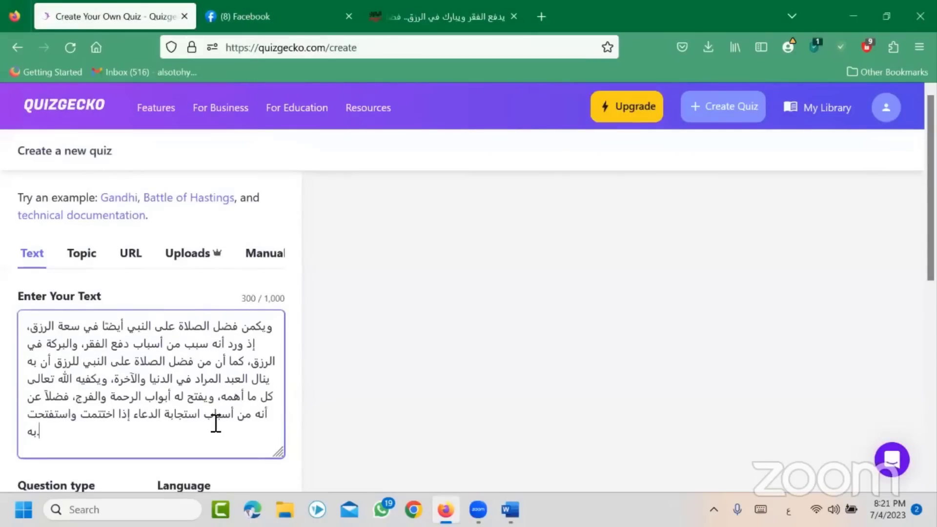
- Examine the available question types for the new quiz, leaving it on Multiple Choice
scroll(208, 406, "down", 3)
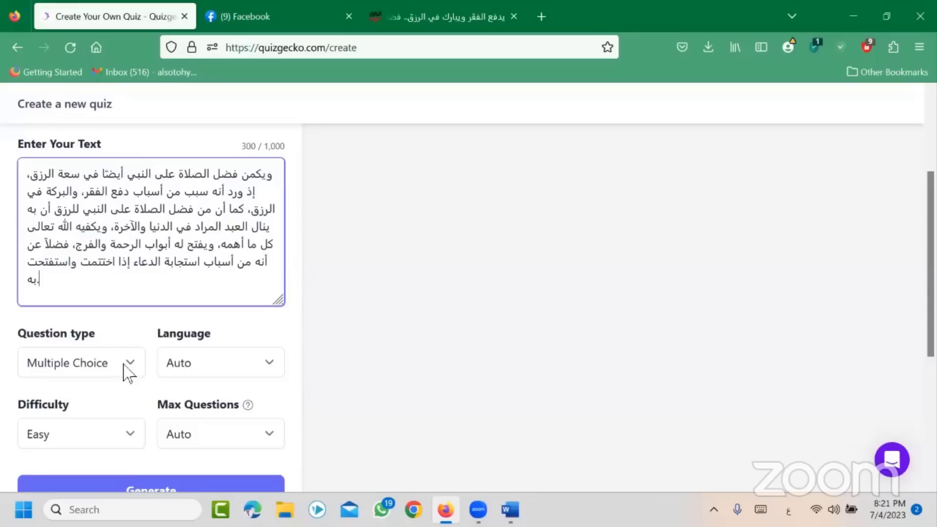
scroll(146, 398, "up", 3)
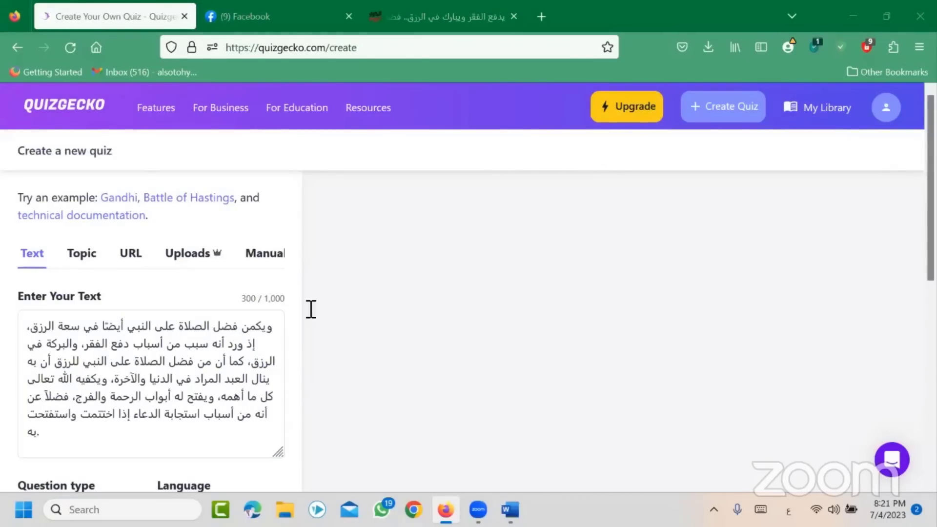
scroll(205, 355, "down", 5)
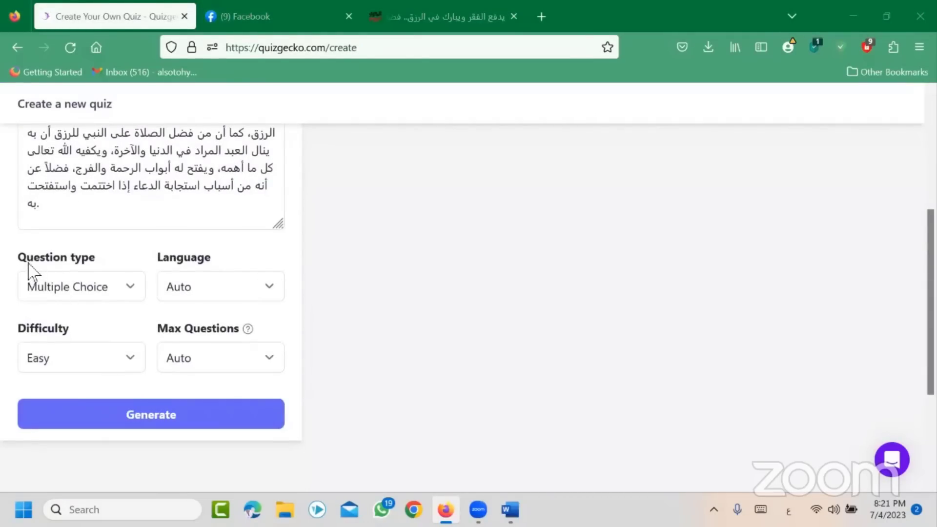
left_click(130, 292)
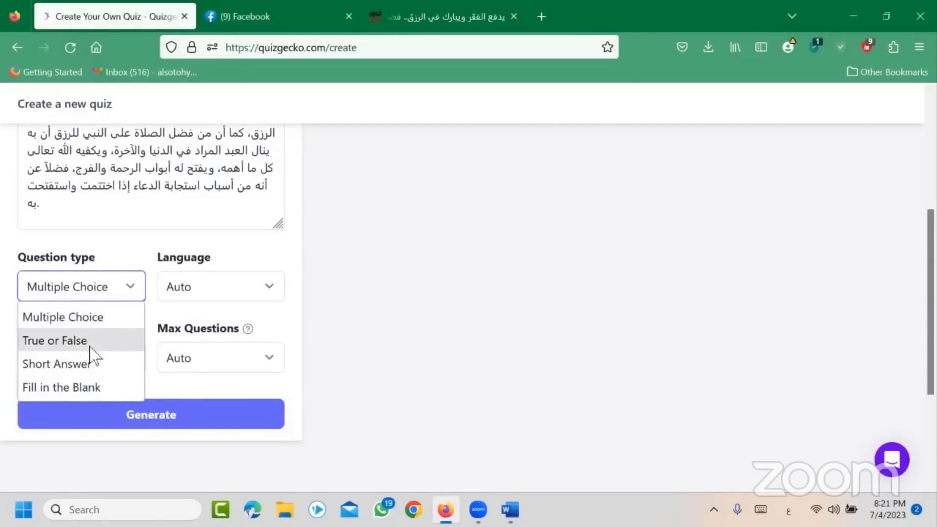
left_click(415, 295)
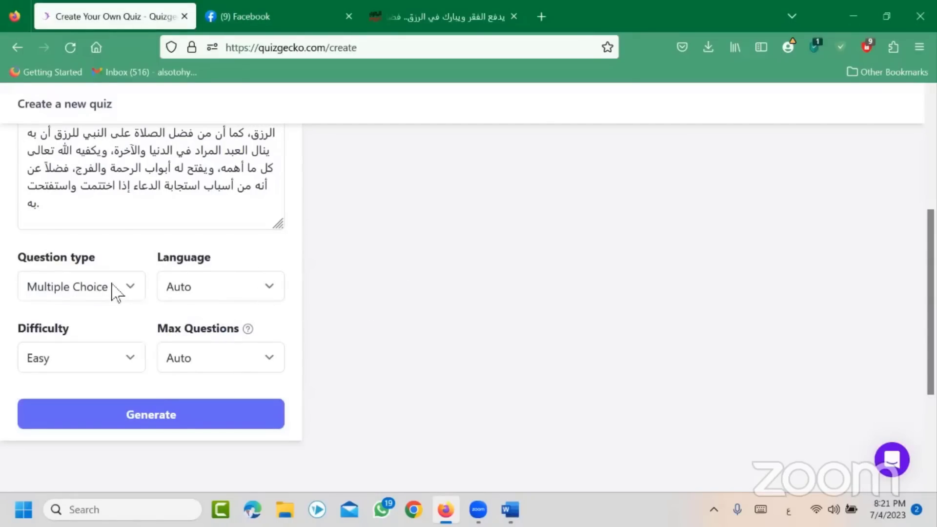
scroll(108, 303, "up", 3)
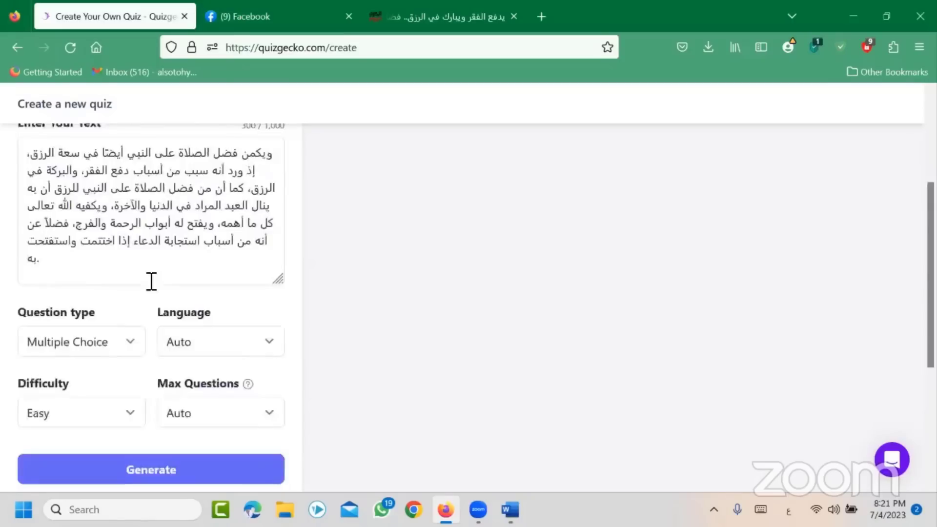
scroll(157, 301, "down", 3)
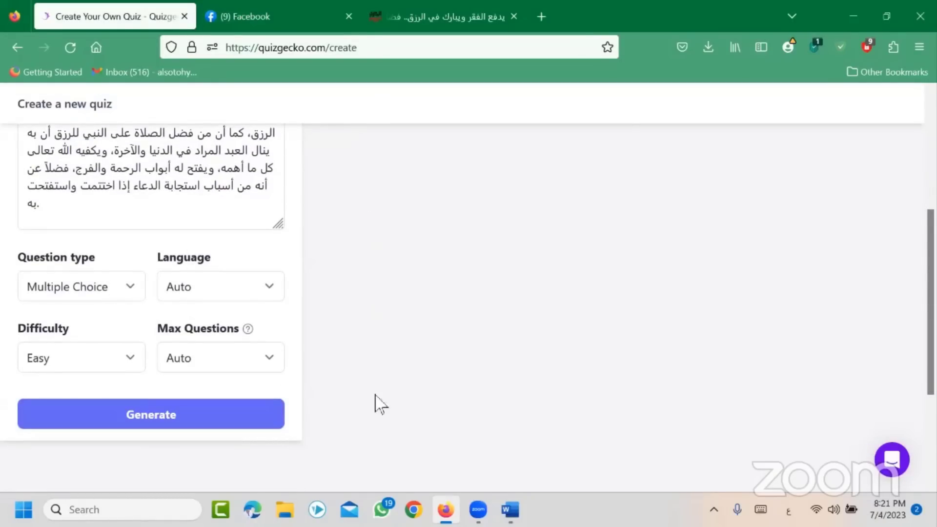
left_click(478, 510)
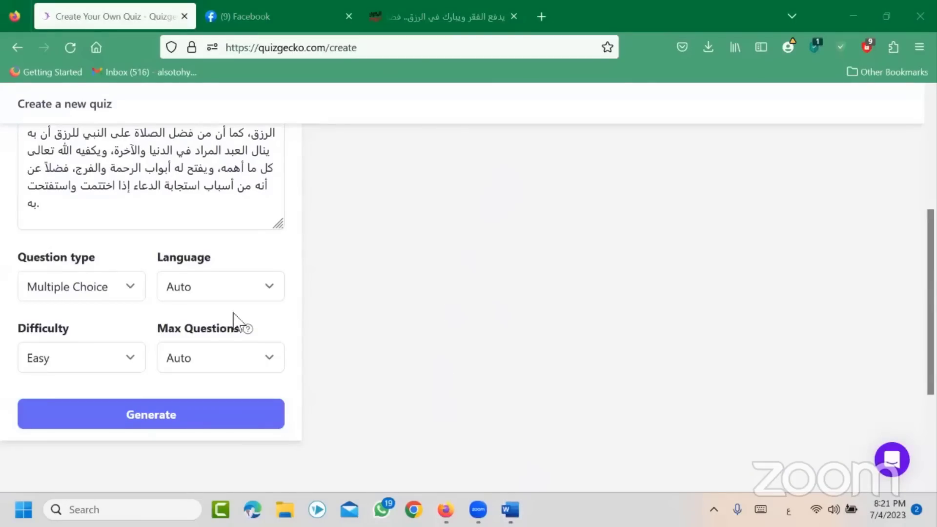
- Set the quiz language to Arabic
scroll(249, 341, "up", 3)
scroll(165, 335, "down", 2)
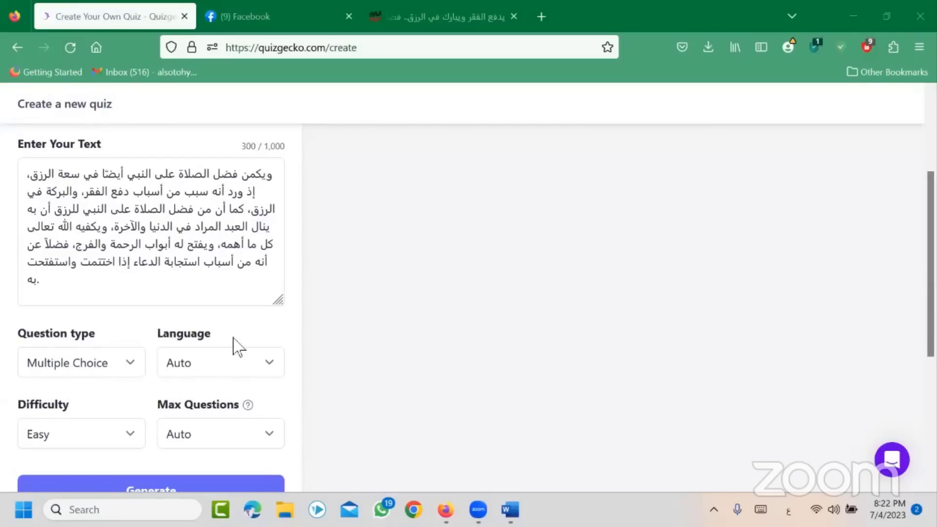
left_click(270, 374)
left_click(270, 374)
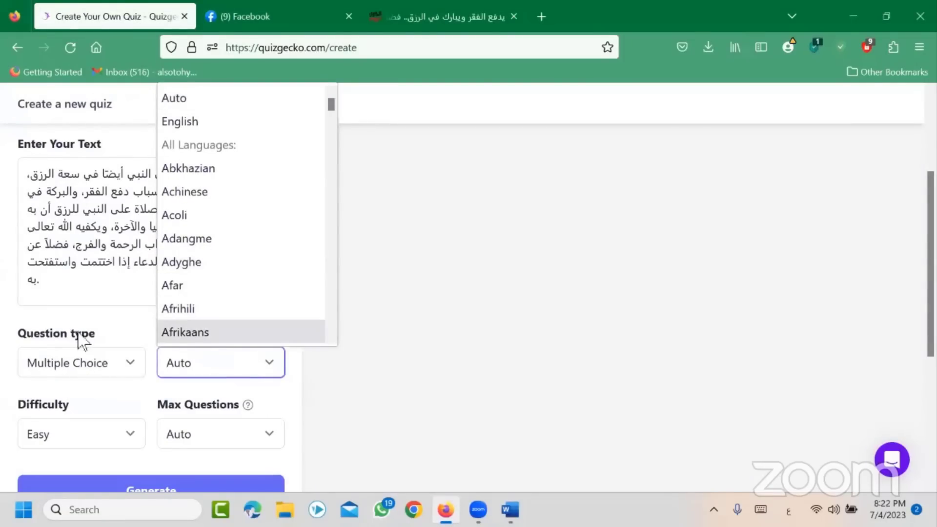
scroll(208, 244, "down", 5)
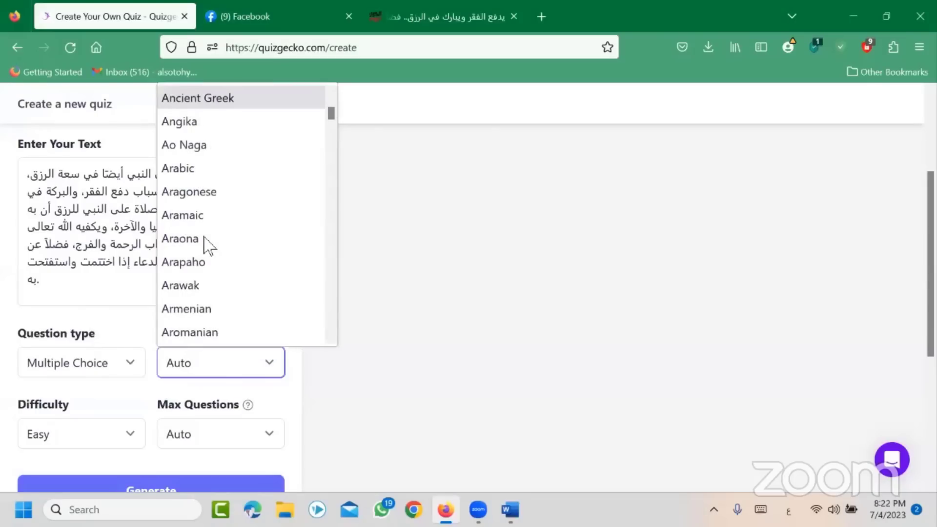
scroll(208, 244, "down", 8)
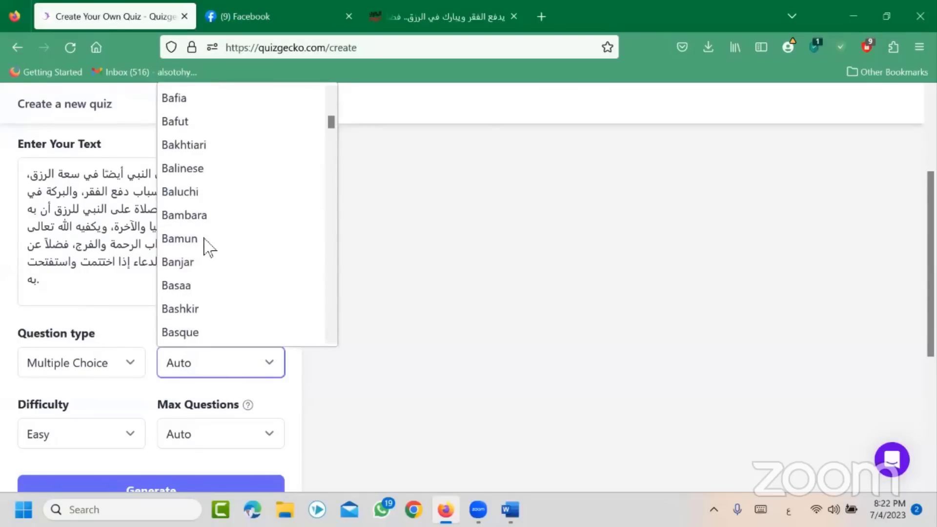
scroll(208, 247, "down", 15)
scroll(209, 252, "up", 7)
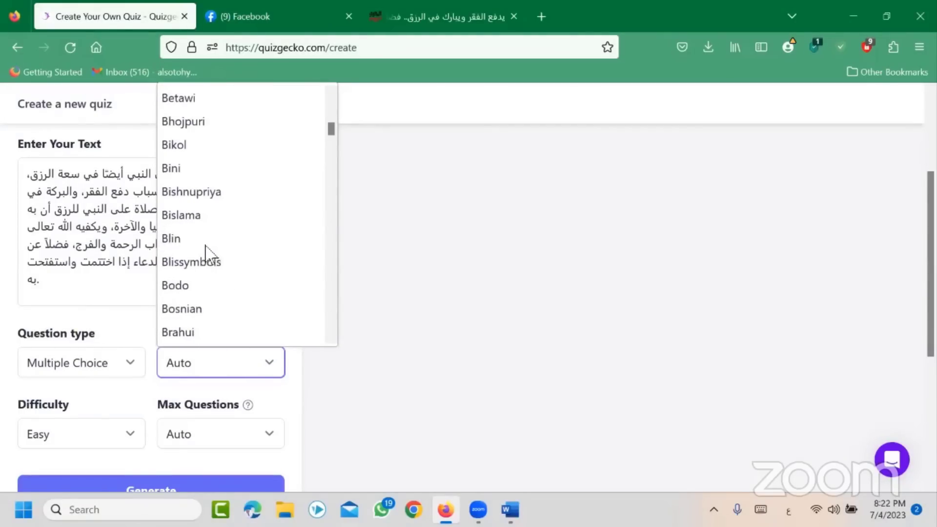
scroll(208, 248, "up", 5)
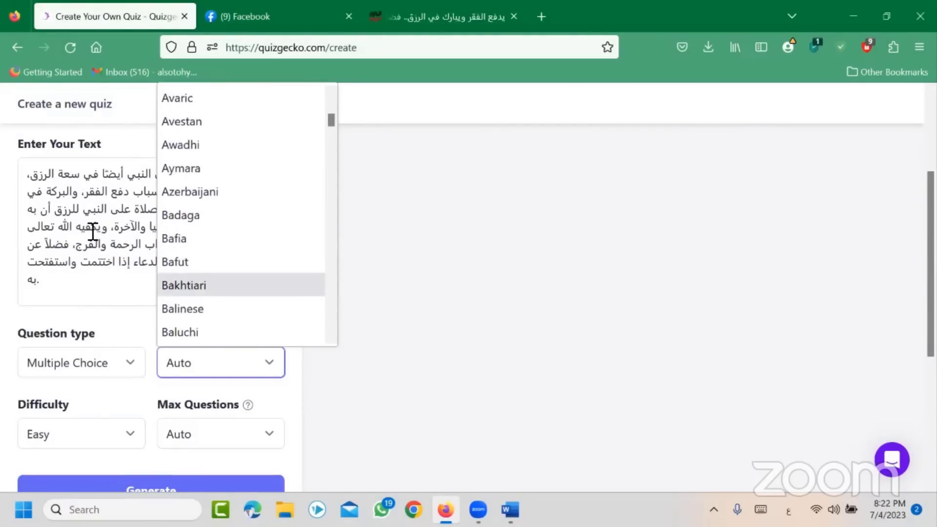
scroll(208, 249, "up", 8)
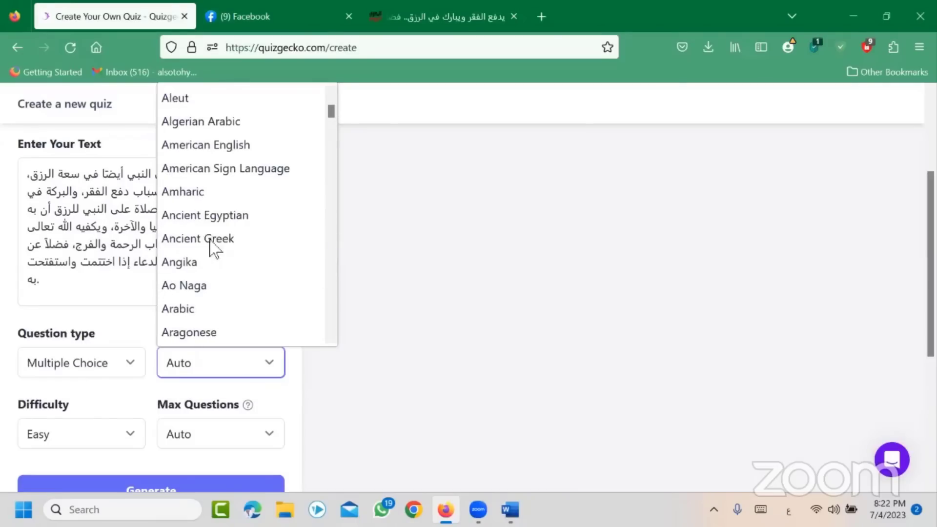
scroll(207, 279, "down", 6)
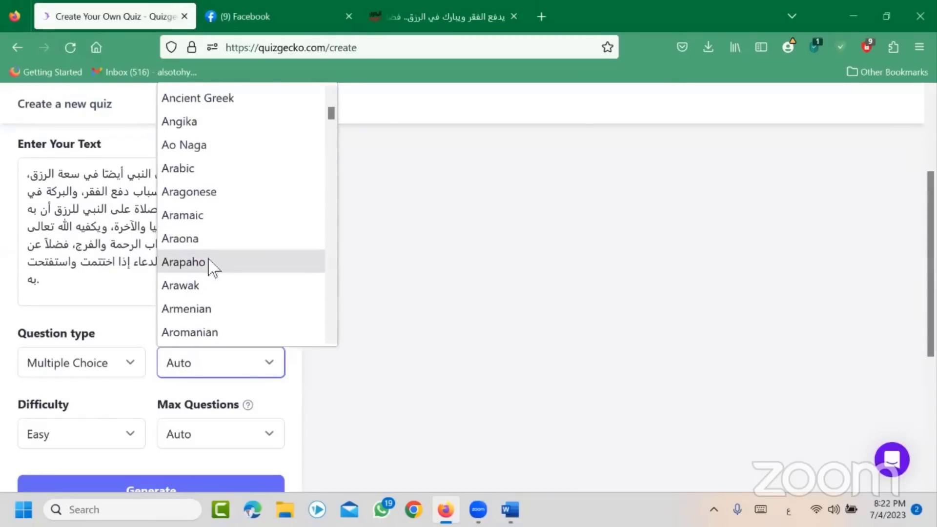
scroll(211, 261, "up", 8)
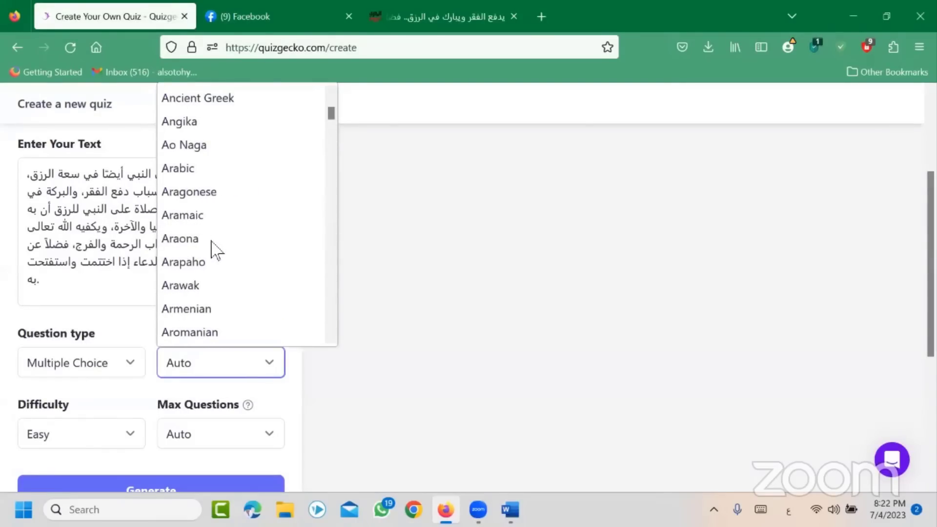
scroll(211, 252, "up", 5)
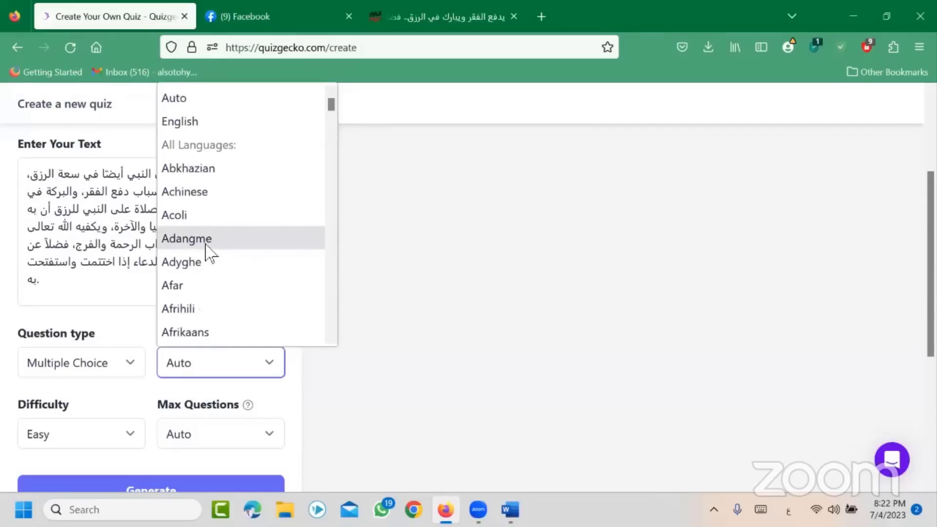
scroll(206, 249, "down", 12)
scroll(206, 235, "up", 2)
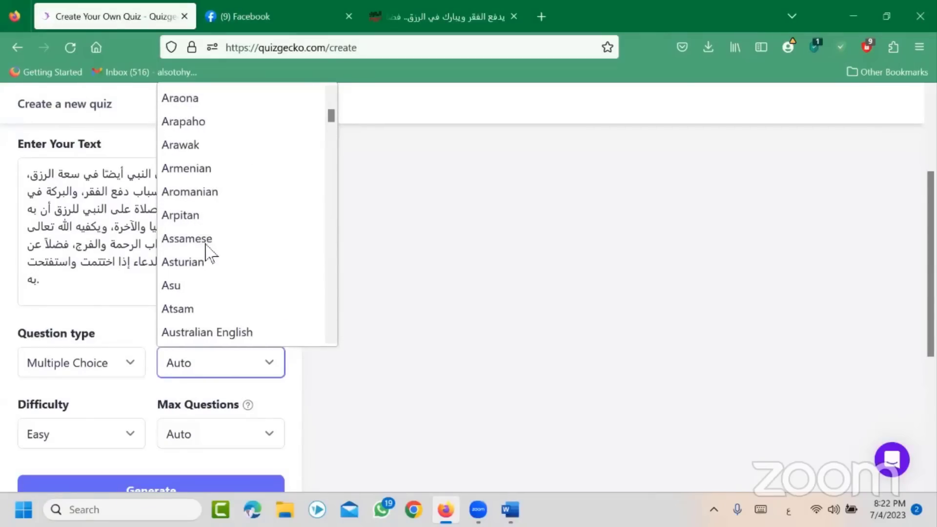
scroll(207, 217, "up", 2)
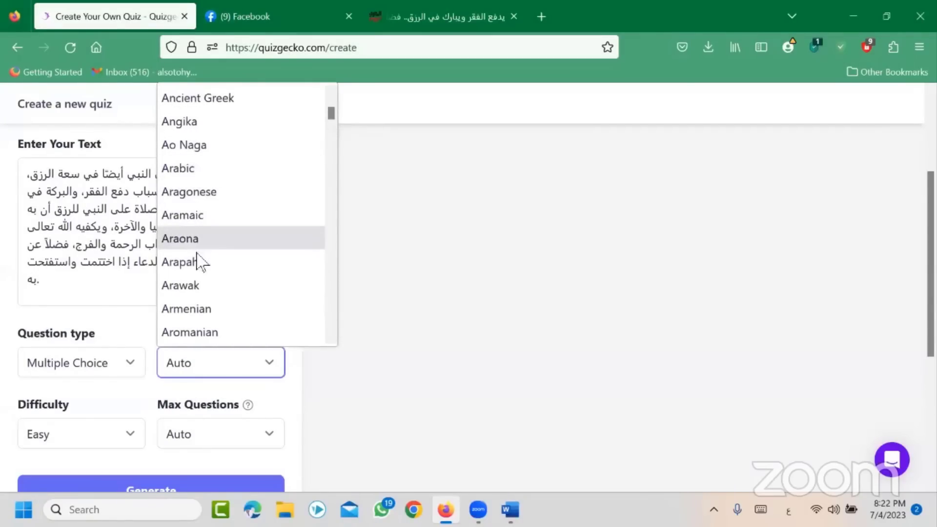
scroll(200, 292, "down", 4)
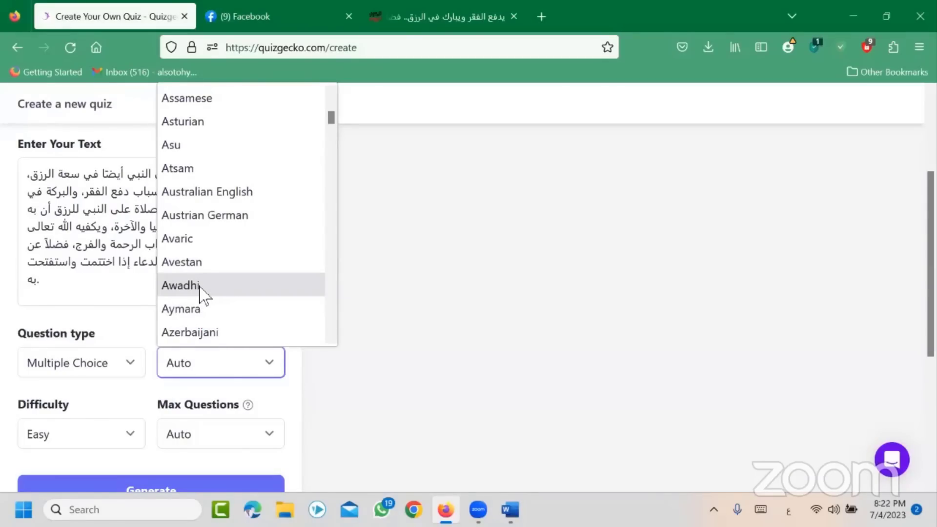
scroll(205, 293, "down", 2)
scroll(209, 281, "up", 2)
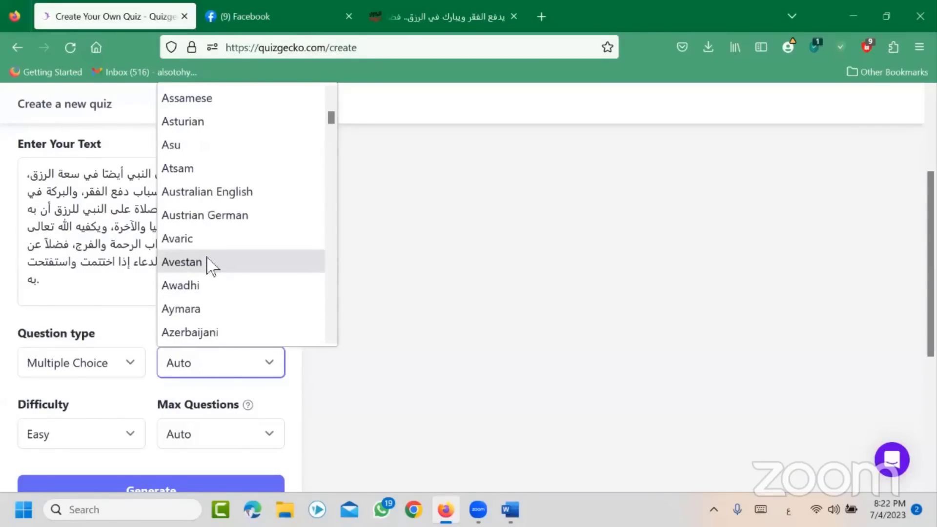
scroll(208, 259, "up", 4)
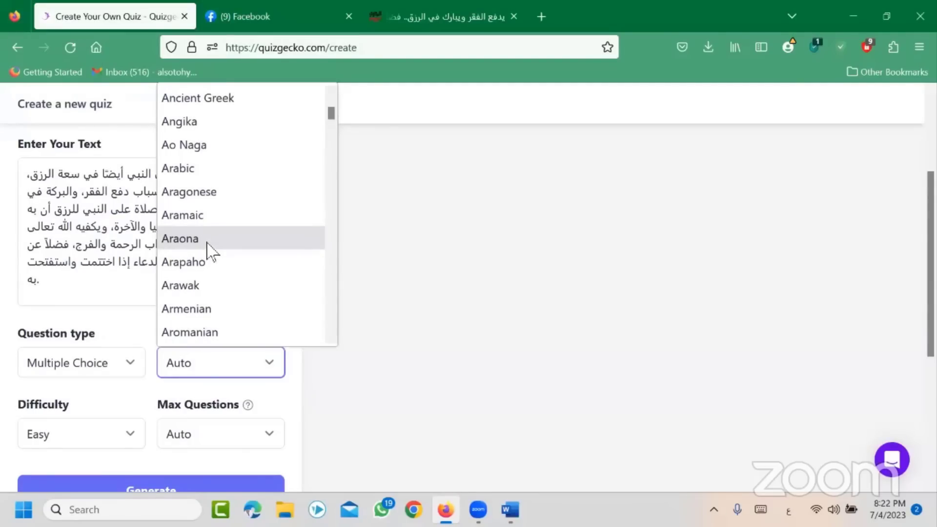
left_click(193, 168)
- Choose Easy as the quiz difficulty and Auto as the maximum number of questions
left_click(88, 439)
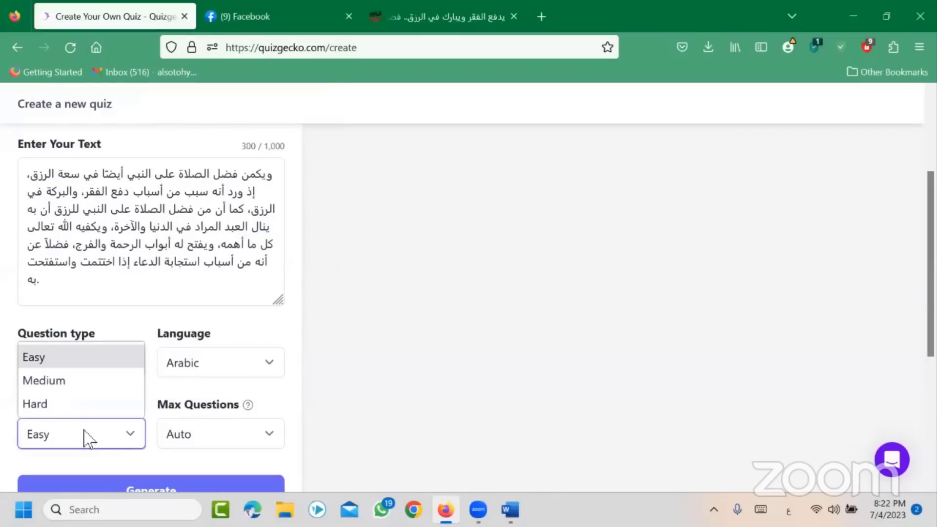
left_click(88, 439)
left_click(88, 439)
left_click(85, 432)
left_click(85, 432)
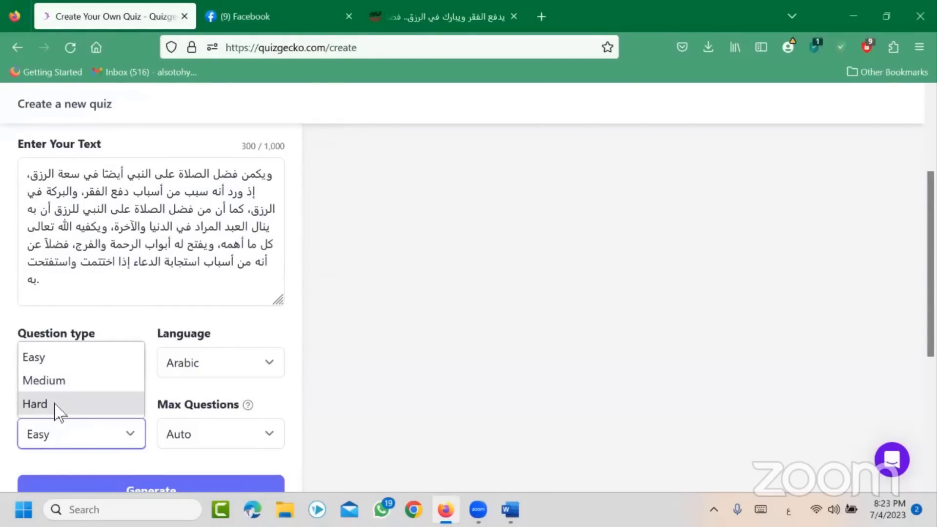
left_click(59, 359)
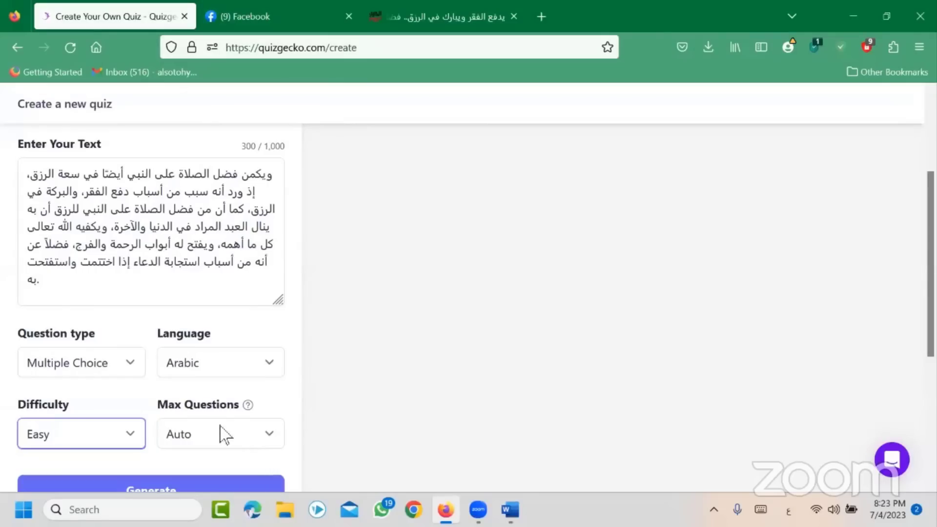
left_click(269, 437)
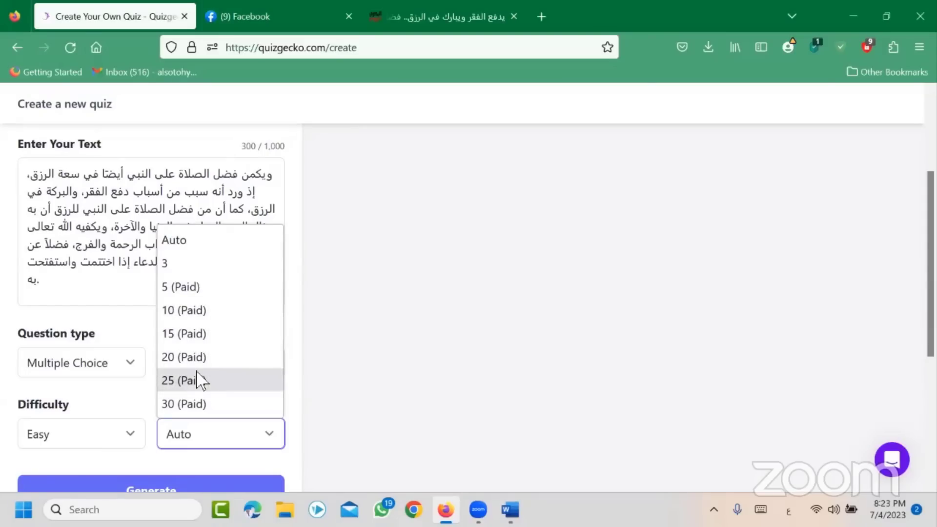
left_click(200, 248)
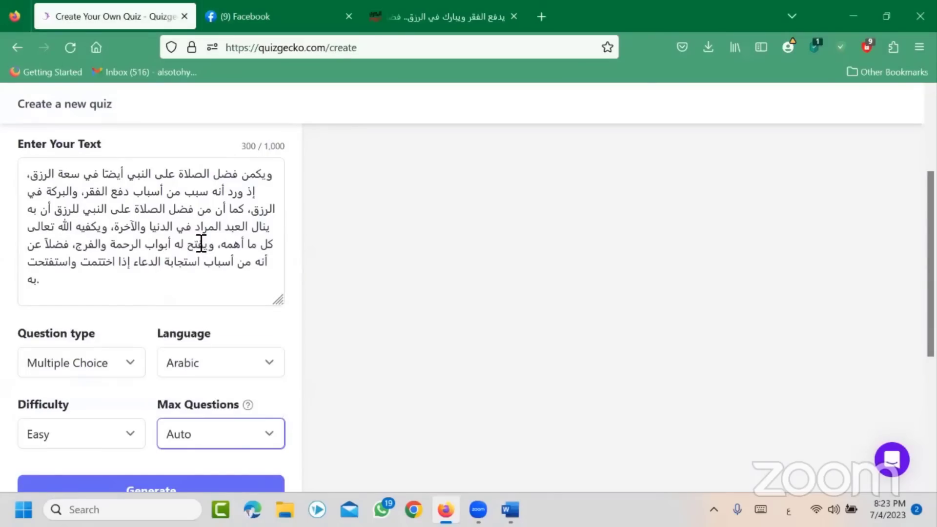
- Generate the quiz from the pasted Arabic text
scroll(224, 454, "down", 2)
left_click(199, 422)
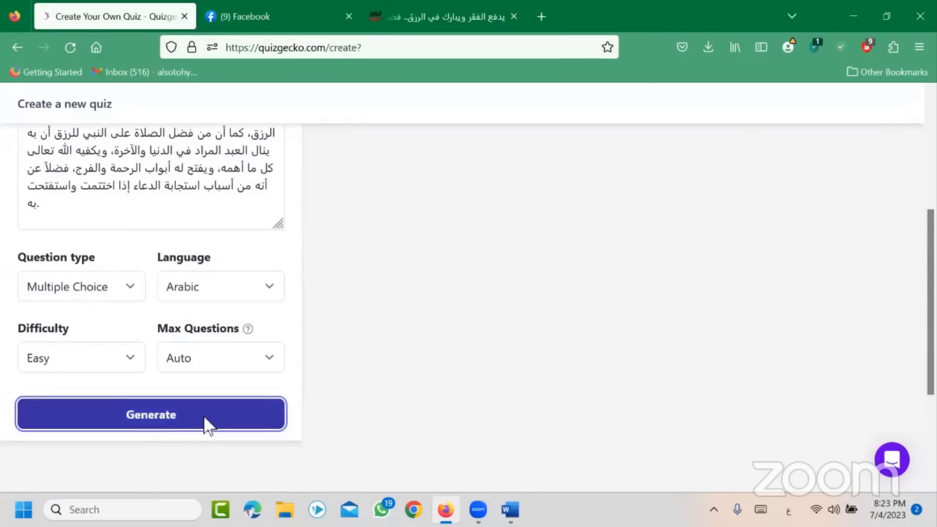
scroll(415, 425, "up", 2)
scroll(416, 425, "up", 3)
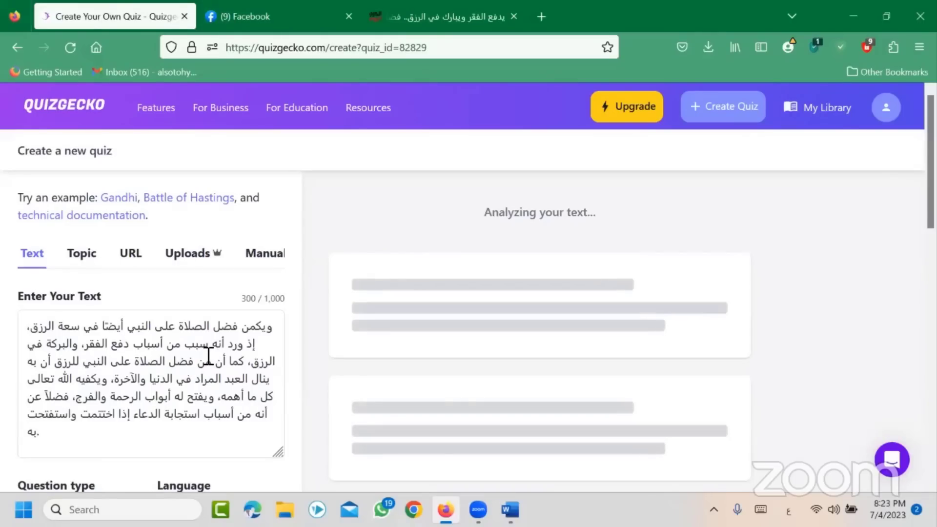
scroll(440, 339, "down", 2)
scroll(439, 342, "down", 2)
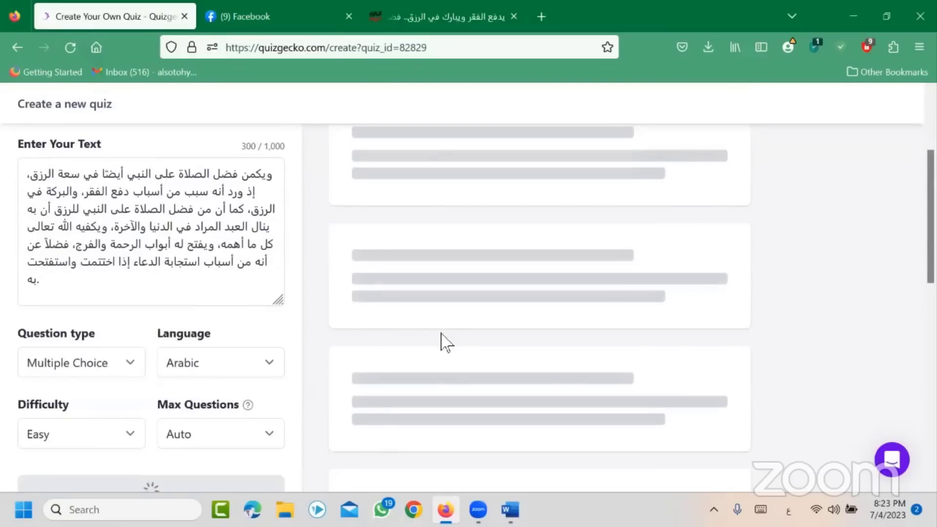
scroll(465, 408, "up", 4)
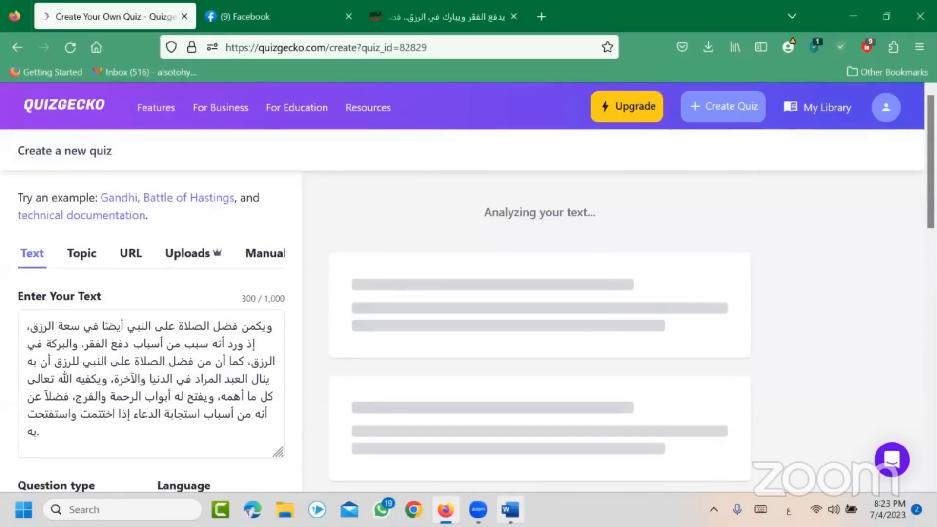
key("alt+Tab")
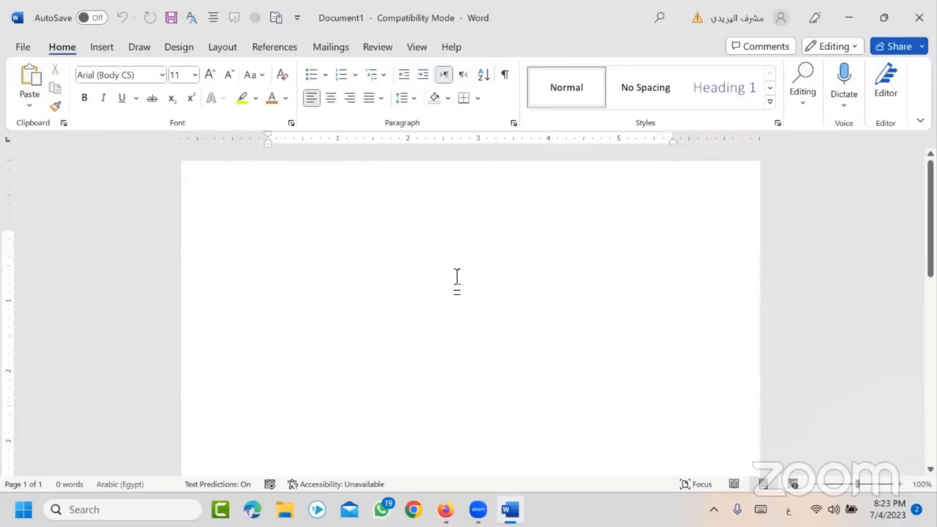
left_click(840, 26)
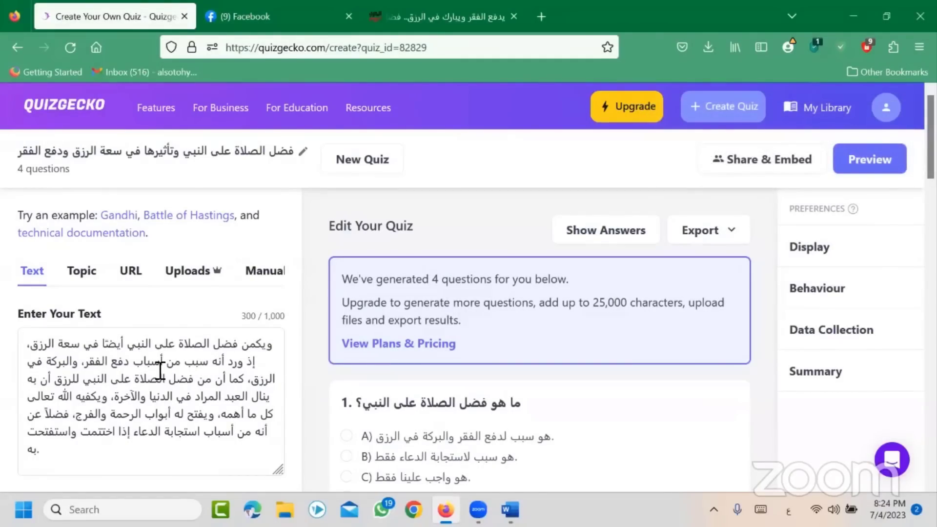
- Examine the available maximum question counts for the quiz, leaving the setting on Auto
scroll(376, 386, "down", 2)
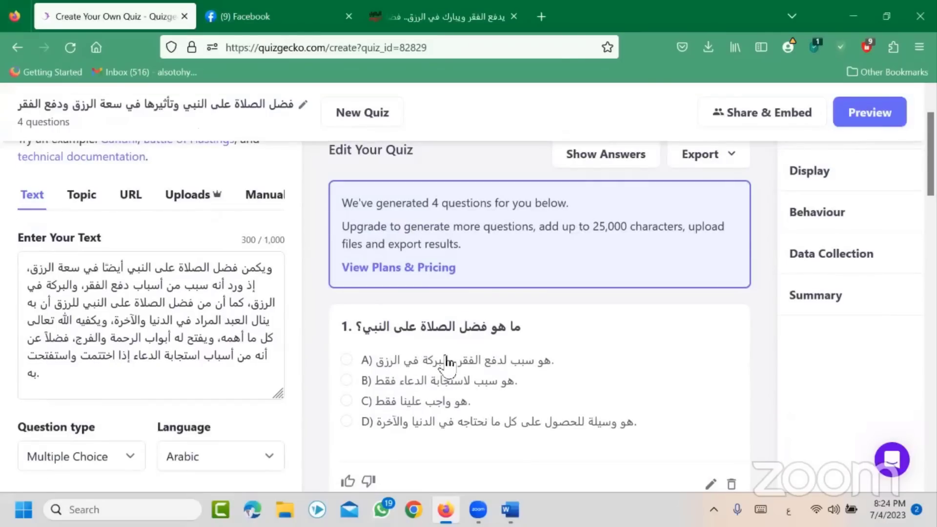
scroll(265, 454, "down", 2)
left_click(264, 453)
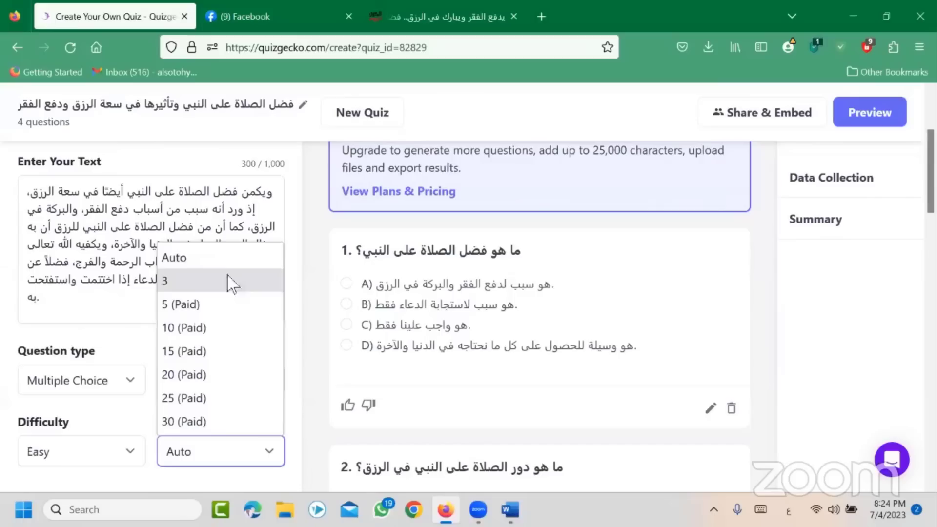
left_click(758, 315)
- Review the generated Arabic multiple-choice questions and their answer choices, from the first to the fourth
scroll(590, 328, "down", 9)
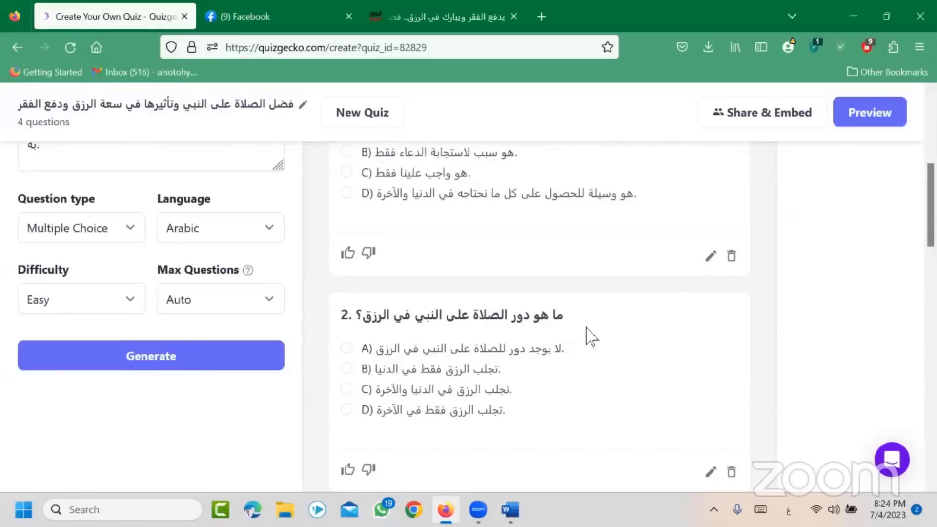
scroll(589, 337, "down", 10)
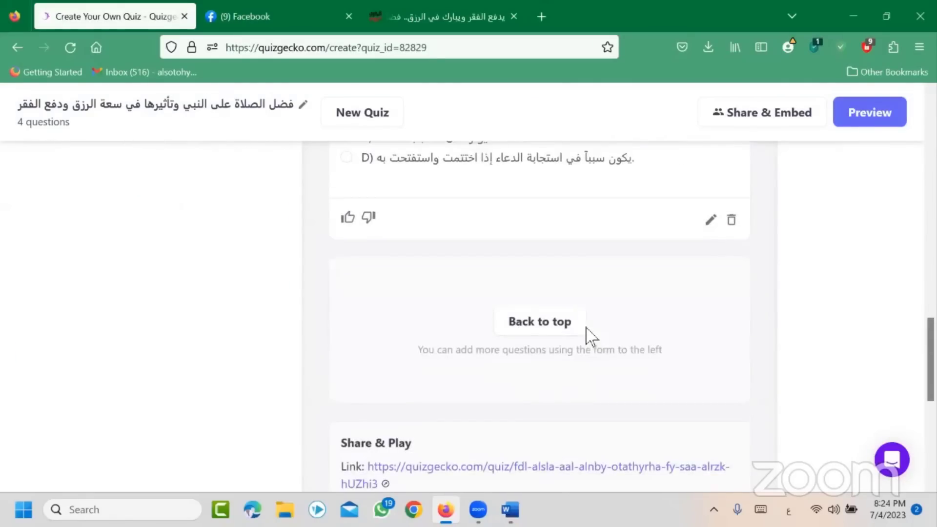
scroll(591, 341, "up", 5)
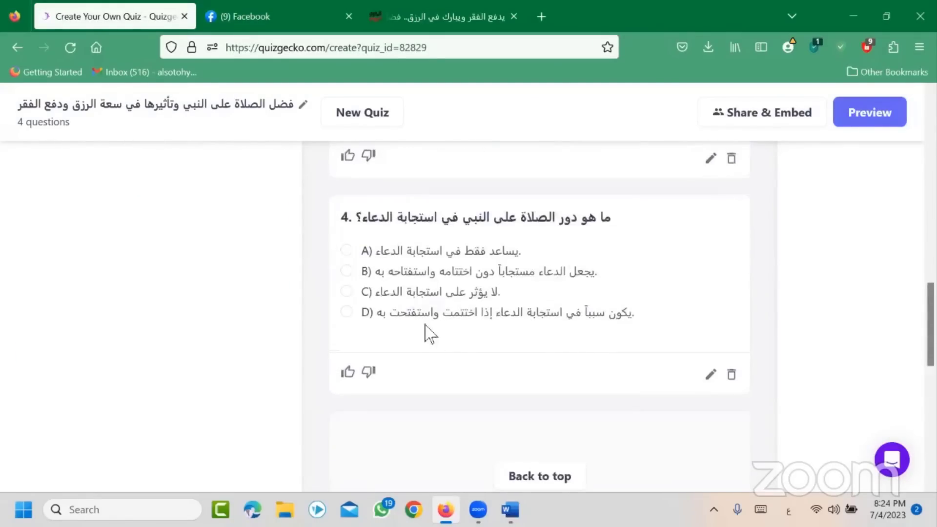
scroll(429, 331, "up", 6)
scroll(463, 405, "up", 8)
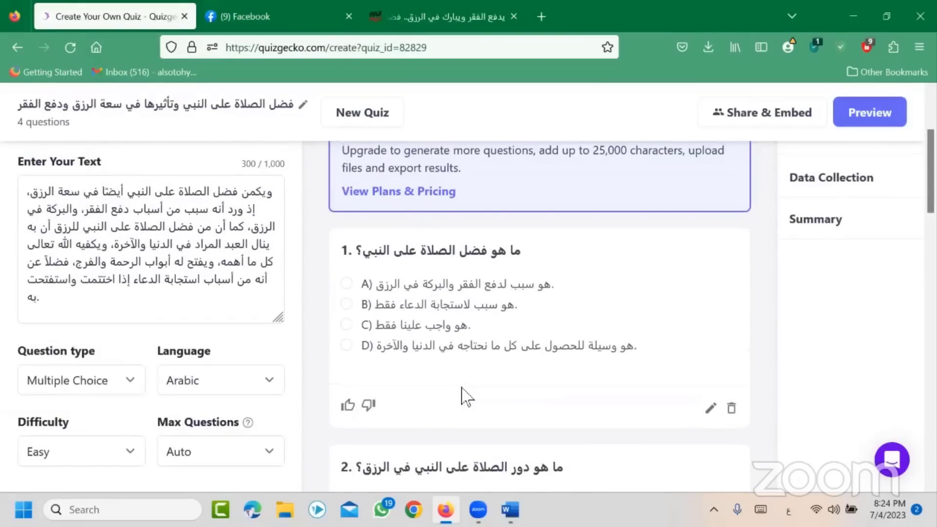
scroll(468, 391, "up", 3)
scroll(522, 348, "down", 2)
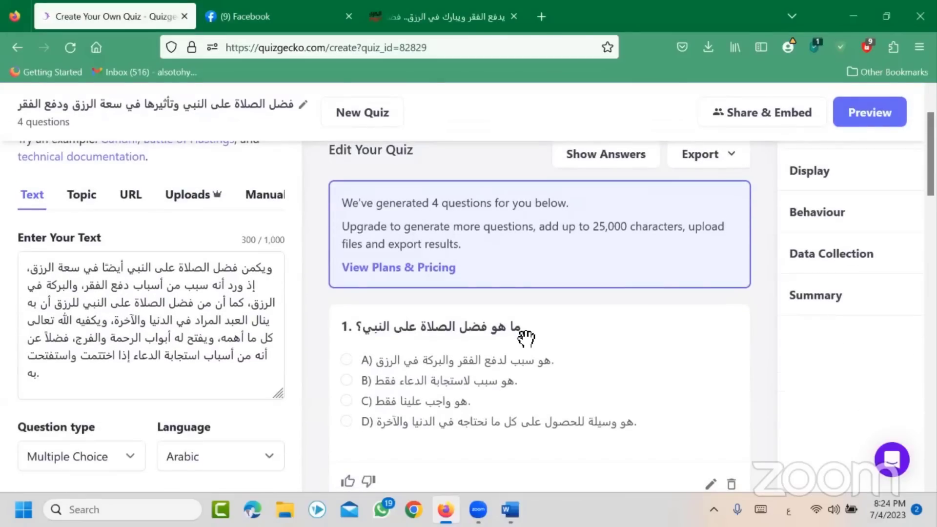
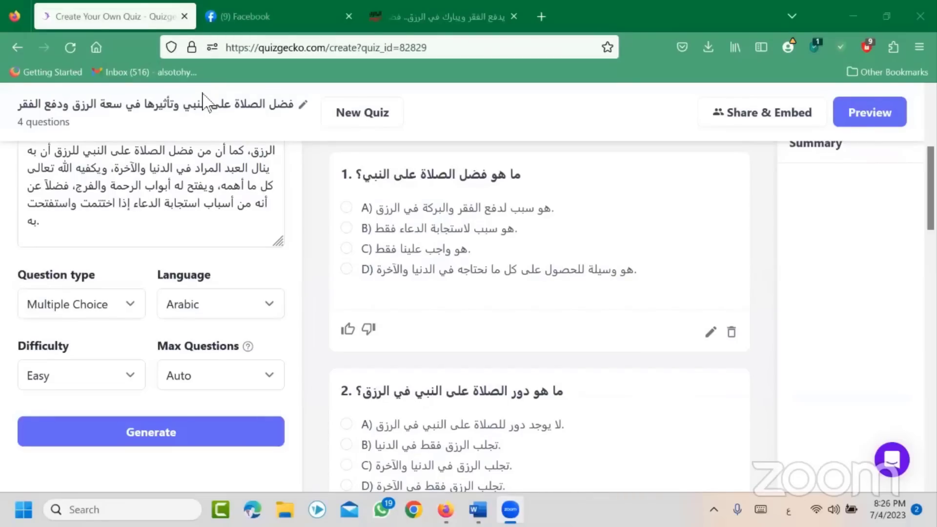
- Look at the Topic source option for generating questions and return to the Text source with the pasted paragraph
left_click(203, 97)
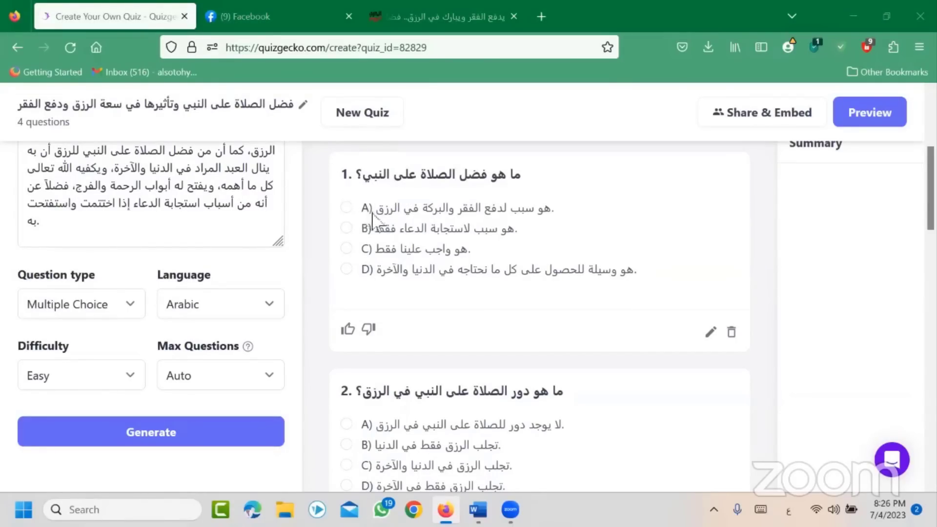
scroll(388, 231, "up", 3)
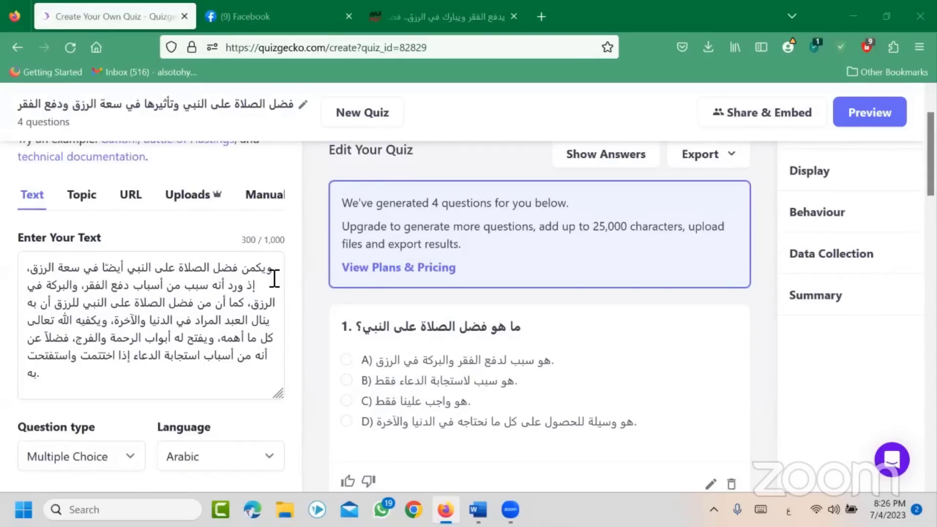
scroll(237, 255, "down", 2)
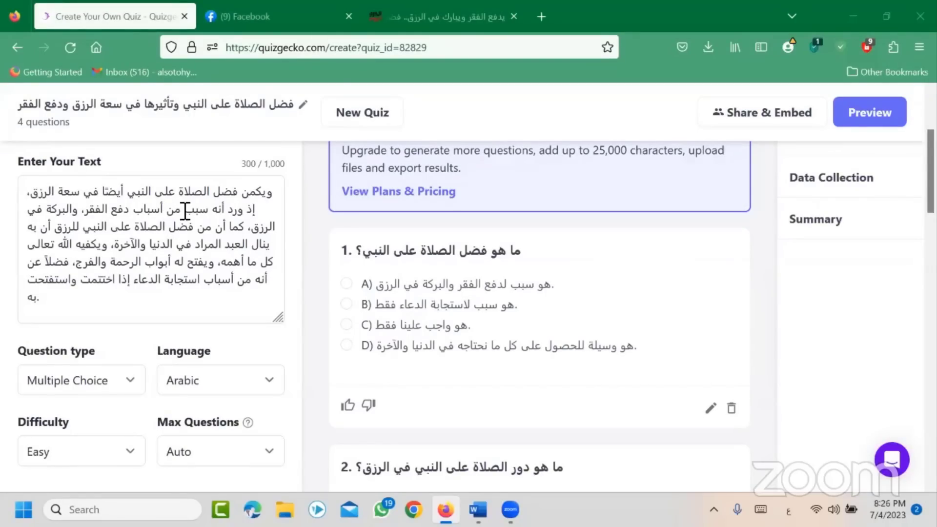
scroll(737, 144, "up", 2)
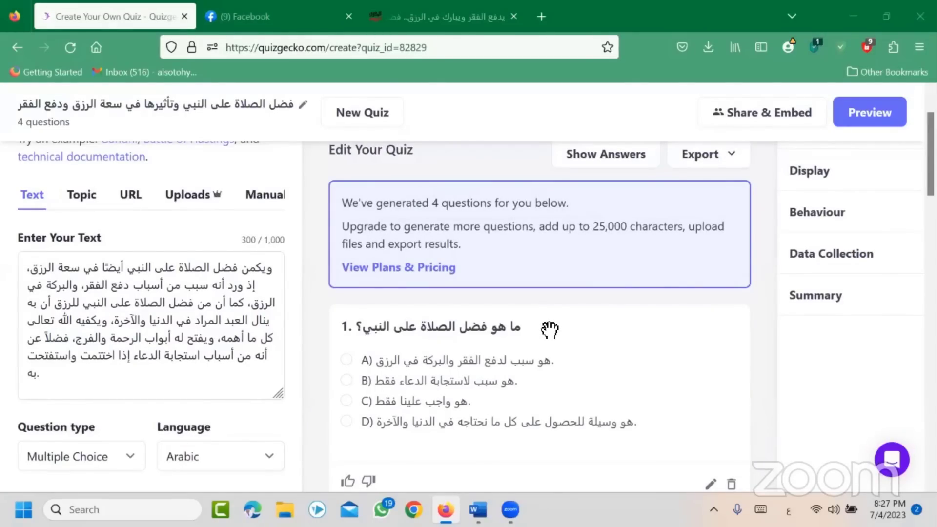
scroll(508, 383, "up", 2)
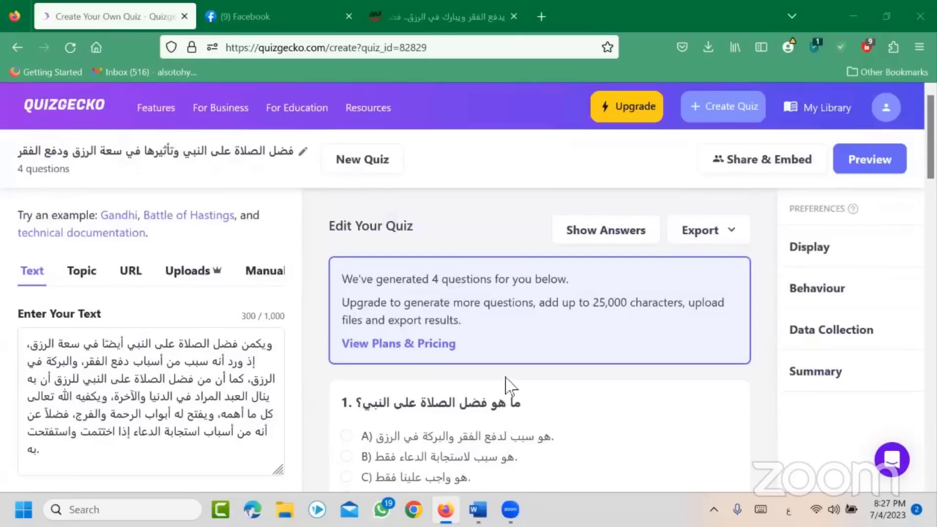
scroll(251, 355, "down", 2)
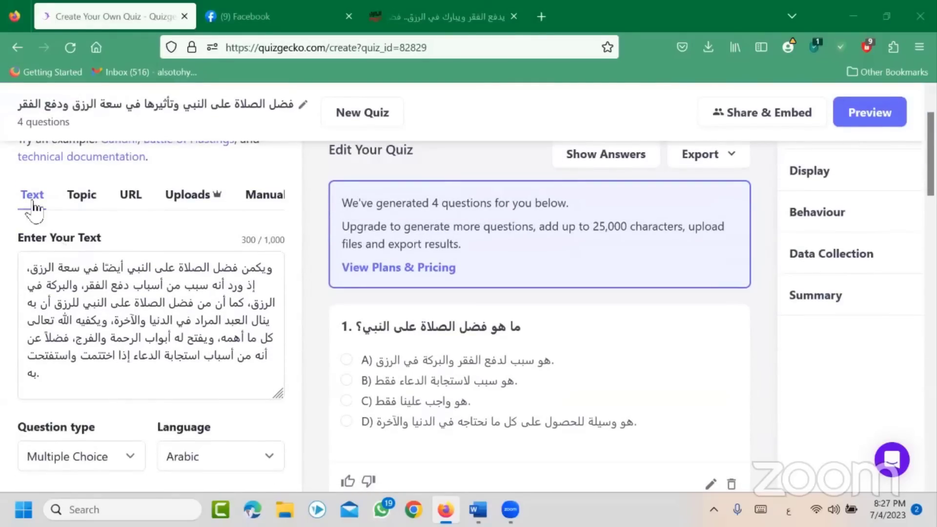
left_click(84, 200)
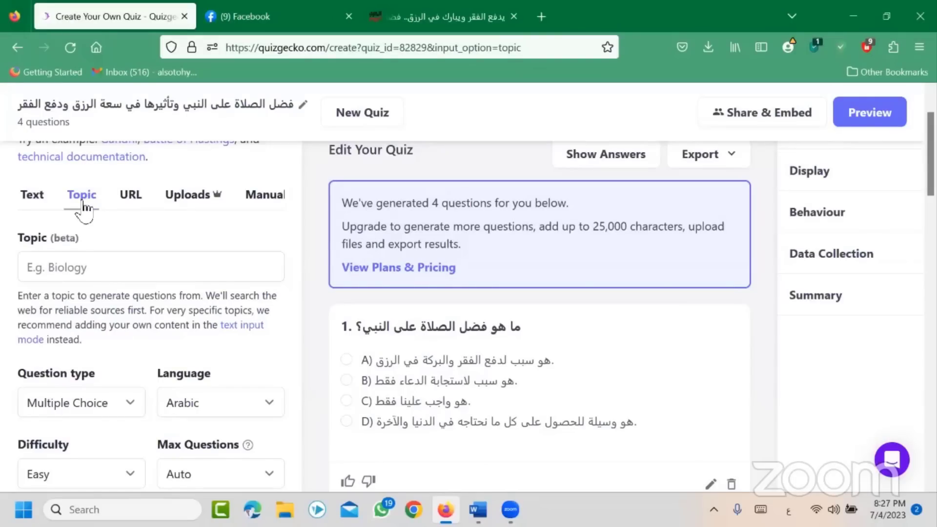
left_click(34, 200)
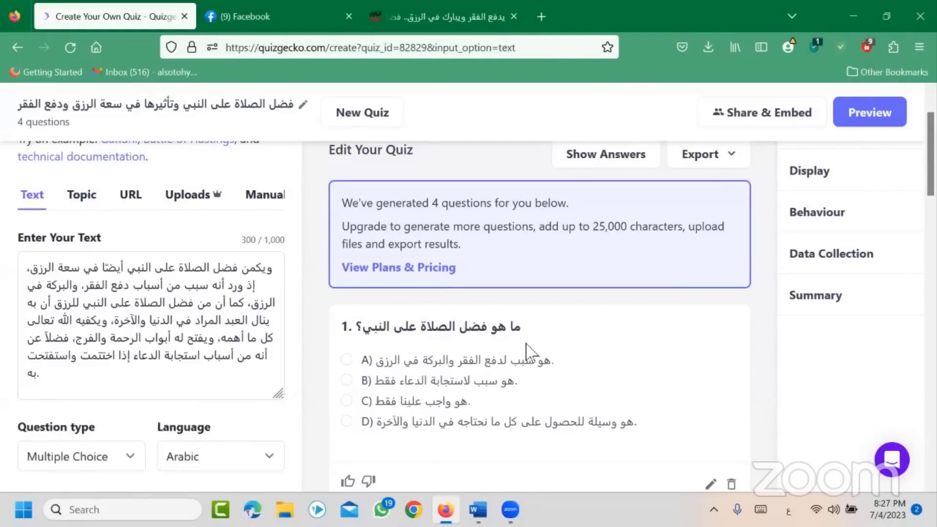
- Copy the first generated question with its four choices and paste it into the blank Word document
scroll(529, 352, "up", 2)
scroll(554, 377, "down", 2)
scroll(513, 371, "up", 2)
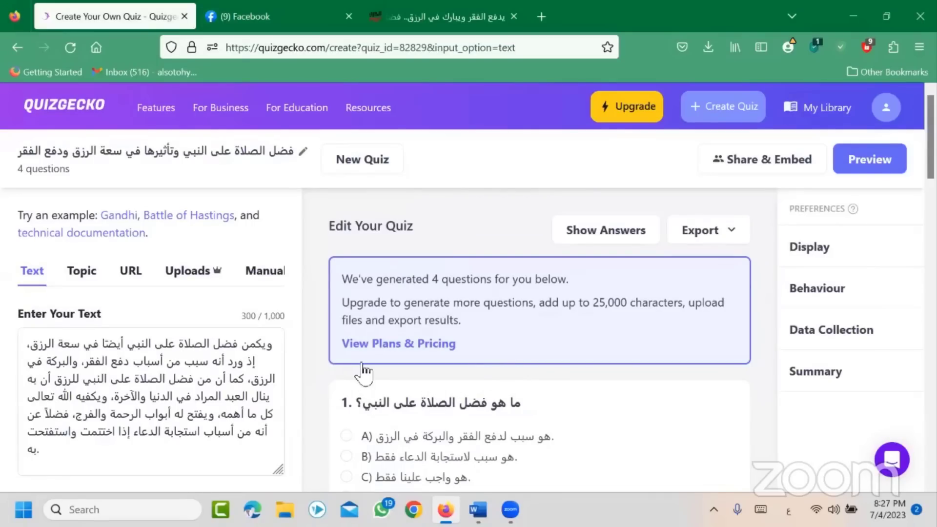
scroll(364, 373, "down", 2)
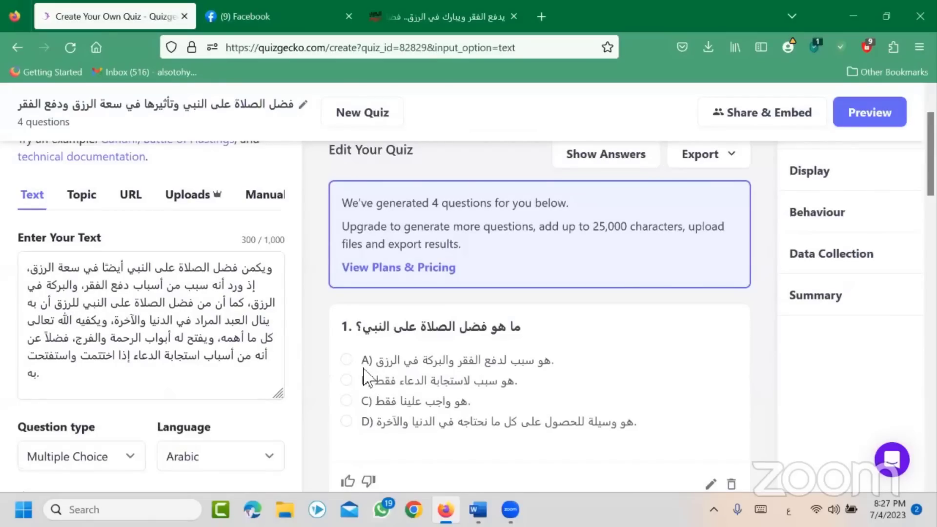
left_click_drag(638, 429, 528, 334)
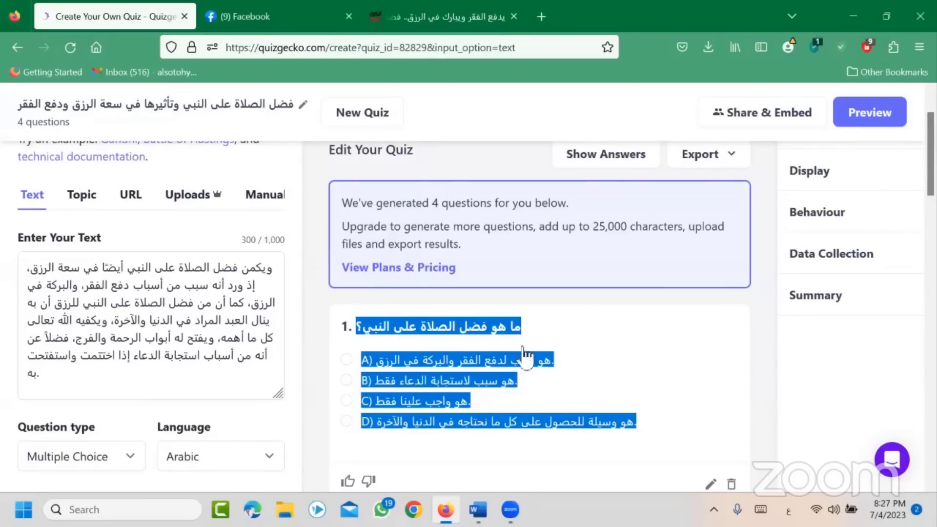
left_click(478, 510)
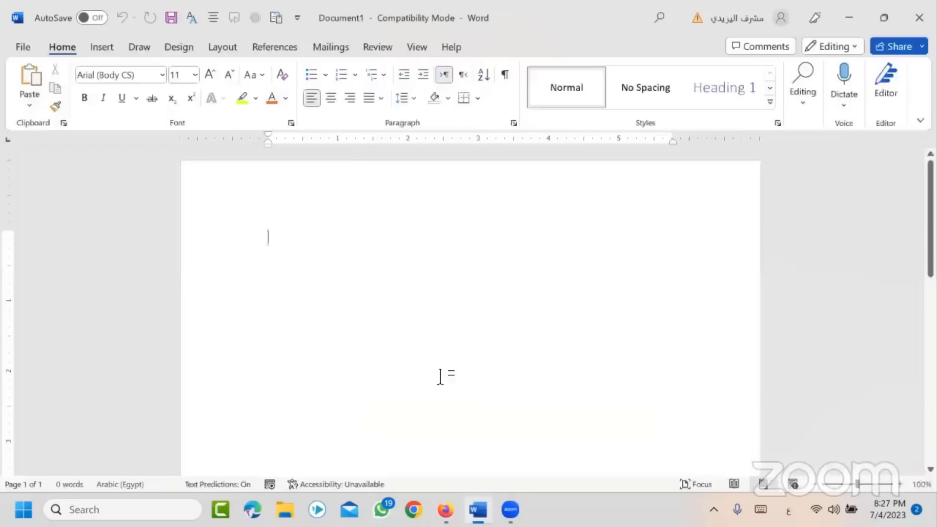
type("ما هو فضل الصلاة على النبي؟  Choices A) هو سبب لدفع الفقر والبركة في الرزق. B) هو سبب لاستجابة الدعاء فقط. C) هو واجب علينا فقط. D) هو وسيلة للحصول على كل ما نحتاجه في الدنيا والآخرة.")
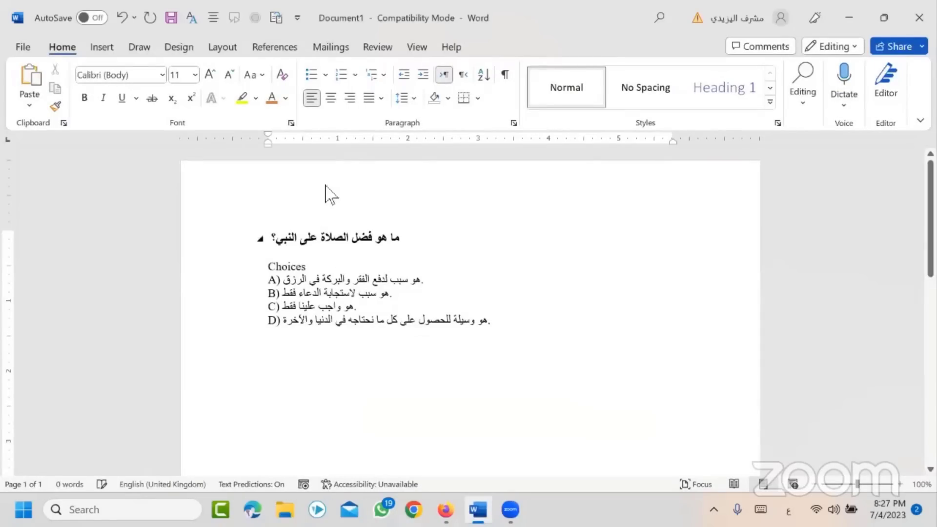
- Apply right alignment and right-to-left direction to the empty line below the pasted choices, and return to Quizgecko
left_click(356, 100)
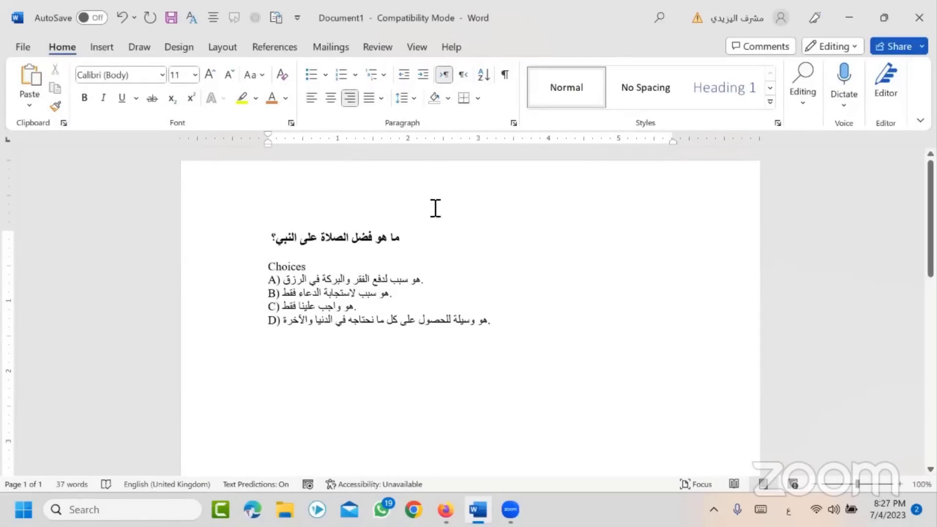
left_click(463, 76)
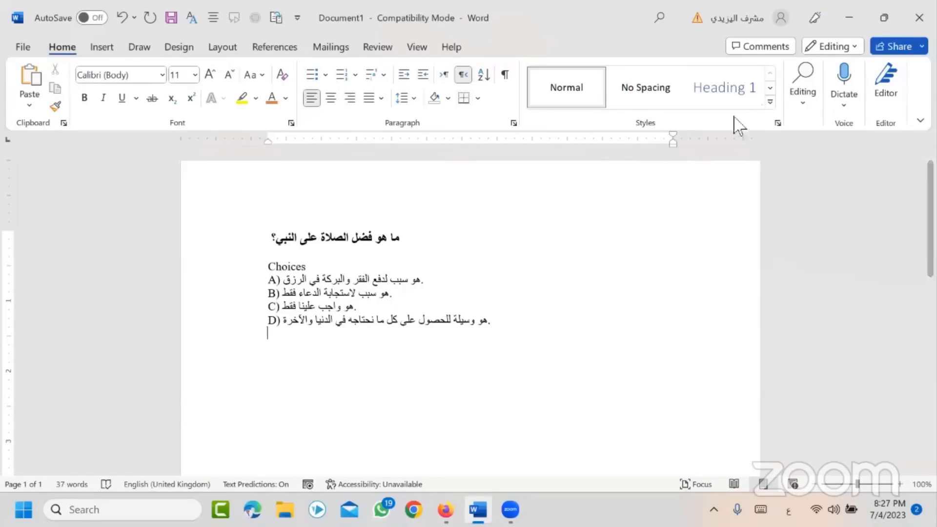
left_click(849, 20)
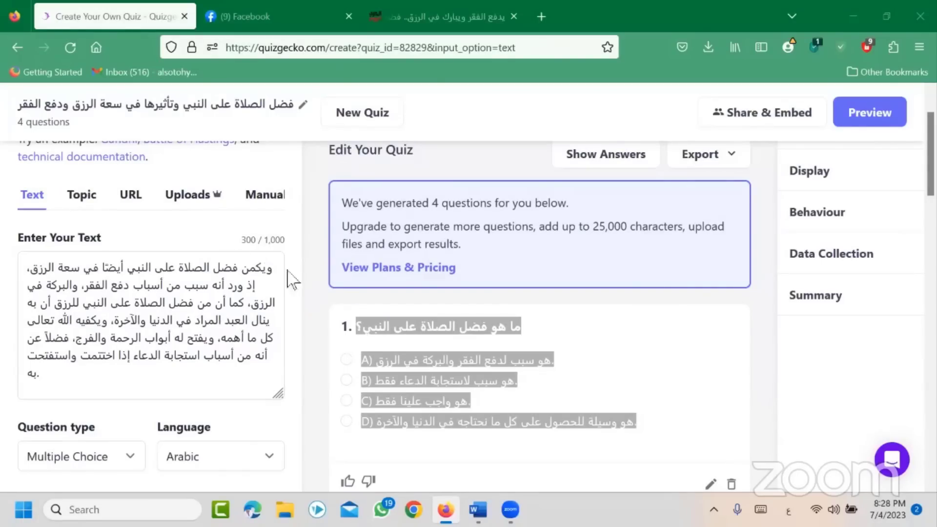
- Clear the text selection in the quiz and show the answers for the generated questions
left_click(595, 318)
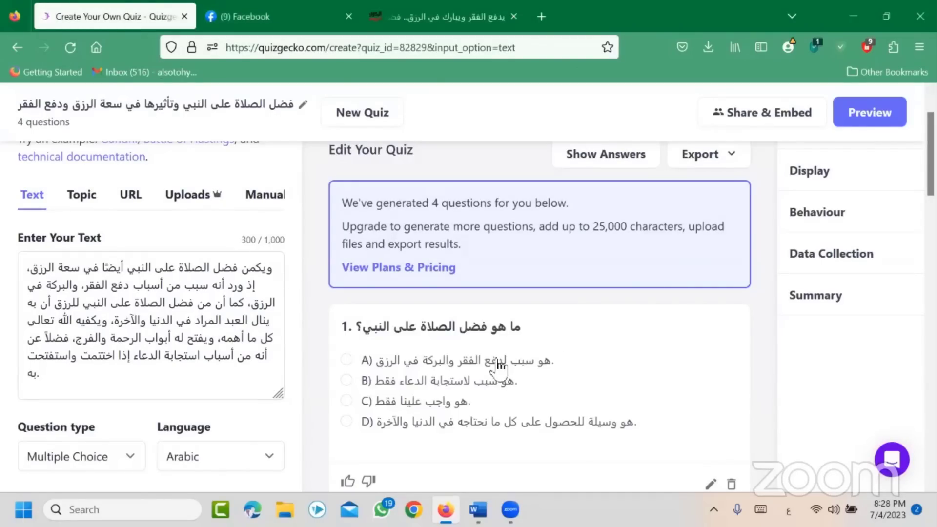
scroll(531, 390, "down", 3)
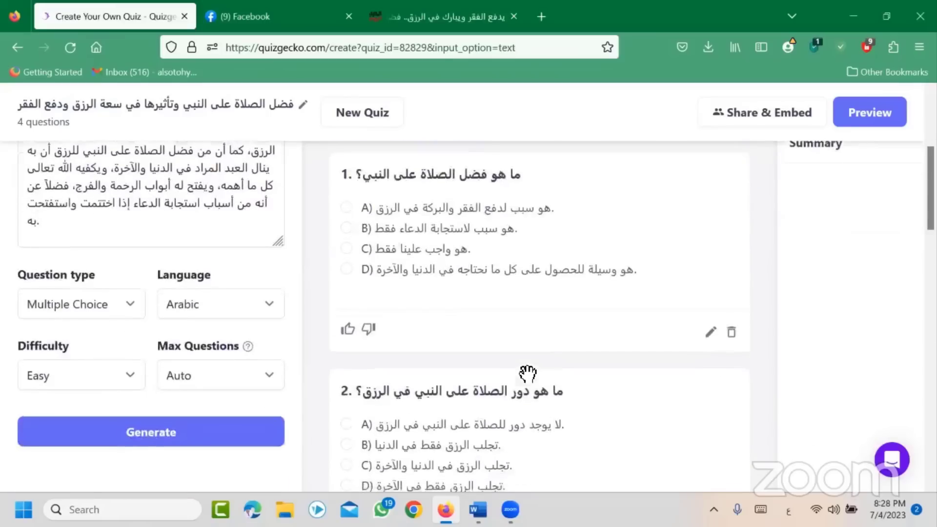
scroll(528, 375, "up", 2)
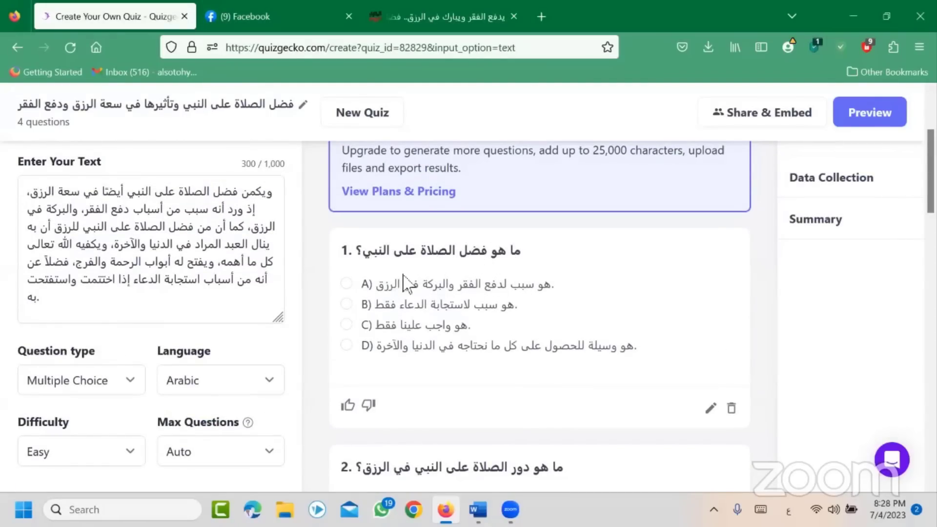
scroll(580, 308, "up", 2)
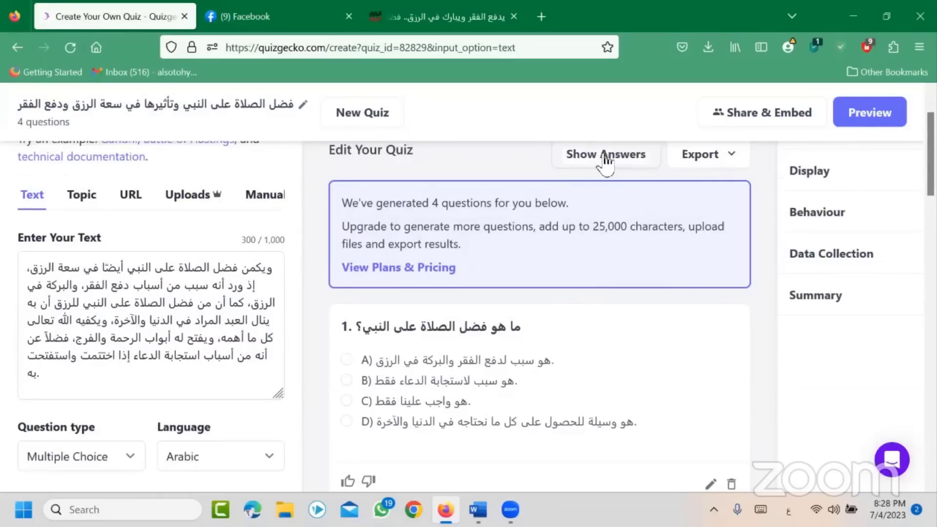
scroll(607, 272, "up", 2)
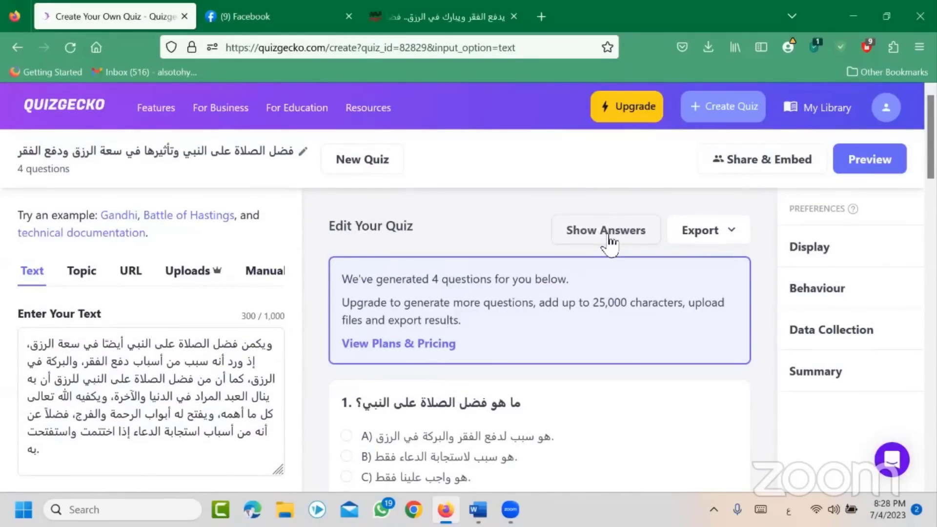
left_click(610, 240)
- Check the answers shown under the first and second questions against the source text
scroll(592, 288, "down", 4)
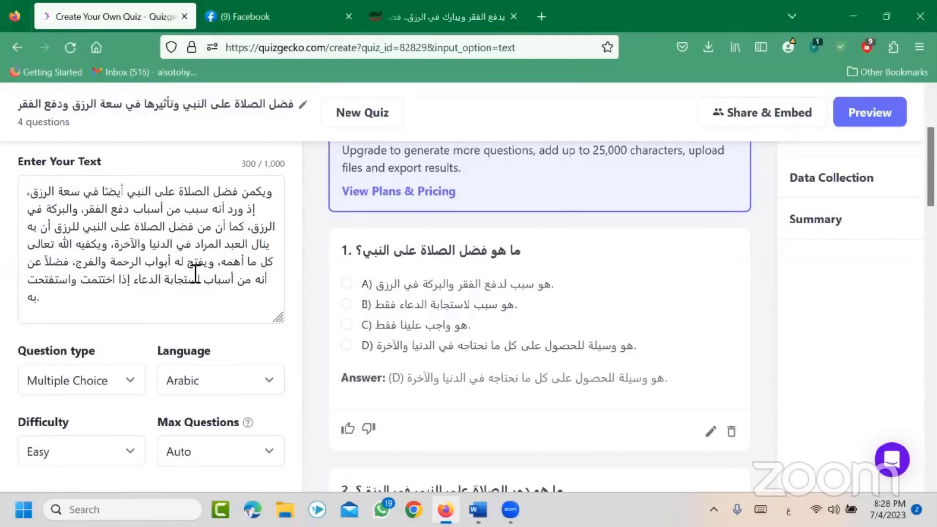
scroll(247, 308, "down", 5)
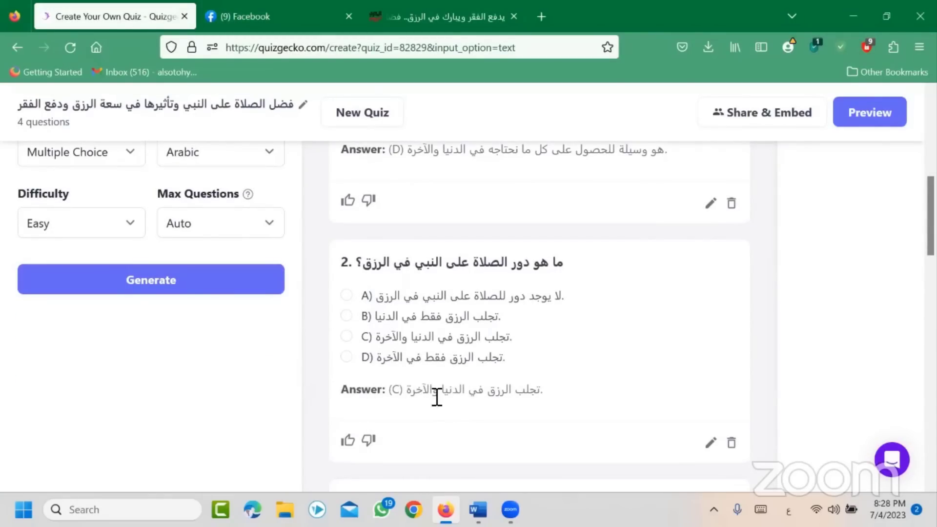
scroll(435, 398, "up", 5)
scroll(508, 398, "up", 3)
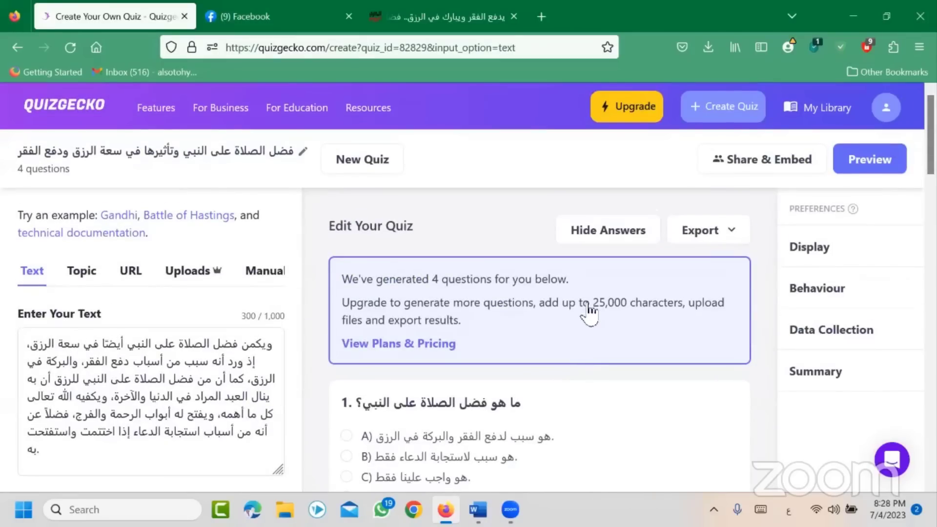
scroll(566, 366, "down", 1)
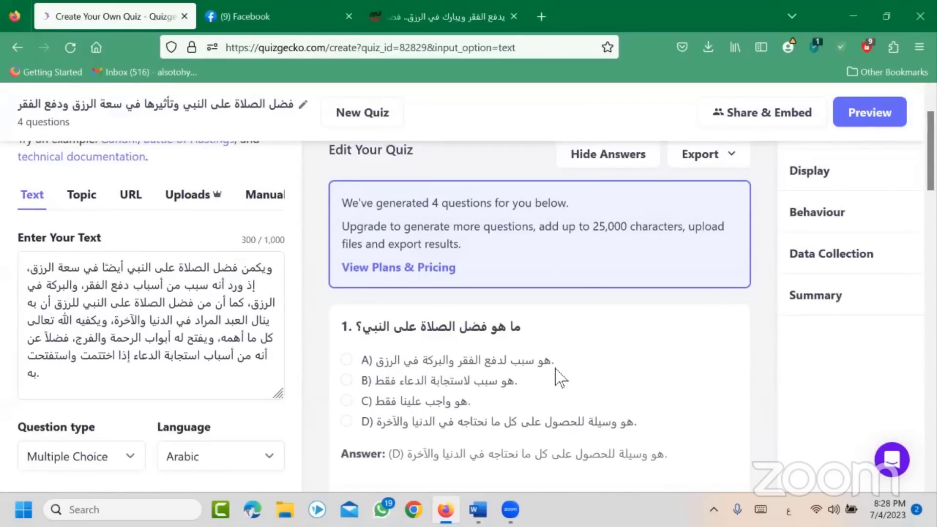
scroll(559, 375, "down", 2)
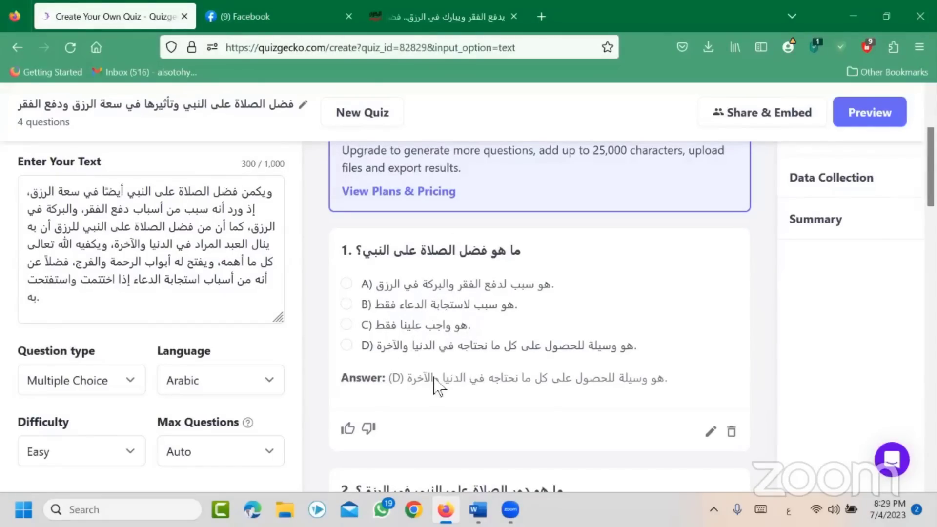
scroll(420, 328, "down", 5)
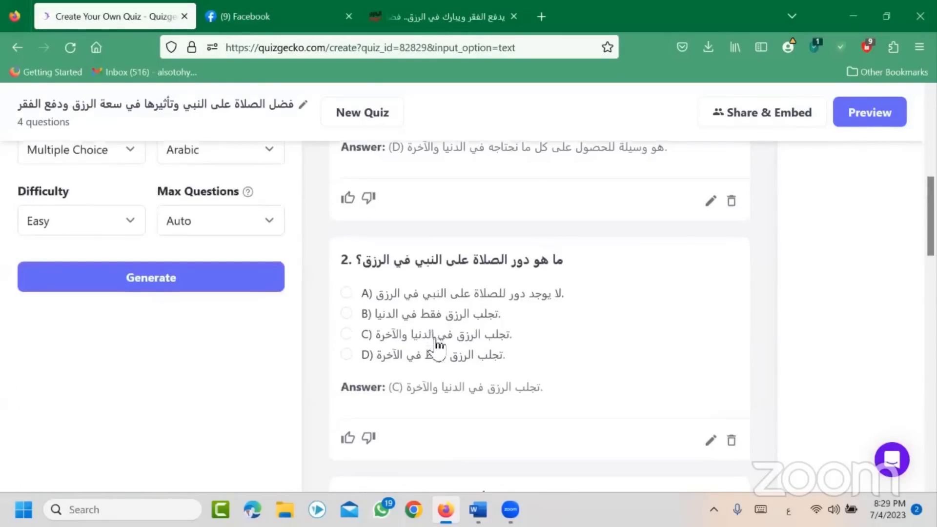
- Review the answered questions and the available difficulty, language and maximum question options
scroll(432, 336, "down", 5)
scroll(435, 341, "up", 7)
scroll(445, 349, "up", 3)
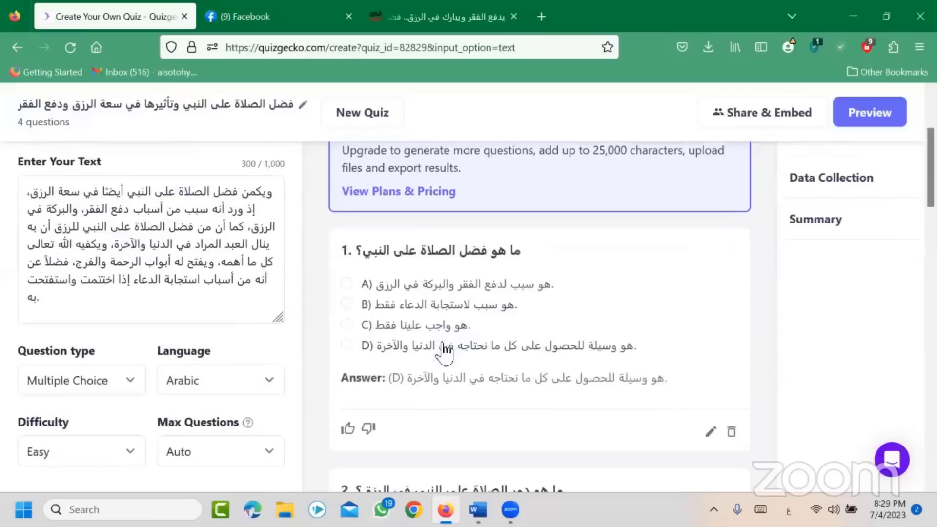
scroll(425, 344, "down", 2)
scroll(411, 332, "up", 2)
left_click(130, 459)
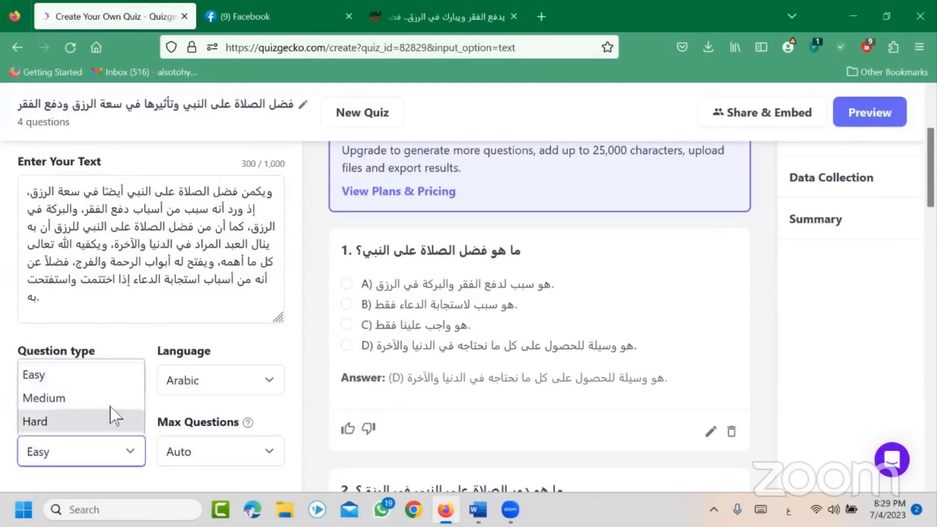
left_click(237, 388)
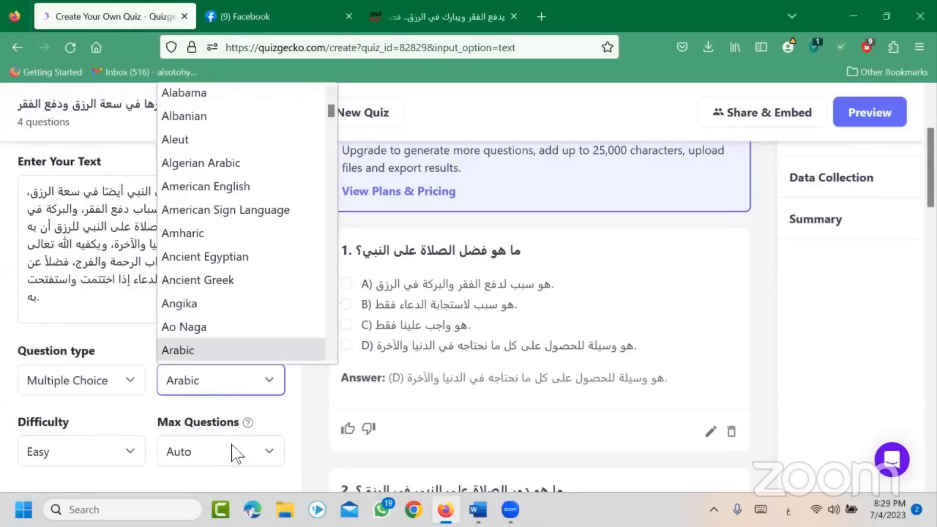
left_click(238, 452)
left_click(226, 368)
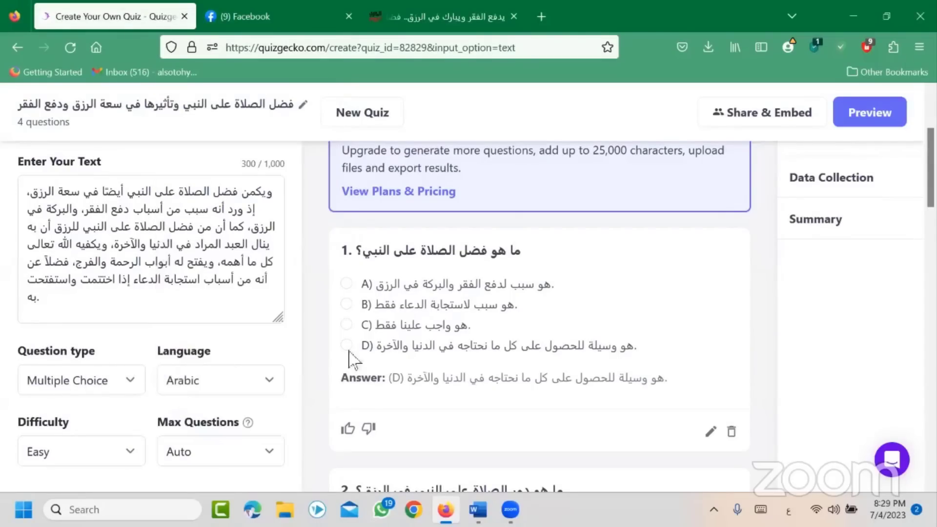
- Request deletion of the first question and dismiss the confirmation
scroll(488, 327, "up", 3)
scroll(512, 322, "down", 5)
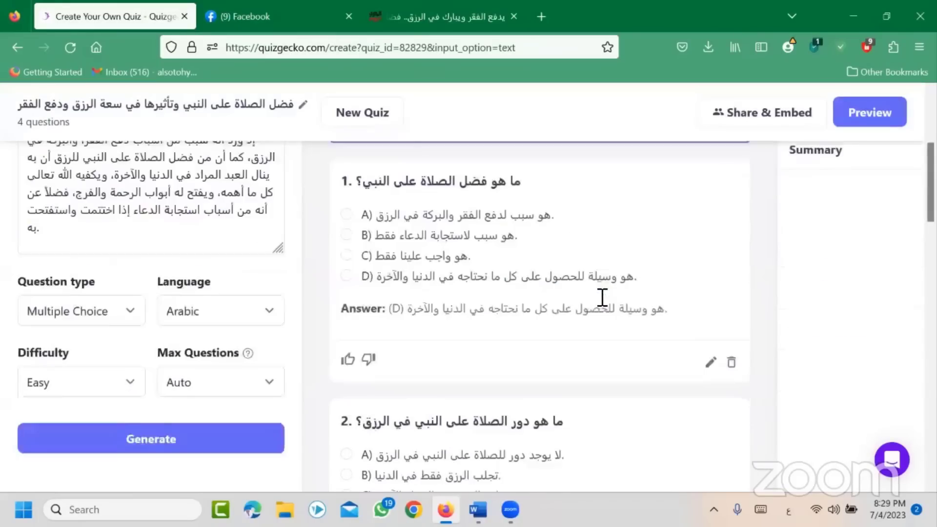
left_click(731, 359)
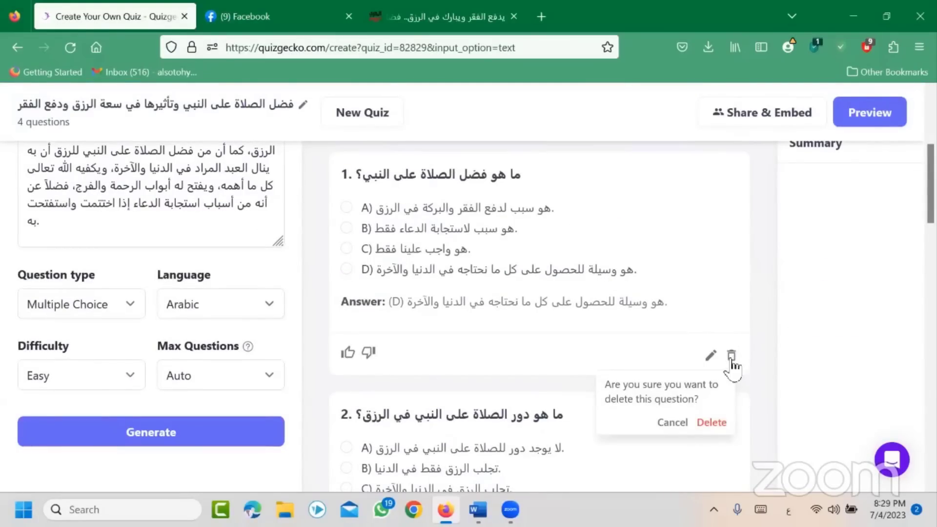
left_click(578, 354)
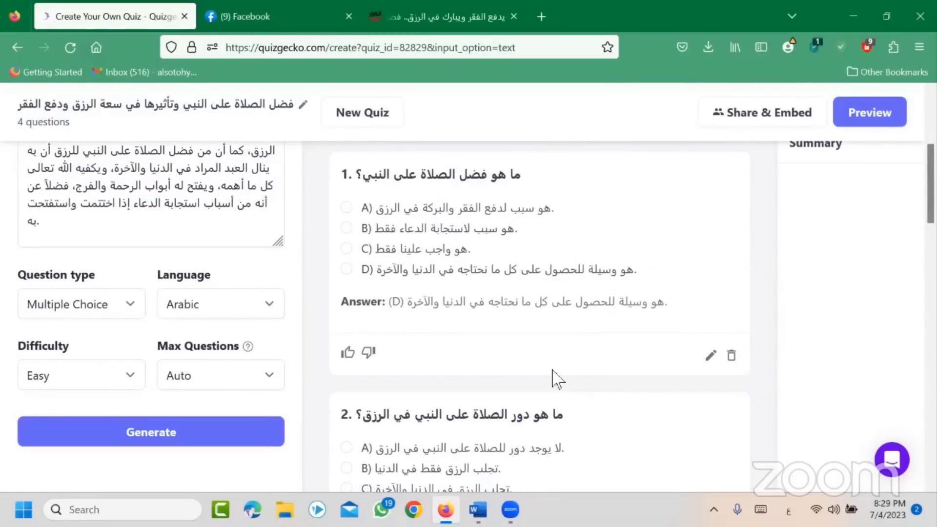
scroll(537, 361, "up", 2)
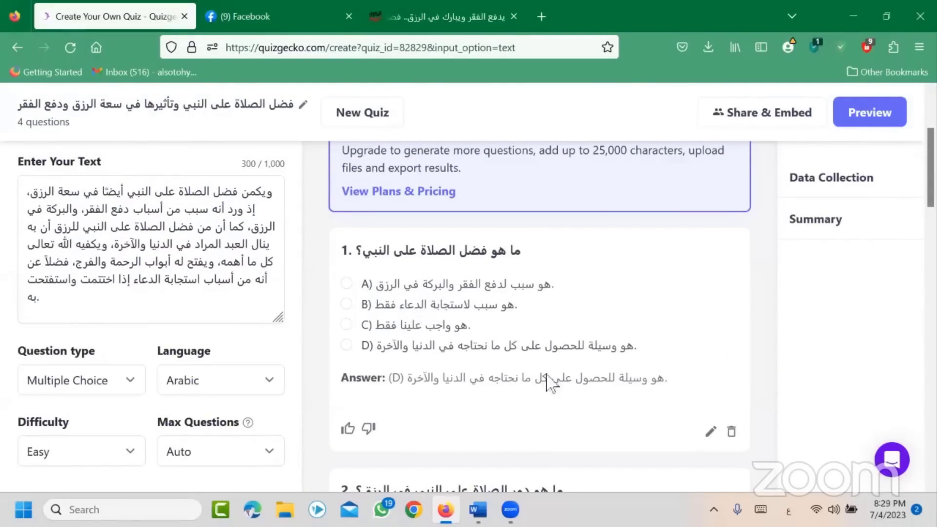
- Open the first question for editing and examine its wording, answer choices, correct answer and optional answer info
left_click(712, 433)
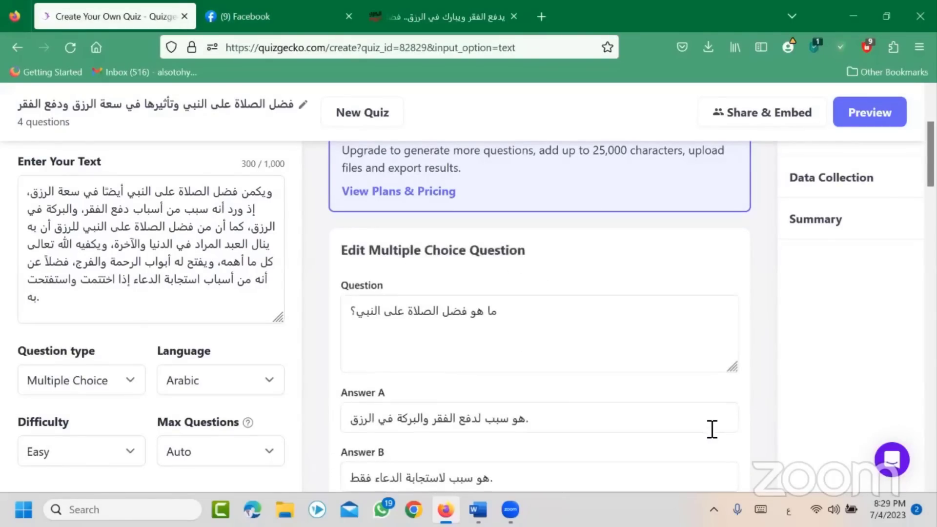
scroll(491, 343, "down", 2)
left_click_drag(495, 251, 385, 261)
left_click_drag(531, 343, 453, 351)
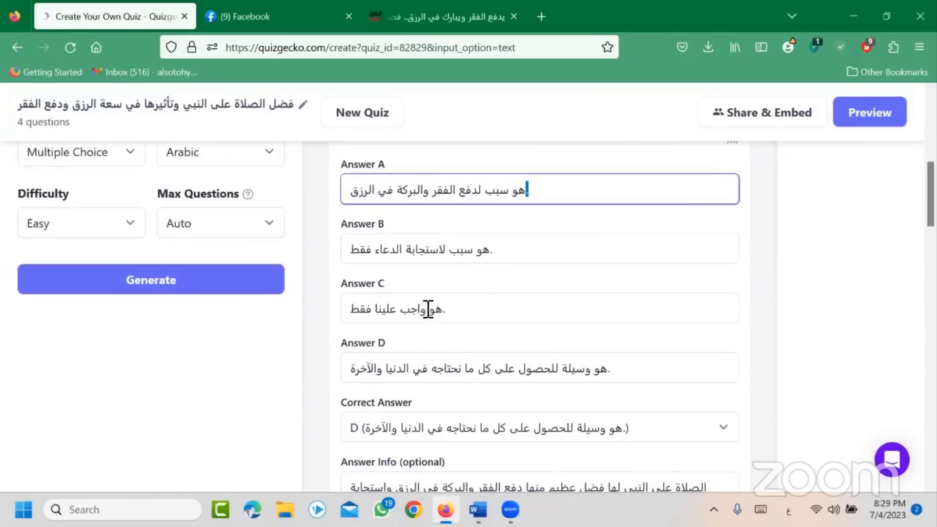
scroll(430, 336, "down", 3)
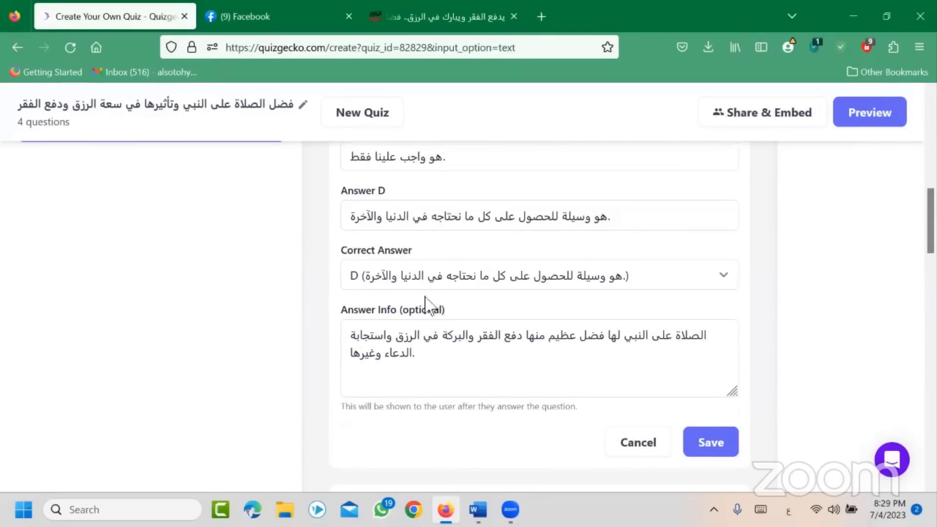
scroll(429, 331, "up", 2)
scroll(512, 360, "down", 2)
left_click_drag(427, 360, 715, 332)
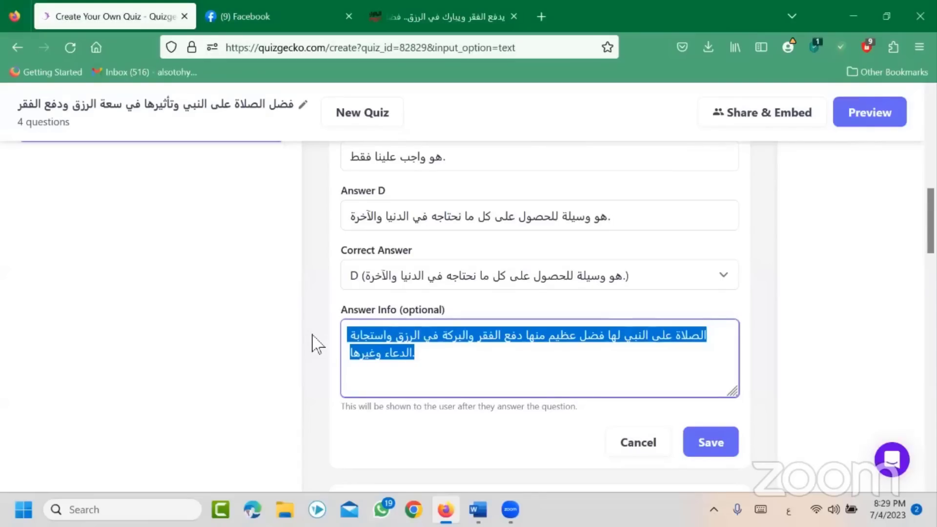
- Look back over the first question's edit form alongside the source text
scroll(316, 344, "up", 2)
scroll(317, 345, "up", 5)
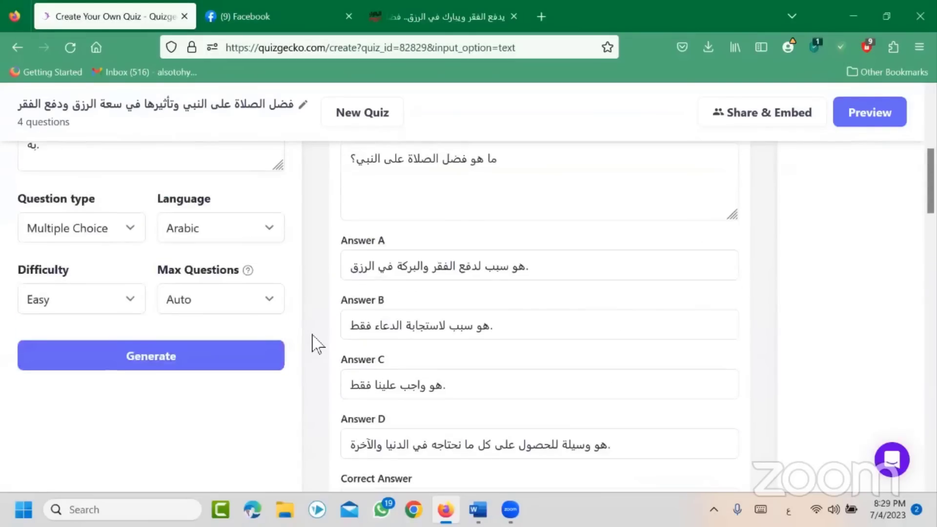
scroll(322, 348, "down", 4)
scroll(332, 348, "up", 8)
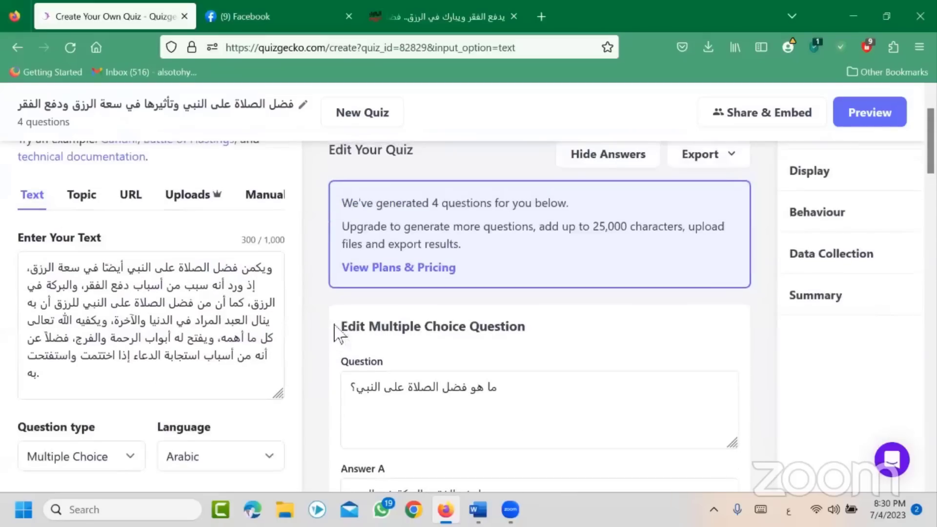
scroll(205, 283, "down", 2)
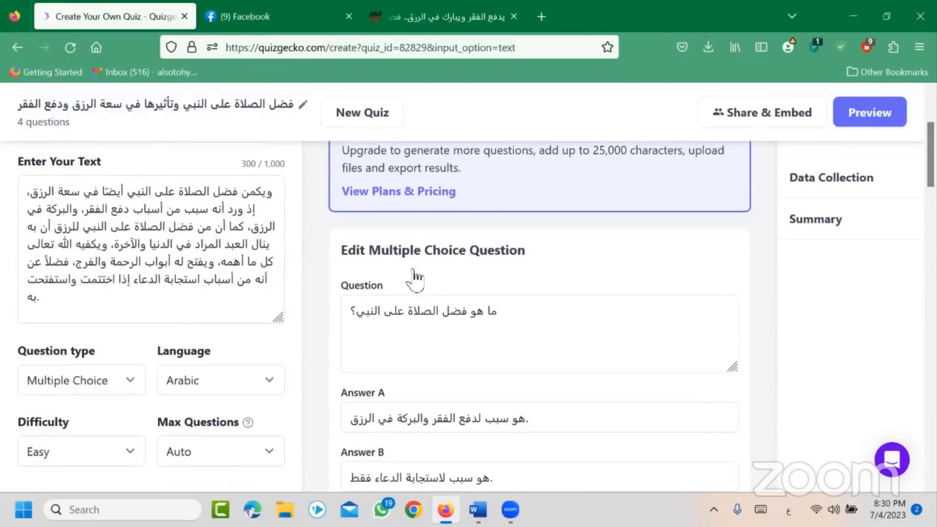
scroll(413, 281, "up", 2)
scroll(412, 285, "up", 2)
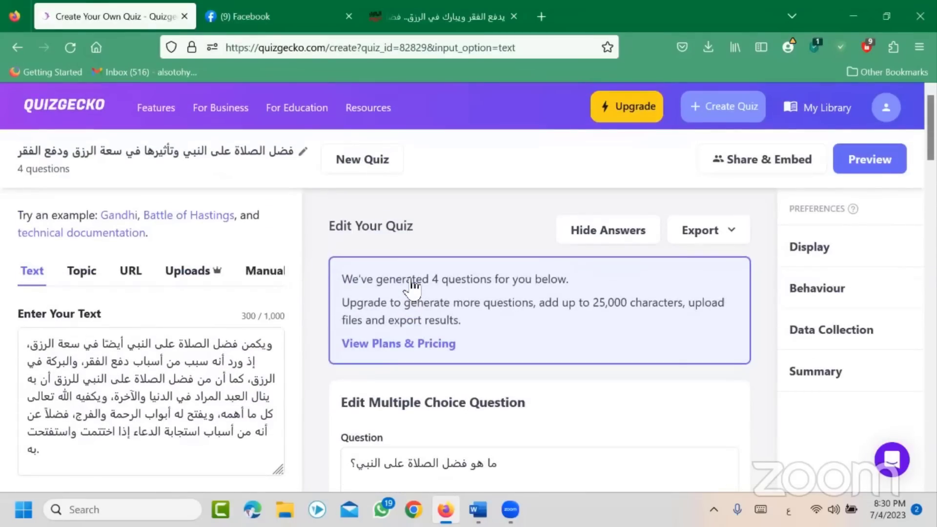
scroll(412, 285, "down", 4)
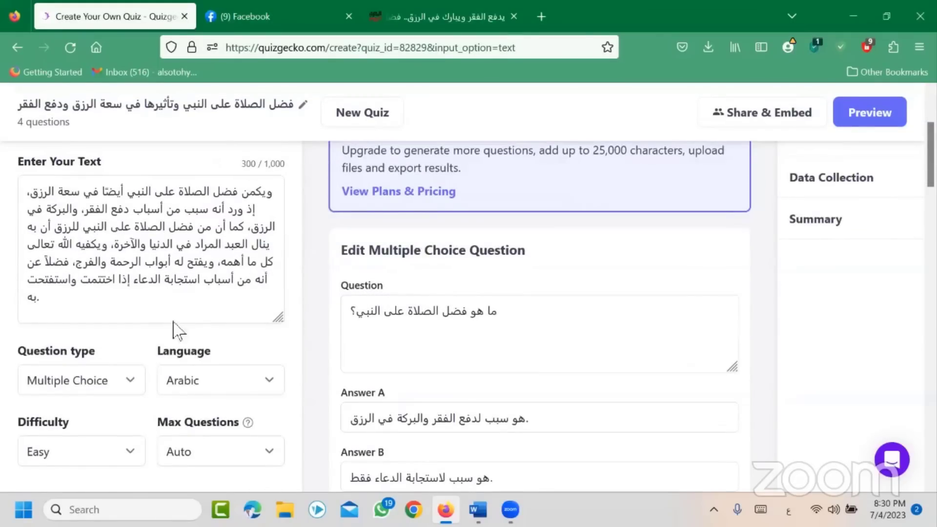
- Check which question types are available for generating the quiz
scroll(147, 317, "down", 2)
left_click(128, 306)
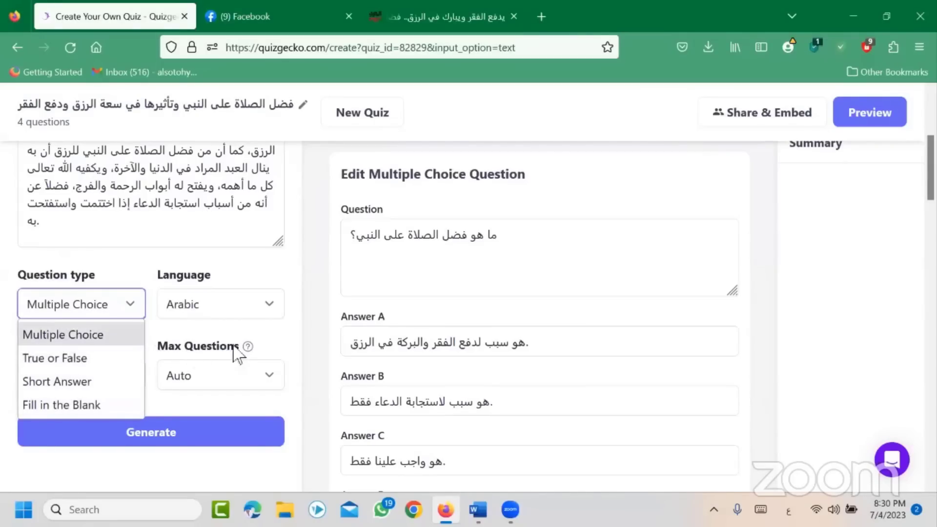
left_click(318, 308)
scroll(322, 310, "up", 5)
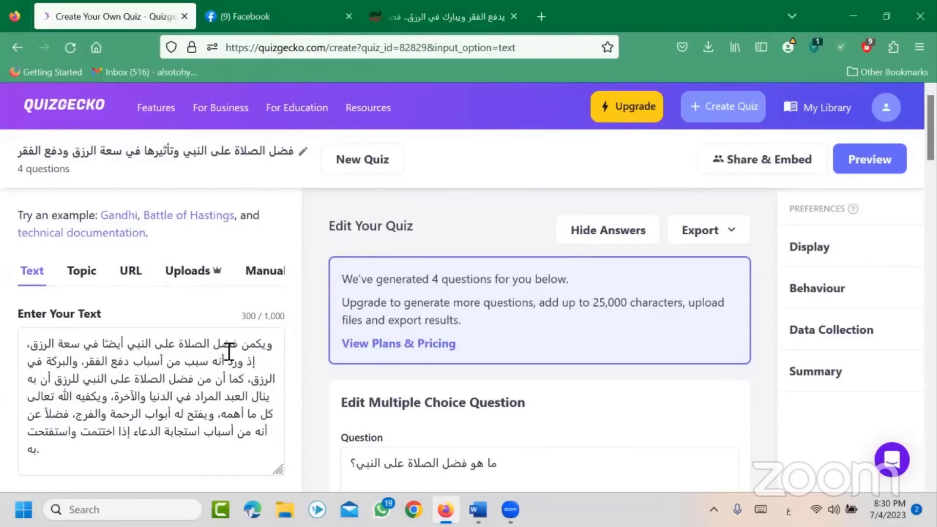
scroll(195, 337, "down", 5)
scroll(146, 303, "up", 5)
scroll(226, 277, "down", 1)
scroll(226, 278, "down", 3)
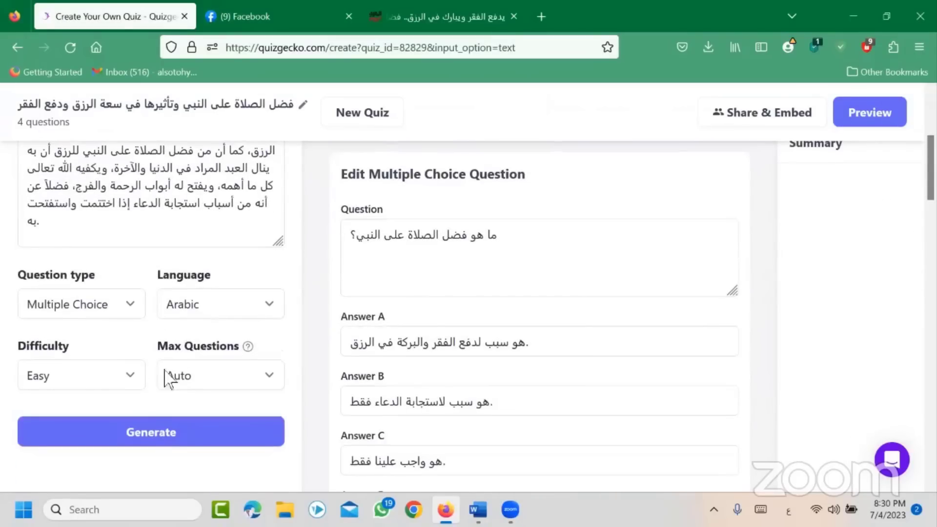
left_click(103, 313)
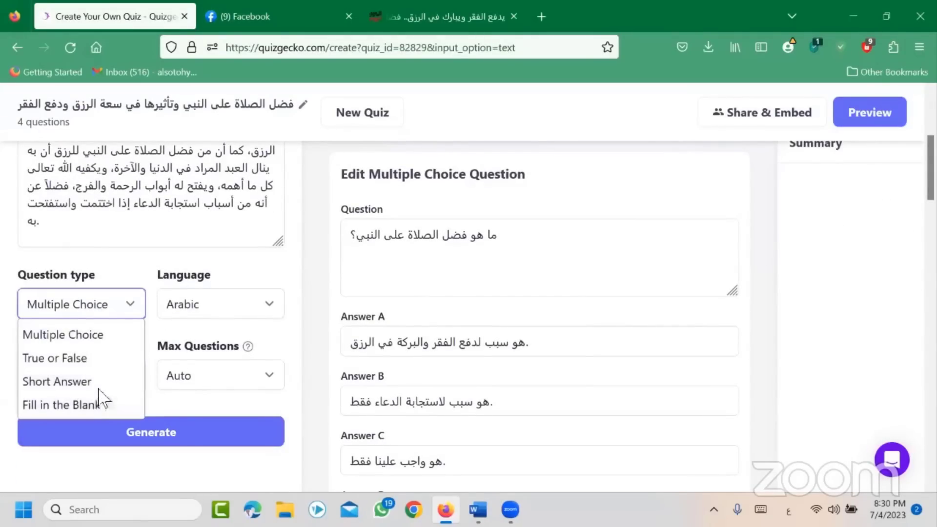
left_click(249, 268)
scroll(596, 273, "up", 5)
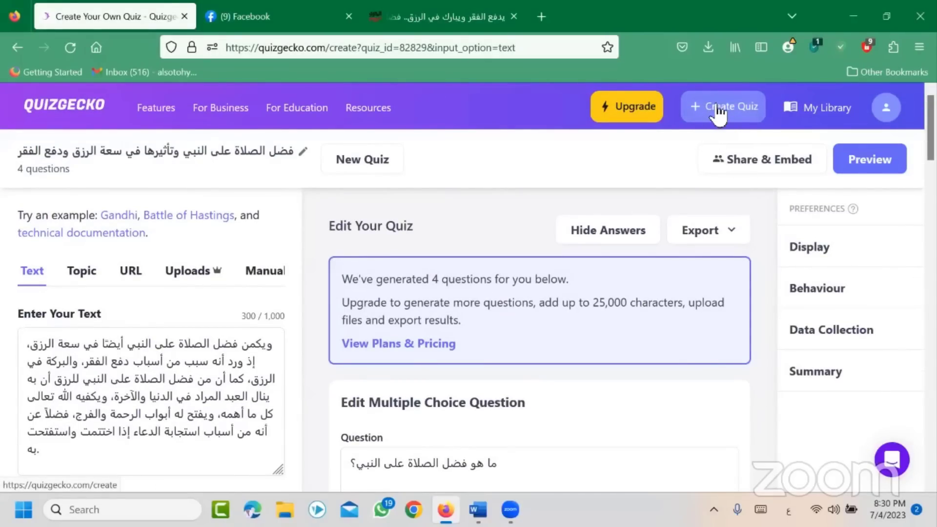
- Start a new quiz generated from a topic and enter "Solar system" as the topic
left_click(718, 111)
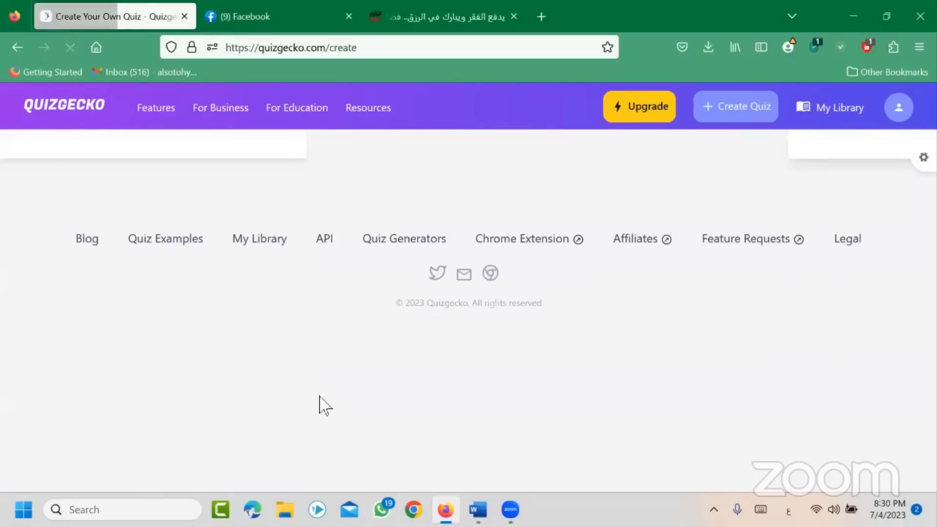
left_click(721, 107)
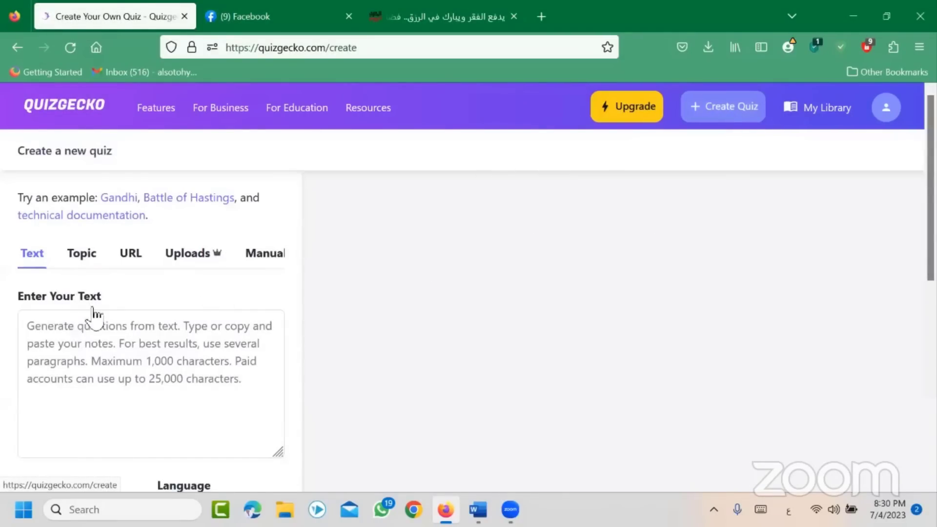
left_click(83, 262)
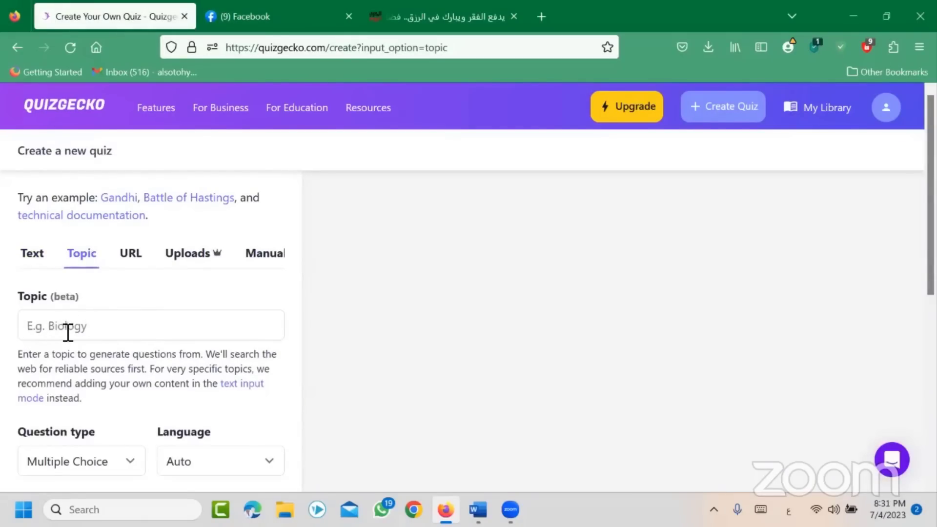
left_click(69, 330)
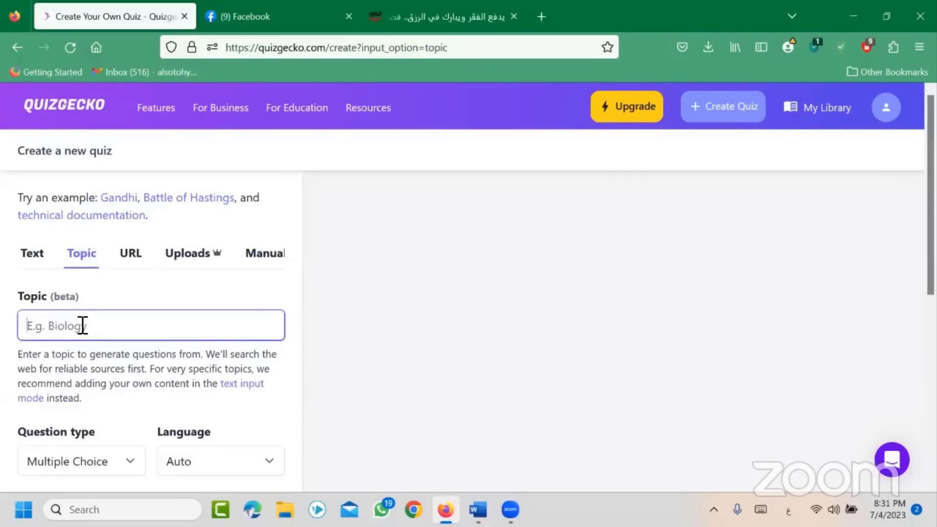
type("خمشق سغ")
key("BackSpace")
key("BackSpace")
key("BackSpace")
key("BackSpace")
key("BackSpace")
key("BackSpace")
key("BackSpace")
type("Solar system")
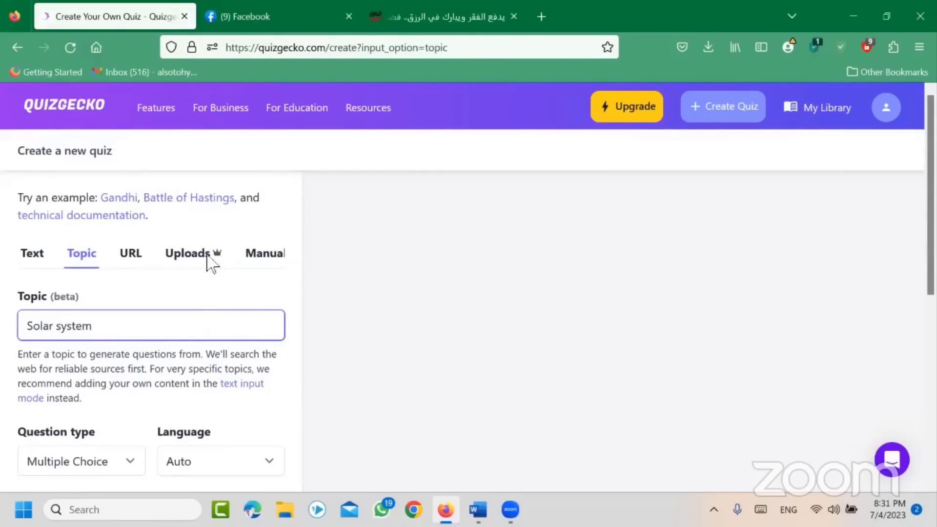
- Set the question type to True or False and generate the quiz
scroll(130, 365, "down", 3)
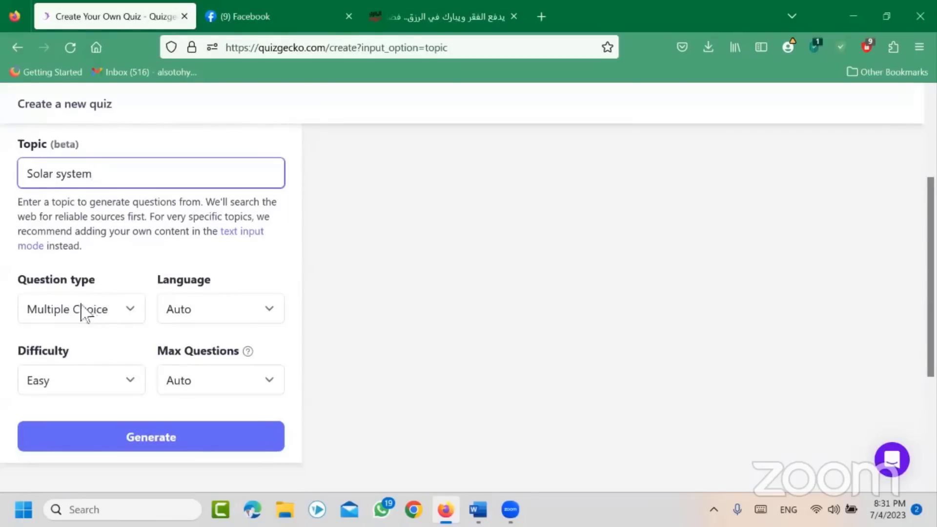
left_click(132, 315)
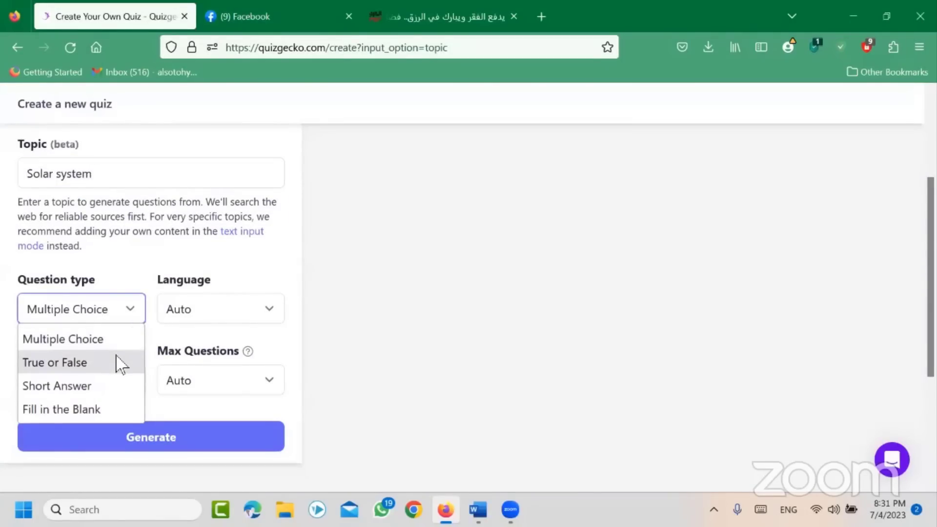
left_click(121, 364)
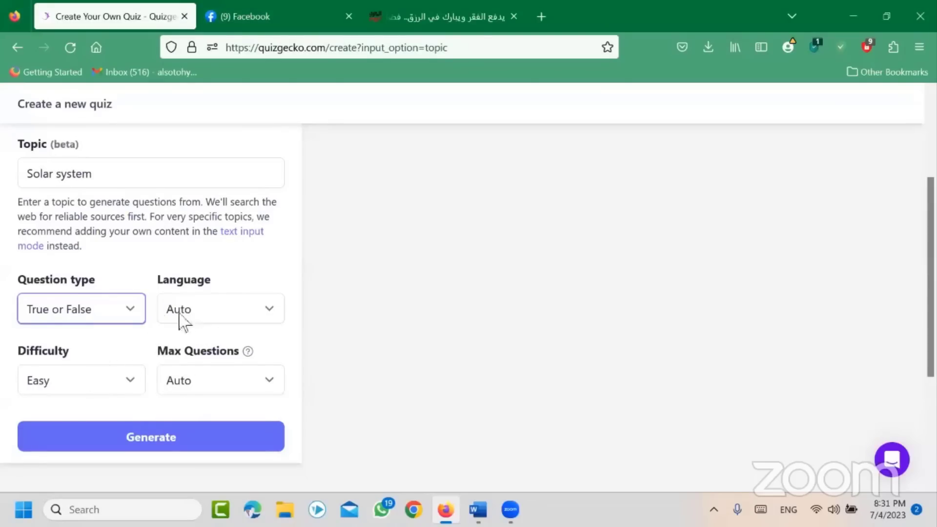
left_click(161, 438)
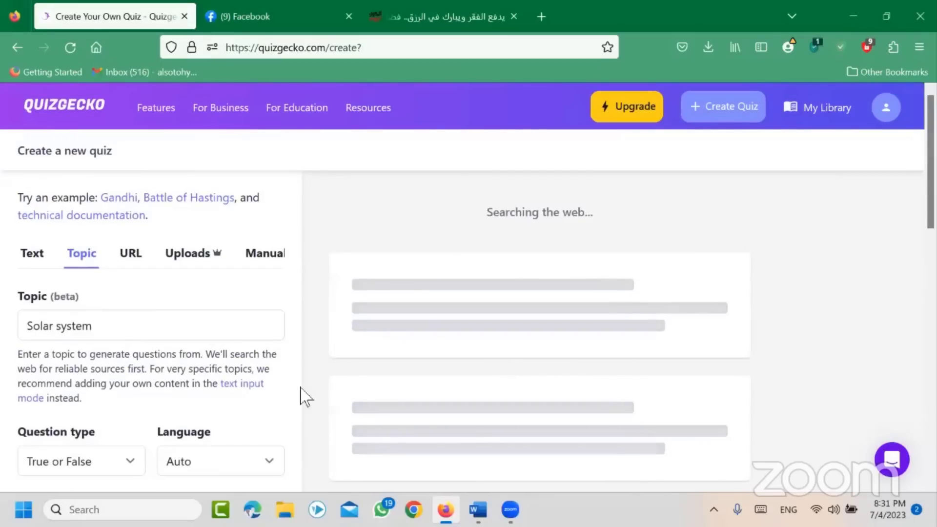
- Look over the generated Solar System questions and show their answers
scroll(304, 394, "down", 3)
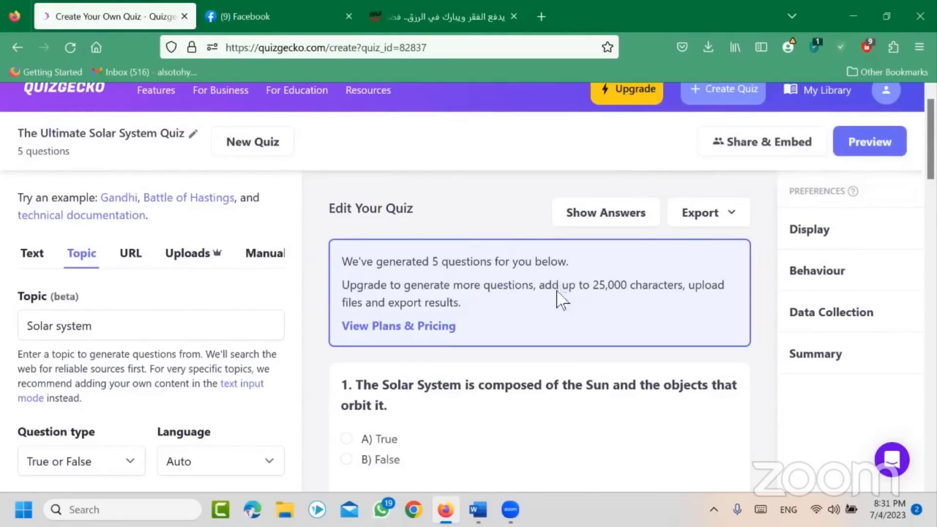
scroll(561, 300, "down", 3)
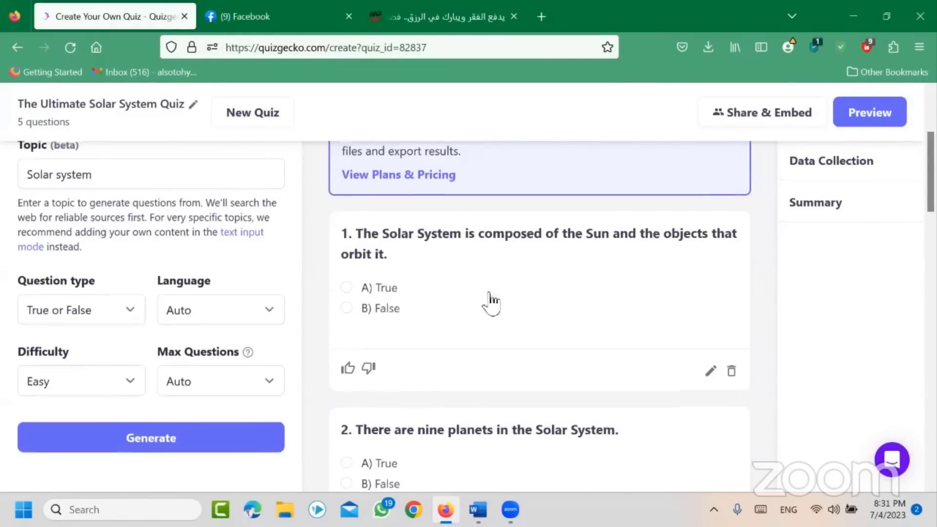
scroll(491, 302, "up", 3)
left_click(588, 220)
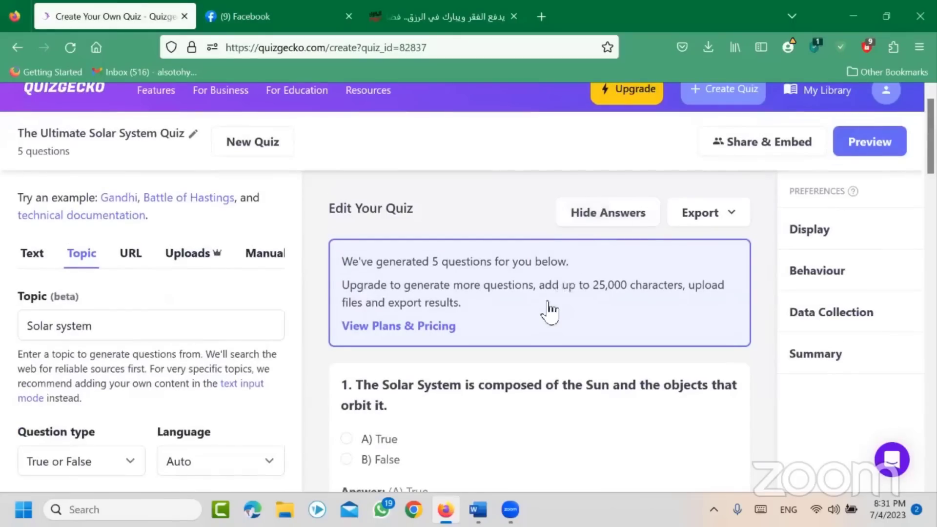
scroll(550, 311, "down", 2)
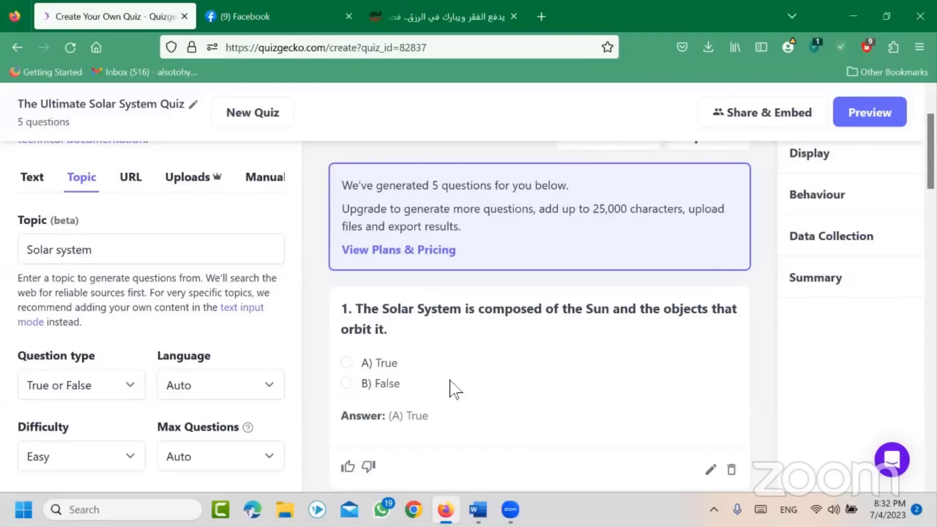
- Review all the generated Solar System true-or-false questions together with their answers
scroll(454, 389, "up", 3)
scroll(474, 361, "down", 2)
scroll(538, 293, "up", 3)
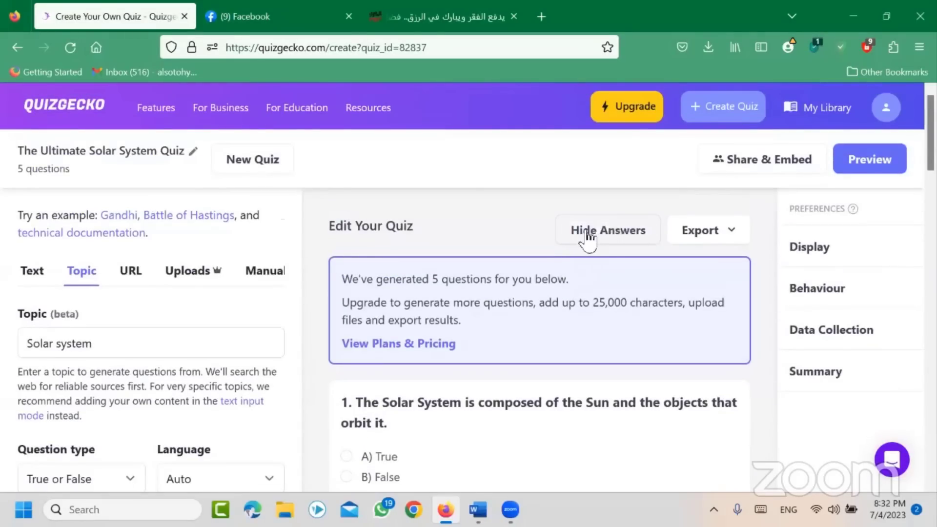
scroll(546, 317, "down", 7)
scroll(505, 332, "down", 7)
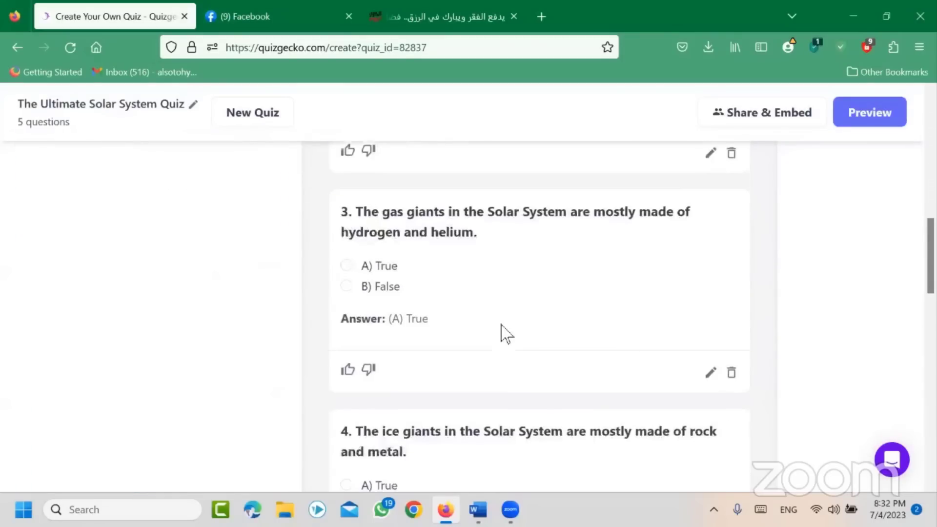
scroll(460, 342, "down", 5)
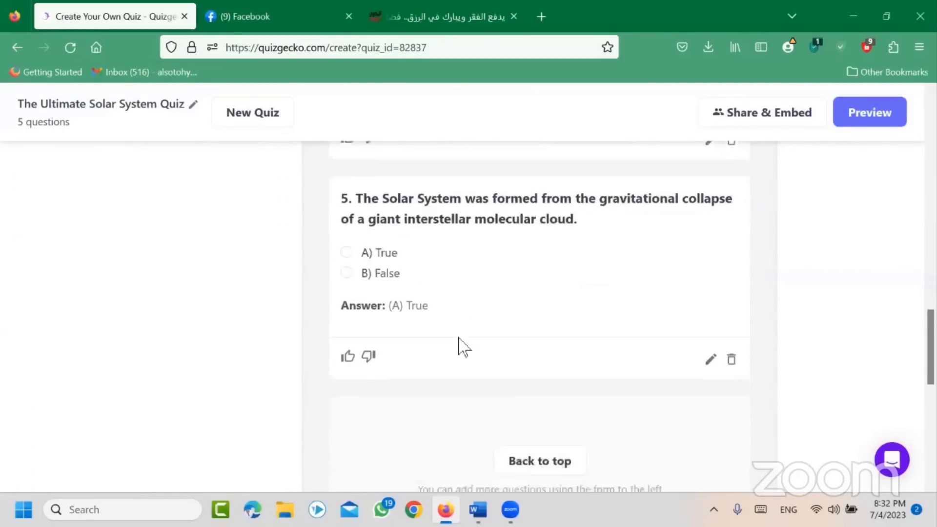
scroll(461, 349, "down", 2)
scroll(461, 352, "up", 15)
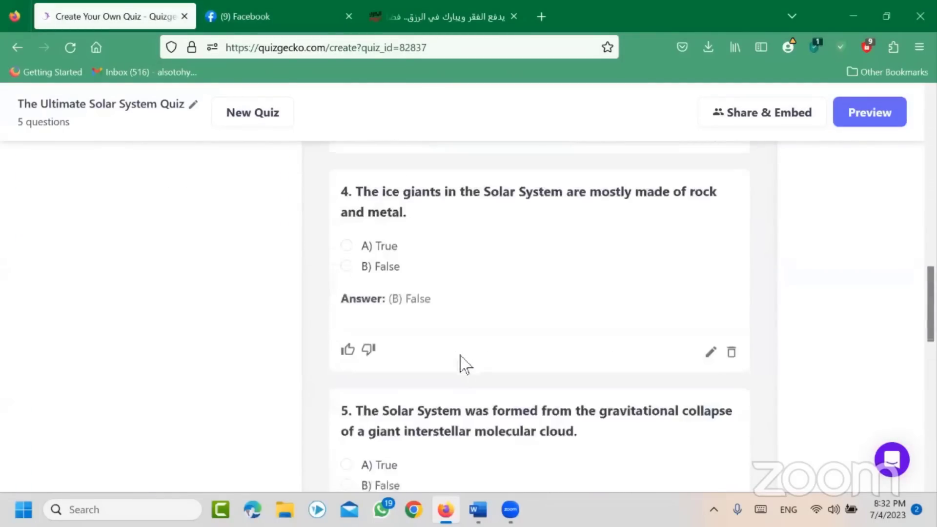
scroll(463, 361, "up", 4)
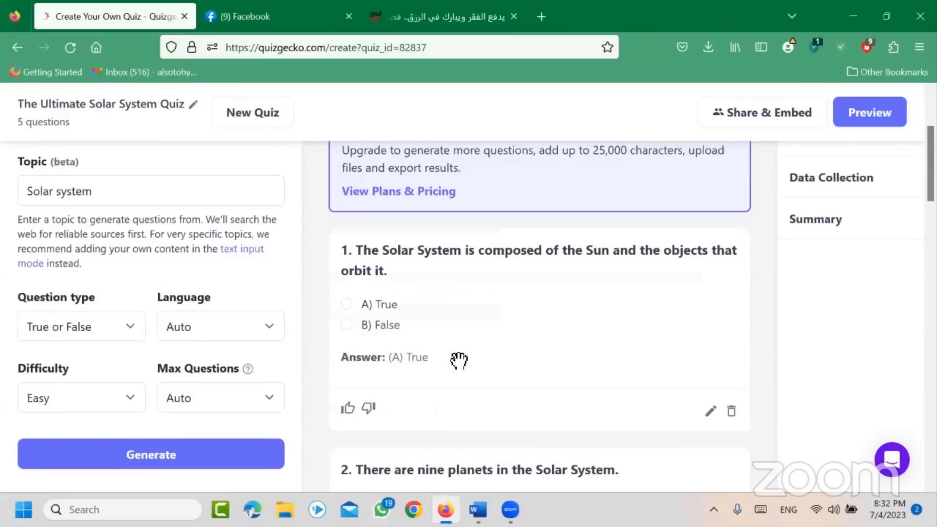
scroll(459, 360, "up", 3)
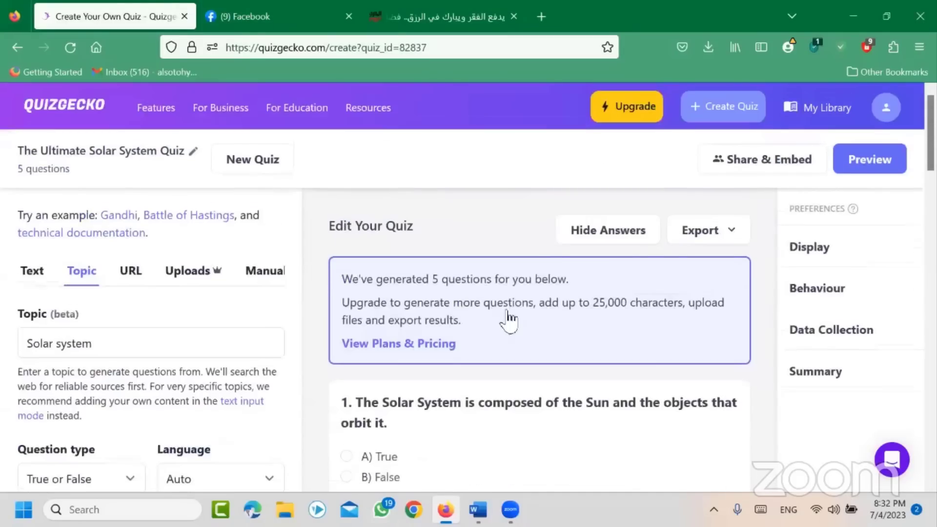
- Try to export the Solar System quiz as text, and dismiss the plan selection dialog
left_click(709, 236)
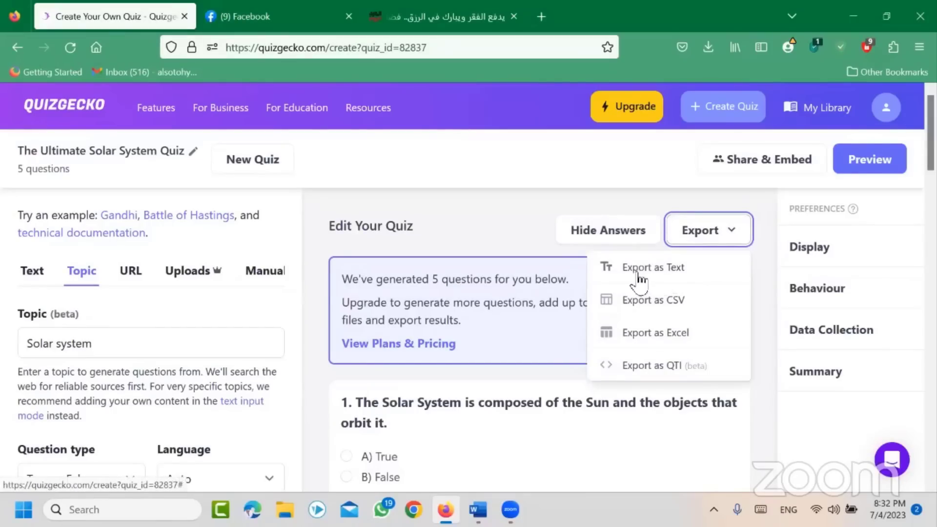
left_click(668, 278)
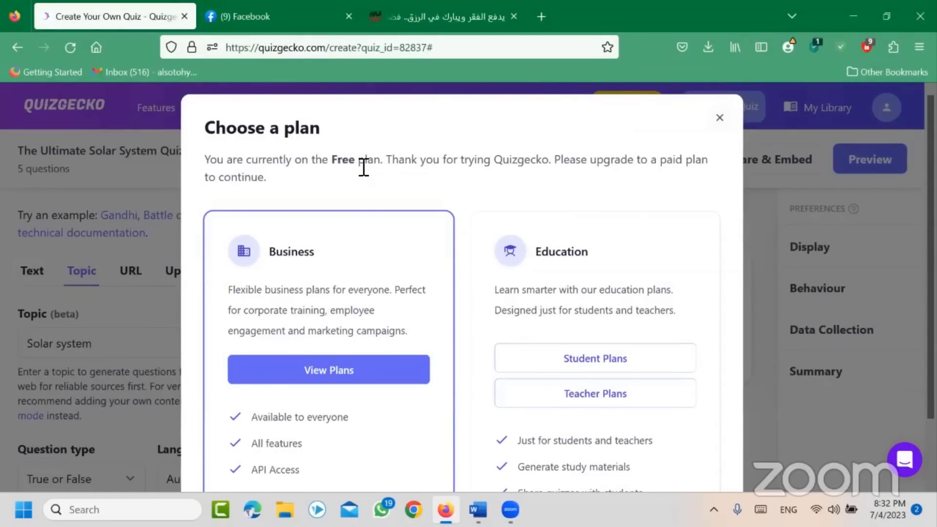
left_click_drag(301, 161, 377, 168)
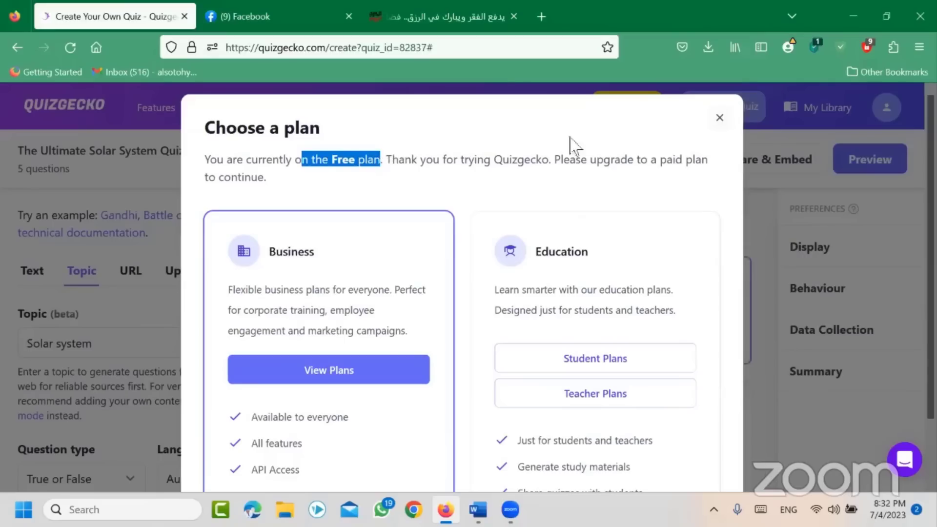
left_click(720, 119)
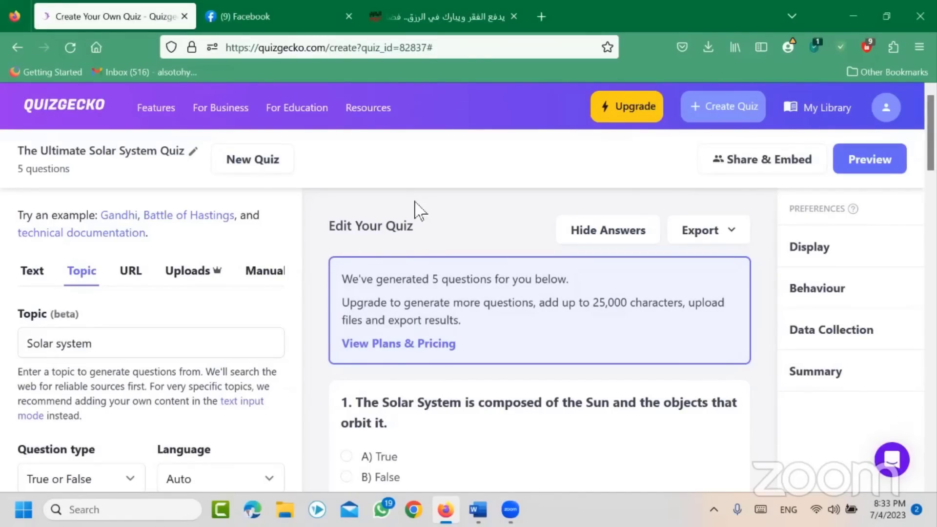
- Expand the quiz's Display preferences and look through the available options
scroll(439, 293, "down", 3)
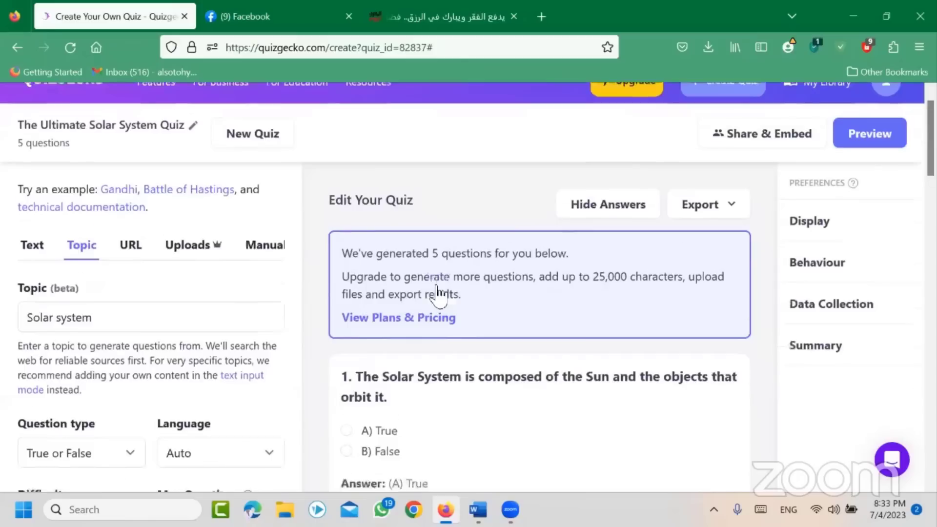
scroll(380, 298, "up", 2)
scroll(341, 299, "up", 2)
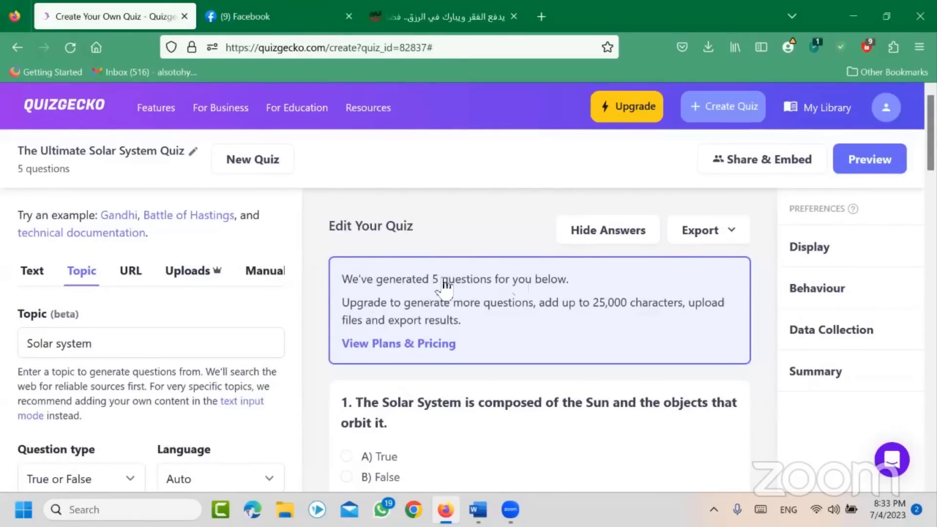
left_click(809, 246)
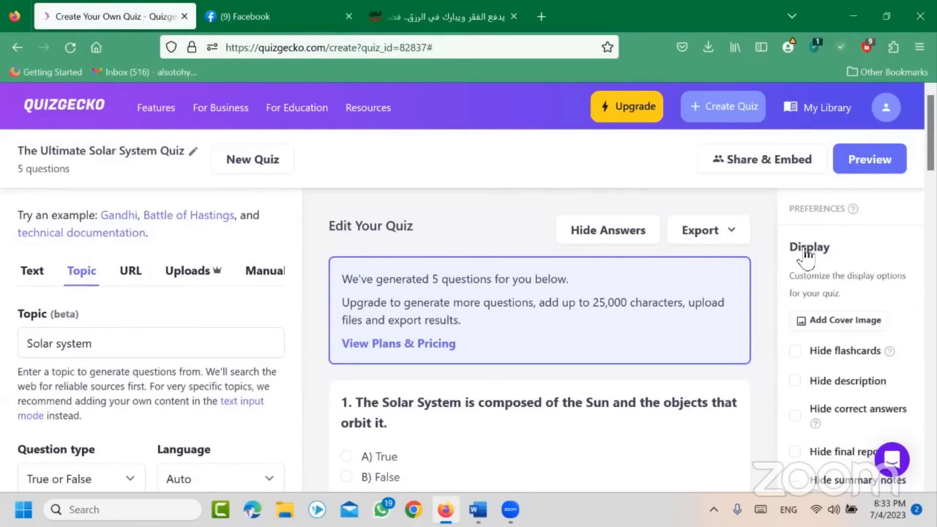
scroll(837, 337, "down", 2)
scroll(839, 342, "down", 3)
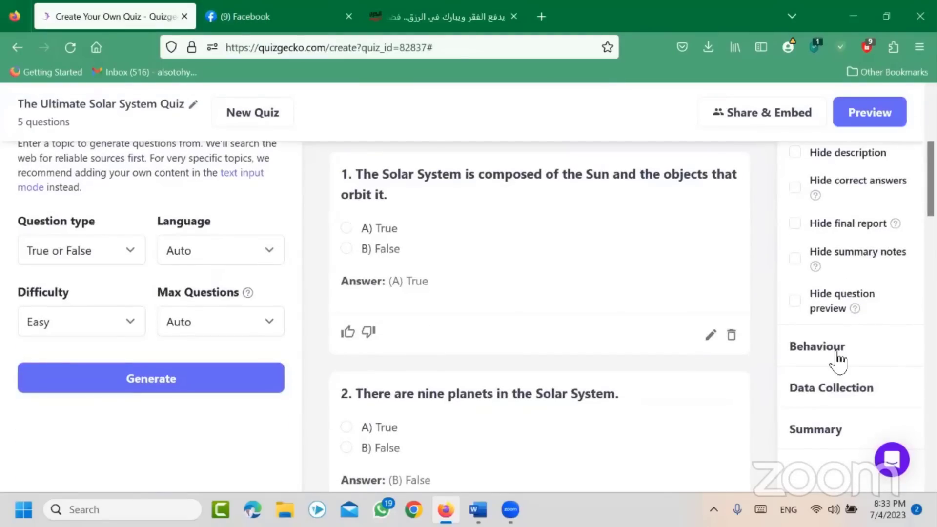
- Expand the quiz's Behaviour preferences and enable the Quiz Time Limit option
left_click(837, 353)
scroll(838, 356, "down", 2)
scroll(839, 352, "down", 2)
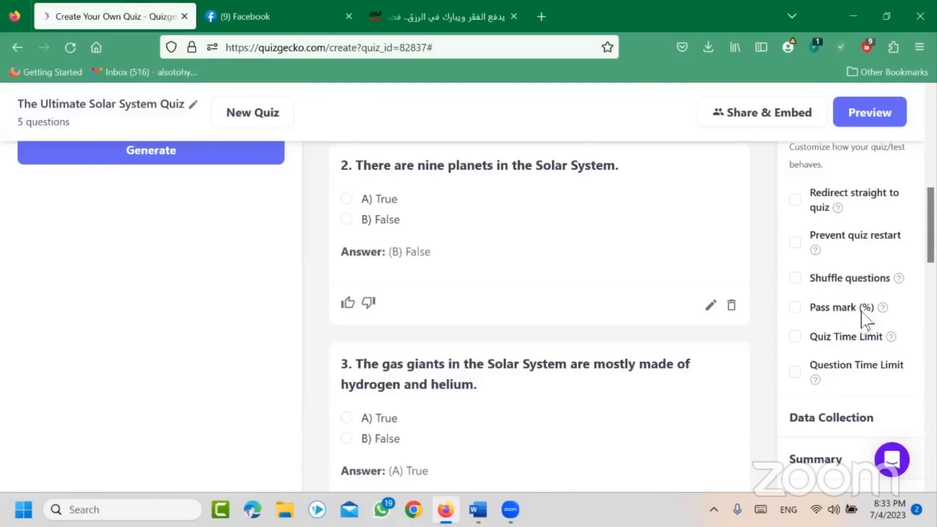
left_click(796, 337)
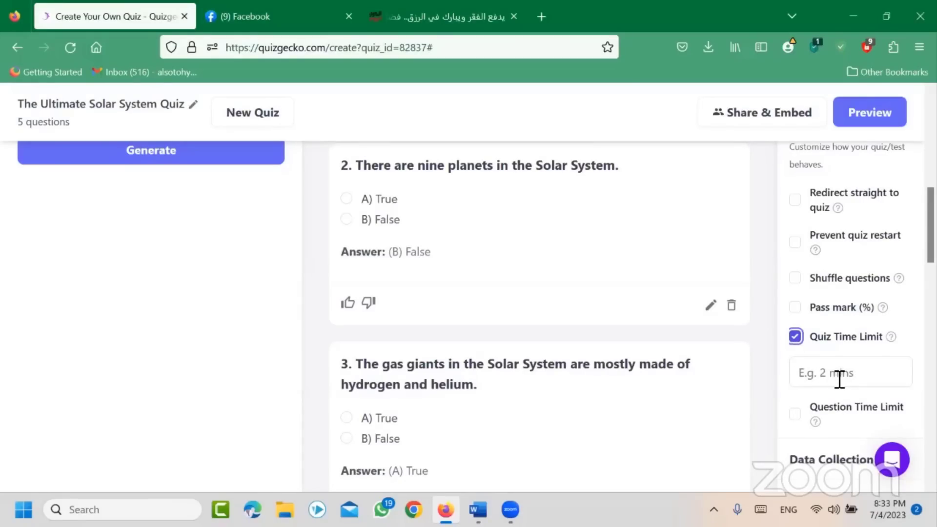
scroll(777, 339, "up", 6)
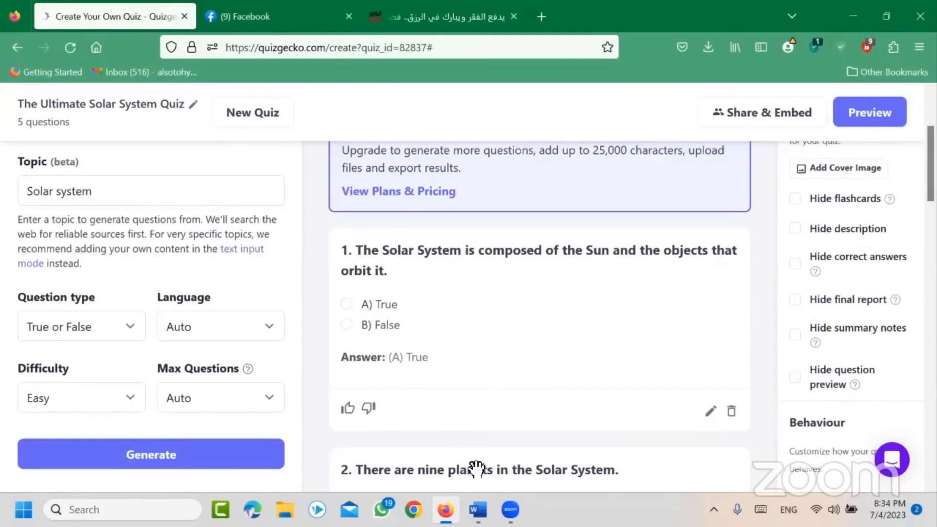
- Check the copied question in the Word document, and return to Quizgecko to view the available export formats
left_click(478, 509)
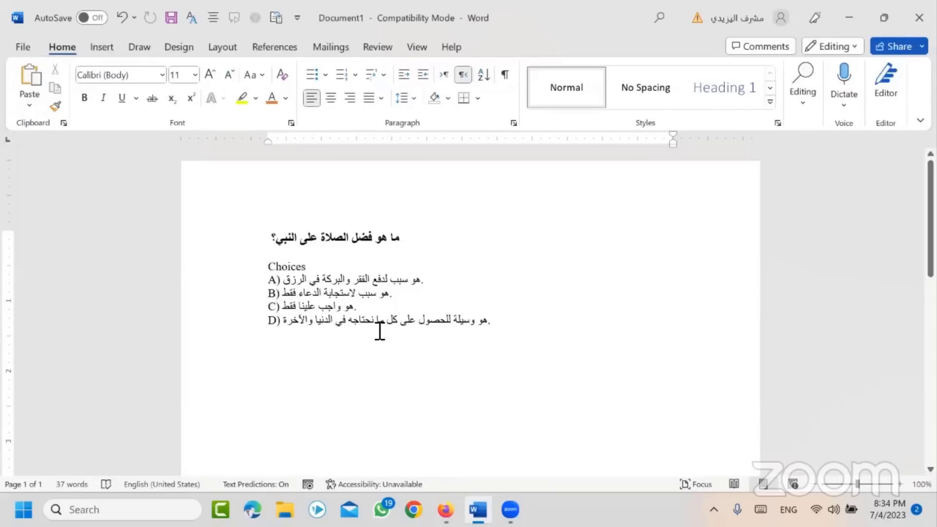
left_click(850, 18)
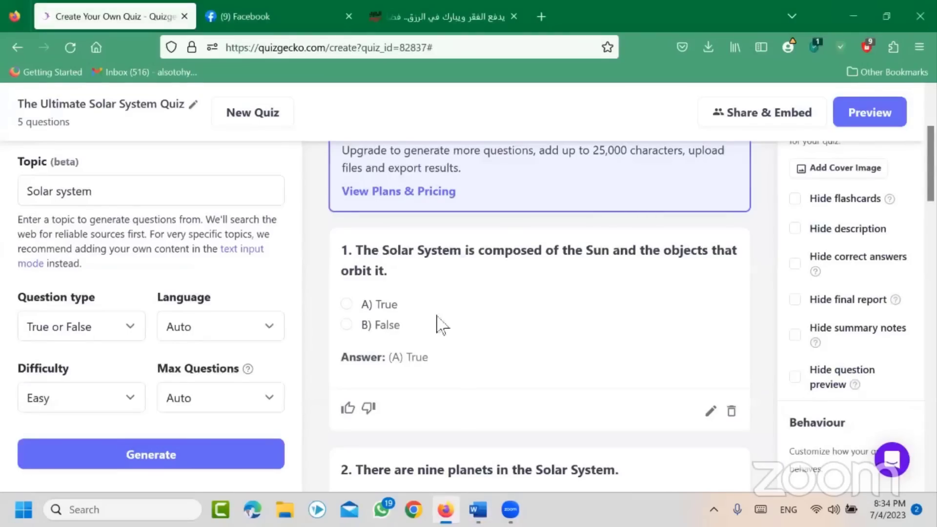
scroll(464, 350, "up", 2)
scroll(596, 307, "up", 2)
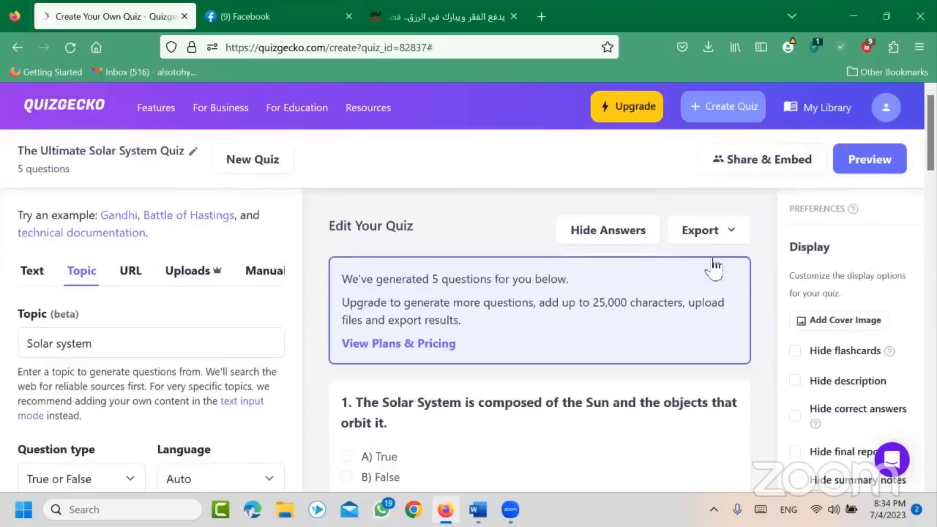
left_click(717, 238)
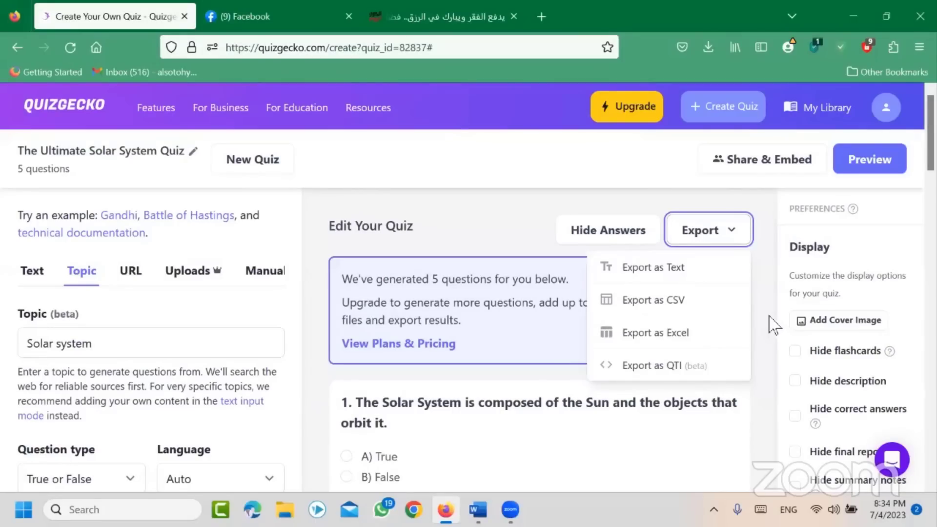
scroll(756, 332, "down", 3)
left_click(538, 310)
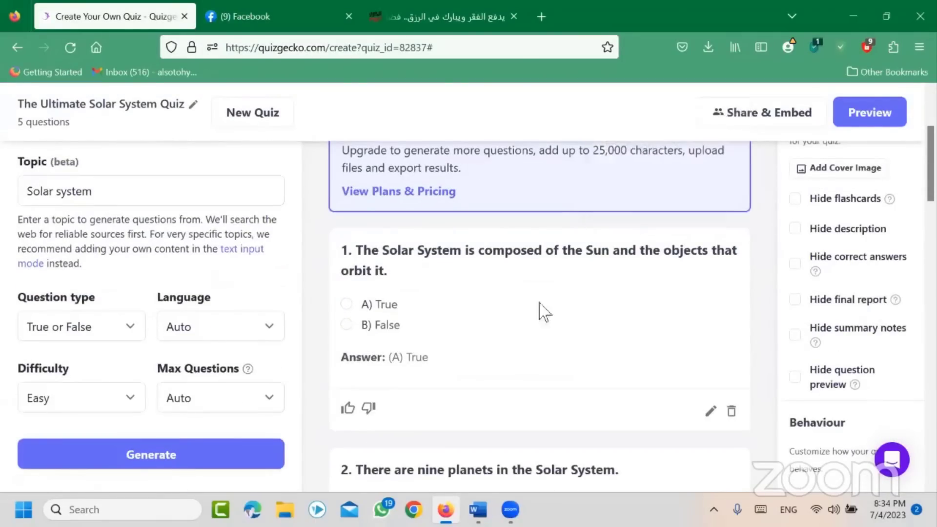
- Switch the quiz source to URL and copy the web address of the open almasryalyoum.com article
scroll(304, 341, "up", 3)
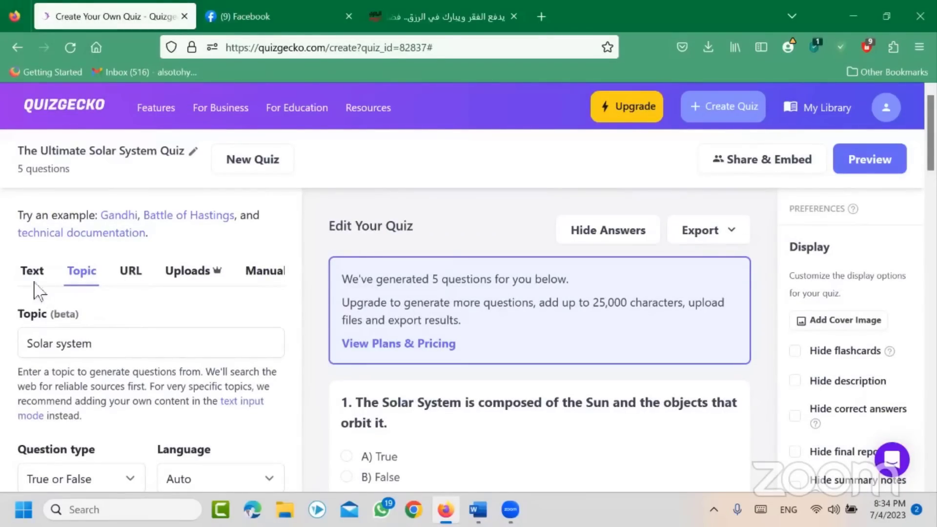
left_click(137, 281)
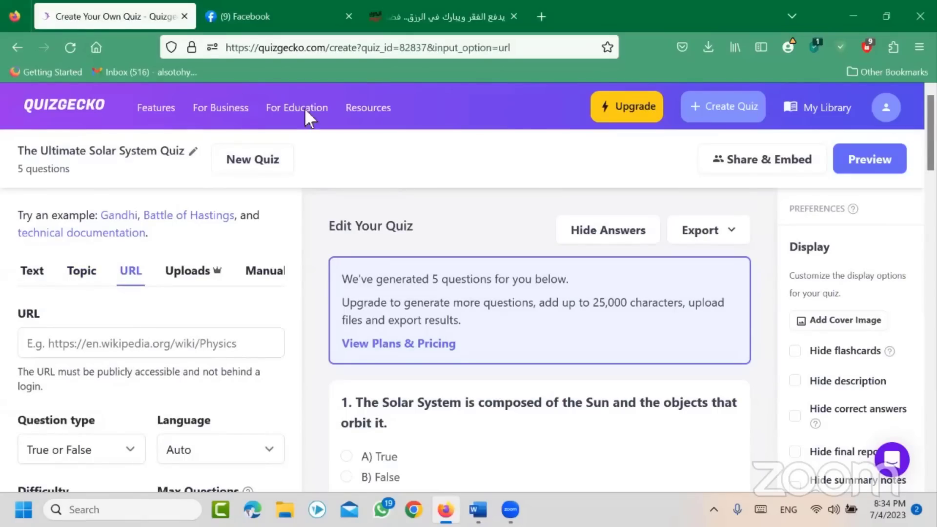
left_click(410, 16)
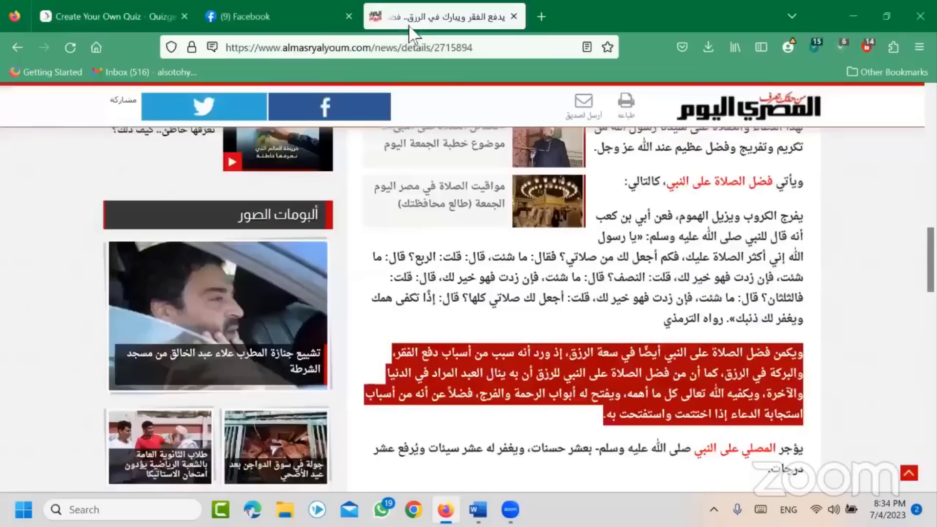
left_click(401, 47)
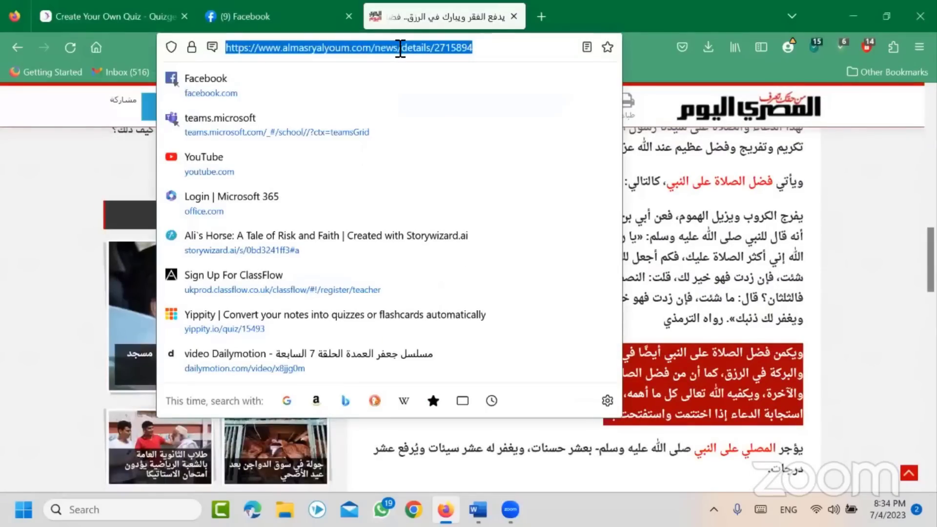
right_click(398, 49)
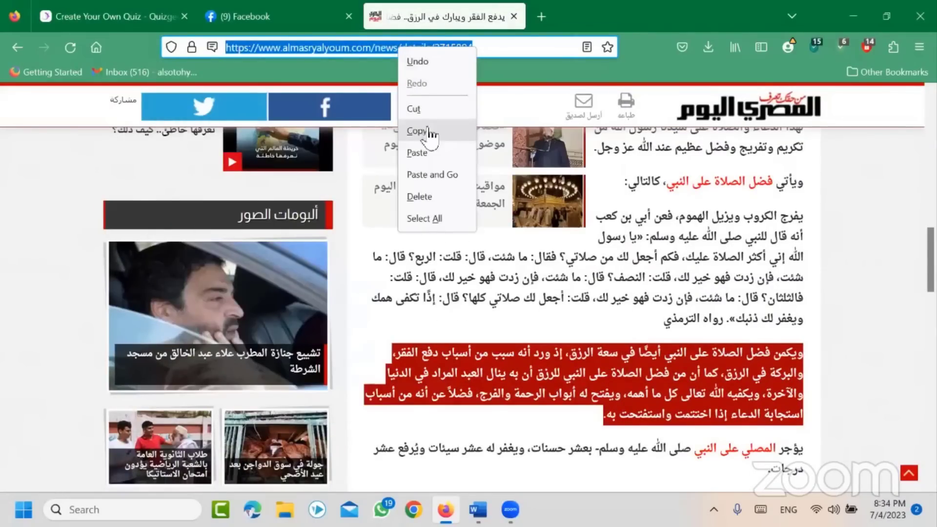
left_click(428, 131)
- Paste the copied article address as the source URL in Quizgecko
left_click(122, 19)
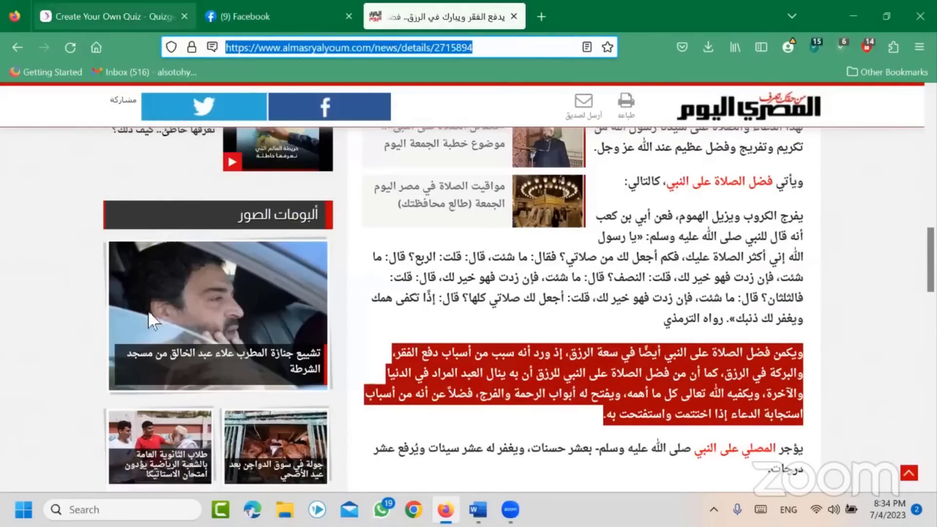
left_click(144, 344)
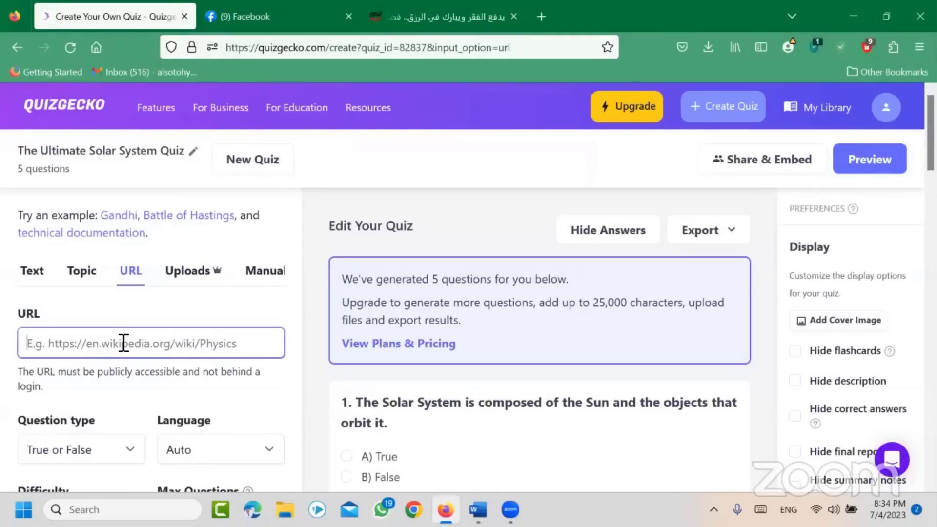
right_click(122, 344)
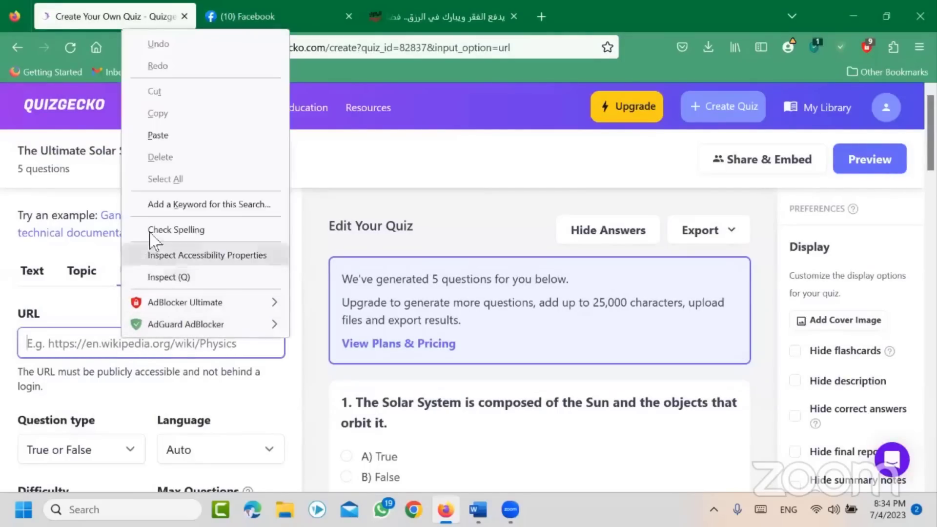
left_click(161, 134)
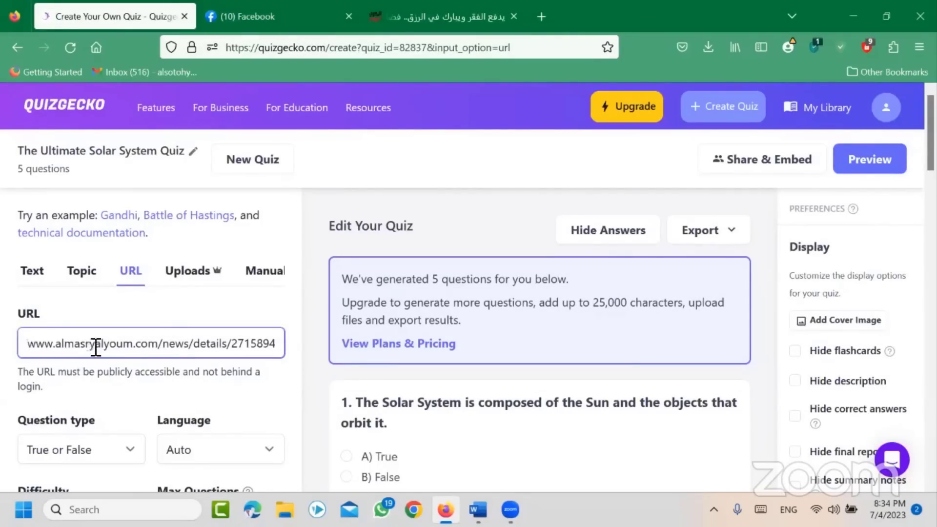
- Set the question type to Fill in the Blank for the URL-based quiz
scroll(153, 354, "down", 2)
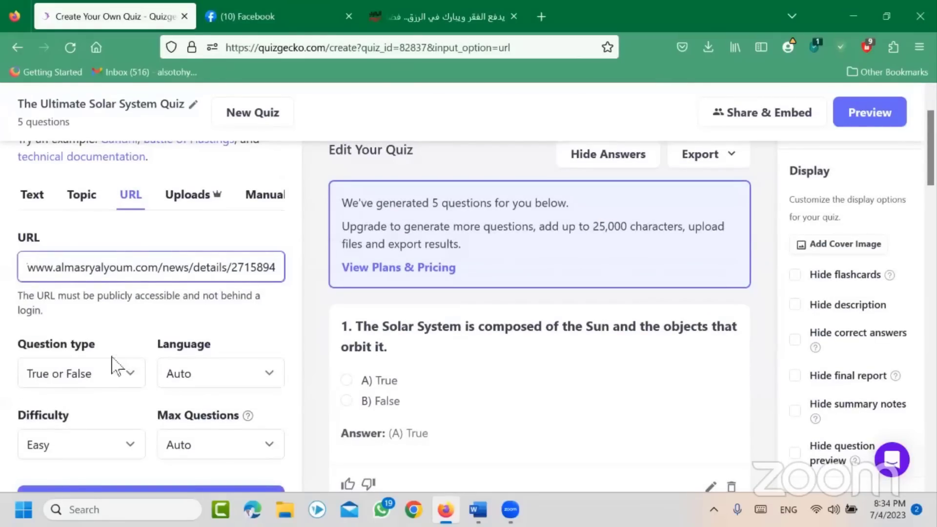
left_click(124, 380)
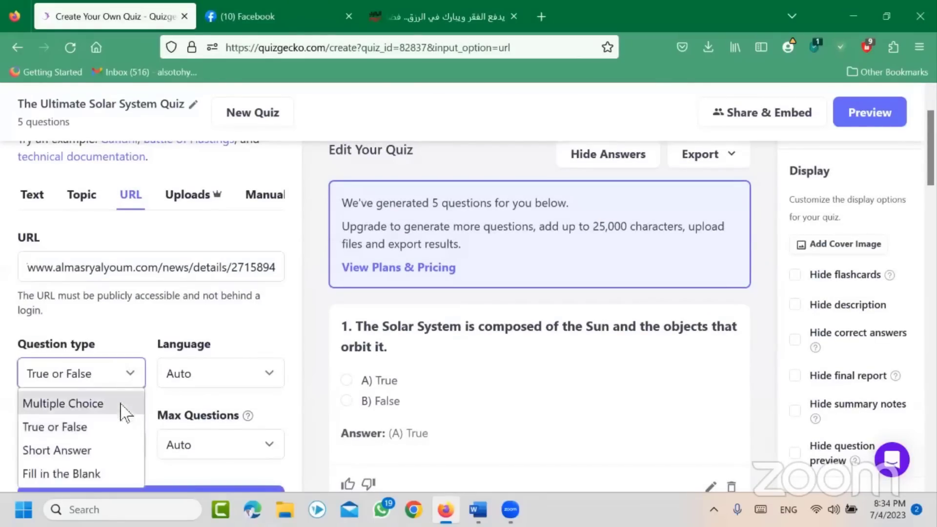
left_click(96, 475)
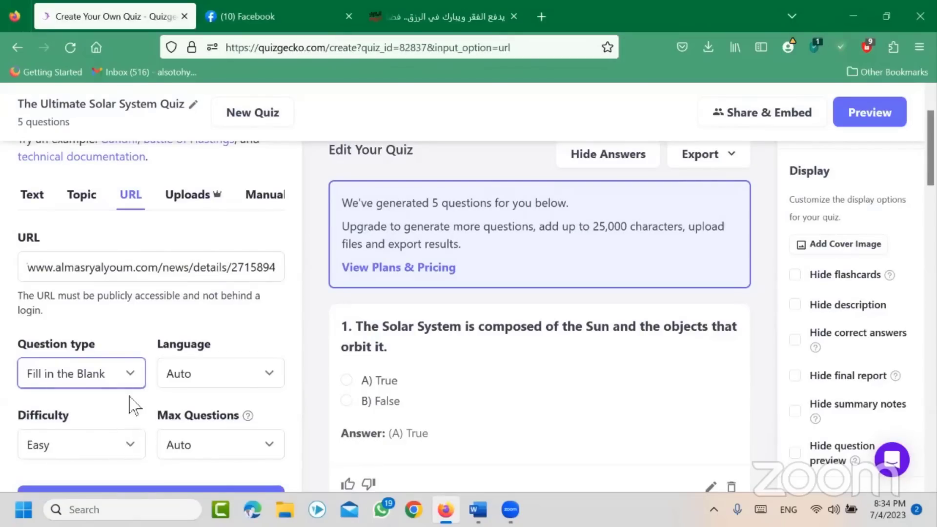
scroll(122, 371, "down", 3)
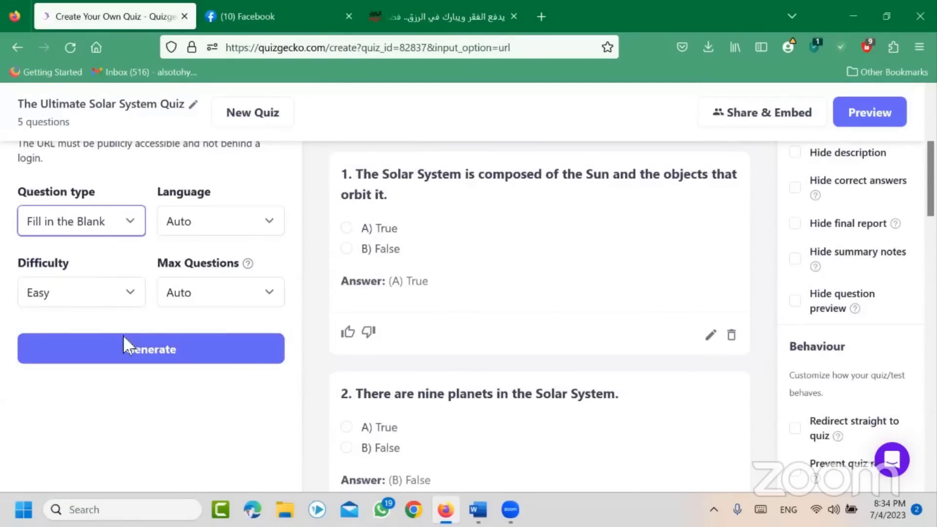
- Generate Fill in the Blank questions from the almasryalyoum.com article URL with Easy difficulty
scroll(194, 351, "up", 3)
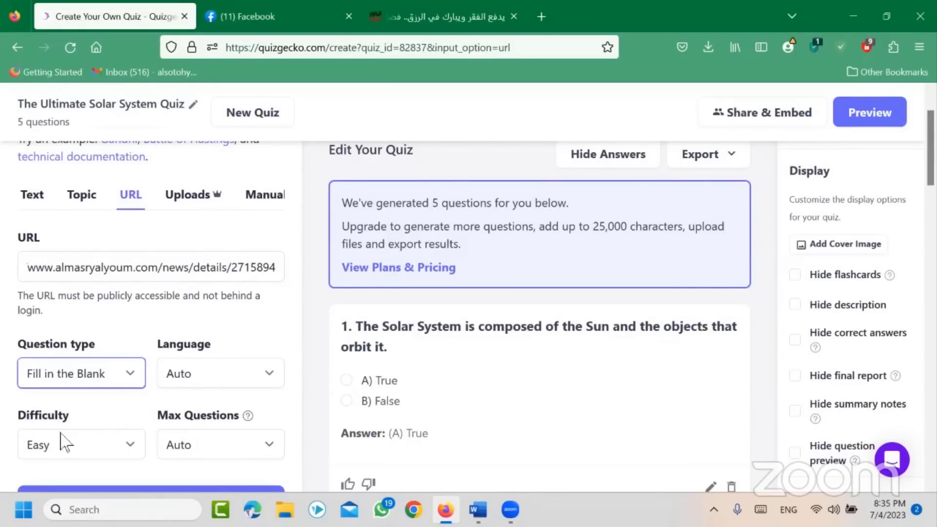
scroll(146, 434, "down", 2)
left_click(146, 426)
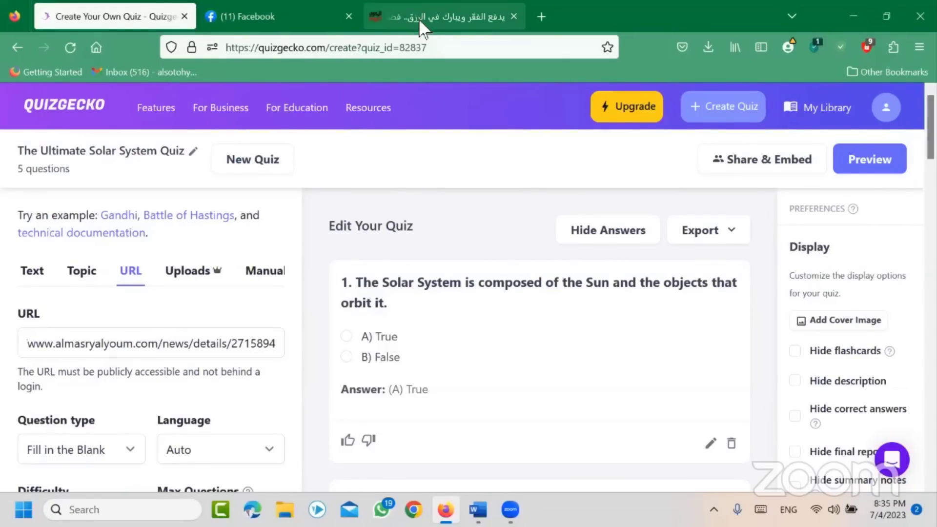
- Examine the quiz's question list, comparing the earlier True/False questions with the newly added fill-in-the-blank ones
scroll(427, 303, "down", 3)
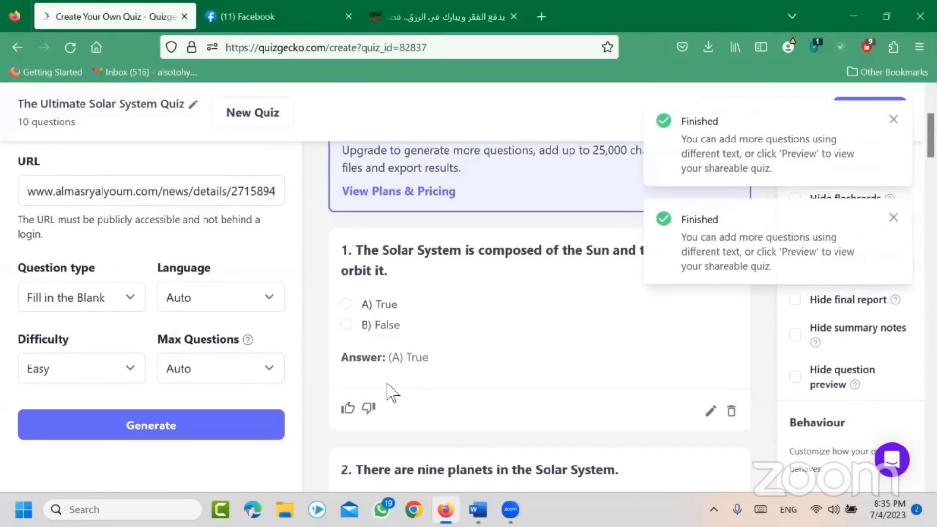
scroll(485, 393, "up", 2)
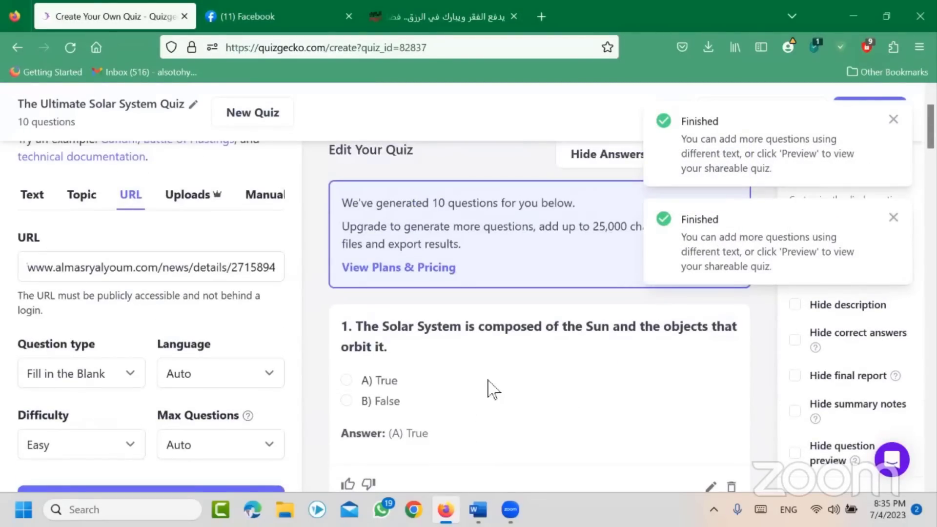
scroll(491, 391, "down", 2)
scroll(488, 380, "down", 6)
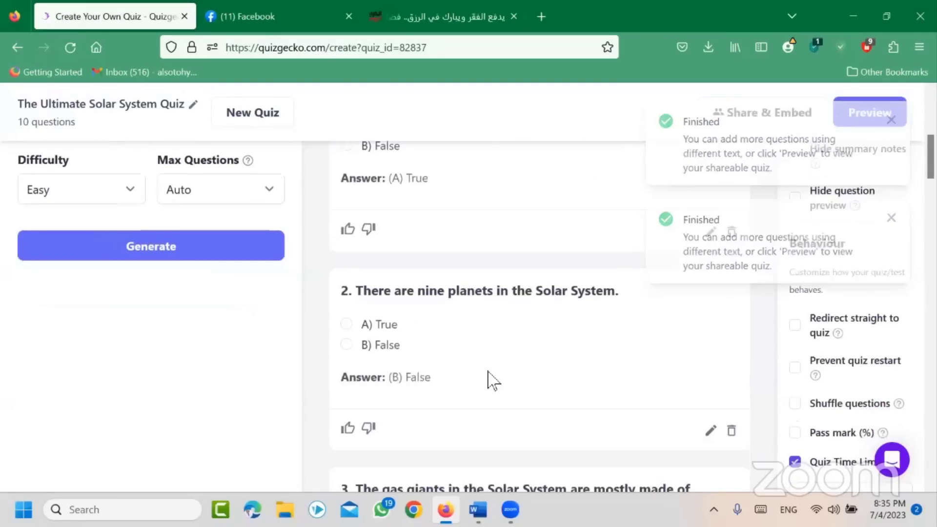
scroll(635, 350, "up", 9)
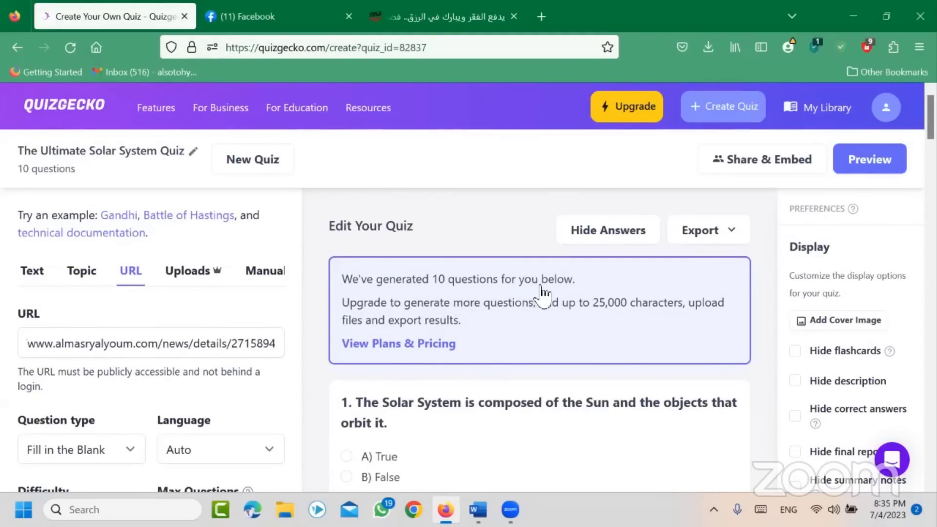
scroll(486, 328, "down", 10)
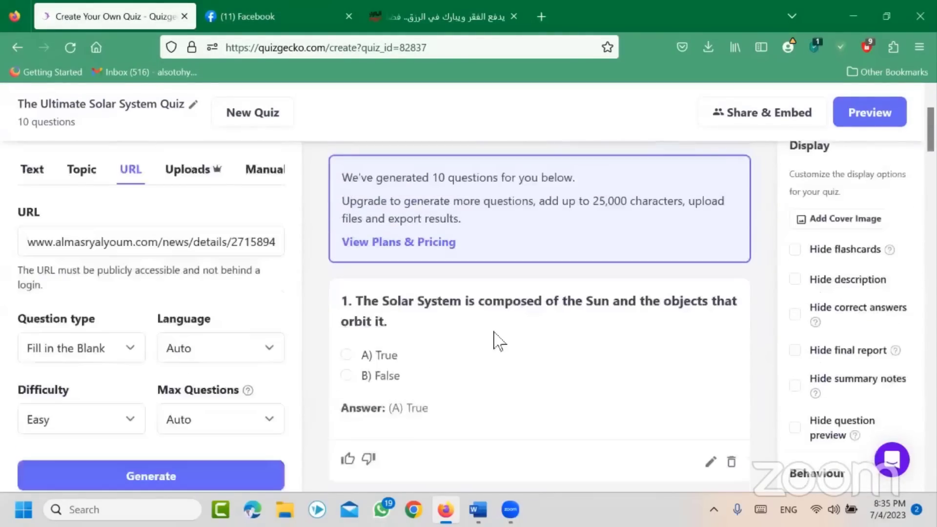
scroll(572, 368, "down", 15)
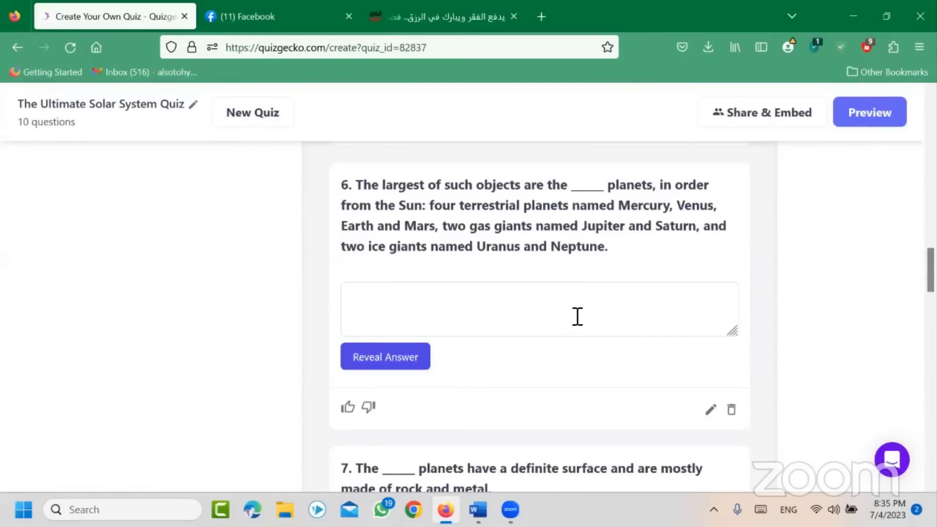
scroll(576, 322, "up", 10)
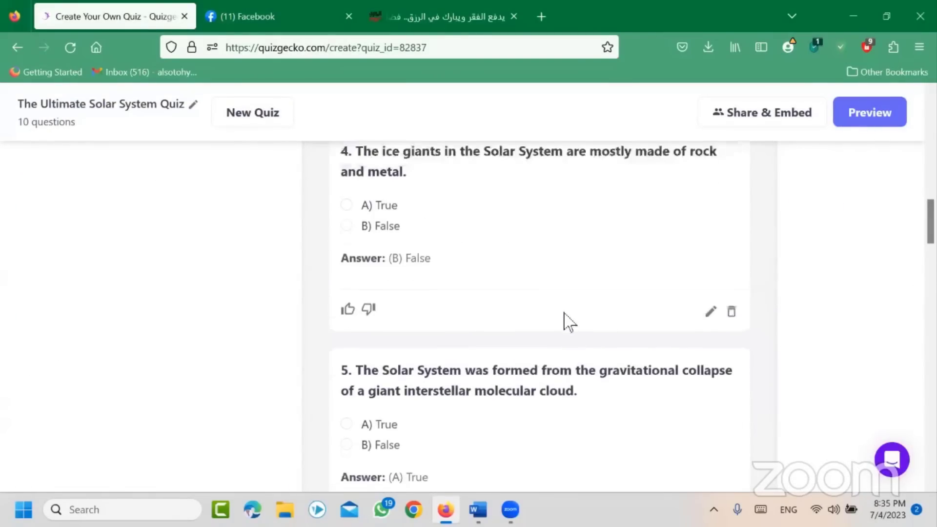
scroll(473, 322, "up", 1)
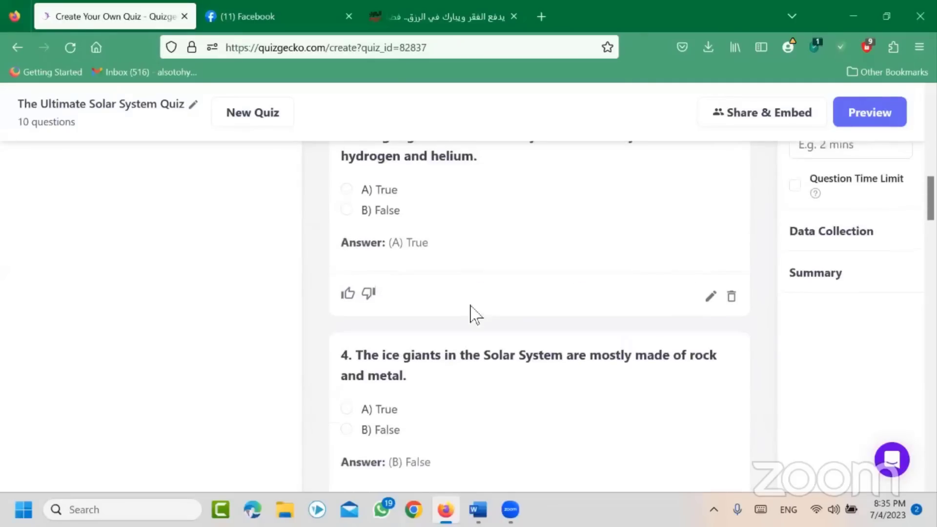
scroll(462, 324, "down", 3)
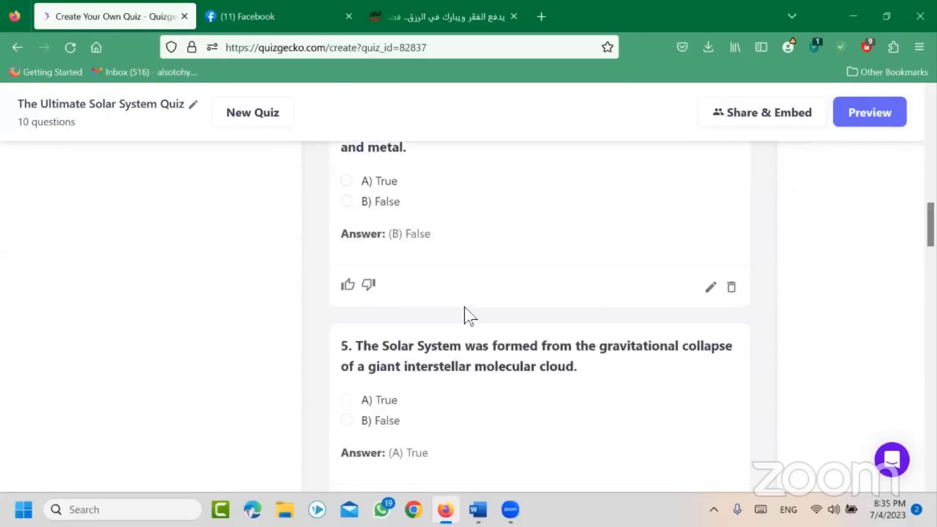
scroll(469, 315, "down", 3)
scroll(488, 341, "down", 2)
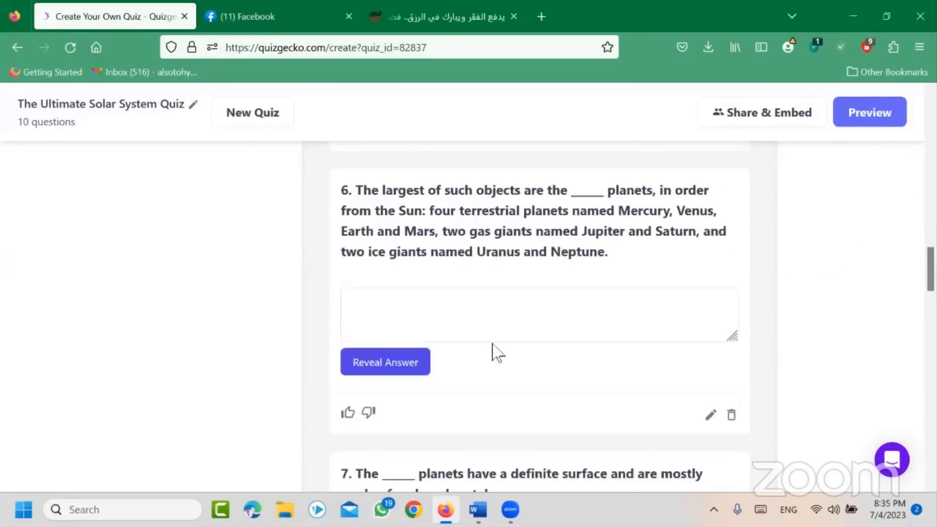
scroll(488, 322, "up", 4)
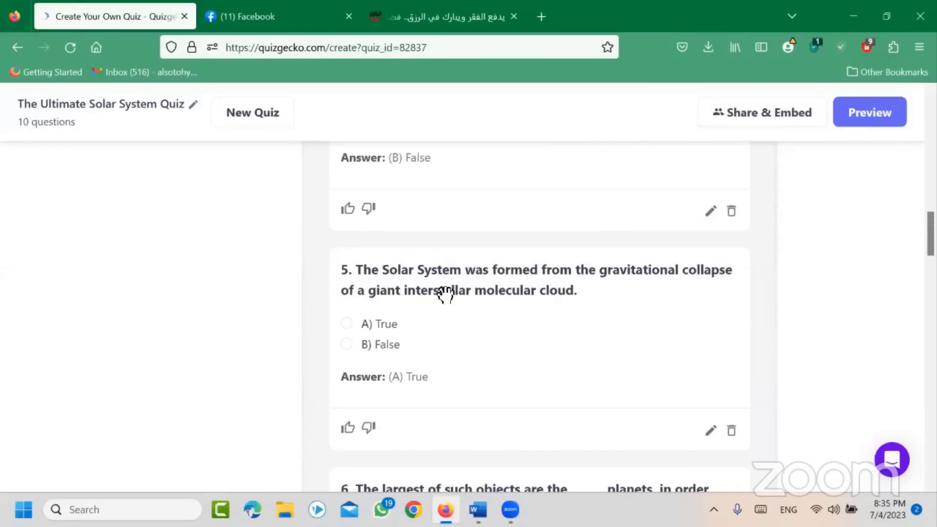
scroll(502, 381, "down", 3)
scroll(503, 380, "down", 2)
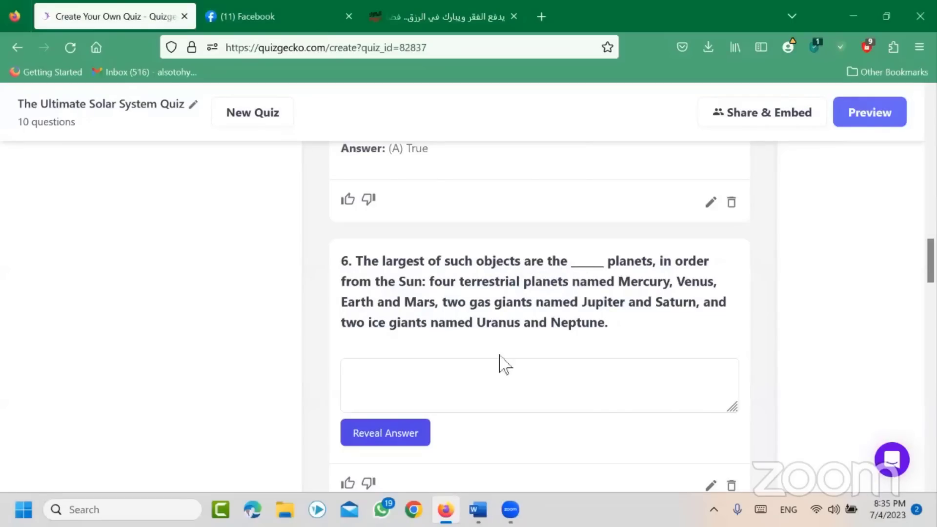
- Reveal the answer to question 6 about the largest Solar System objects and highlight the answer text
left_click(437, 398)
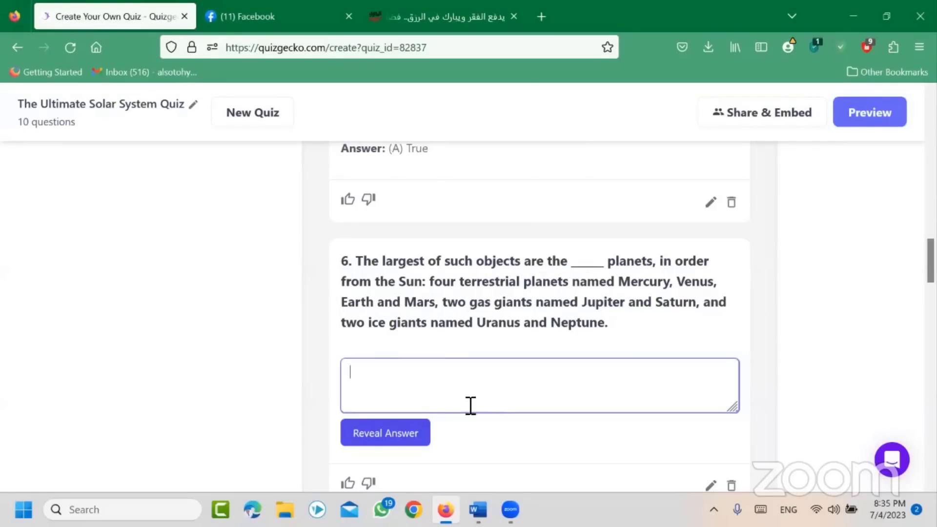
left_click(398, 452)
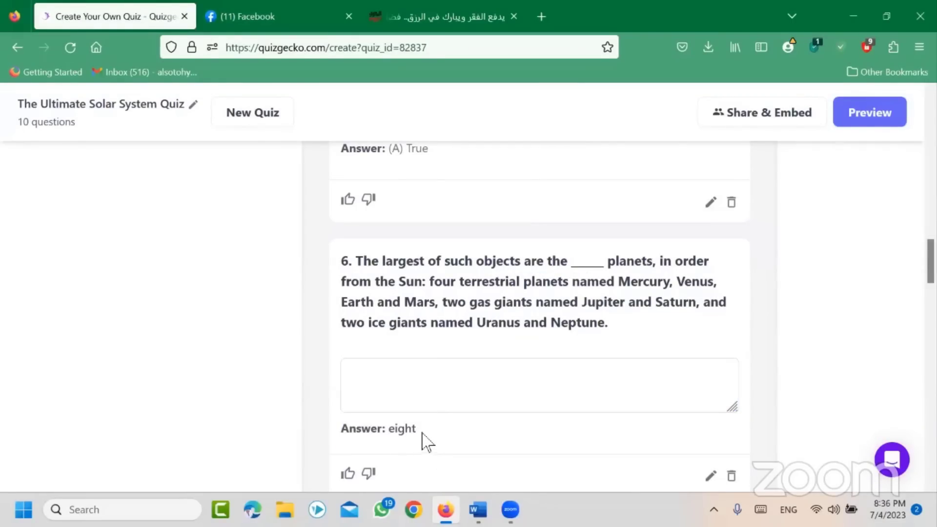
left_click_drag(416, 430, 398, 438)
- Look through the remaining fill-in-the-blank questions and the earlier True/False questions in the quiz
scroll(441, 400, "down", 6)
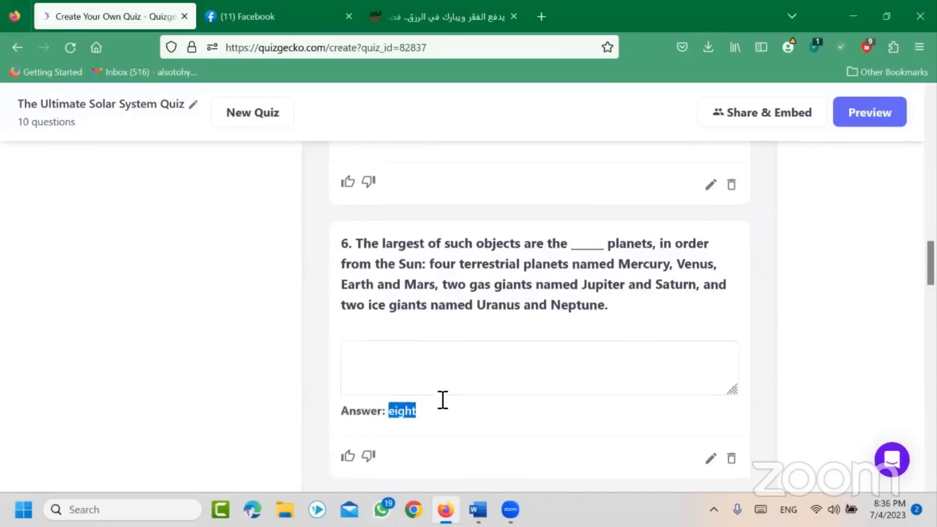
scroll(453, 446, "down", 5)
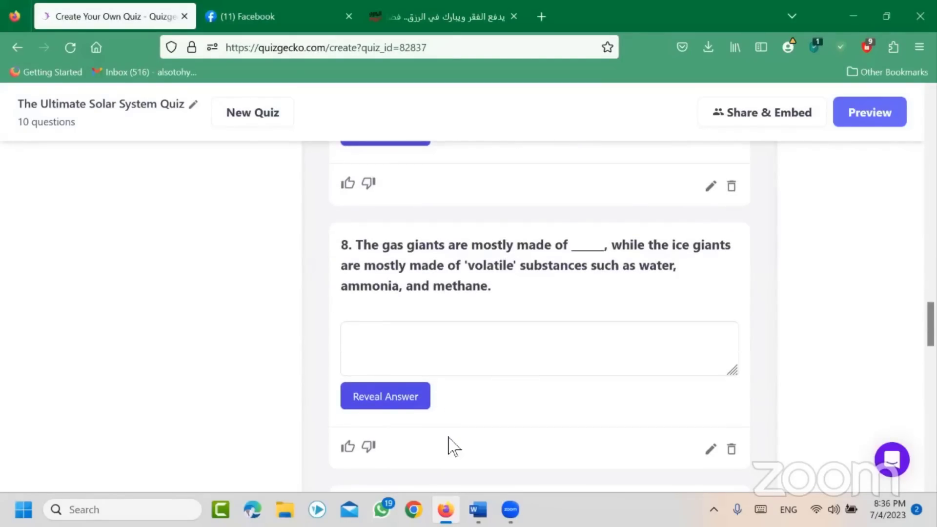
scroll(453, 446, "down", 3)
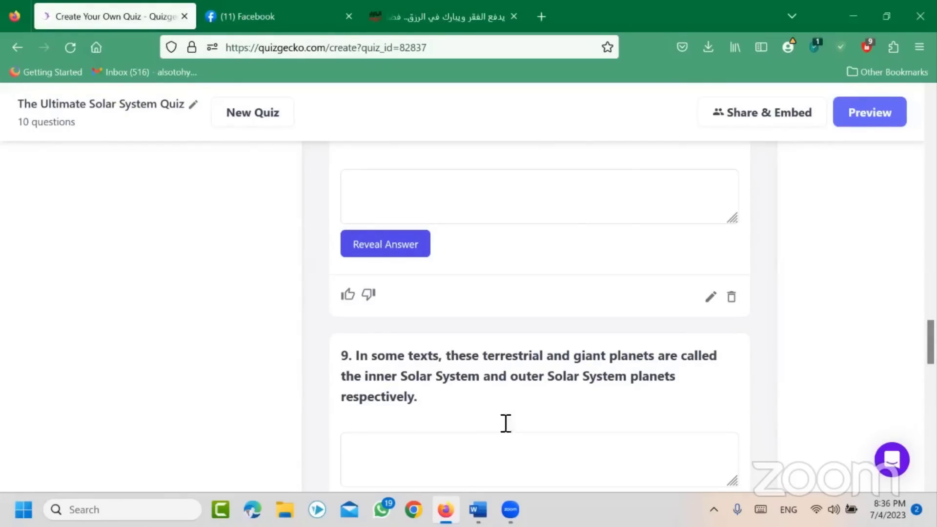
scroll(462, 396, "up", 10)
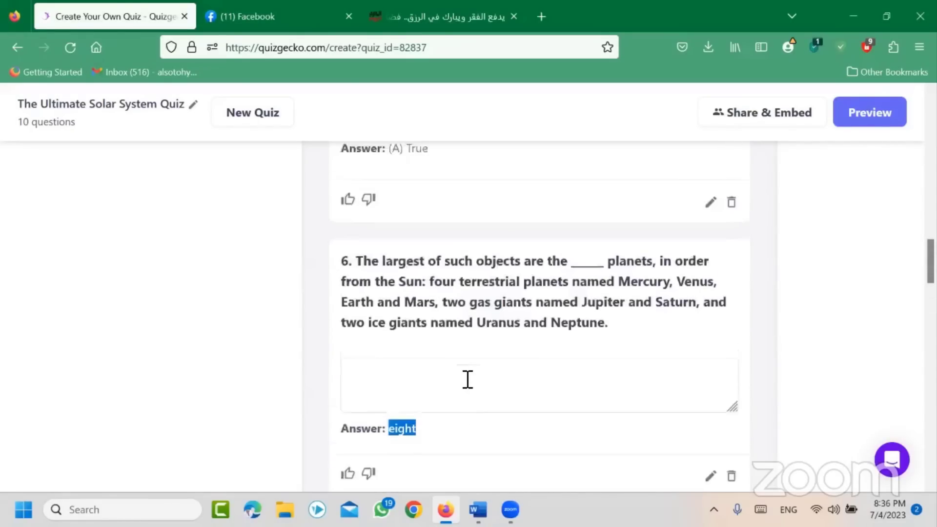
scroll(464, 384, "up", 10)
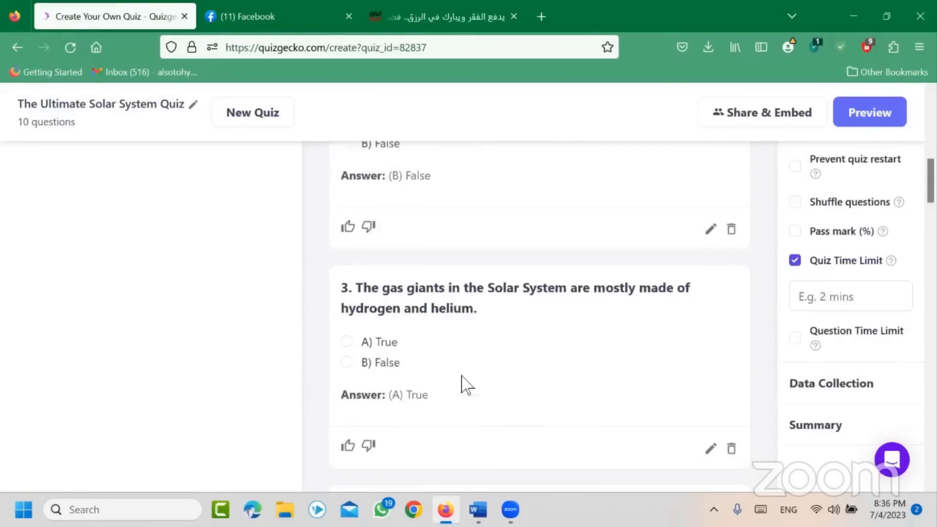
scroll(464, 371, "up", 5)
scroll(474, 364, "down", 15)
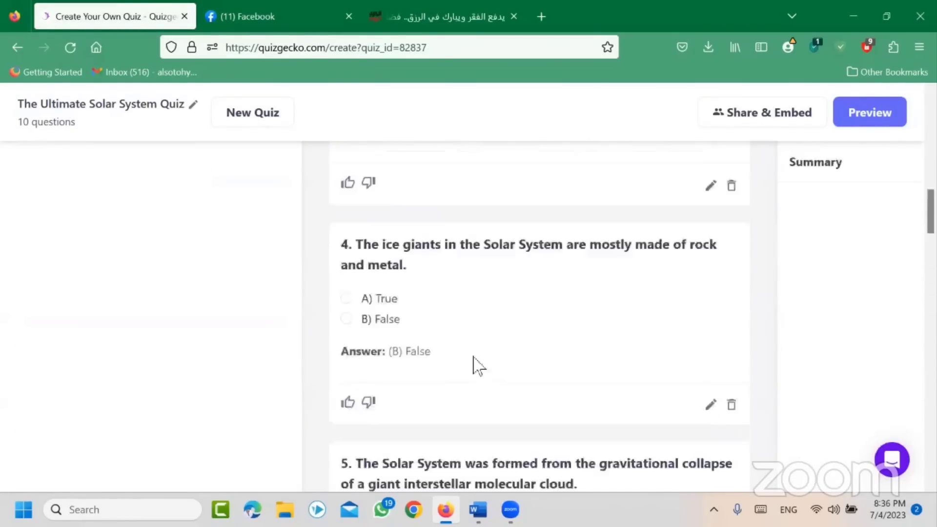
scroll(561, 341, "down", 12)
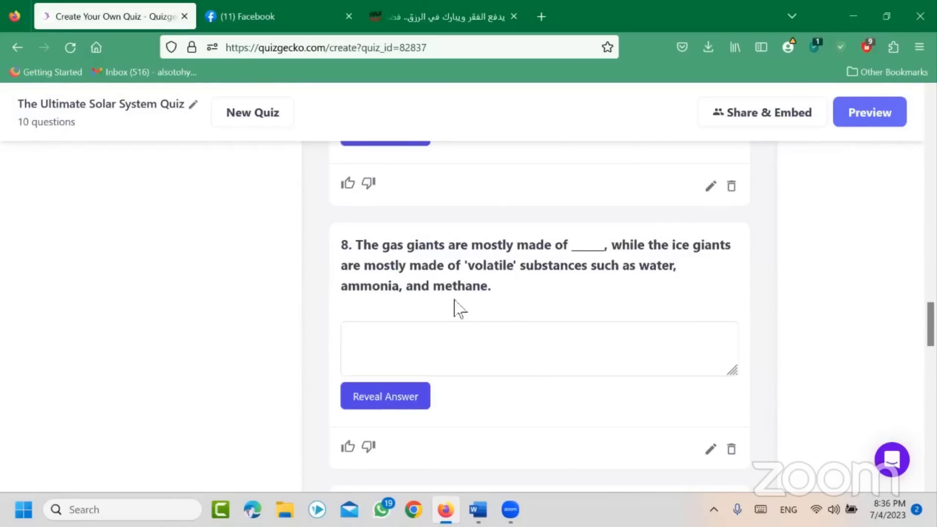
scroll(442, 332, "up", 15)
scroll(362, 338, "up", 10)
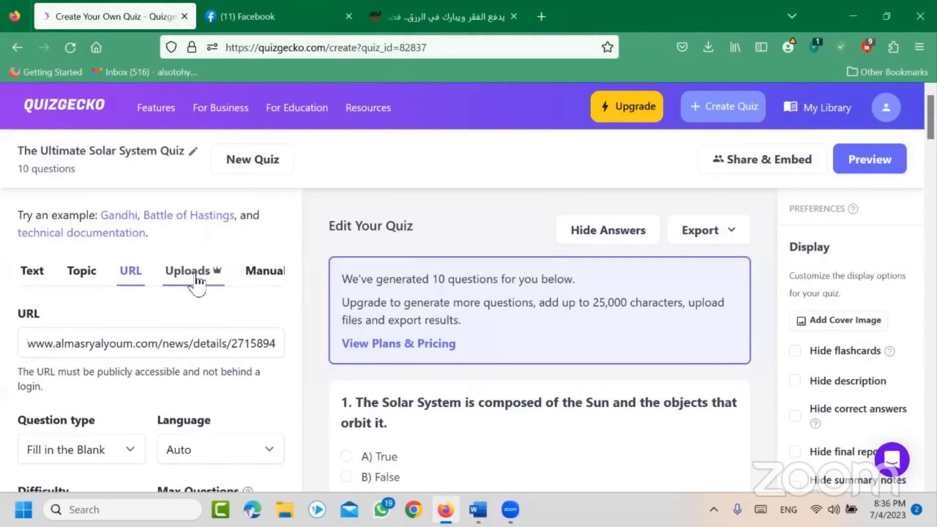
- Switch the quiz source to Uploads, choose 71HwWHfRZ-L.jpg from the Desktop, and review the upload settings
left_click(198, 280)
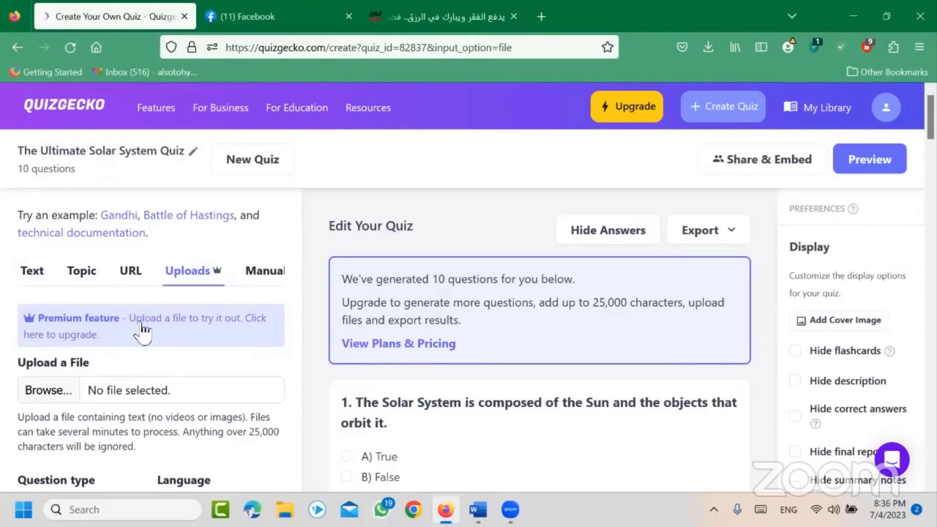
left_click(48, 391)
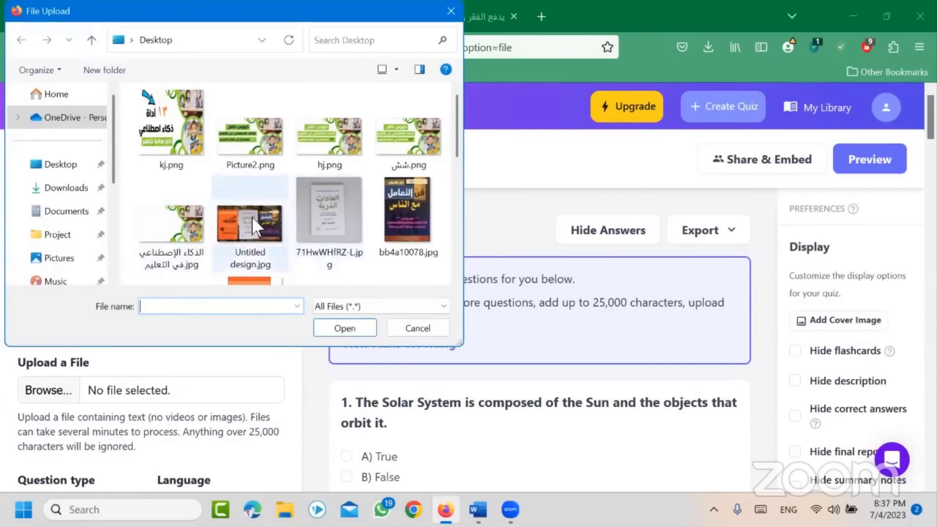
left_click(319, 220)
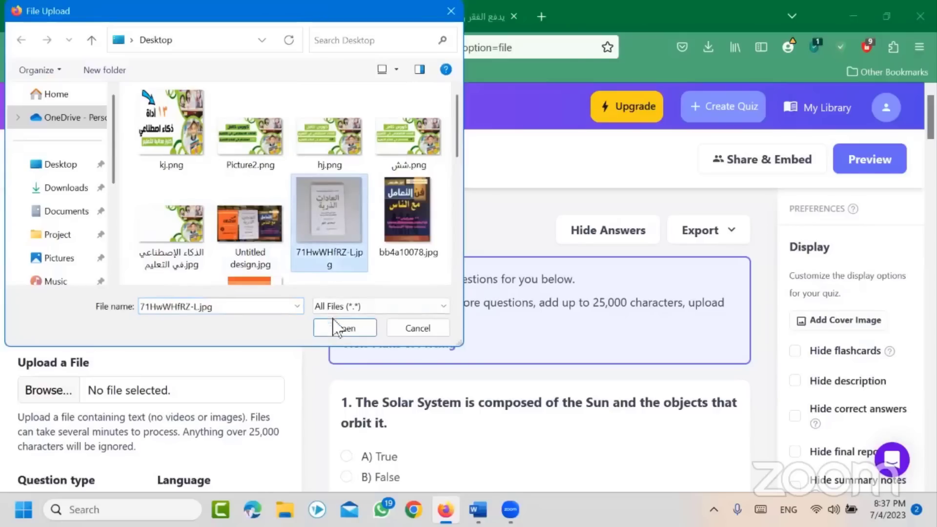
double_click(317, 235)
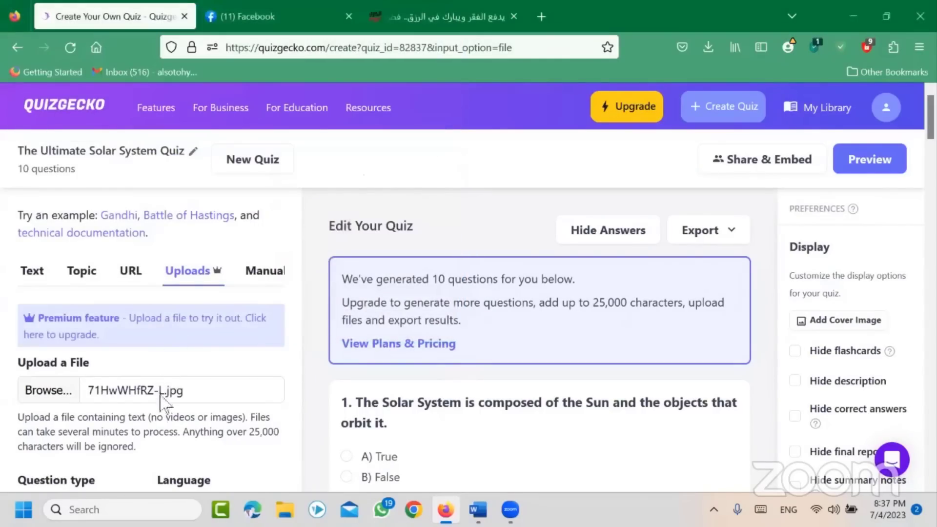
scroll(185, 391, "down", 3)
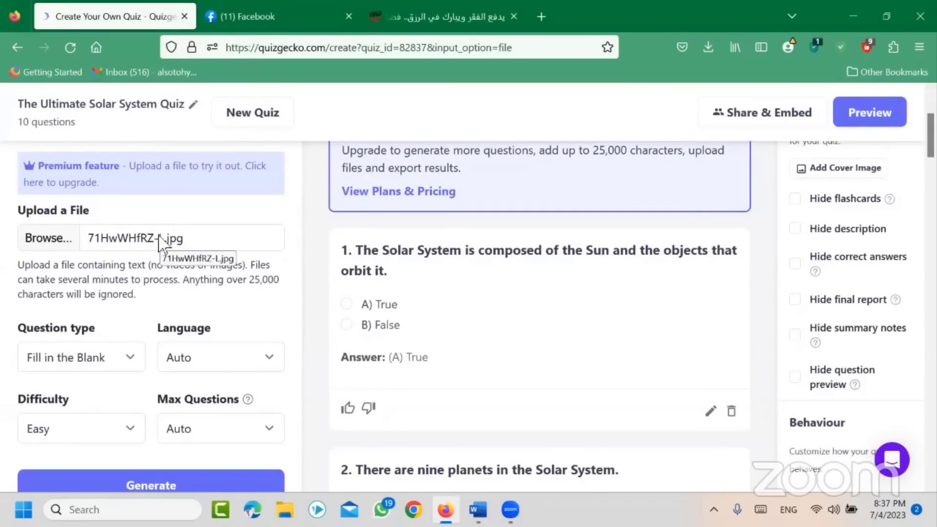
scroll(161, 244, "up", 2)
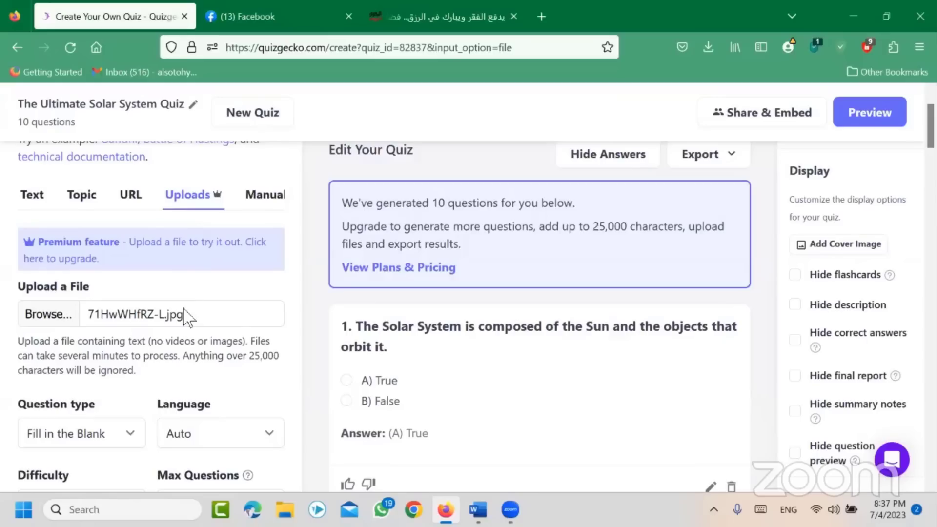
scroll(122, 371, "down", 2)
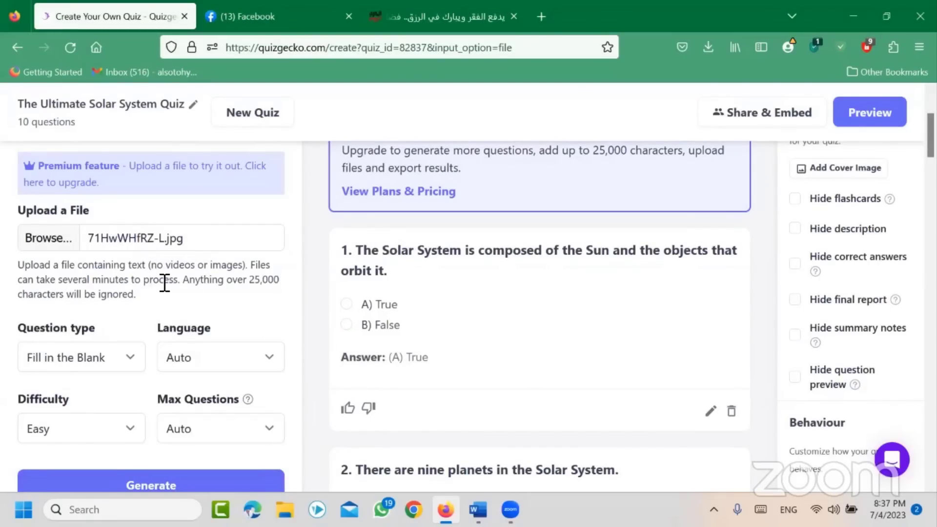
- Look over the existing questions and switch the quiz source to Manual entry
scroll(460, 309, "down", 7)
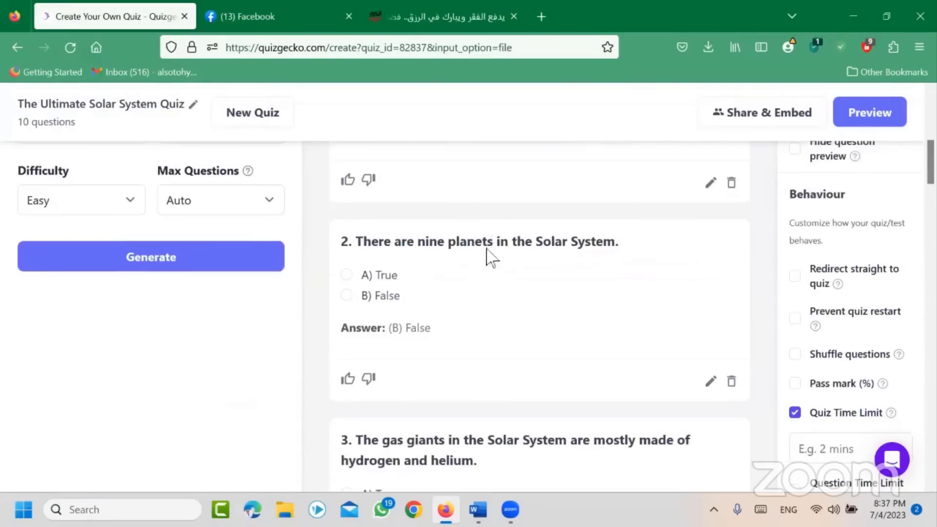
scroll(524, 348, "down", 1)
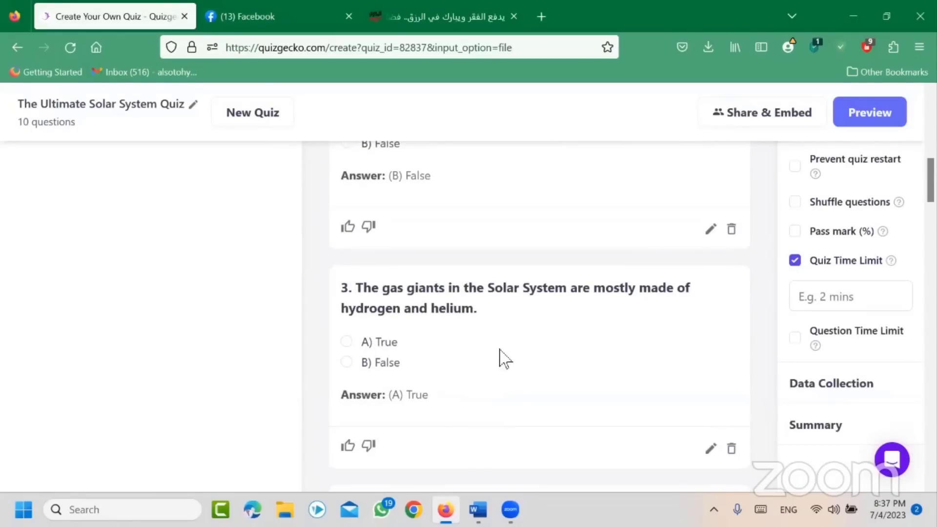
scroll(505, 377, "up", 9)
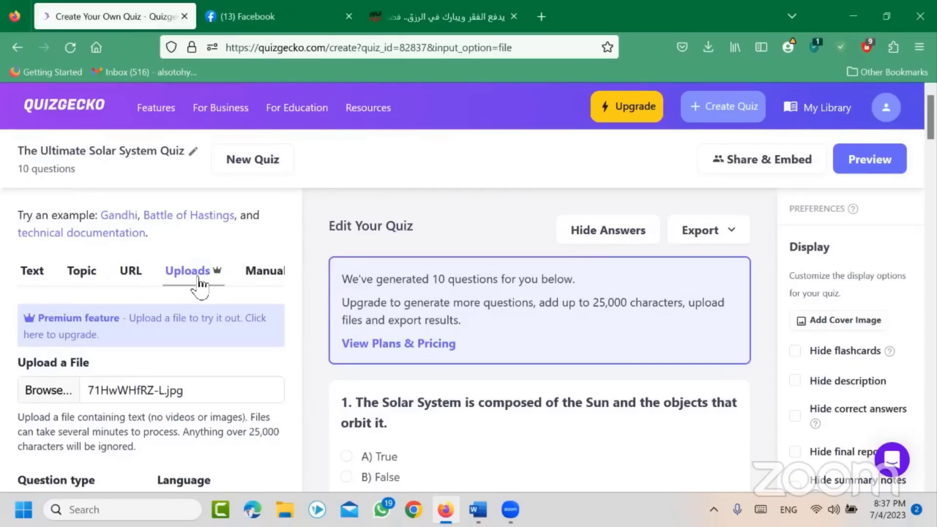
left_click(262, 276)
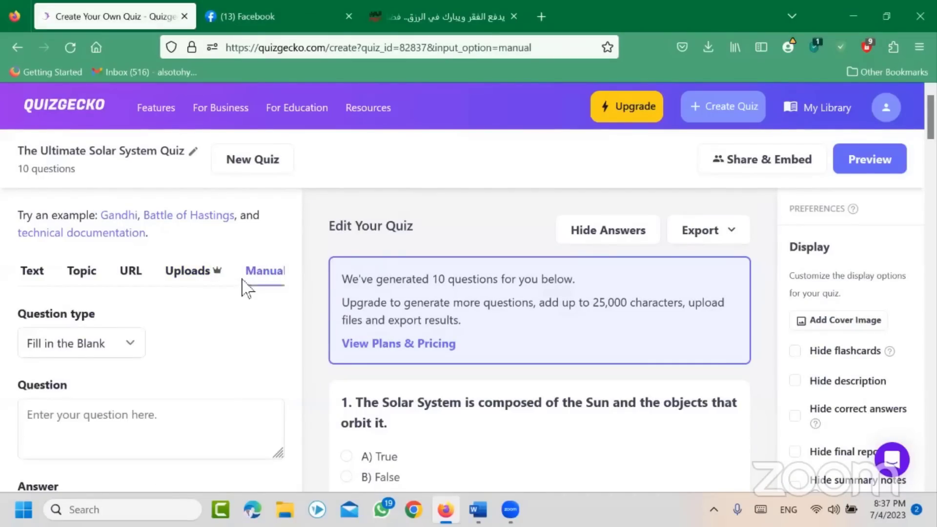
- Set the manual question type to Short Answer and try to add a question with the question and answer fields left blank
scroll(248, 289, "down", 2)
scroll(248, 289, "up", 2)
left_click(133, 344)
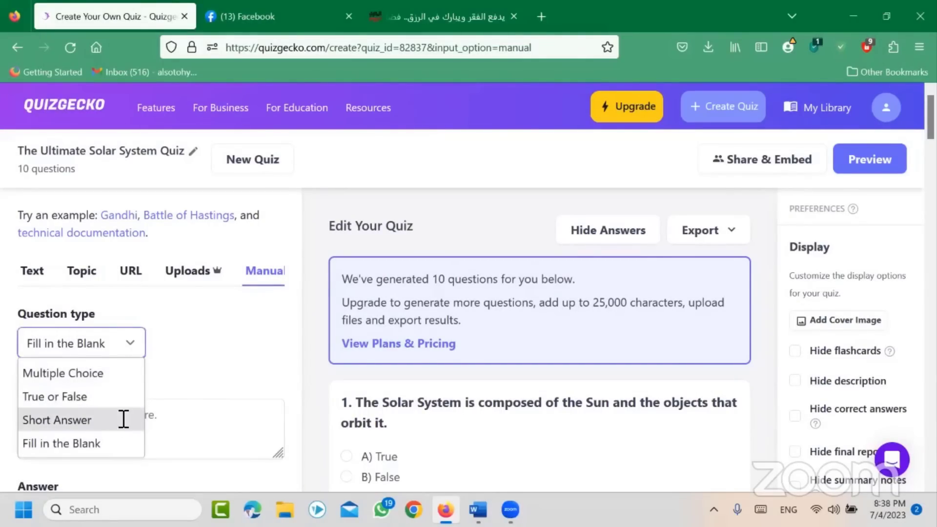
left_click(120, 421)
scroll(152, 393, "down", 2)
left_click(132, 350)
left_click(152, 440)
scroll(152, 441, "down", 5)
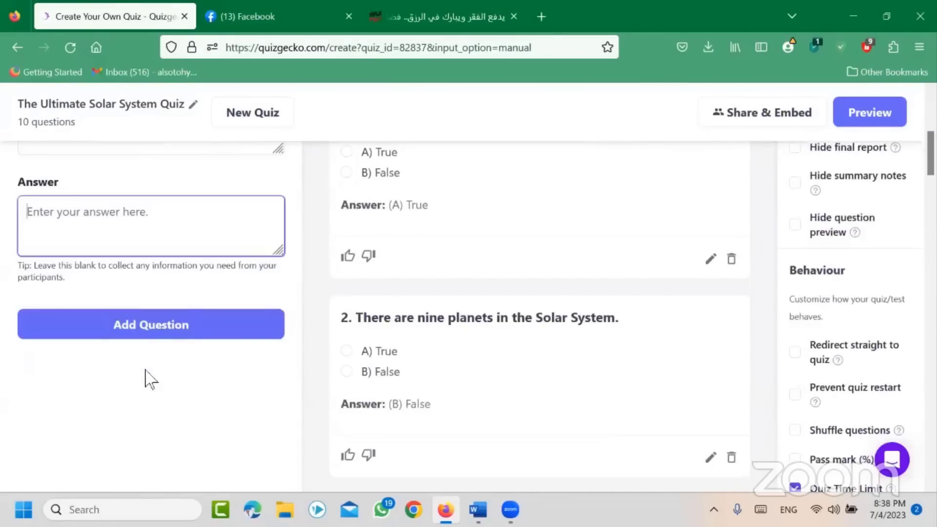
left_click(146, 323)
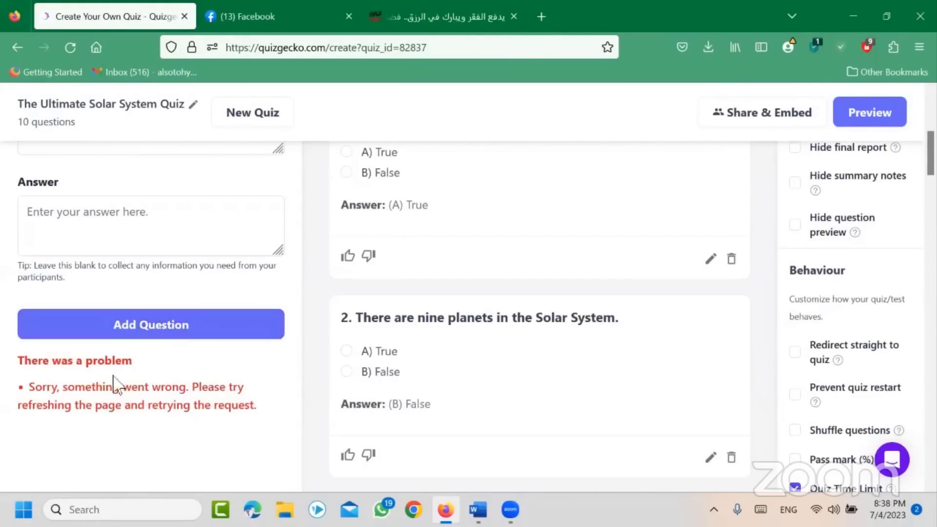
- Return to the manual question's answer field and switch the quiz source back to Text
scroll(121, 314, "up", 5)
left_click(128, 364)
left_click(154, 436)
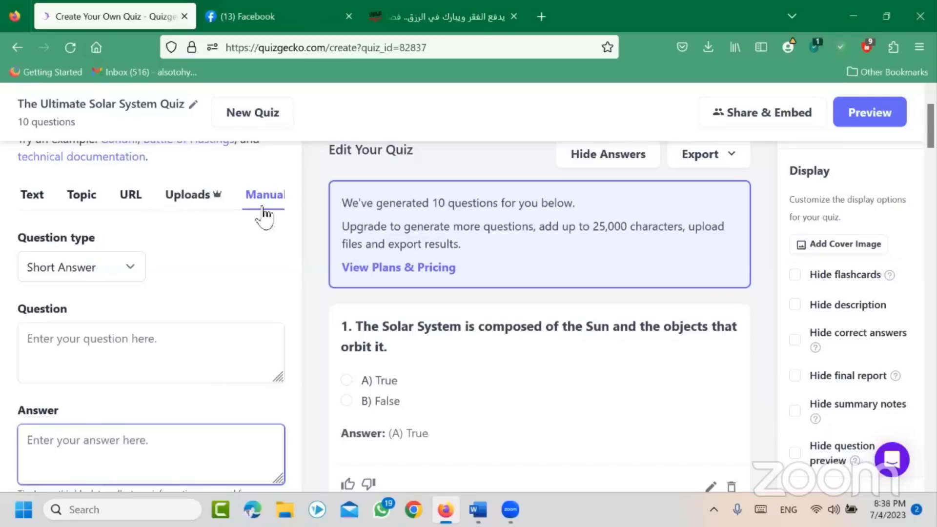
left_click(33, 195)
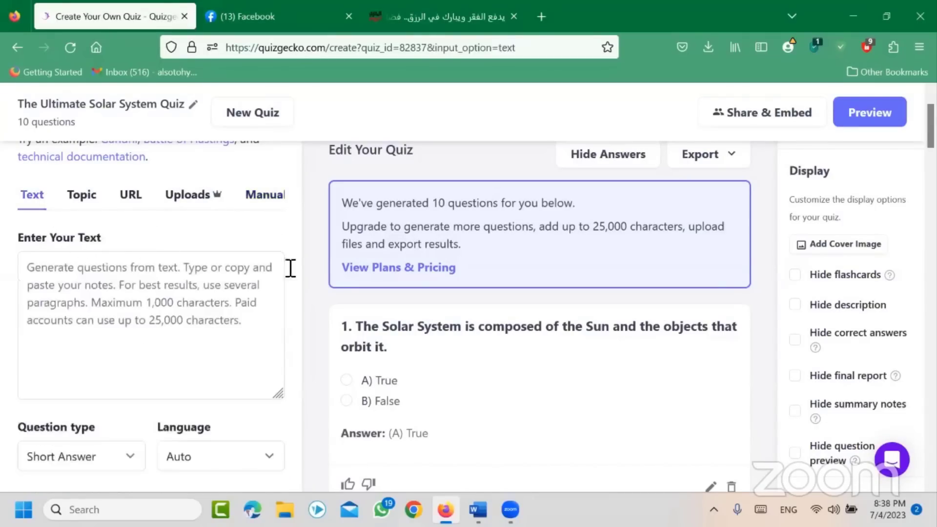
scroll(470, 362, "up", 2)
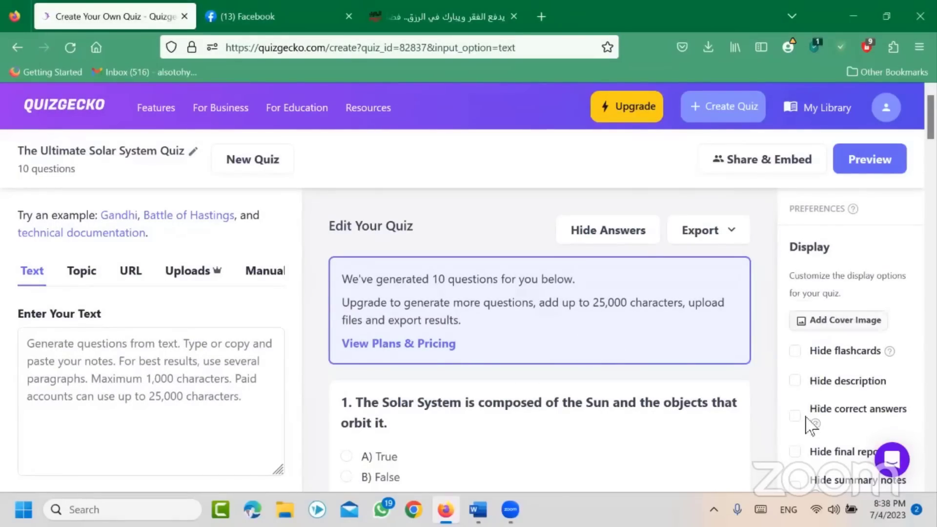
- Look over the quiz's display and behaviour preferences and open the quiz preview
scroll(806, 424, "down", 3)
scroll(806, 428, "down", 3)
scroll(805, 429, "up", 6)
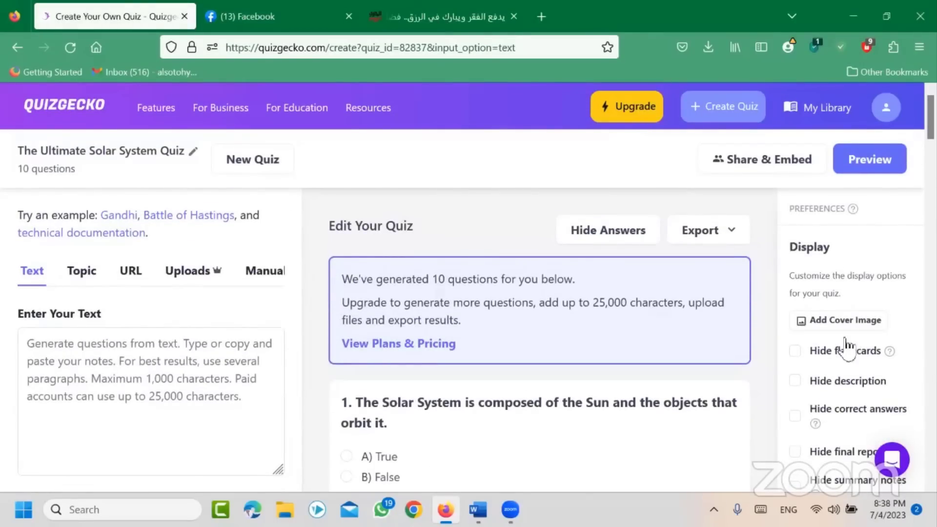
left_click(871, 166)
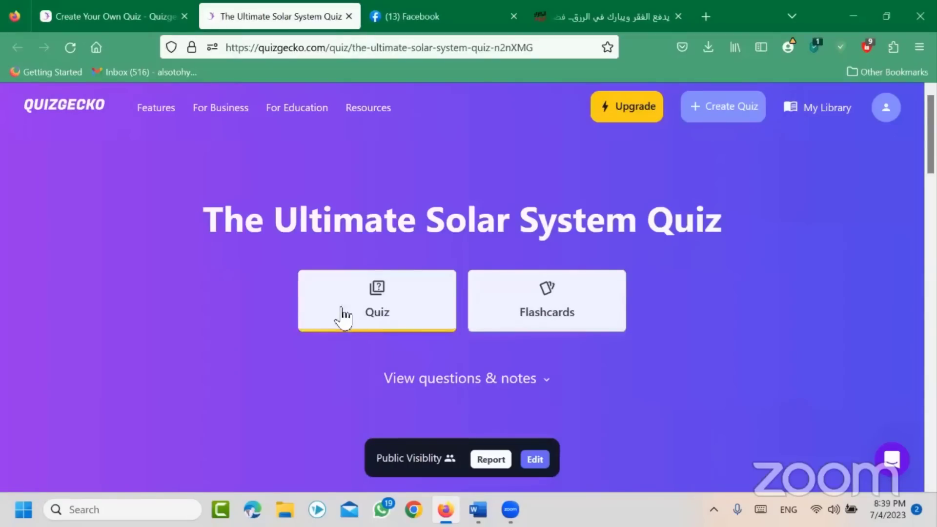
- Highlight the quiz title on the preview page and look through the list of questions and notes below it
left_click_drag(194, 218, 789, 235)
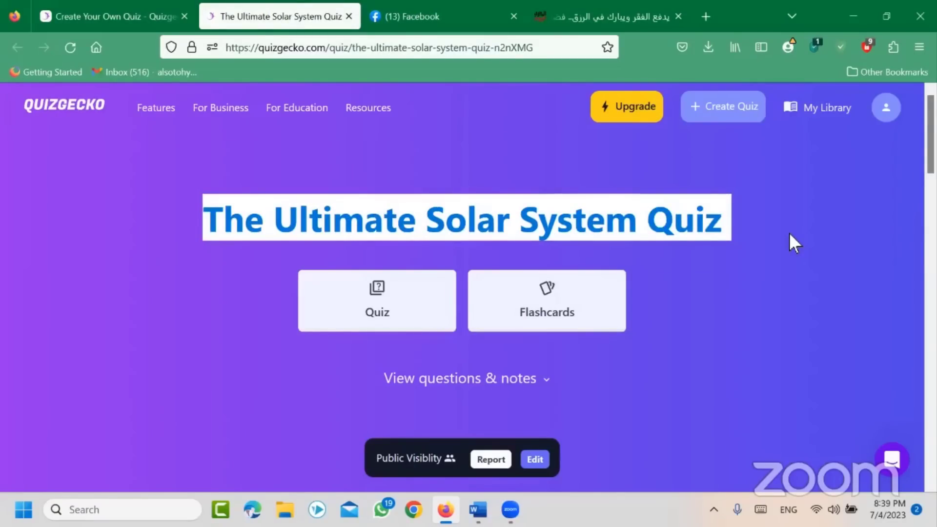
scroll(711, 261, "down", 4)
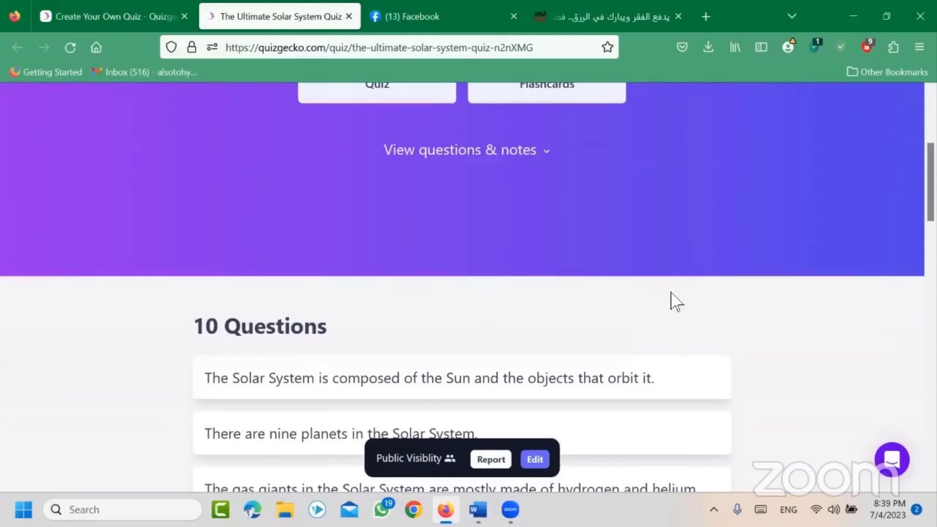
scroll(659, 307, "down", 9)
scroll(502, 309, "up", 7)
scroll(488, 293, "down", 4)
scroll(448, 241, "up", 2)
scroll(414, 276, "down", 6)
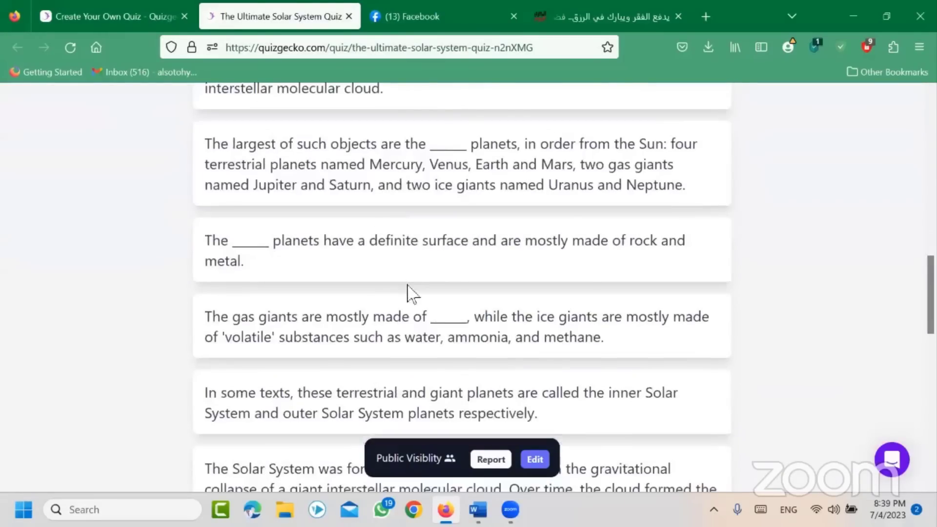
scroll(410, 288, "down", 6)
scroll(451, 339, "up", 20)
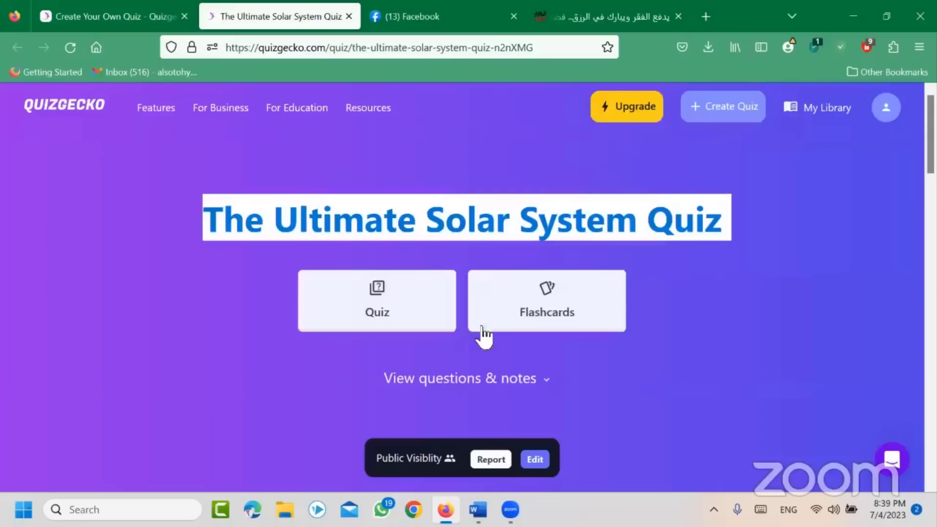
- Open the quiz's flashcards and flip the first card to its answer and back
left_click(574, 323)
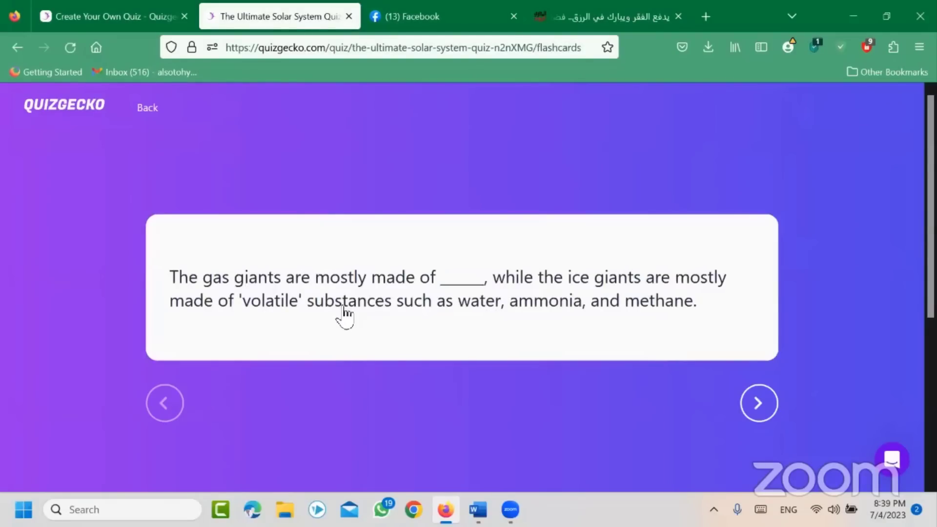
left_click(564, 332)
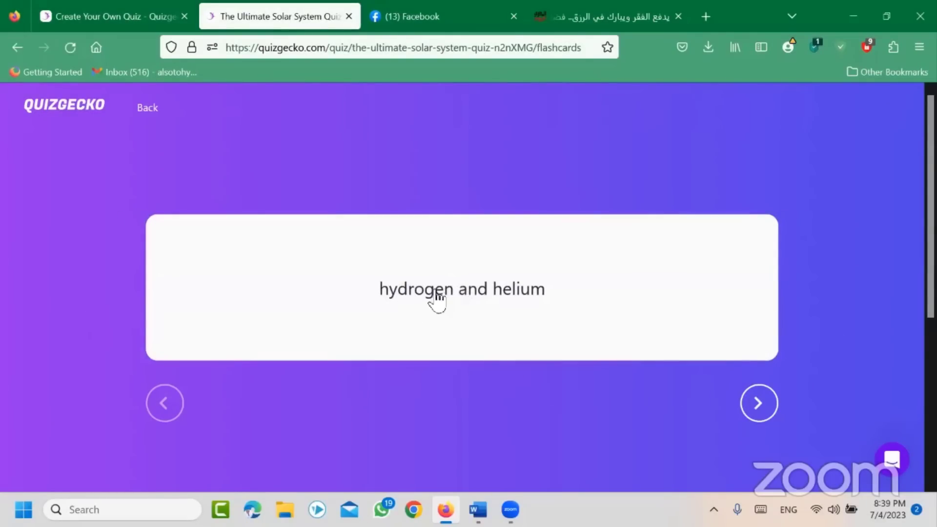
left_click(438, 295)
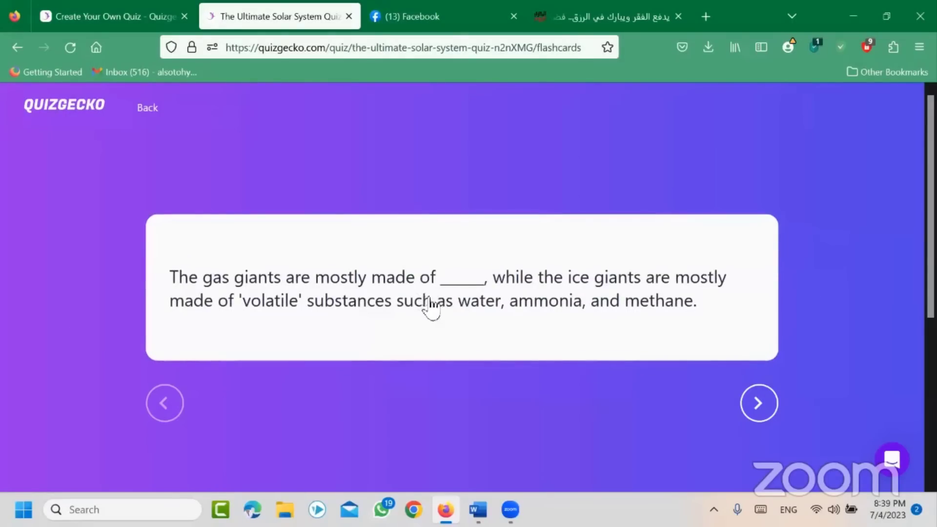
- Advance to the second flashcard, about the ice giants, and flip it repeatedly between statement and answer
left_click(756, 402)
left_click(557, 326)
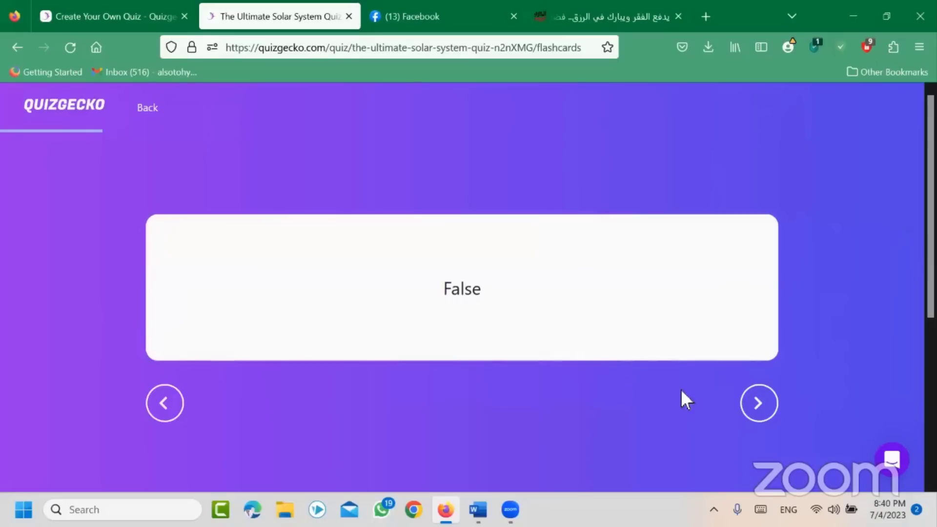
left_click(492, 328)
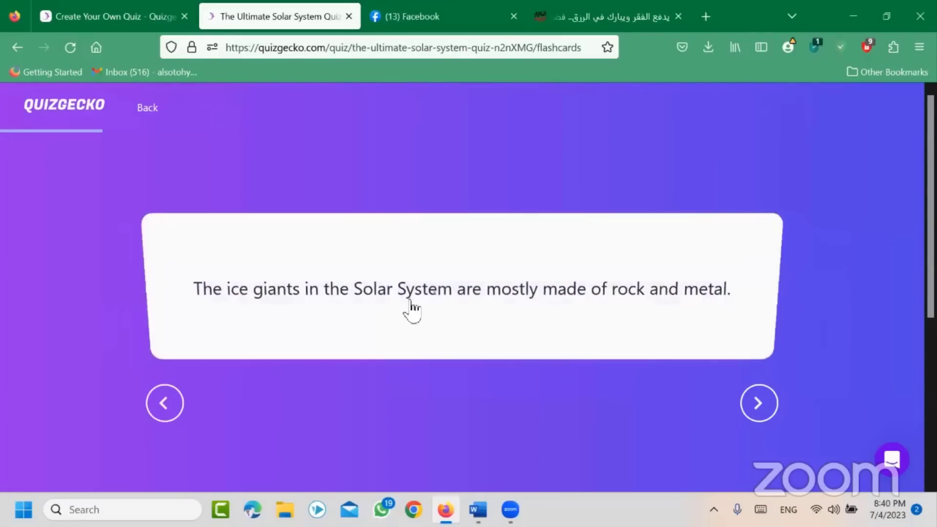
left_click(436, 295)
left_click(488, 317)
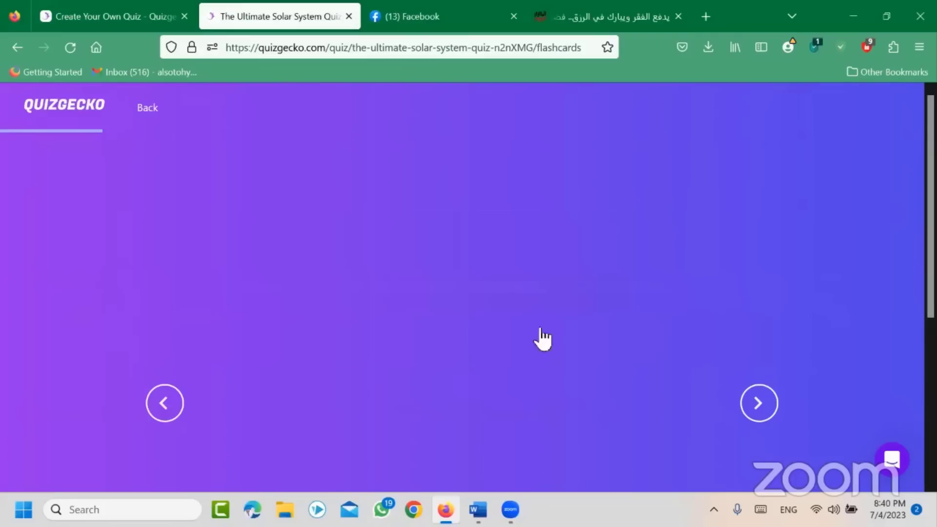
- Advance through the flashcards to the one about the Solar System's composition and flip it to its answer and back
left_click(747, 405)
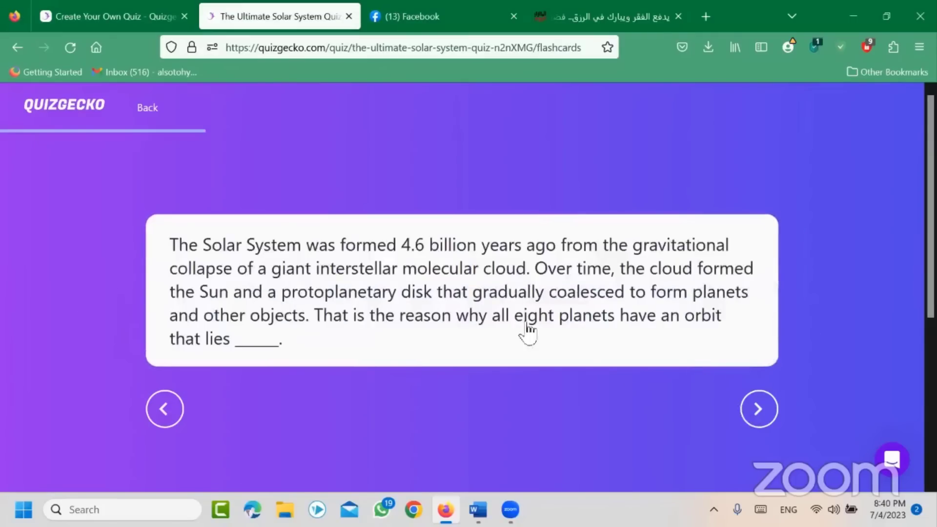
left_click(758, 410)
left_click(758, 410)
left_click(758, 405)
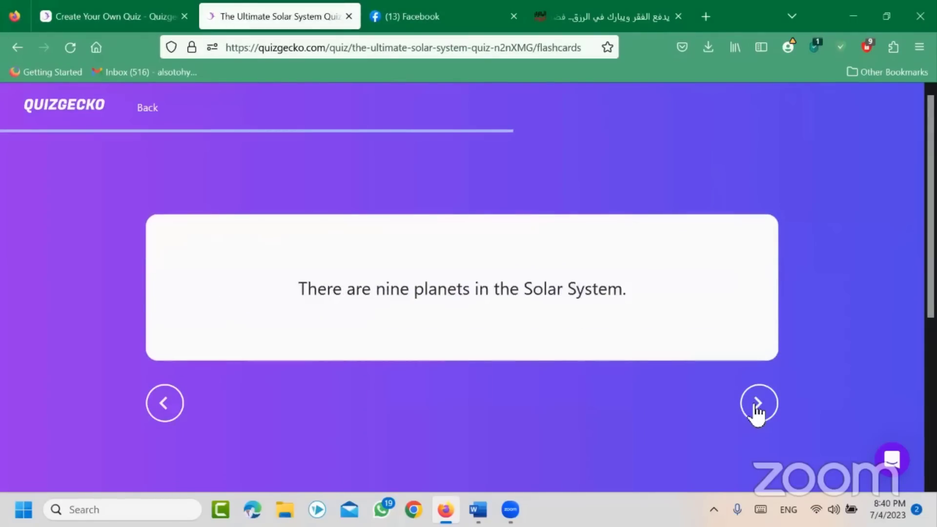
left_click(757, 411)
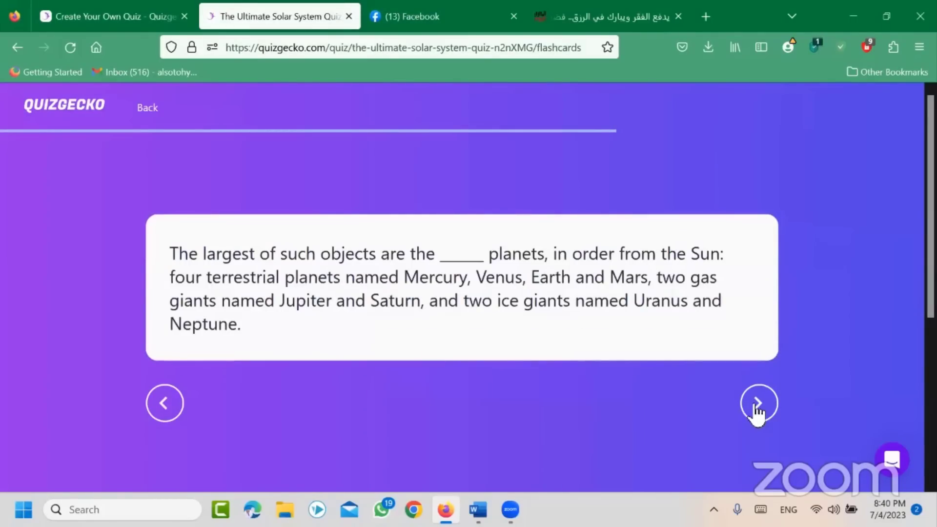
left_click(758, 411)
left_click(758, 411)
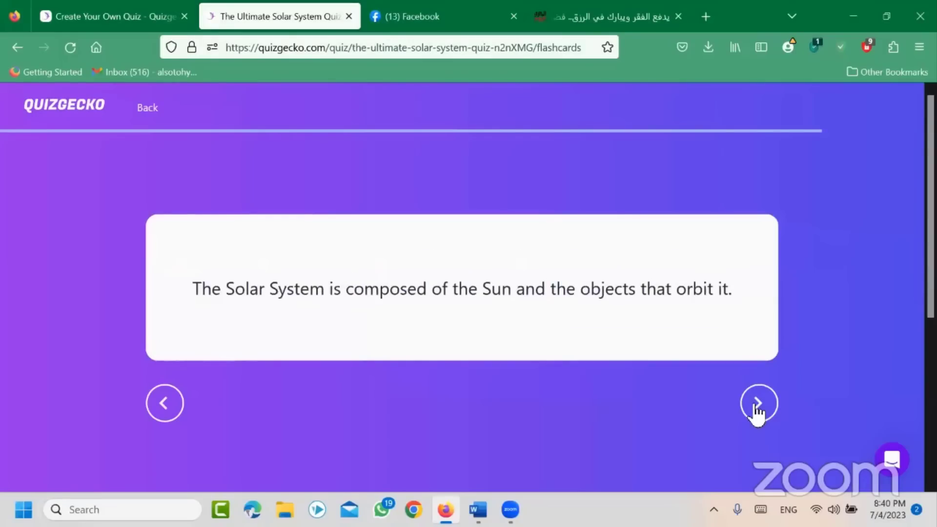
left_click(477, 327)
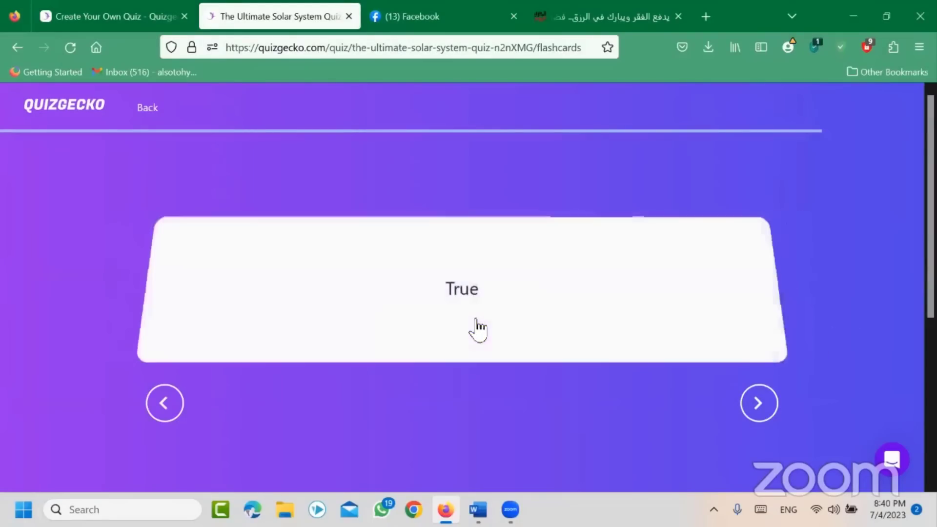
left_click(477, 325)
- Step back through the previous flashcards, flipping one to check its answer, and return to the quiz's main page
left_click(166, 407)
left_click(295, 321)
left_click(166, 405)
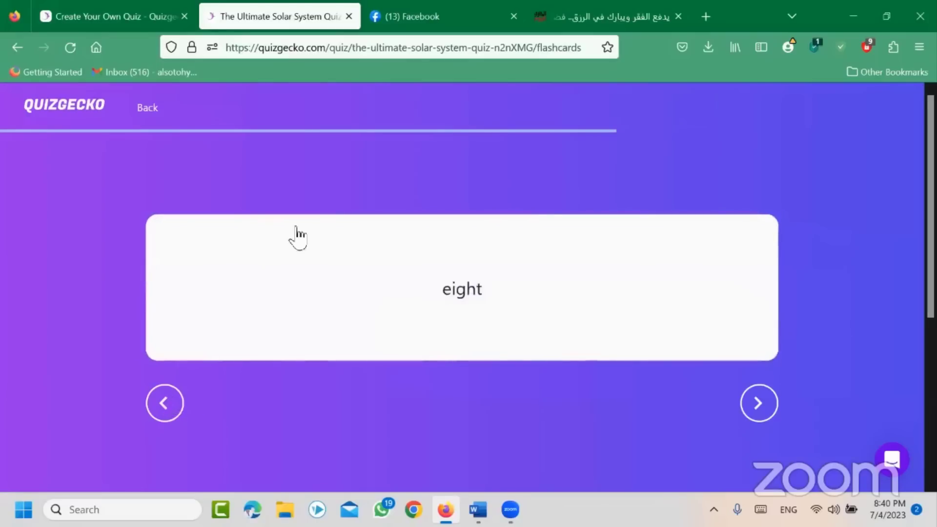
left_click(174, 137)
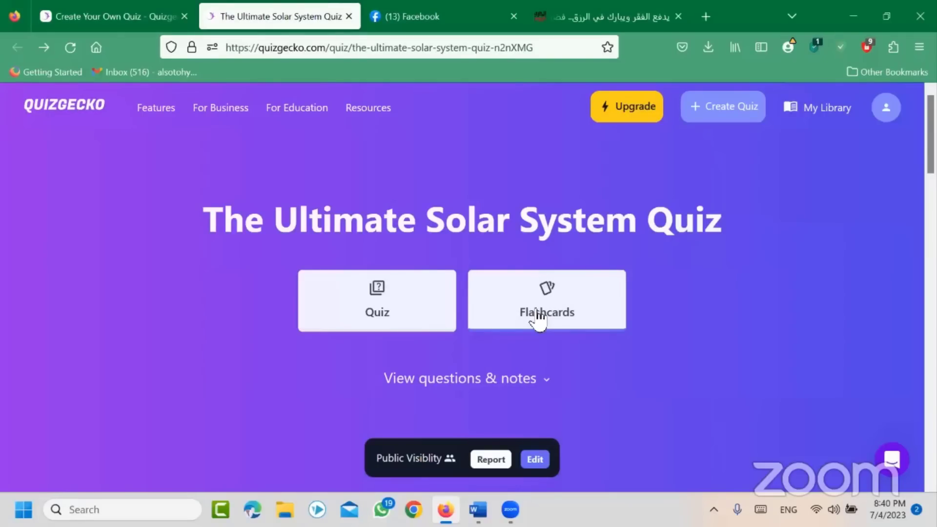
- Open the quiz mode, highlight the question count, begin the quiz and answer the first question True
left_click(393, 306)
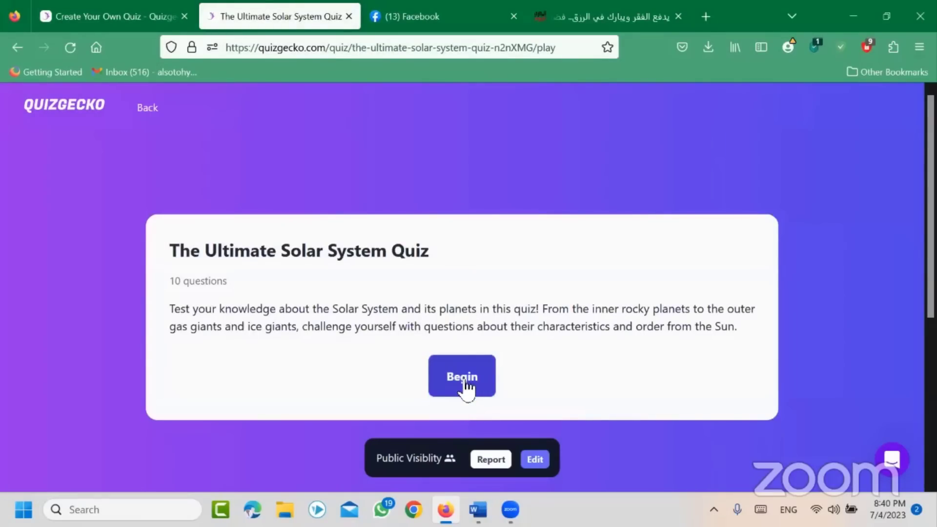
left_click_drag(217, 281, 166, 288)
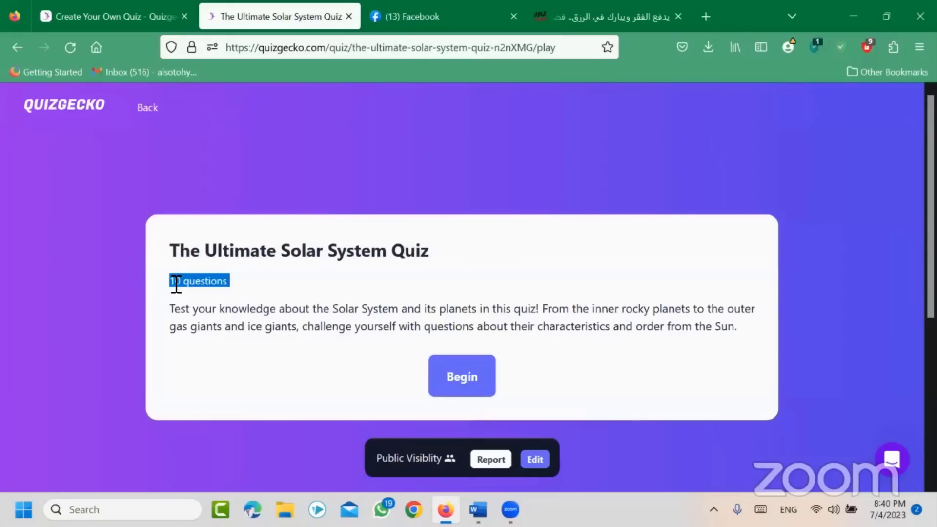
left_click(455, 388)
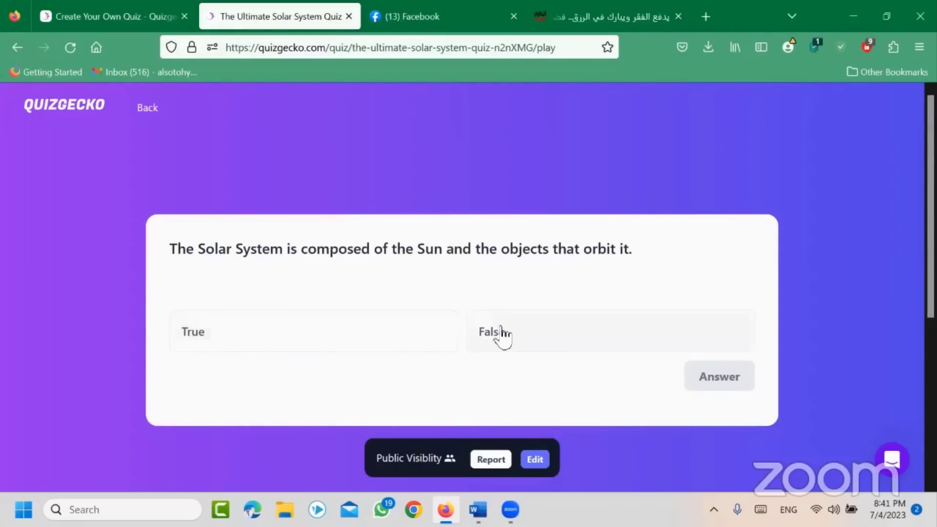
left_click(299, 340)
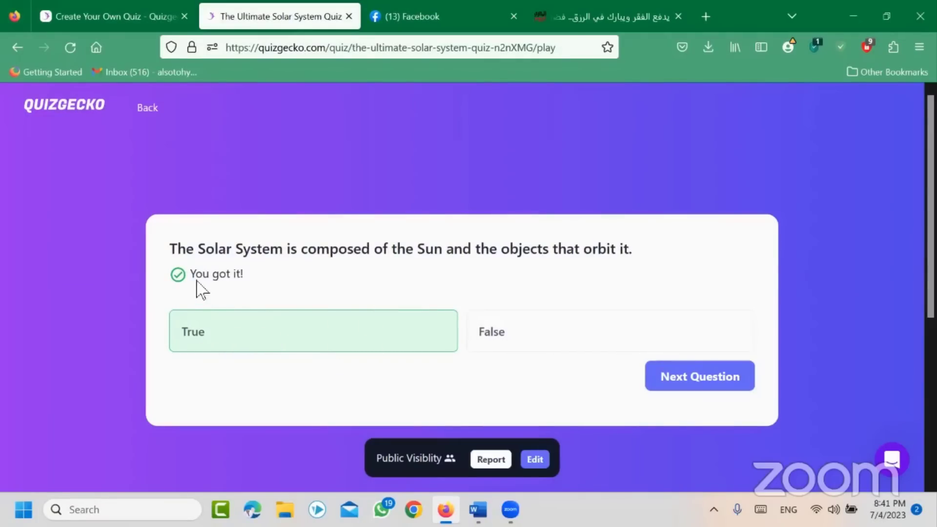
left_click(676, 391)
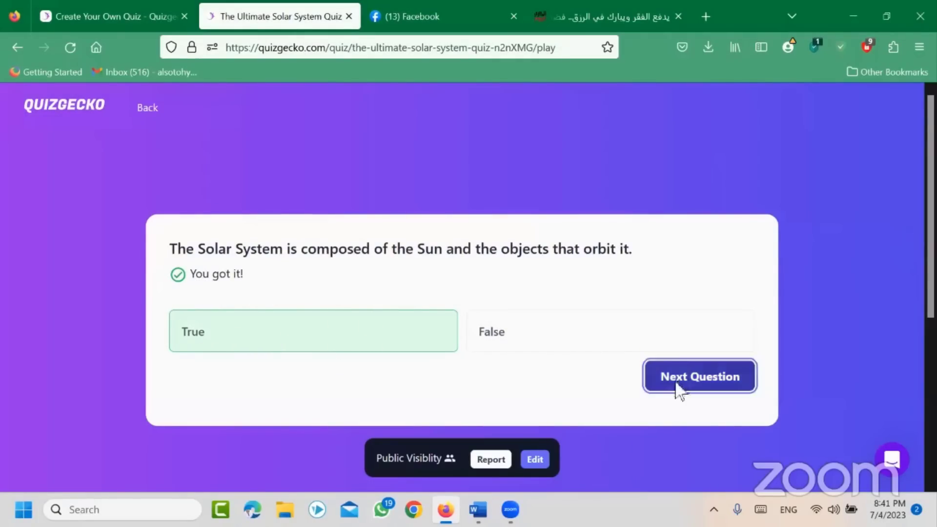
- Answer the next four True/False questions with False, continuing to the fill-in-the-blank question about the largest objects
left_click(532, 347)
left_click(683, 383)
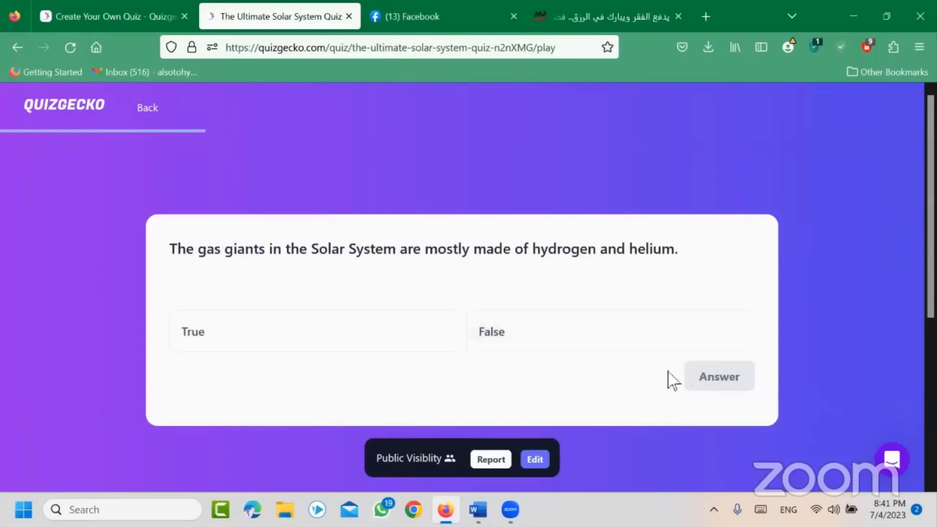
left_click(593, 347)
left_click(691, 385)
left_click(628, 355)
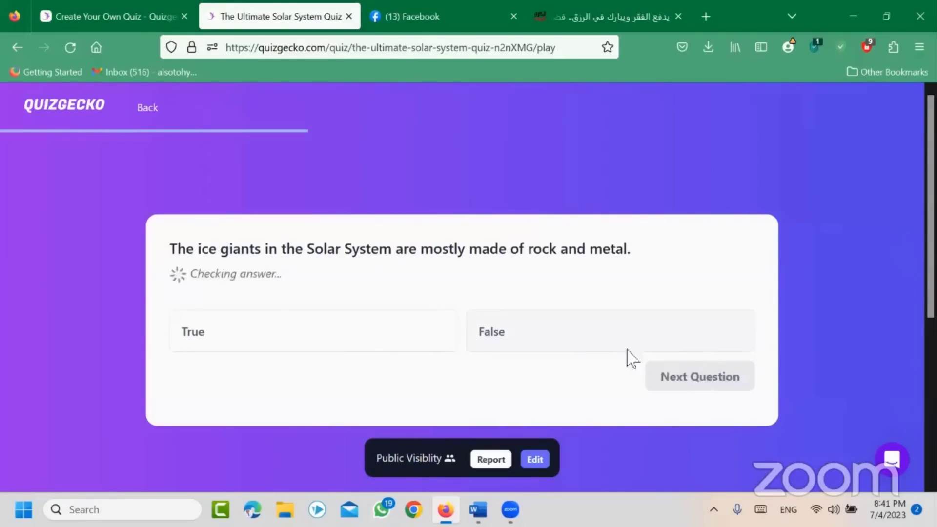
left_click(689, 389)
left_click(596, 359)
left_click(703, 409)
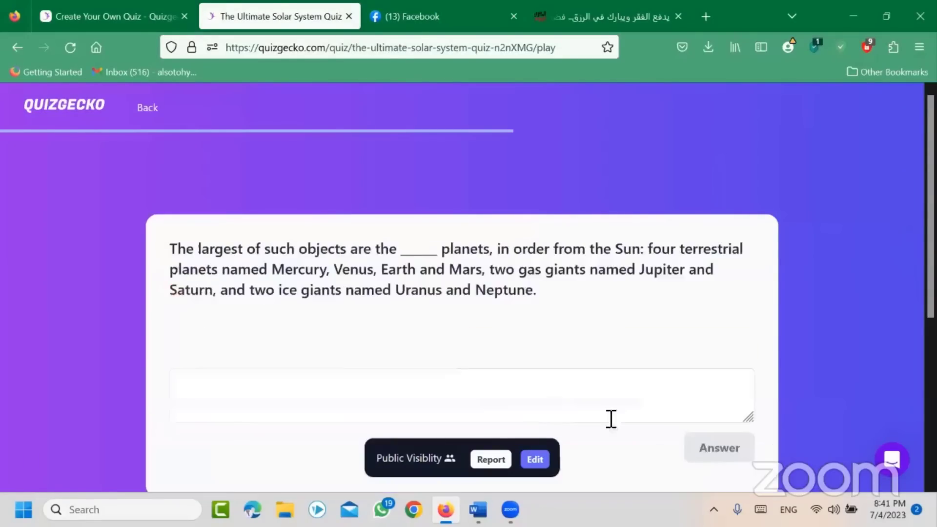
- Submit "ddd" as the answer to the largest objects question and continue to the following question
scroll(589, 381, "down", 2)
left_click(328, 321)
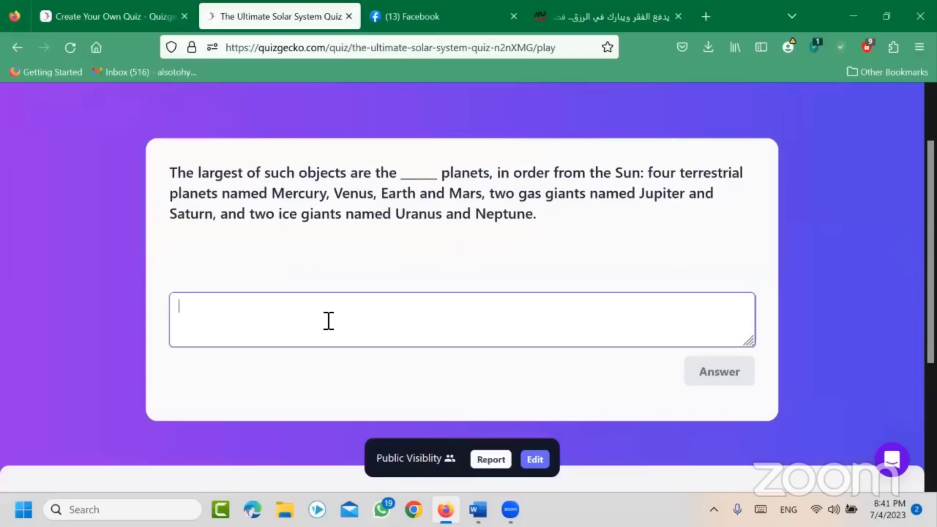
type("ddd")
left_click(722, 381)
left_click(705, 383)
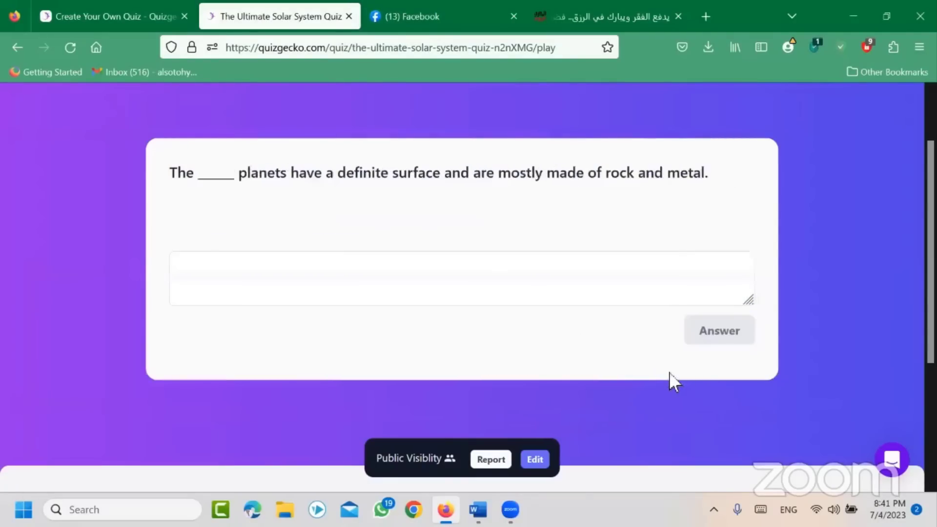
- Answer "ds" to the rock-and-metal planets question and "cxc" to the gas giants question, continuing after each
left_click(486, 287)
type("ds")
left_click(709, 339)
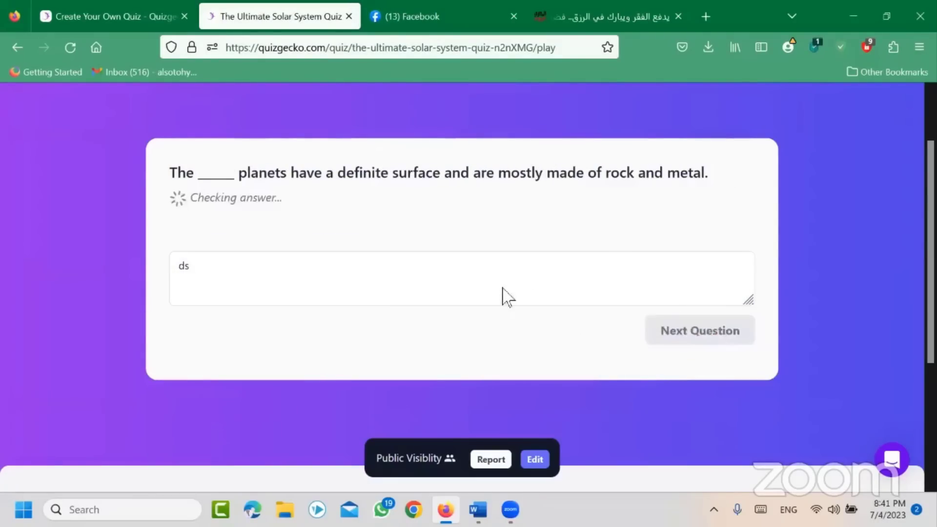
left_click(701, 339)
left_click(491, 285)
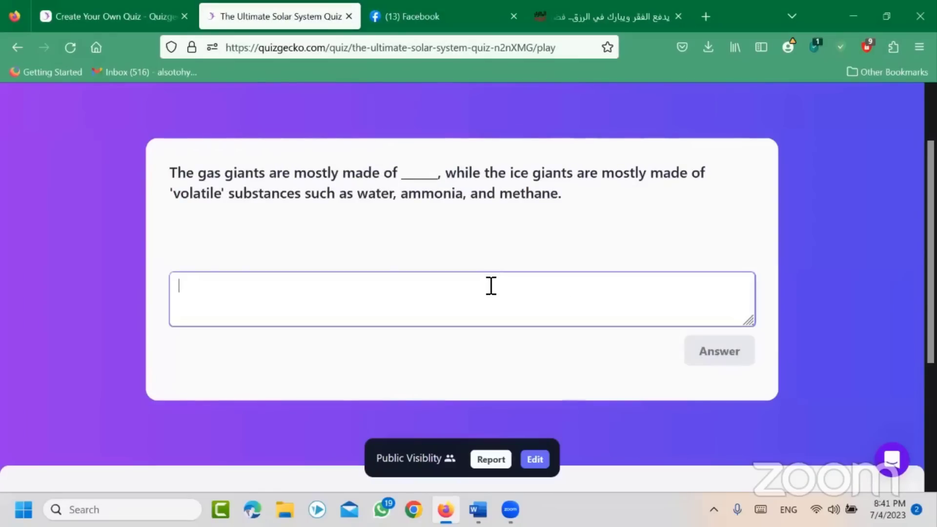
type("cxc")
left_click(713, 357)
left_click(701, 358)
- Answer "gf" to the inner and outer planets question and "fgf" to the orbit question, and finish the quiz
left_click(479, 313)
type("gf")
left_click(731, 357)
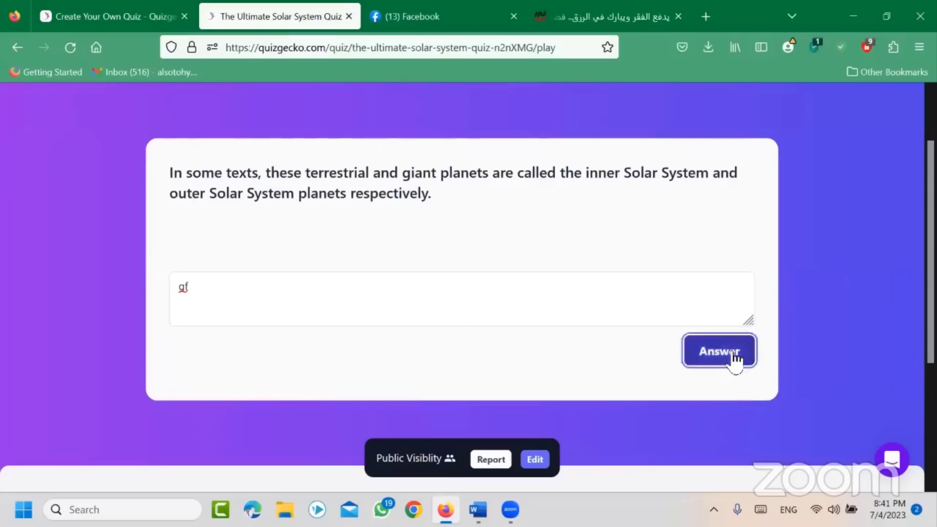
left_click(666, 360)
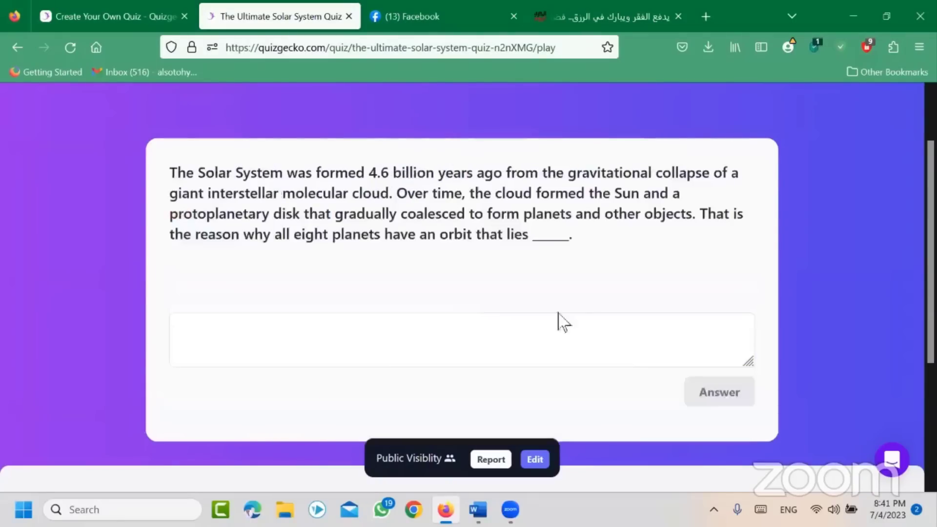
left_click(485, 320)
type("fgf")
left_click(727, 395)
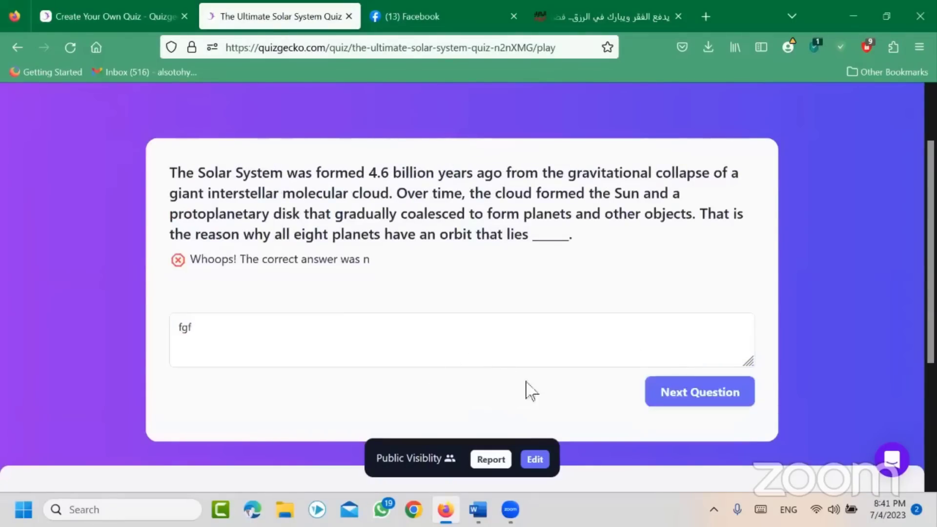
left_click(694, 390)
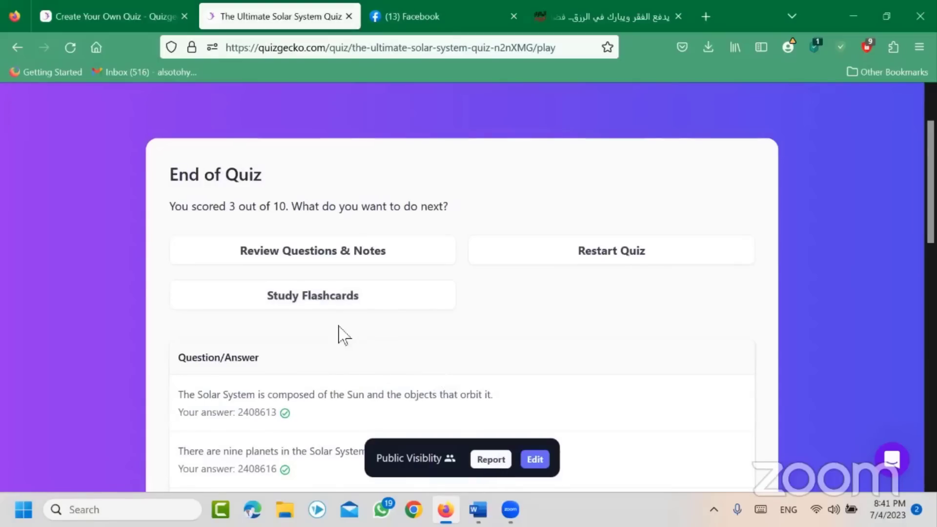
- Examine the end-of-quiz score and the marked answer for each question, and highlight the recorded answer to the first question
scroll(293, 316, "down", 2)
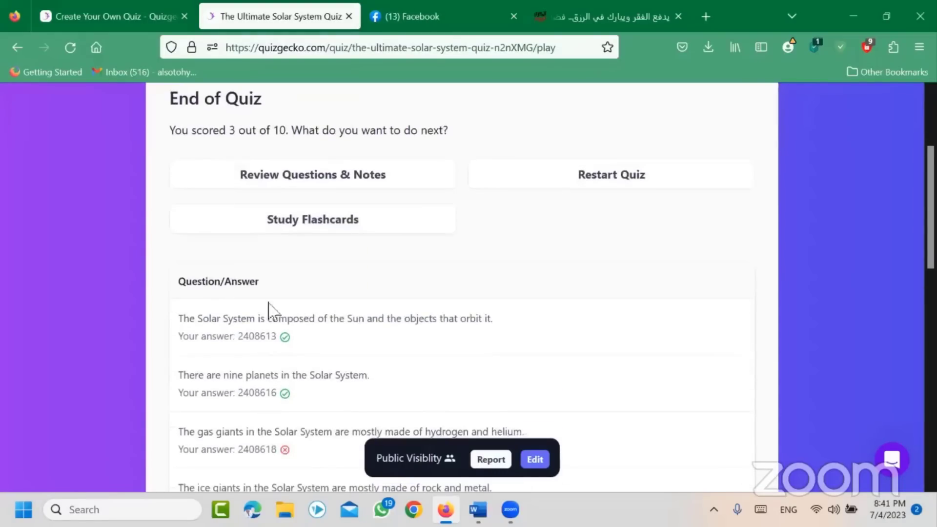
scroll(330, 346, "down", 2)
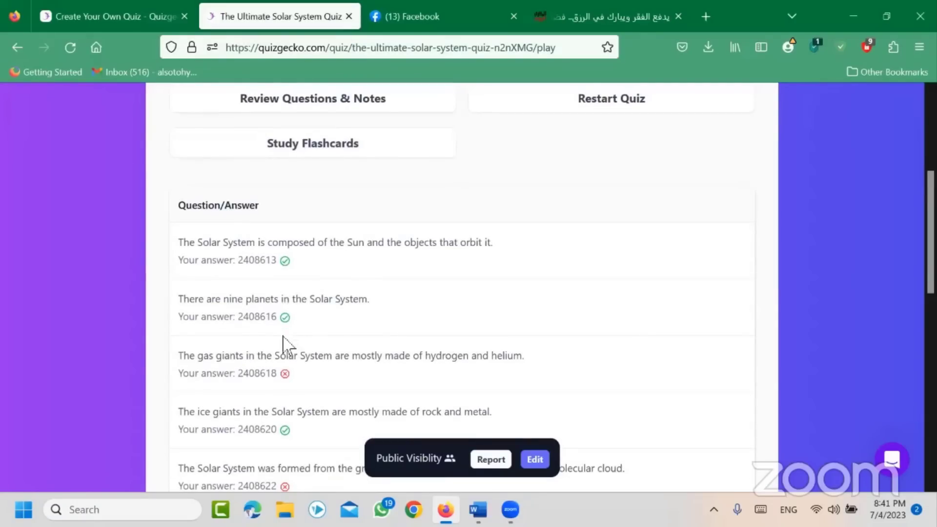
scroll(288, 342, "down", 10)
scroll(293, 344, "up", 10)
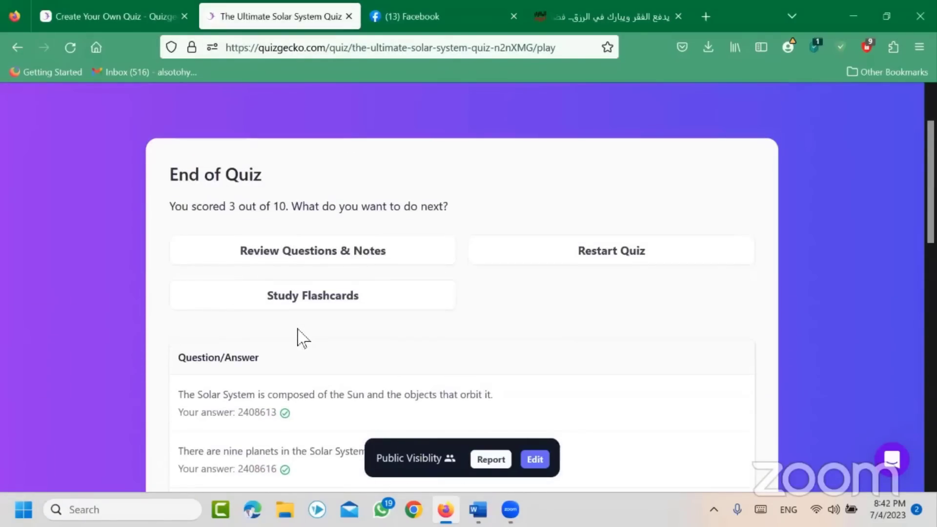
scroll(302, 338, "down", 2)
scroll(300, 322, "down", 4)
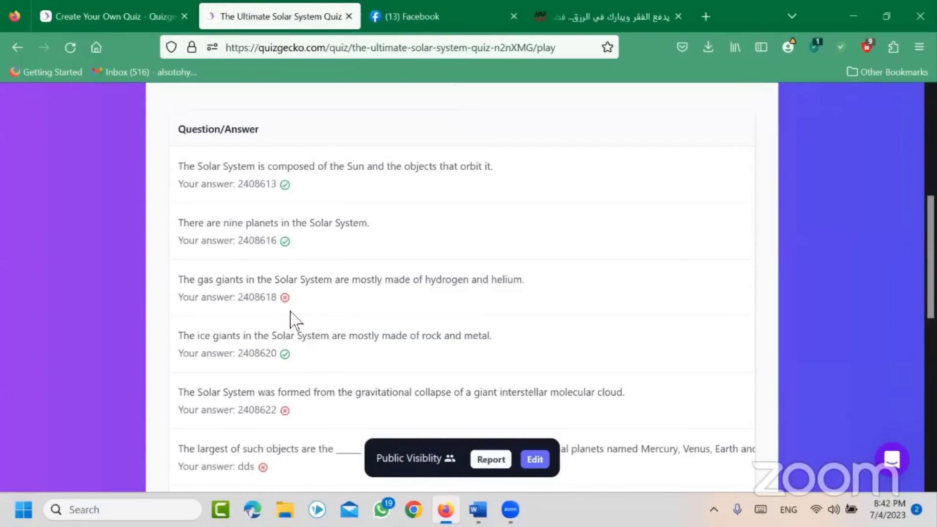
scroll(295, 331, "up", 6)
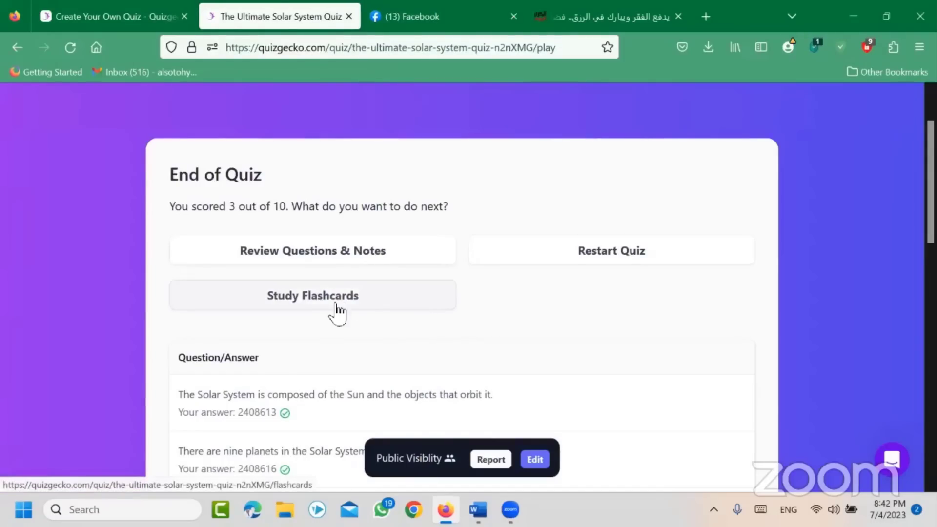
scroll(331, 317, "down", 3)
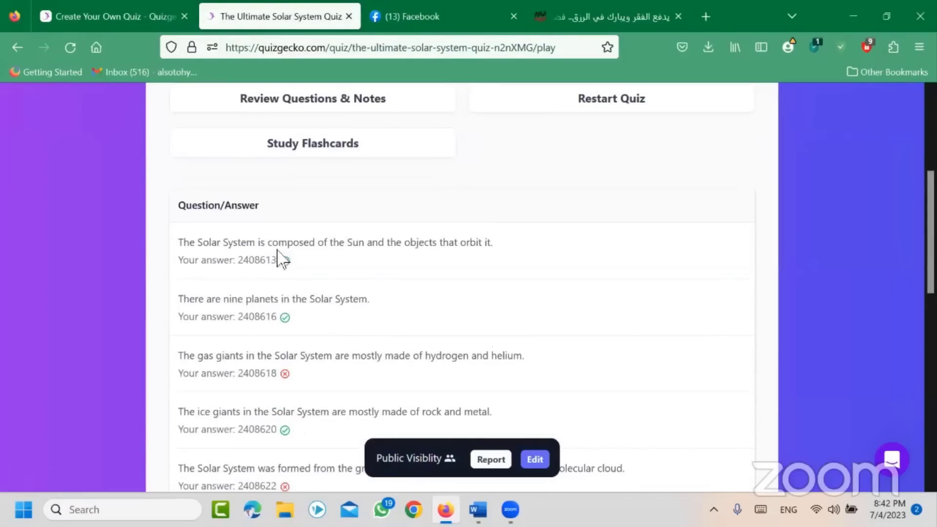
scroll(296, 342, "down", 2)
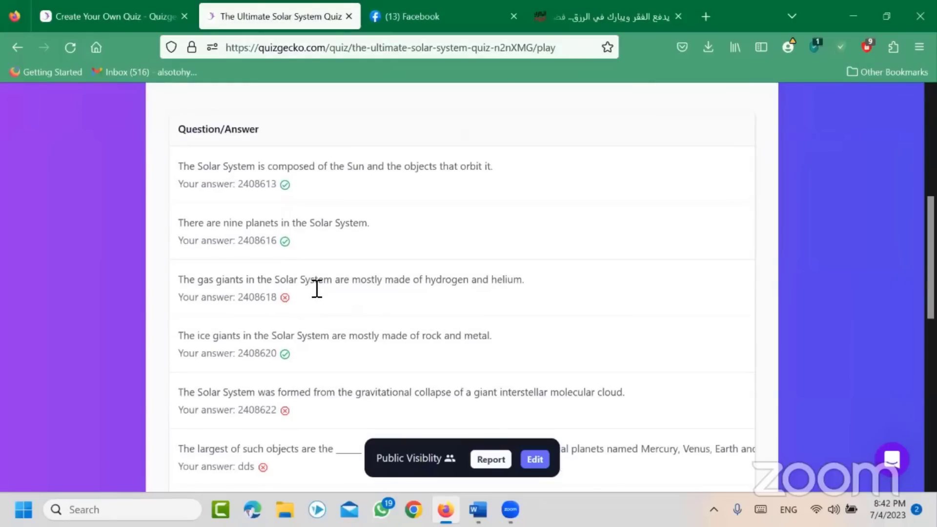
scroll(287, 387, "down", 4)
scroll(291, 369, "up", 5)
scroll(291, 369, "up", 4)
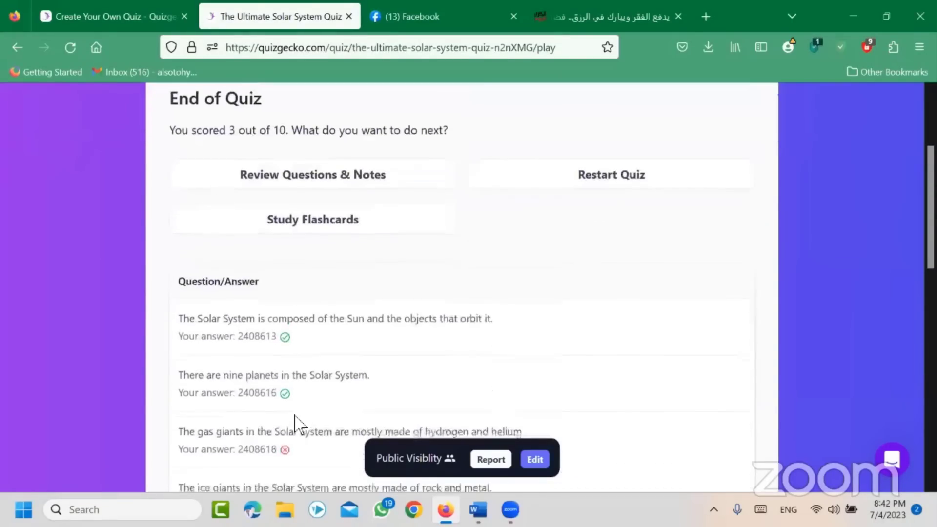
scroll(293, 410, "down", 6)
scroll(291, 381, "down", 5)
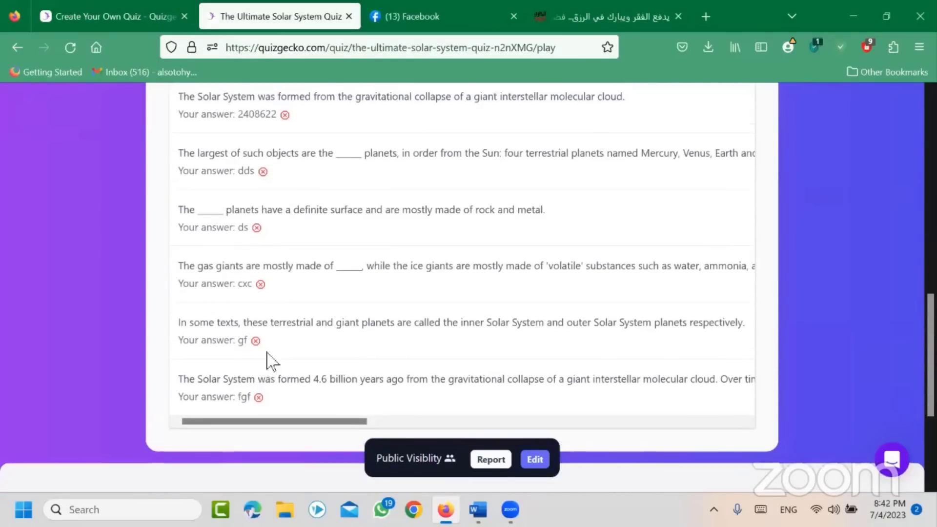
scroll(274, 366, "up", 12)
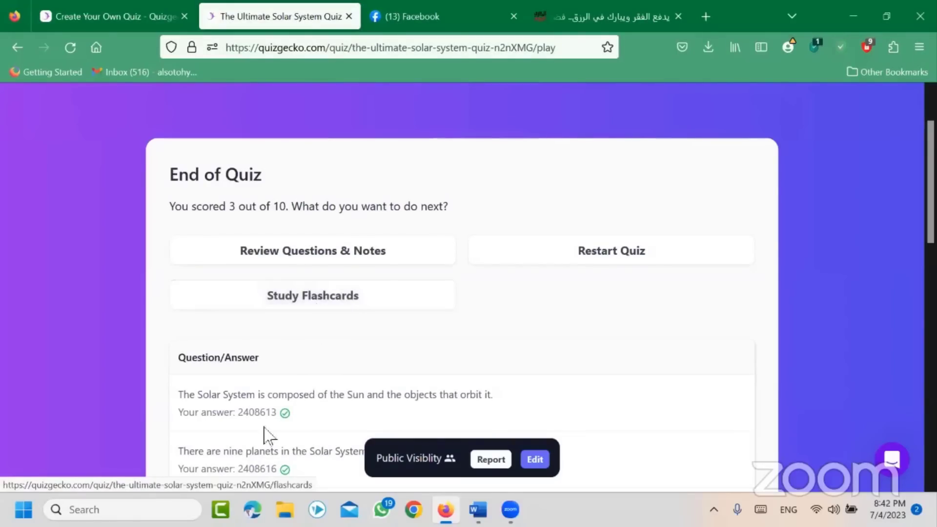
left_click_drag(238, 413, 282, 413)
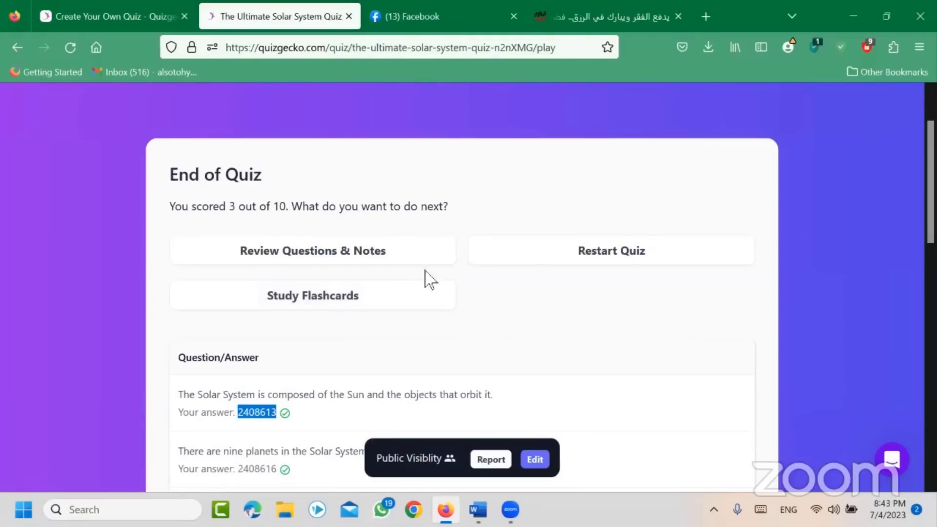
- Open Review Questions & Notes from the quiz results in a separate tab and switch to that page
left_click(309, 257)
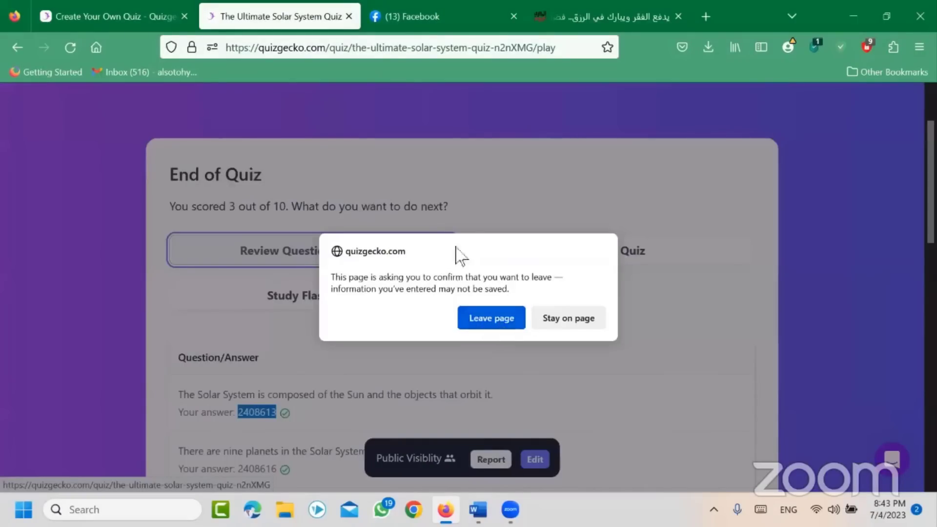
left_click(468, 316)
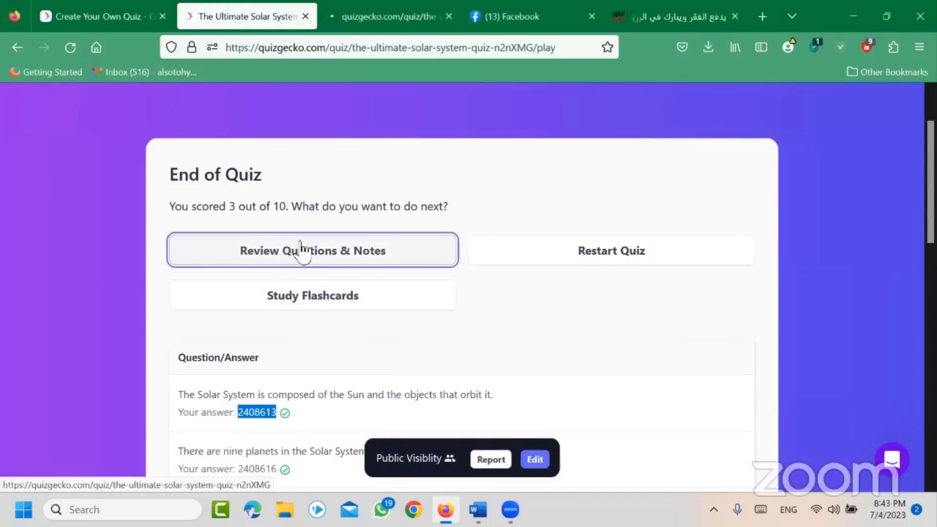
left_click(392, 17)
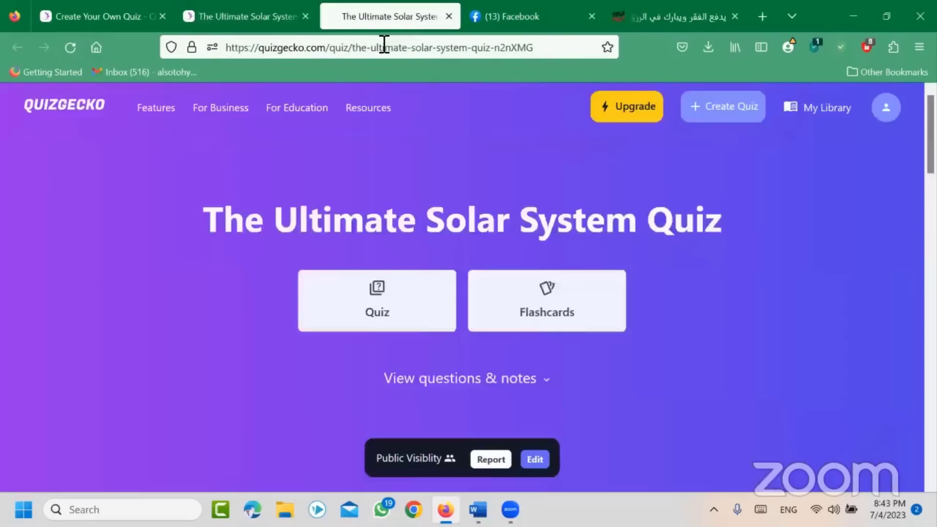
left_click(268, 16)
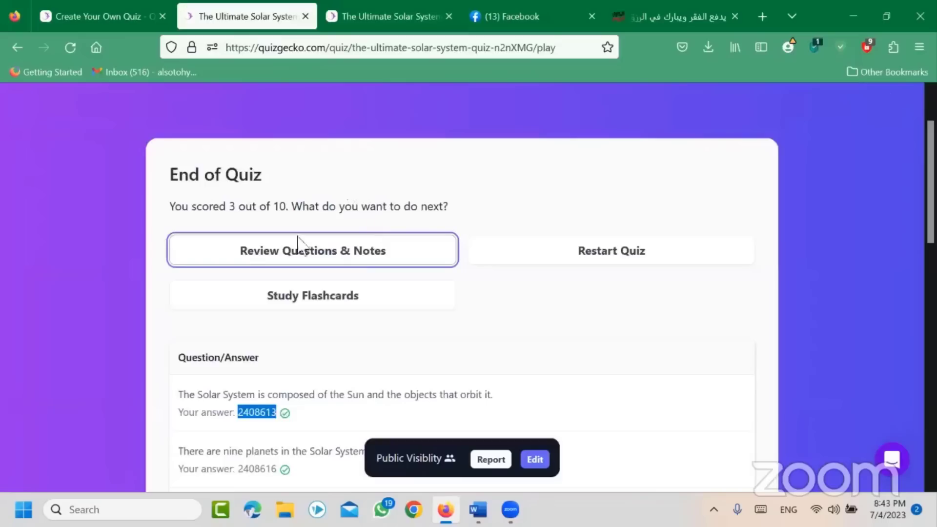
left_click(365, 13)
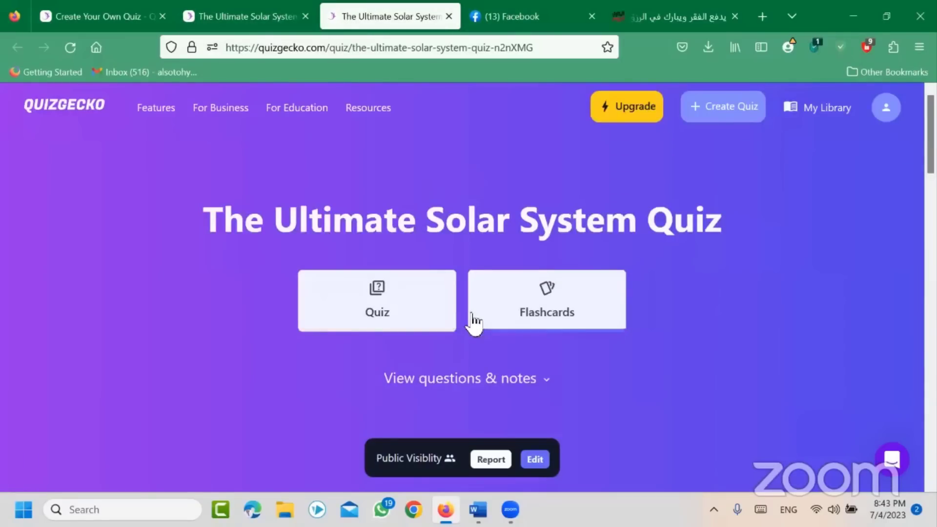
- Look through the quiz's question list and description on the review page, and close its tab
scroll(472, 318, "down", 5)
scroll(464, 293, "down", 9)
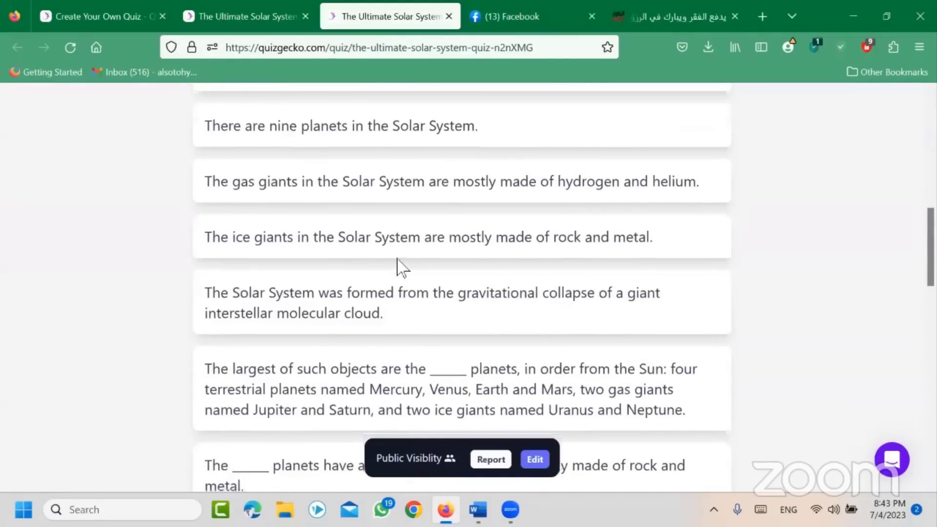
scroll(400, 268, "down", 10)
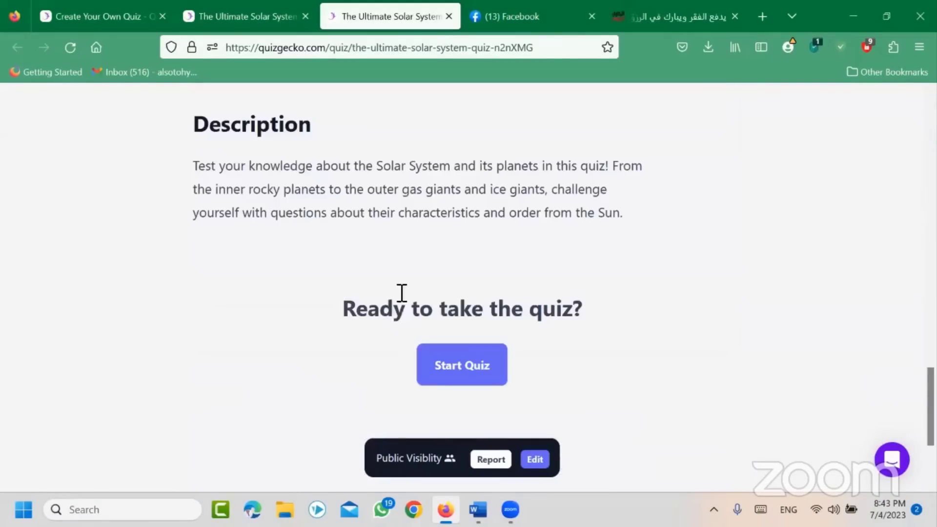
scroll(385, 213, "up", 20)
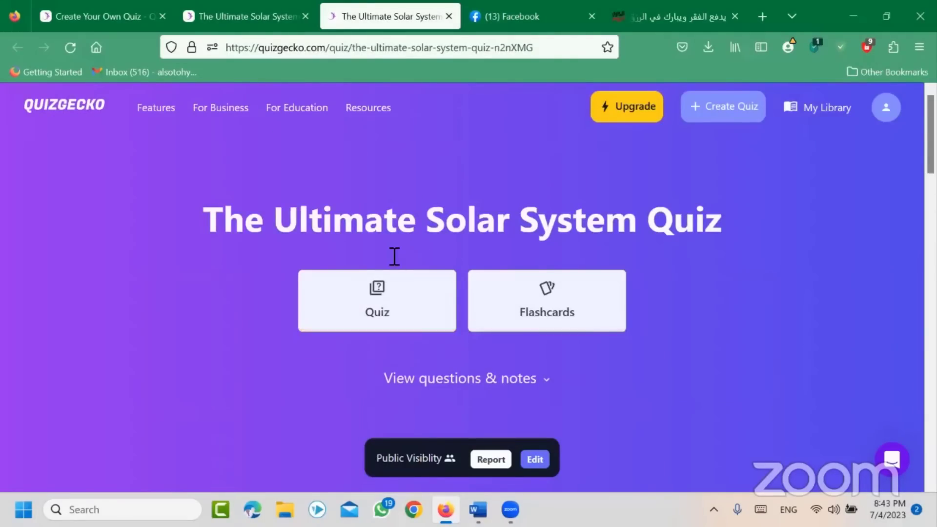
key("ctrl+w")
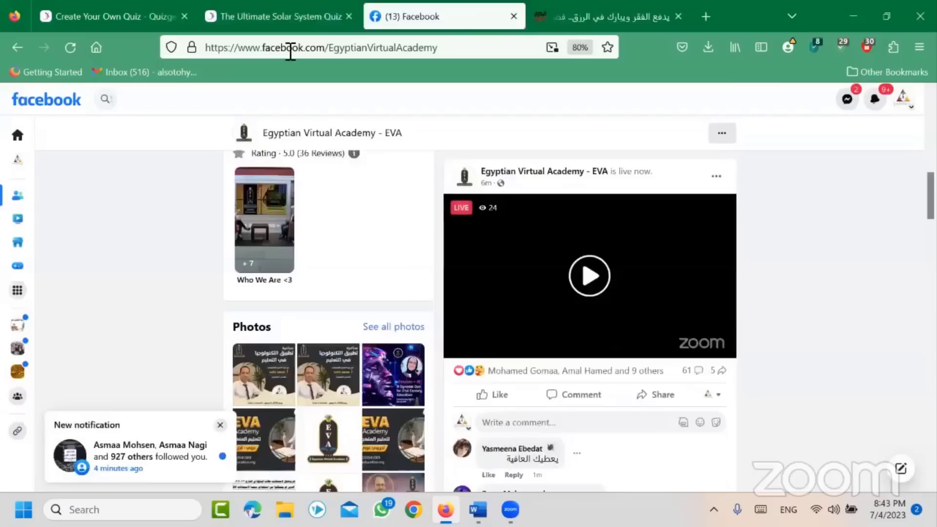
- Close the Facebook page and review the answers on the Ultimate Solar System Quiz results page
left_click(279, 17)
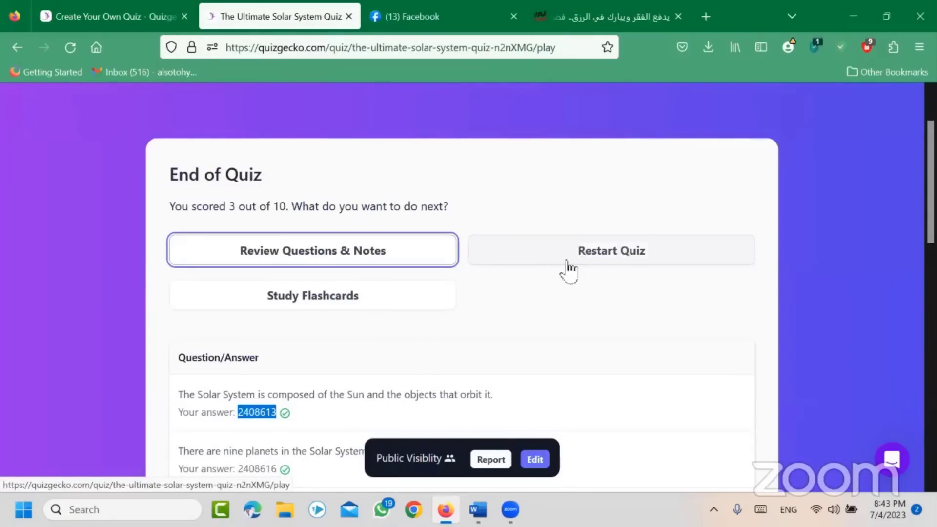
middle_click(412, 17)
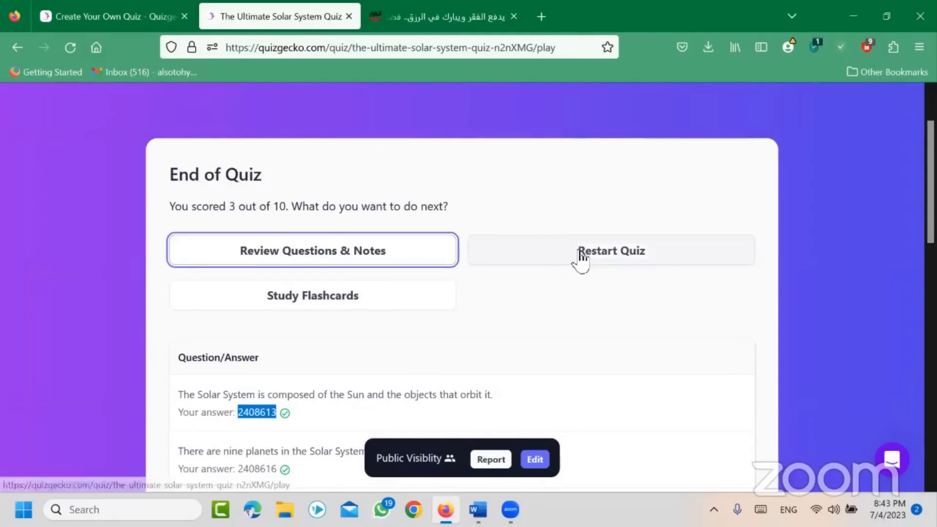
scroll(390, 327, "down", 6)
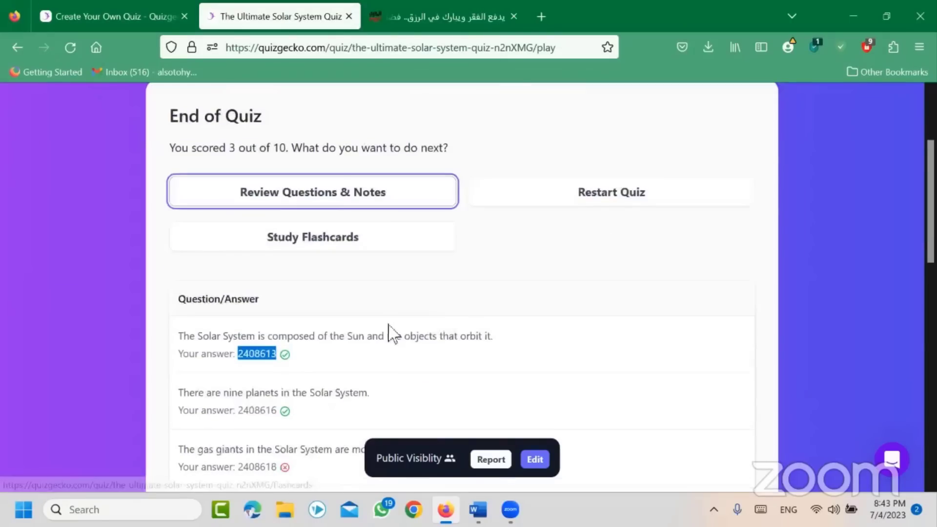
scroll(371, 326, "down", 3)
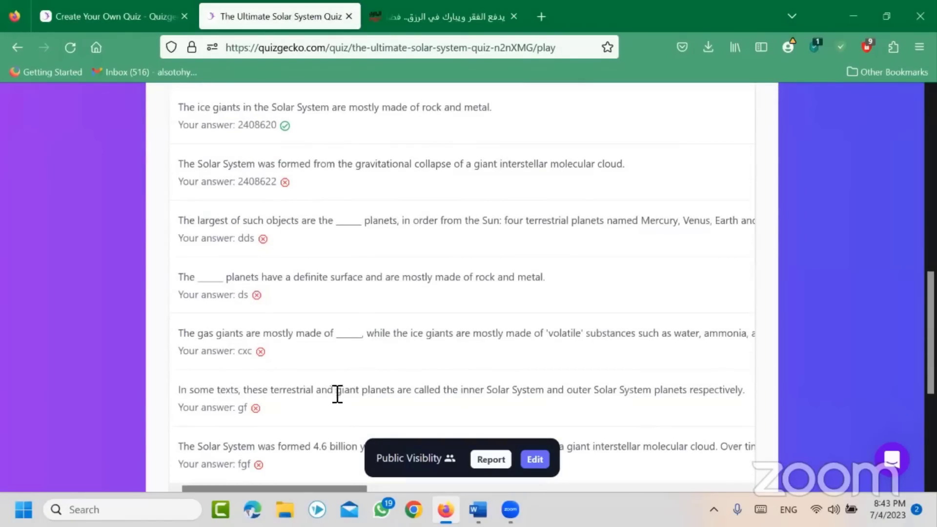
scroll(335, 373, "up", 8)
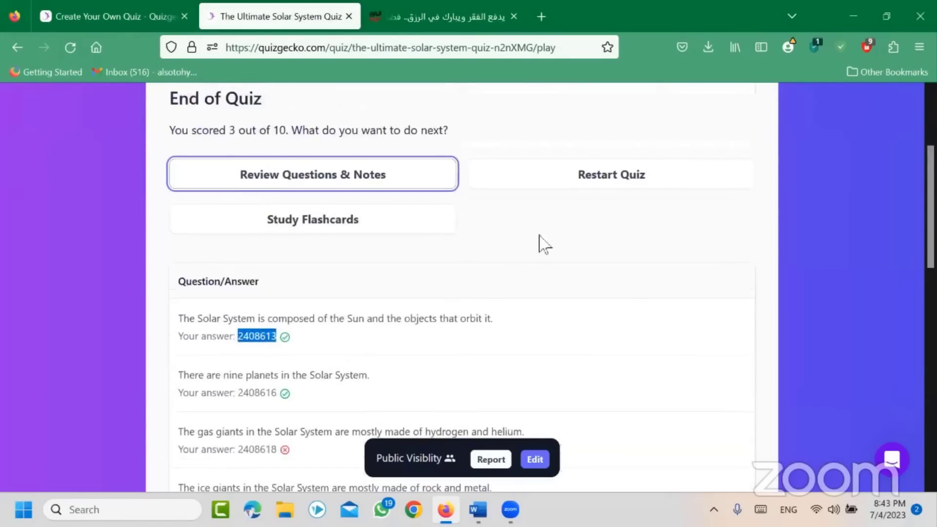
- Restart the Ultimate Solar System Quiz in a separate tab, keeping the results page open, and begin it
left_click(584, 187)
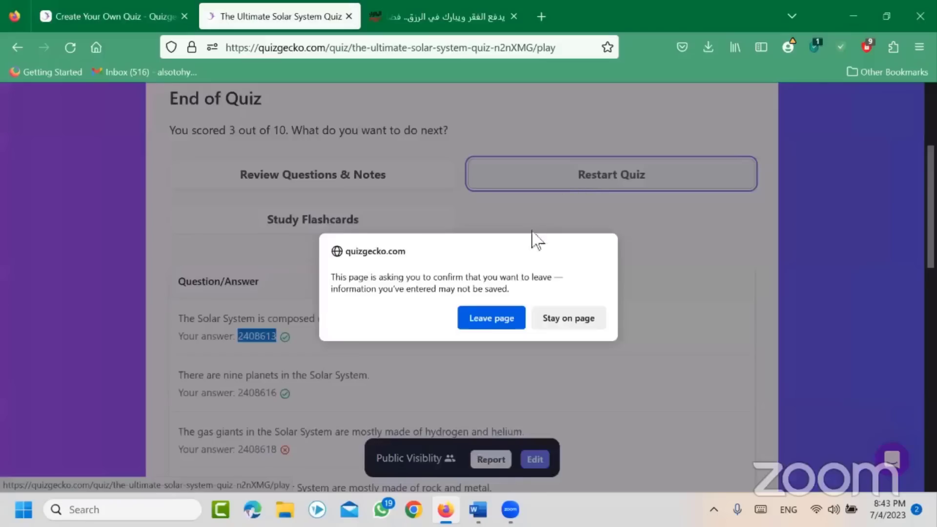
left_click(568, 318)
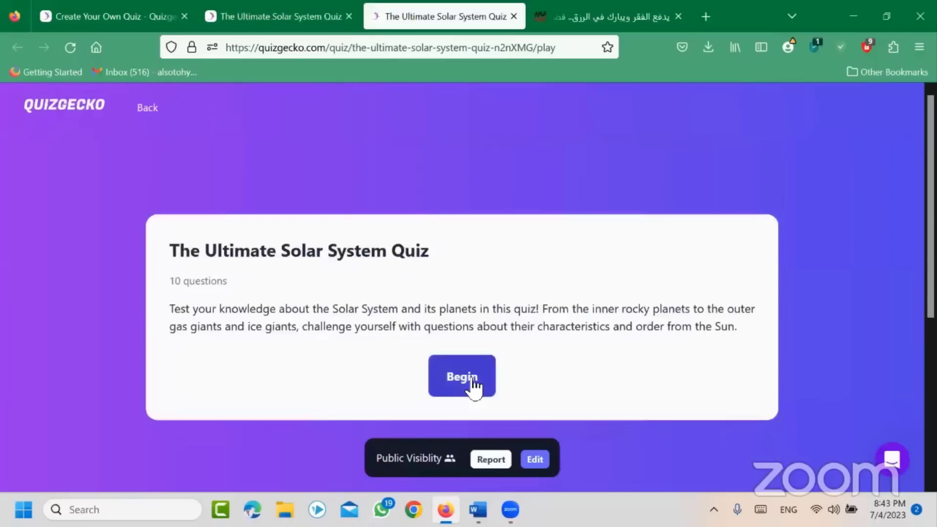
left_click(472, 386)
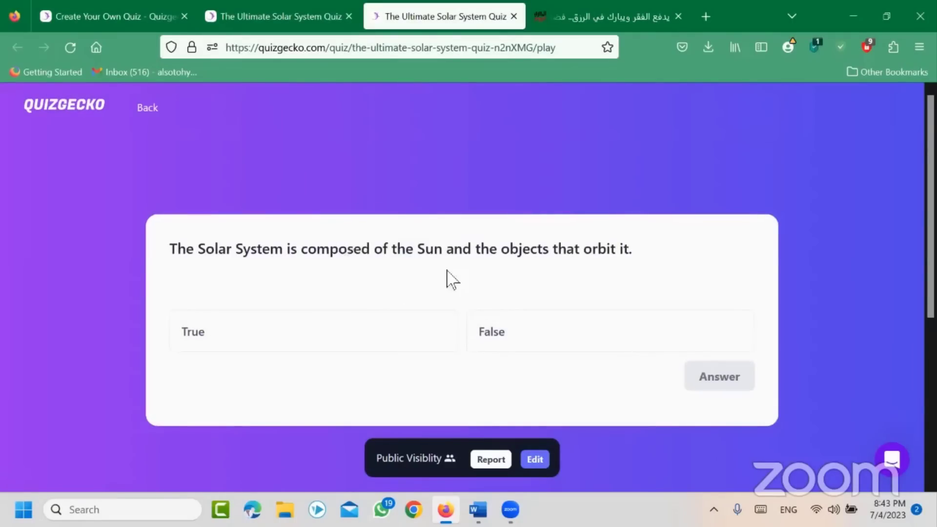
- Highlight the quiz's first question about the Solar System's composition and briefly check the Arabic multiple-choice question in the Word document
triple_click(442, 239)
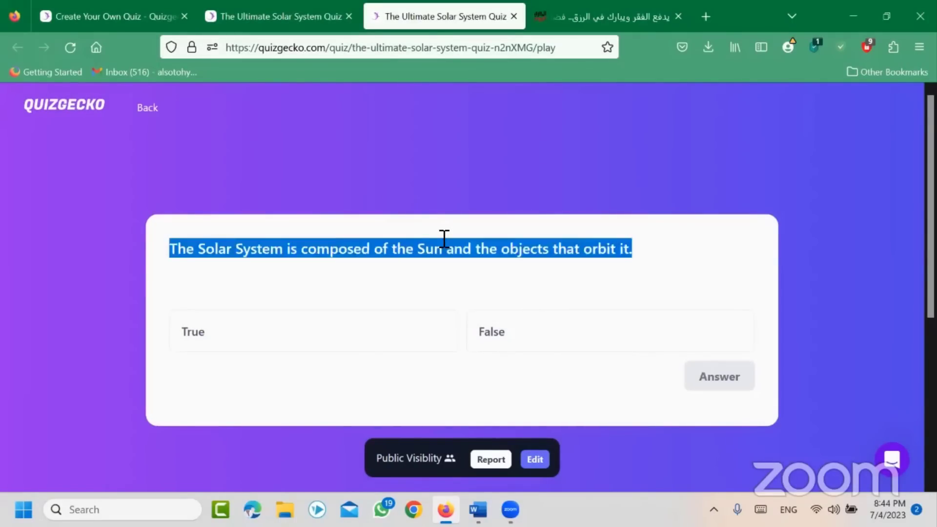
left_click(478, 509)
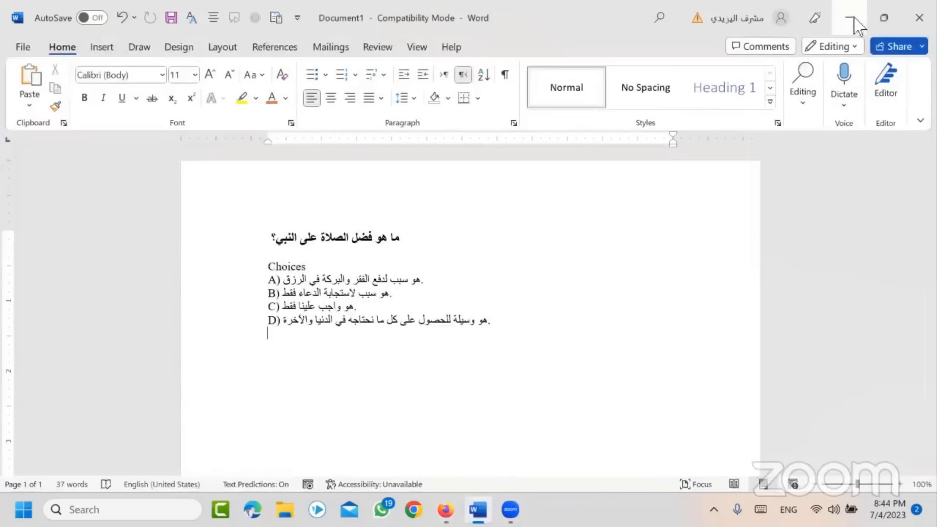
left_click(852, 18)
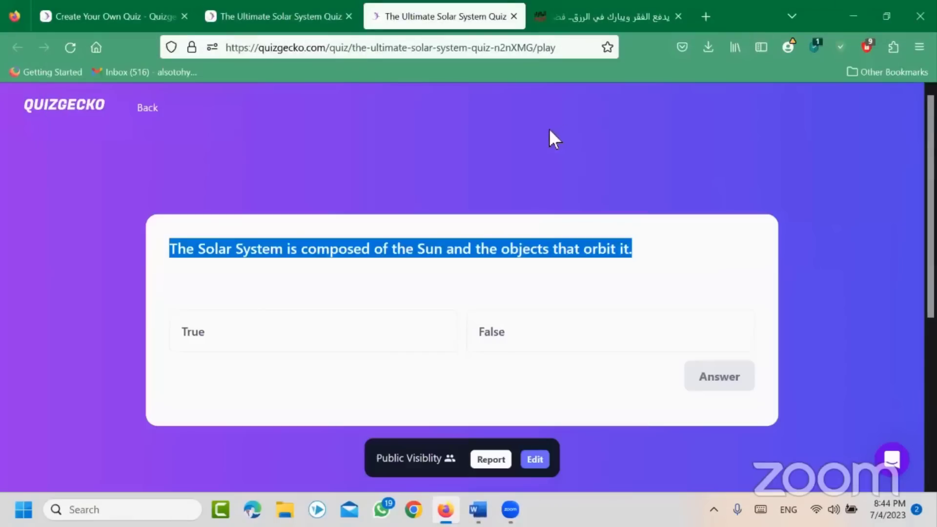
left_click(504, 253)
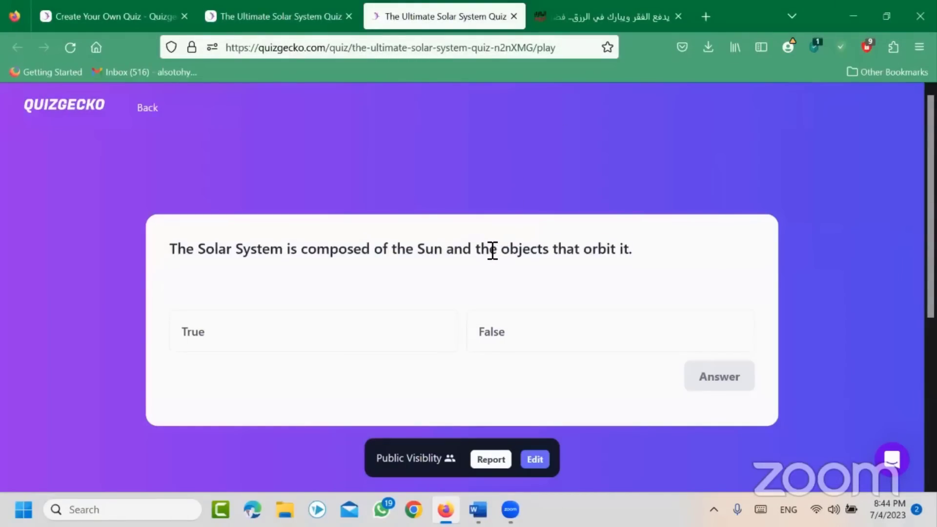
left_click_drag(633, 250, 195, 226)
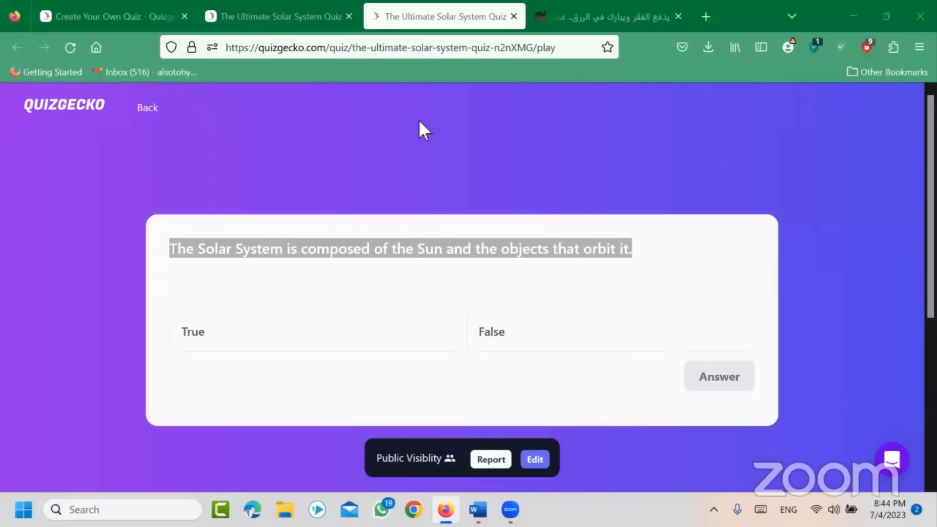
- Close the restarted quiz, confirm leaving the page, and return to the beginning of the End of Quiz results
middle_click(423, 29)
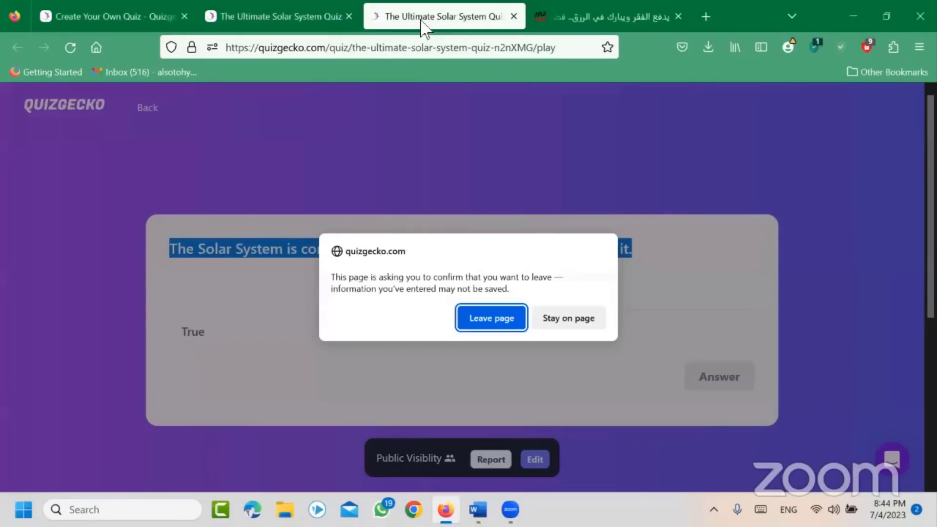
left_click(508, 322)
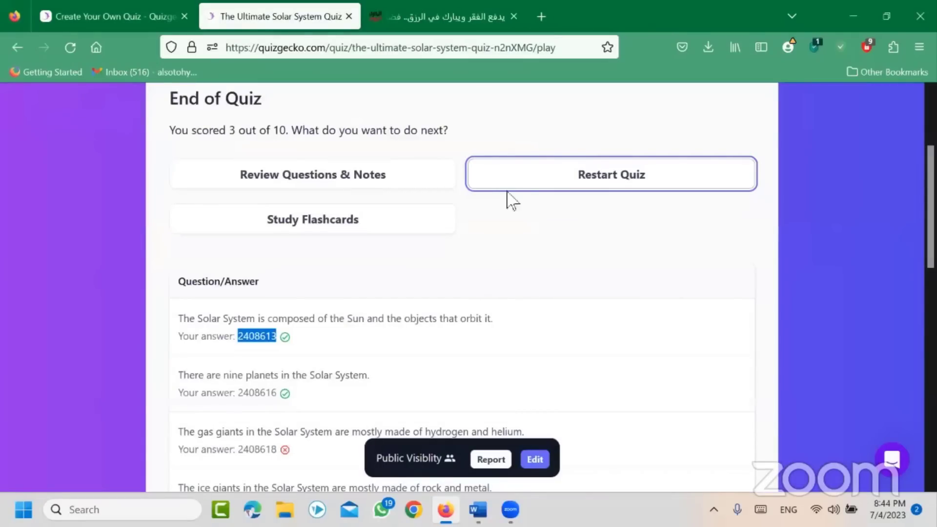
scroll(434, 283, "up", 3)
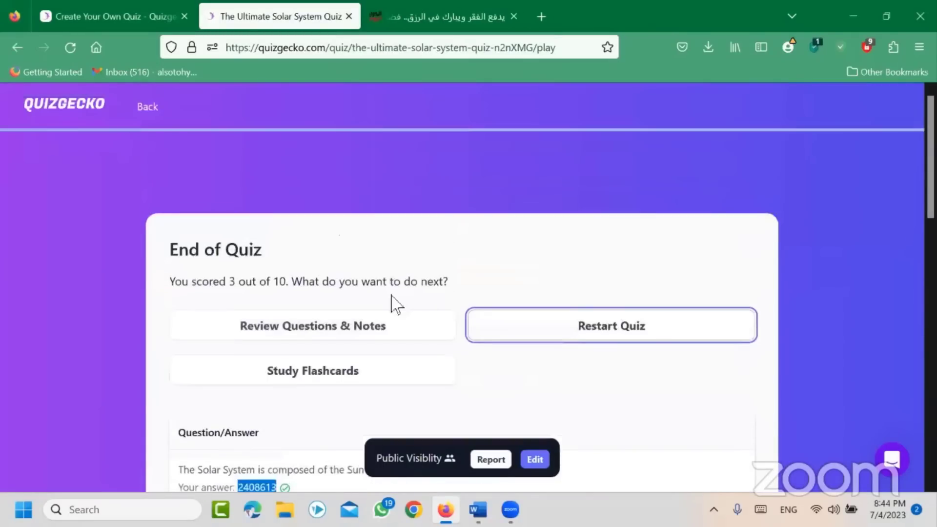
left_click(166, 142)
key("ctrl+w")
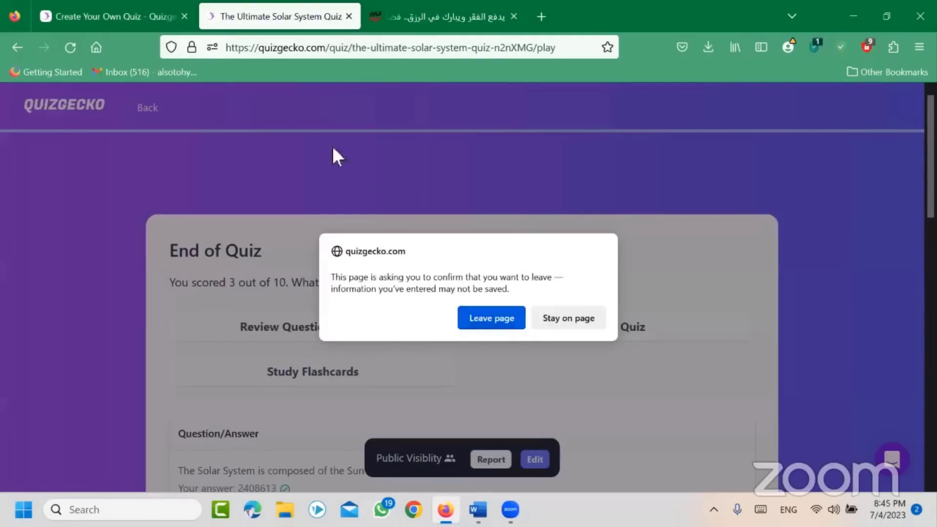
left_click(576, 317)
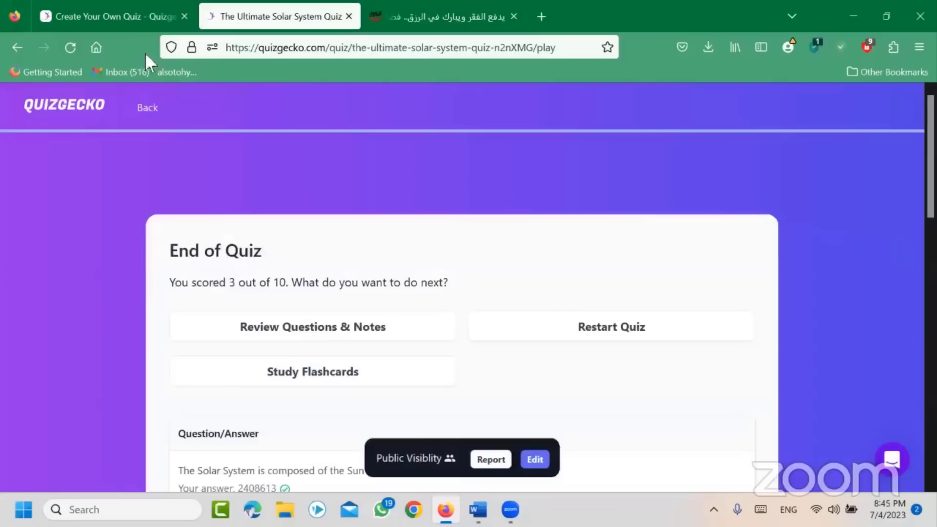
- Return to the quiz editor and open the Teacher Plans pricing from its upgrade options
left_click(114, 16)
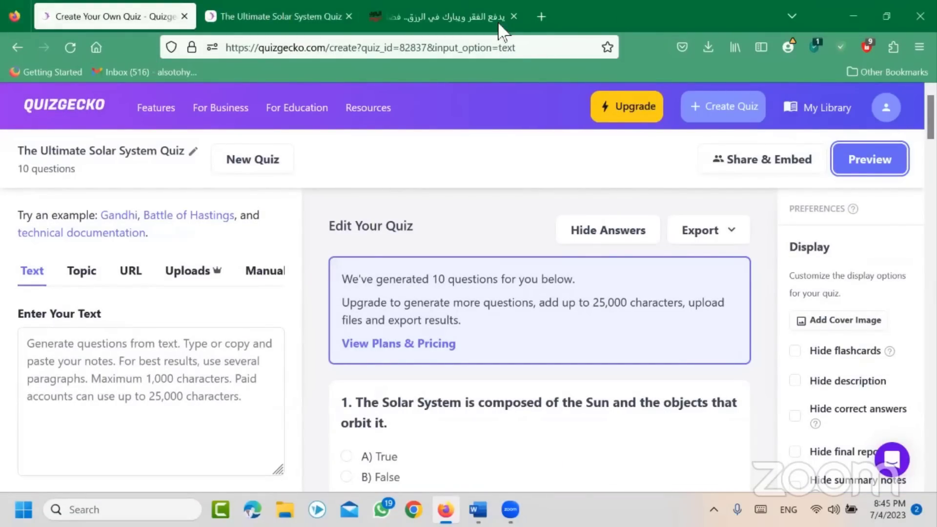
left_click(615, 110)
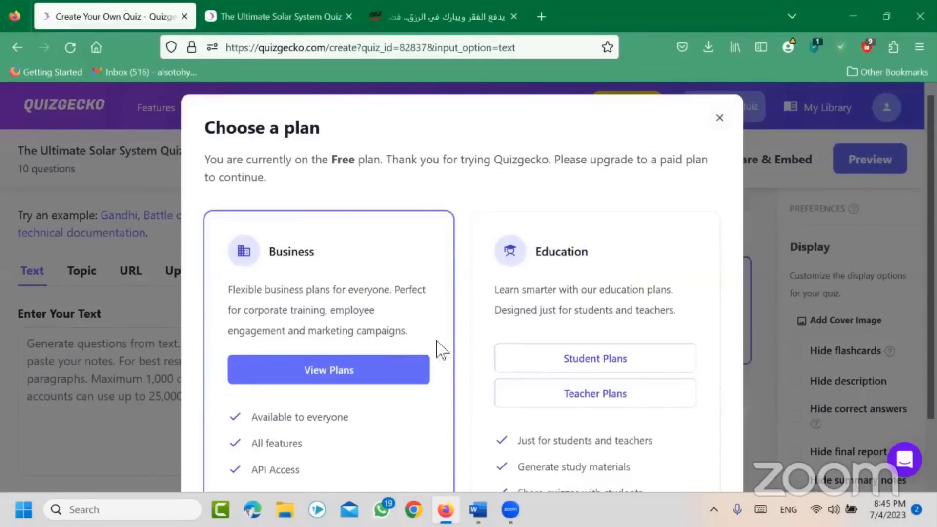
scroll(351, 337, "down", 2)
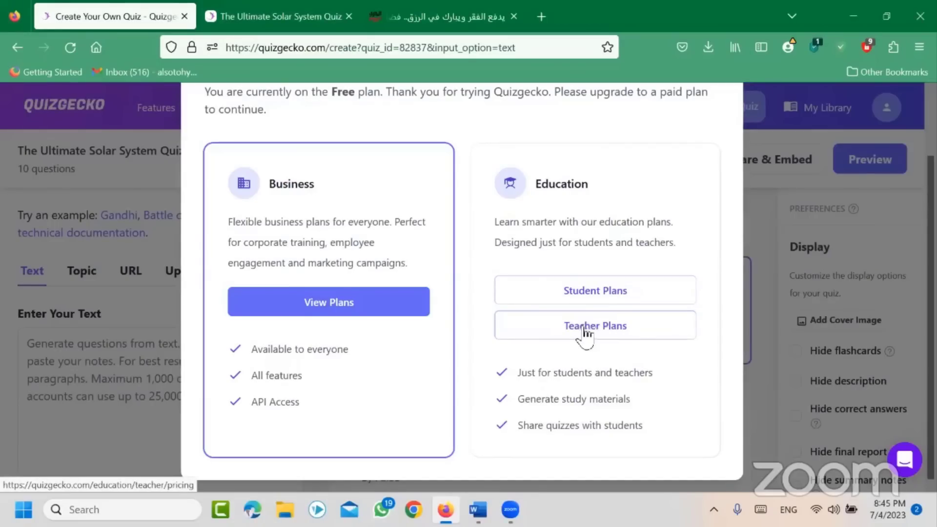
left_click(608, 328)
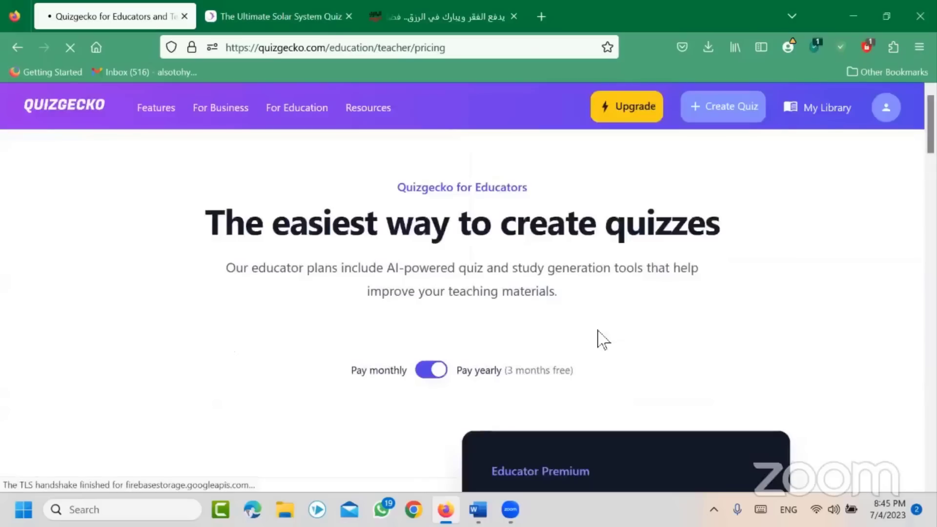
- Review the Educator Basic and Educator Premium plans and highlight the Premium plan's yearly price
scroll(597, 330, "down", 3)
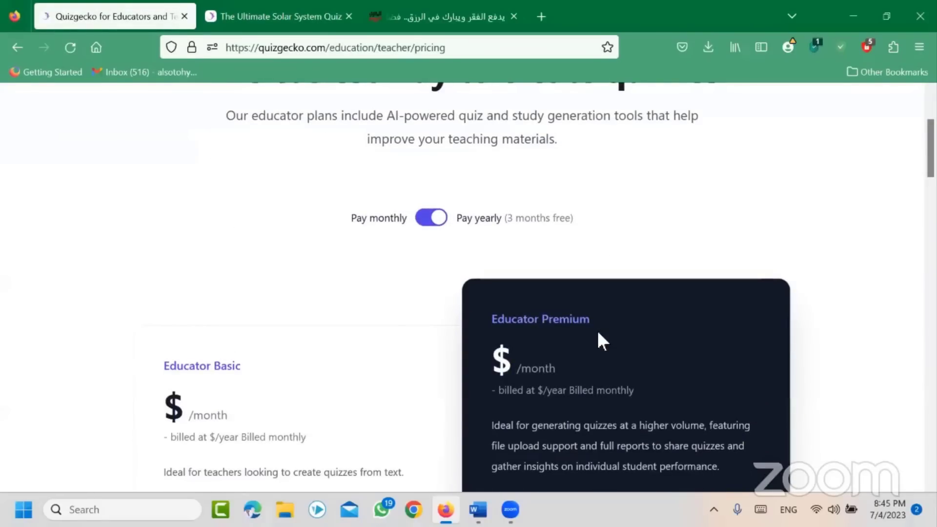
scroll(597, 329, "down", 2)
scroll(362, 381, "down", 3)
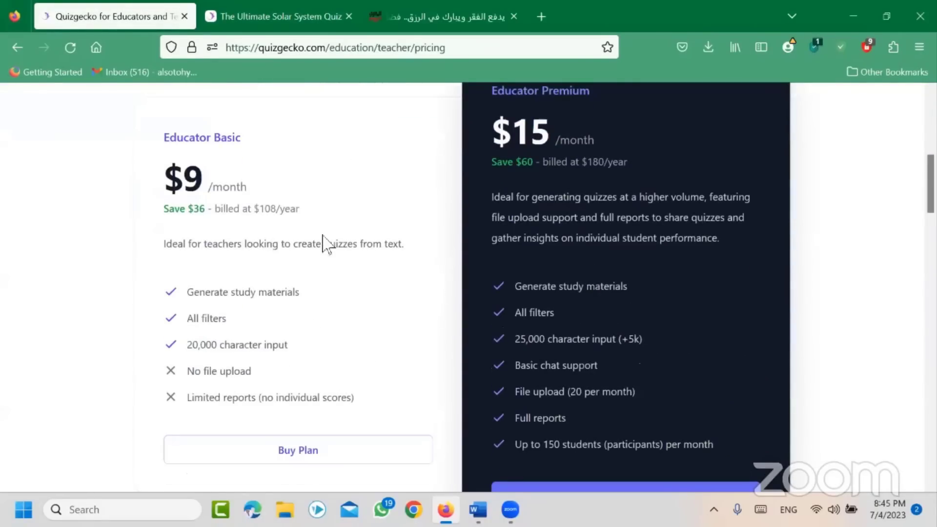
scroll(304, 310, "up", 3)
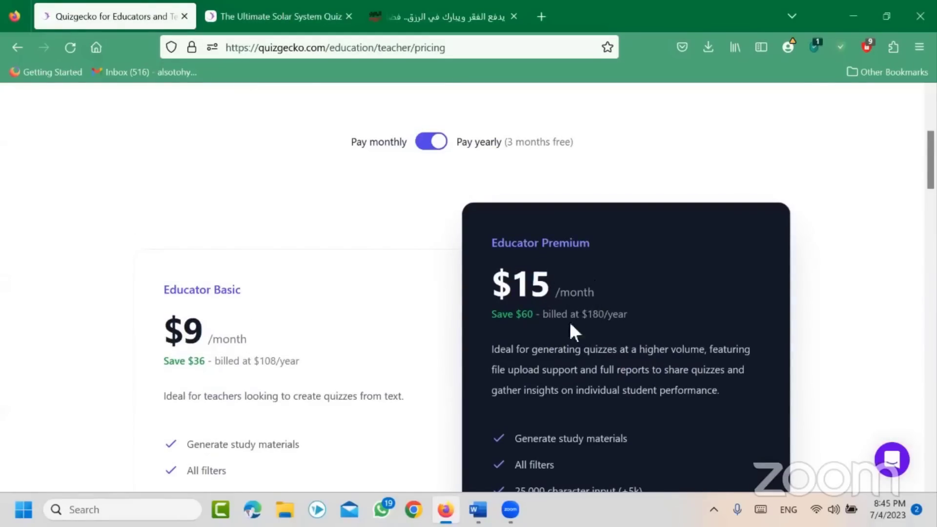
left_click_drag(613, 319, 582, 320)
scroll(661, 330, "down", 3)
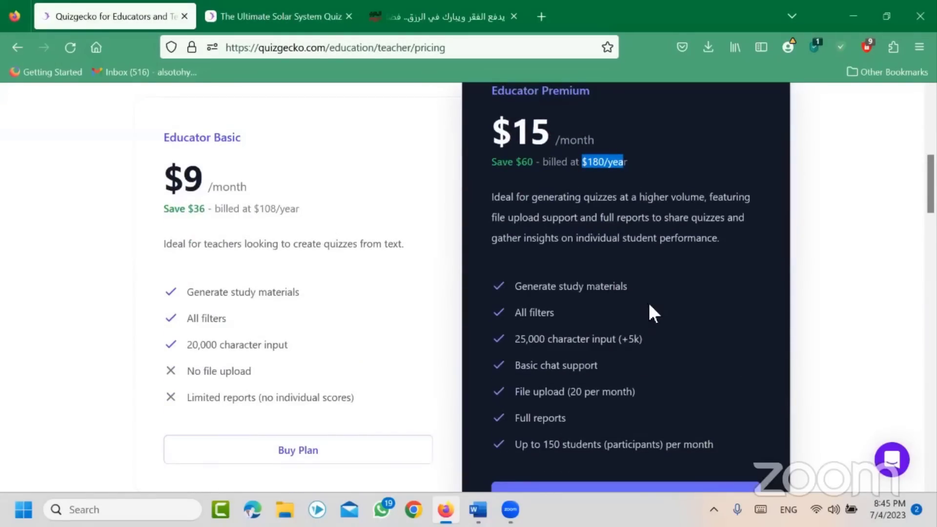
- Return from the Stripe checkout to teacher pricing and highlight the Premium plan's filters, character input and monthly file upload allowance
scroll(649, 313, "down", 2)
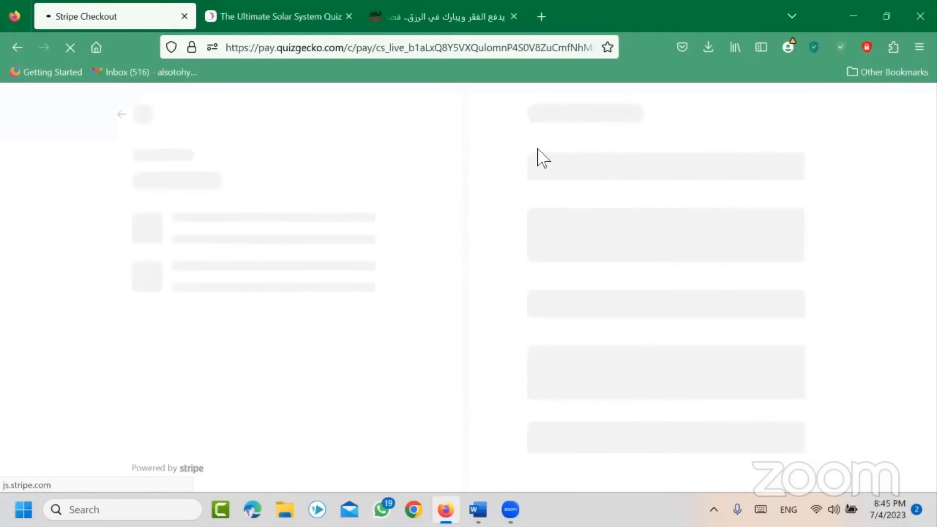
left_click(16, 49)
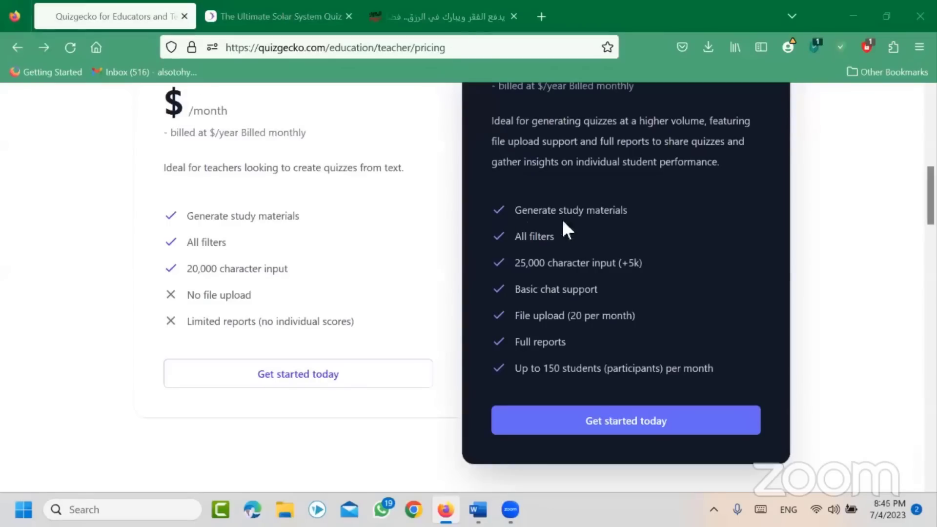
left_click_drag(627, 210, 527, 242)
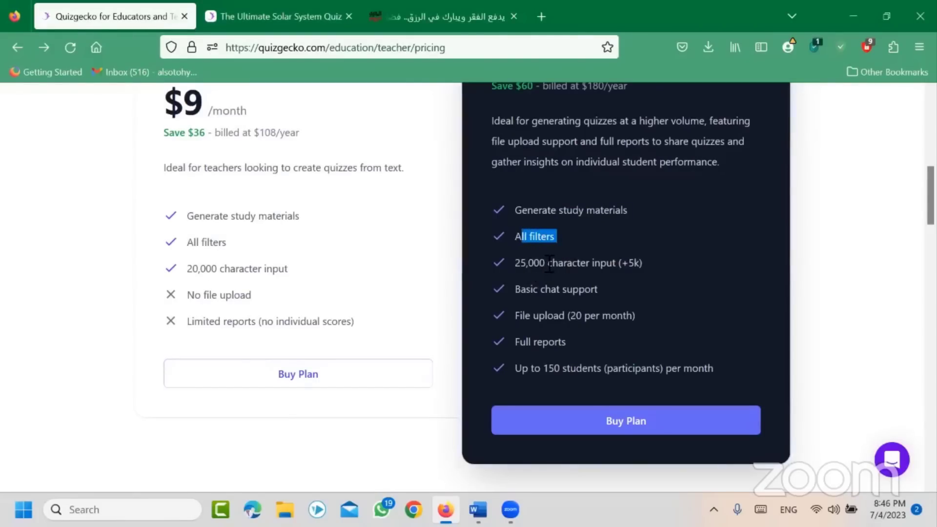
left_click_drag(618, 268, 522, 274)
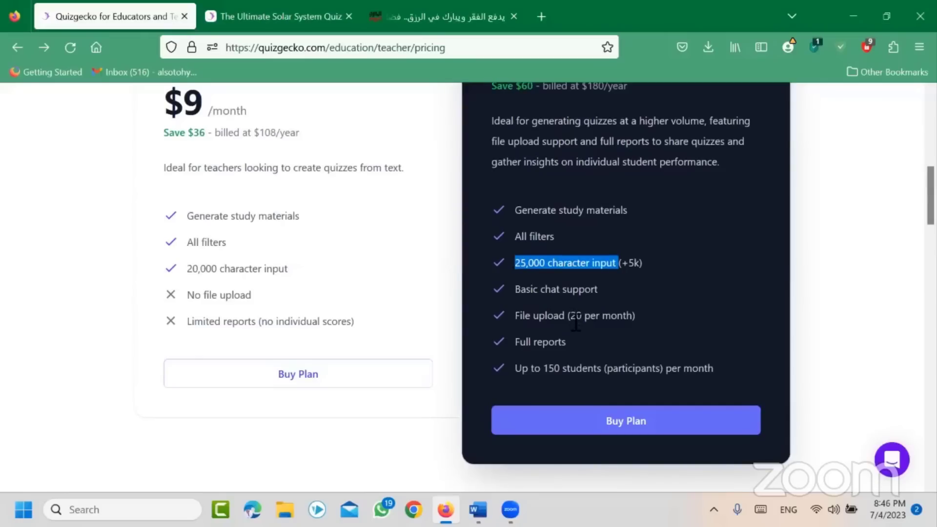
left_click_drag(569, 316, 640, 316)
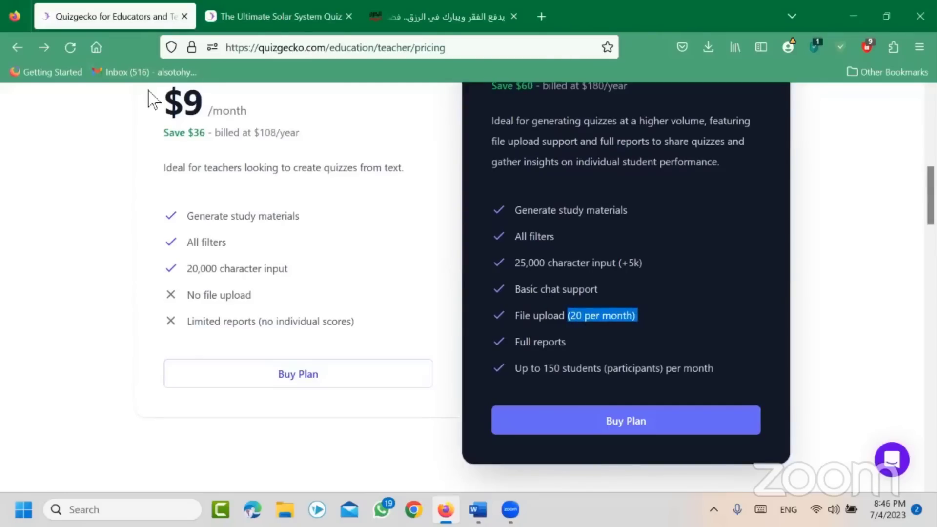
- Examine the Premium plan's full reports feature, highlighting it to compare with the Educator Basic plan
left_click(255, 14)
left_click(75, 15)
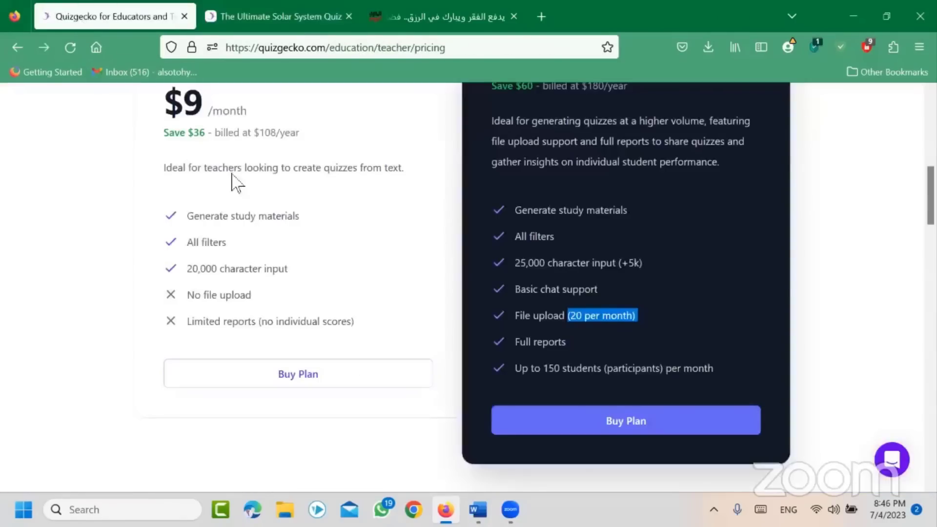
left_click(598, 319)
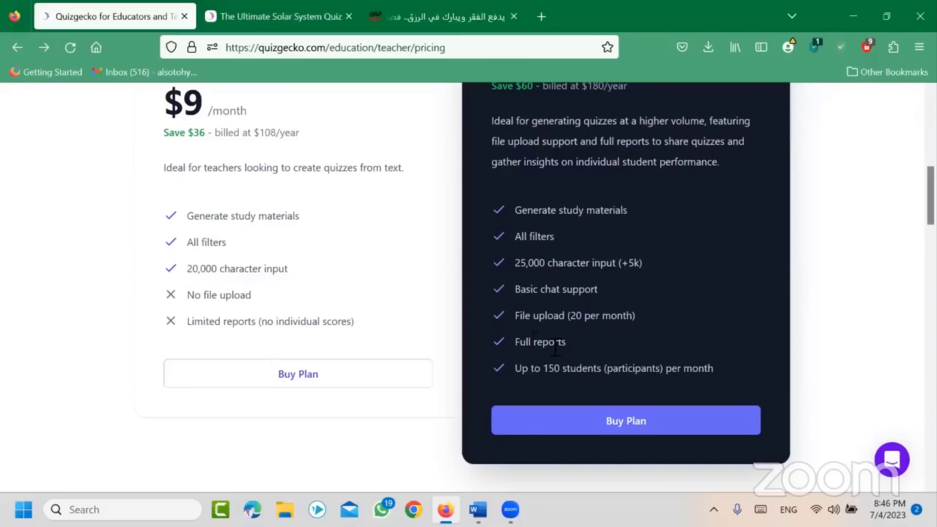
left_click_drag(576, 345, 500, 337)
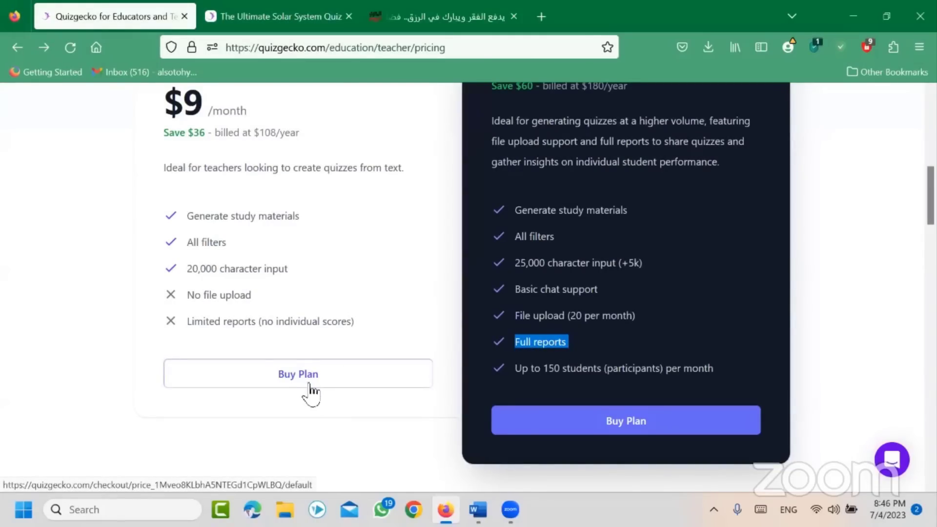
left_click(545, 345)
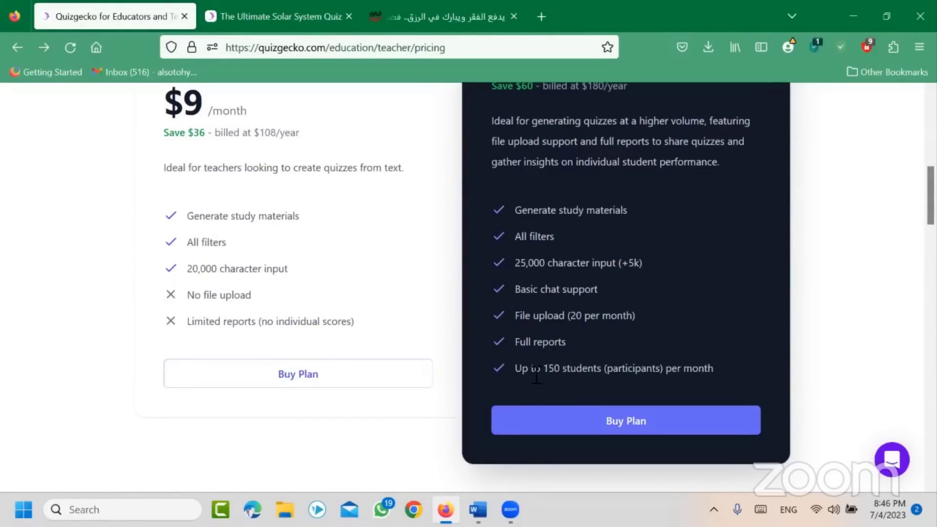
- Review the Educator Premium plan's monthly student limit against Educator Basic, highlighting the limit and the Premium plan's name
left_click_drag(544, 369, 680, 368)
scroll(588, 287, "up", 4)
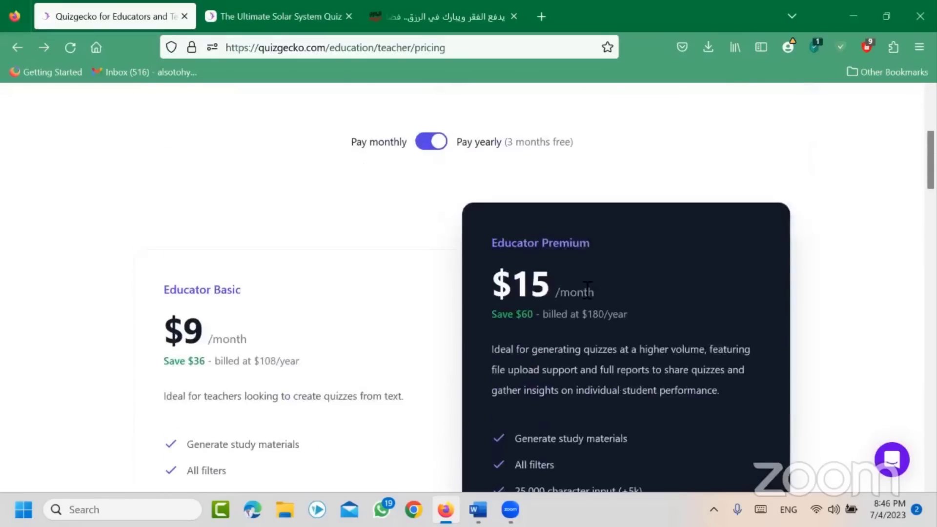
left_click_drag(492, 242, 611, 253)
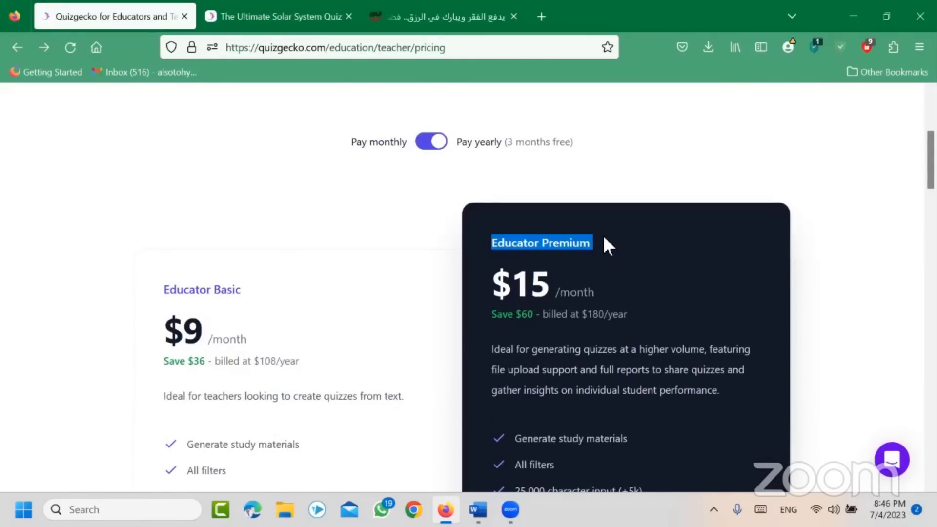
scroll(574, 264, "down", 6)
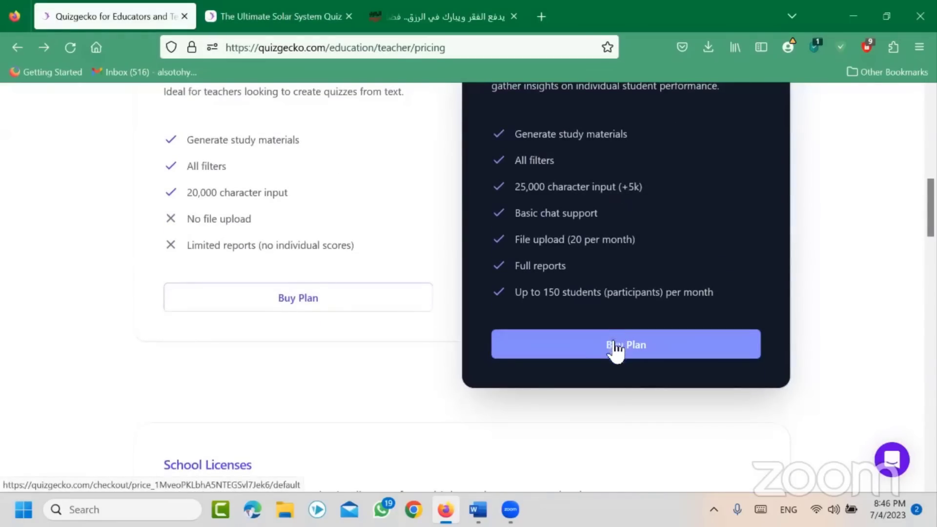
scroll(617, 360, "up", 3)
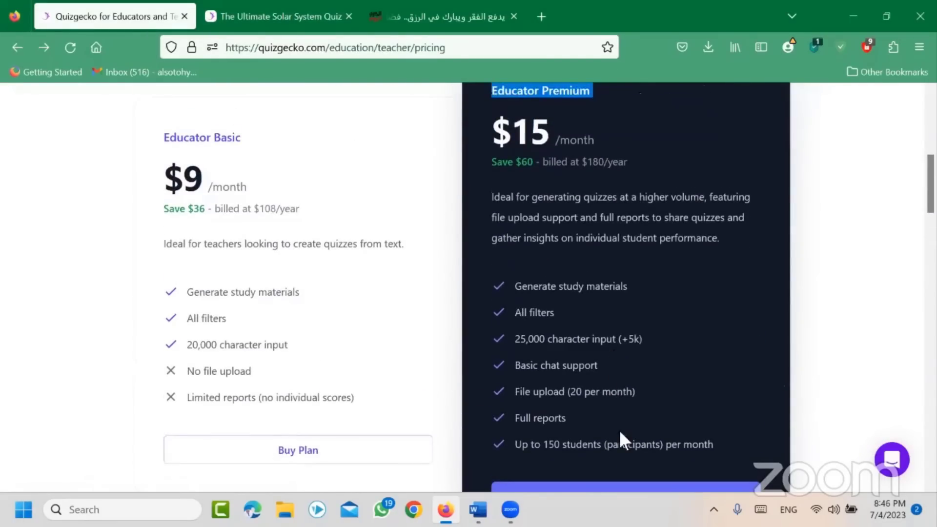
scroll(619, 419, "down", 2)
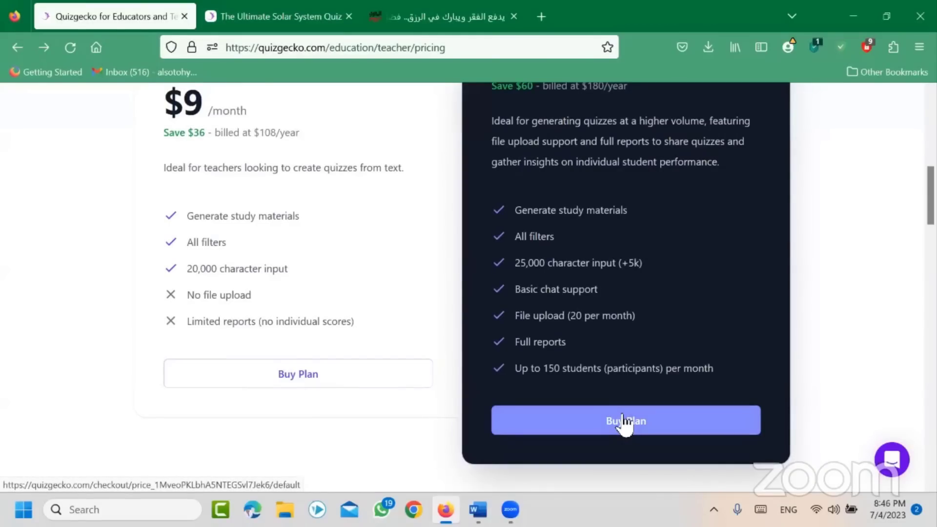
scroll(122, 242, "up", 2)
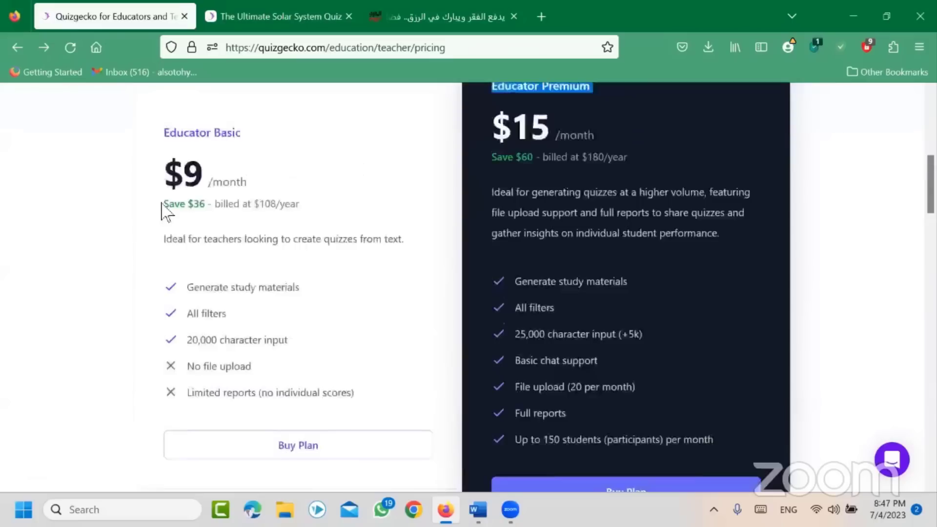
scroll(125, 244, "up", 2)
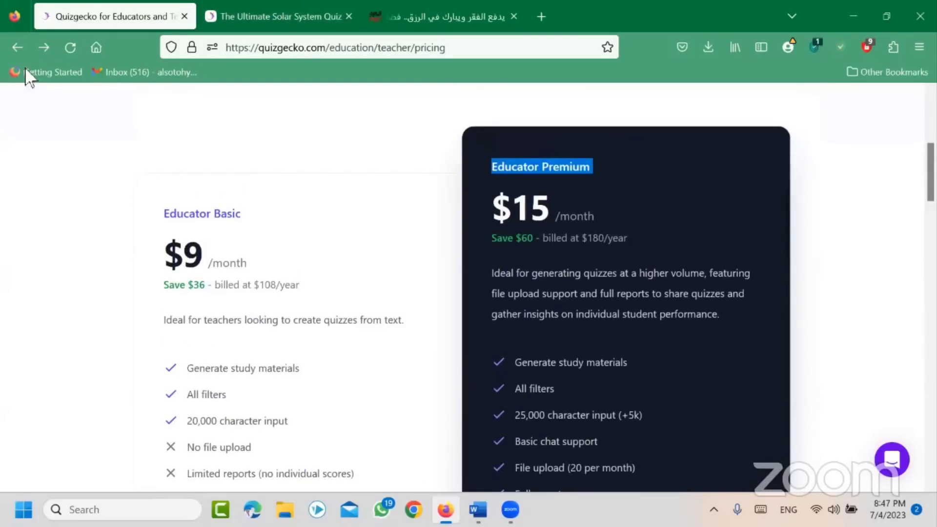
- Return to the Solar System quiz editor and expand the Display preferences
left_click(15, 47)
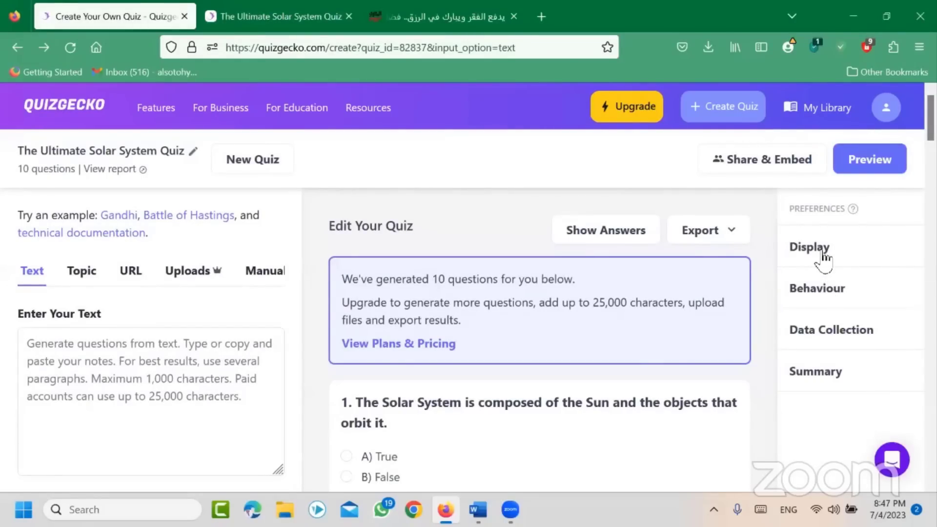
left_click(824, 254)
scroll(845, 282, "down", 1)
scroll(835, 267, "up", 1)
scroll(835, 263, "down", 1)
scroll(832, 296, "down", 1)
scroll(834, 297, "up", 1)
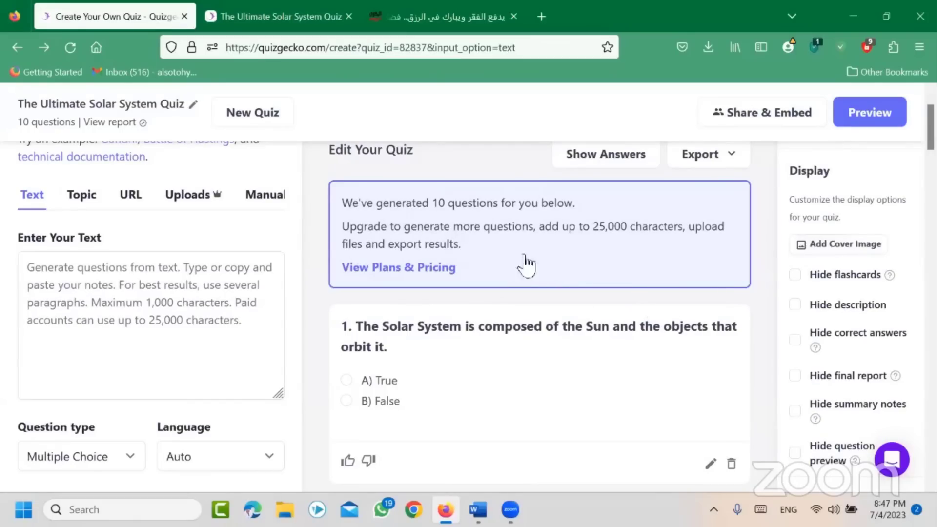
- Generate an AI cover image for the quiz in the Digital style, save it and check it above the first question
left_click(858, 254)
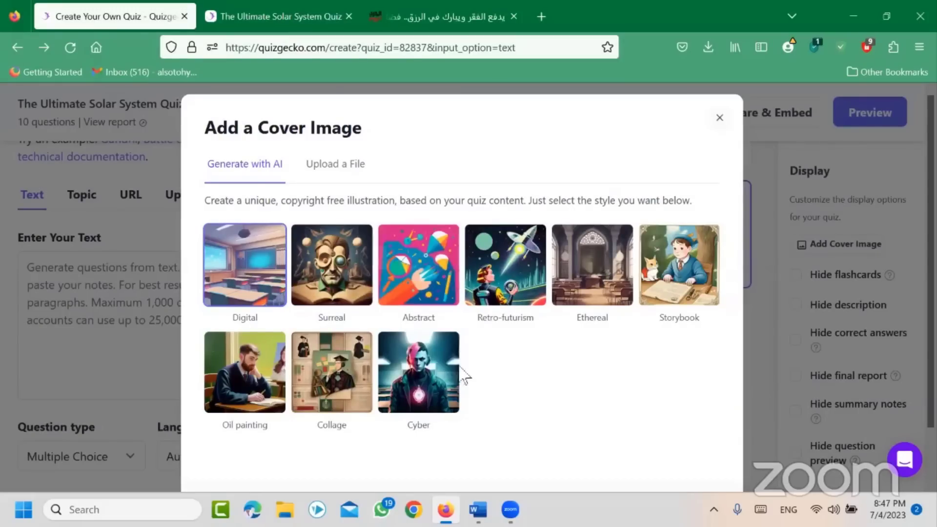
left_click(354, 171)
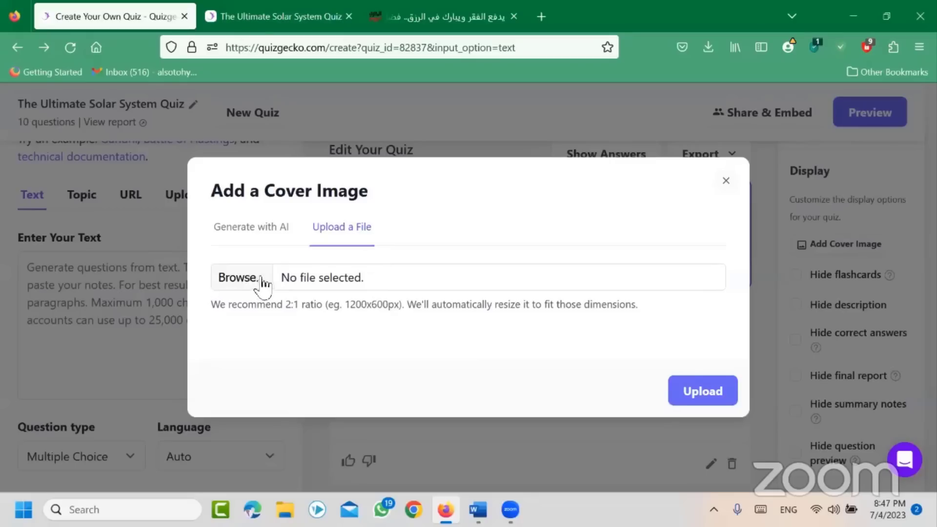
left_click(266, 229)
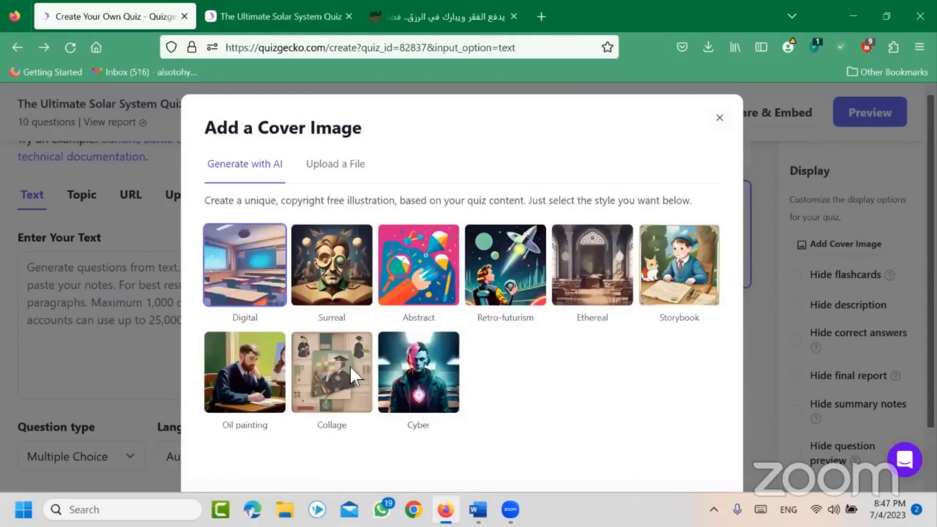
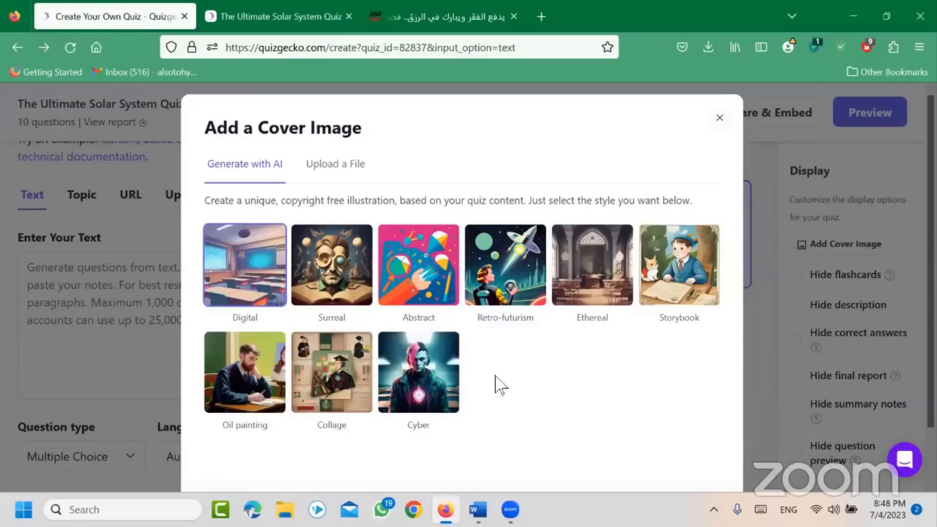
scroll(551, 393, "down", 2)
left_click(700, 459)
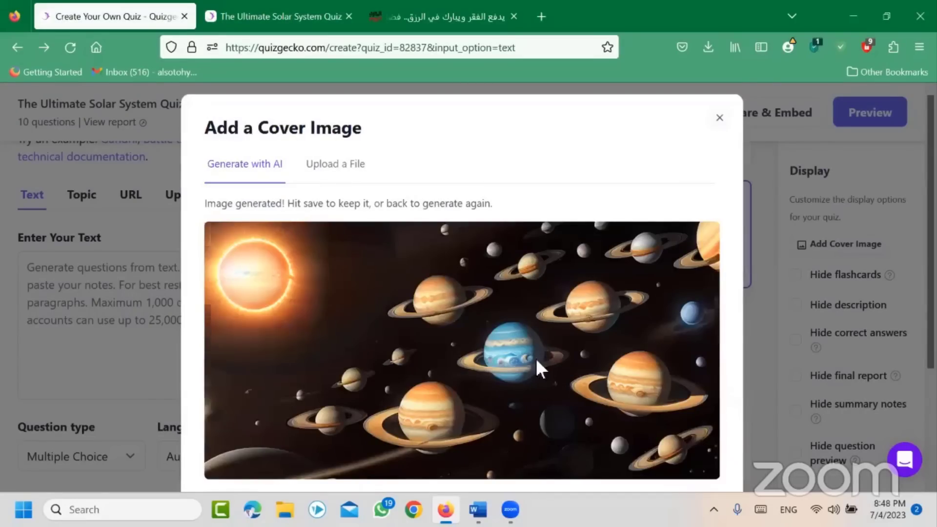
scroll(535, 356, "down", 3)
left_click(702, 455)
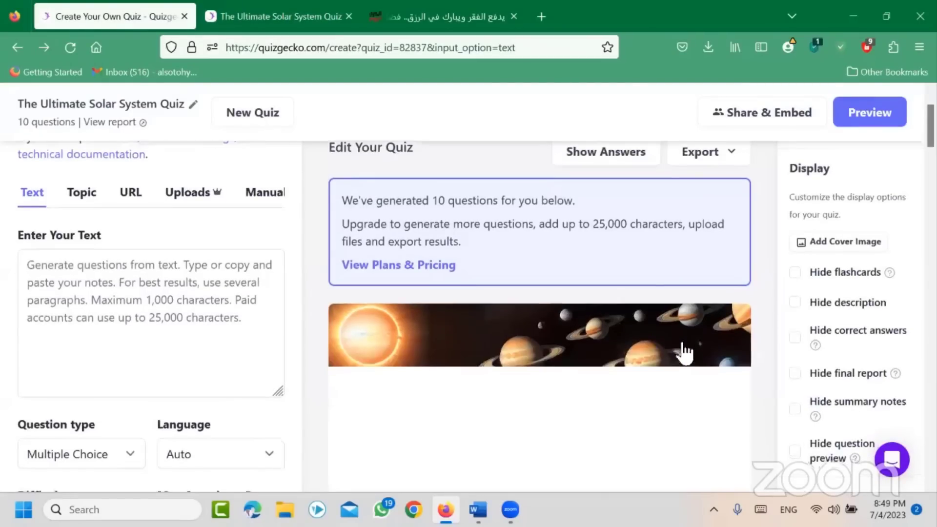
scroll(686, 351, "down", 3)
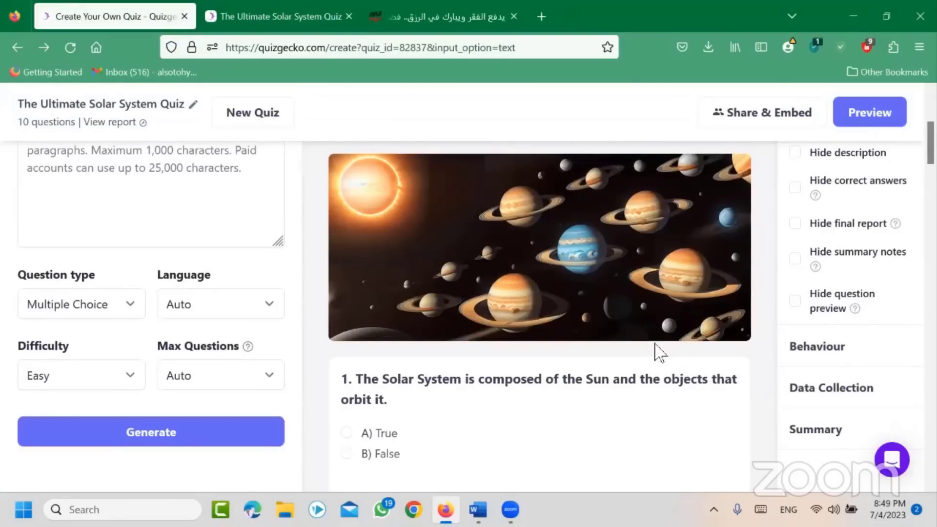
scroll(650, 352, "up", 3)
scroll(551, 391, "down", 2)
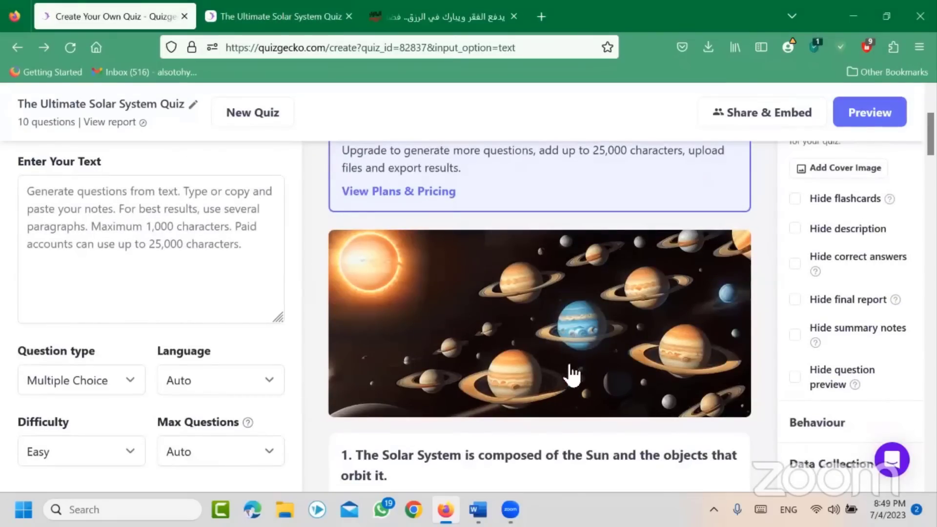
scroll(673, 366, "up", 2)
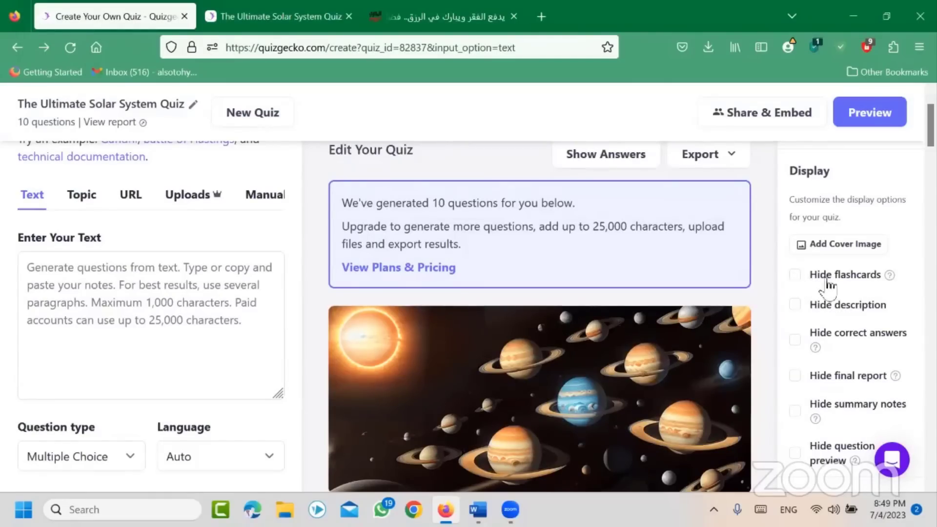
- Read the help explanations for the Hide flashcards and Hide correct answers options, highlighting the flashcards explanation
scroll(838, 307, "down", 5)
scroll(848, 352, "up", 5)
scroll(854, 344, "up", 2)
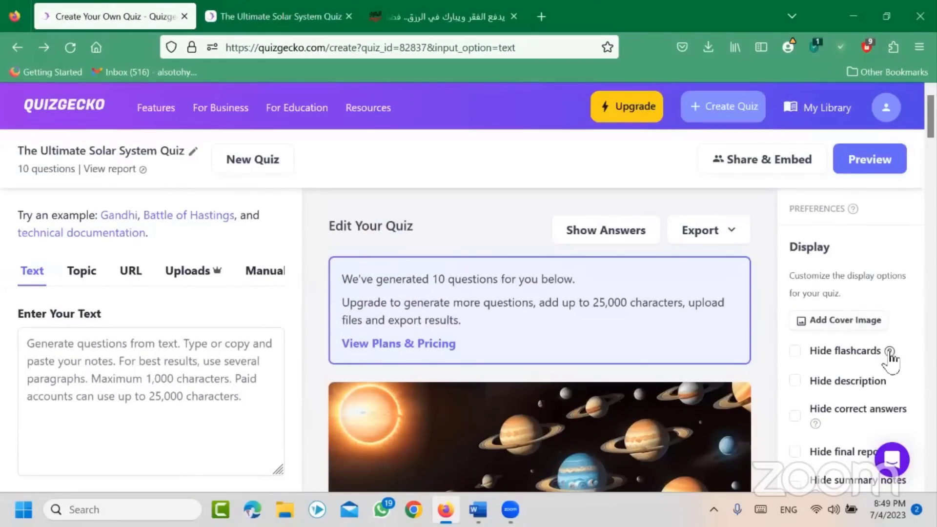
left_click(890, 351)
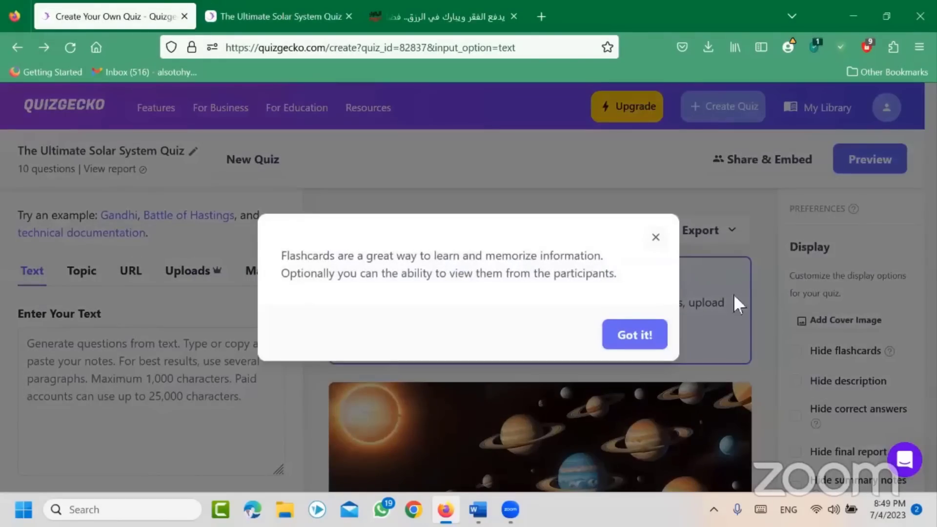
left_click(657, 240)
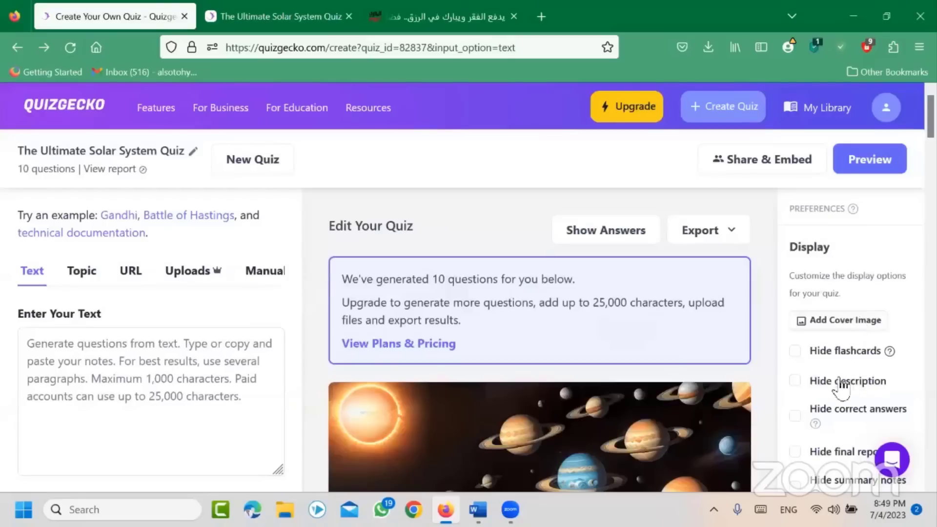
scroll(843, 364, "down", 3)
scroll(849, 359, "up", 2)
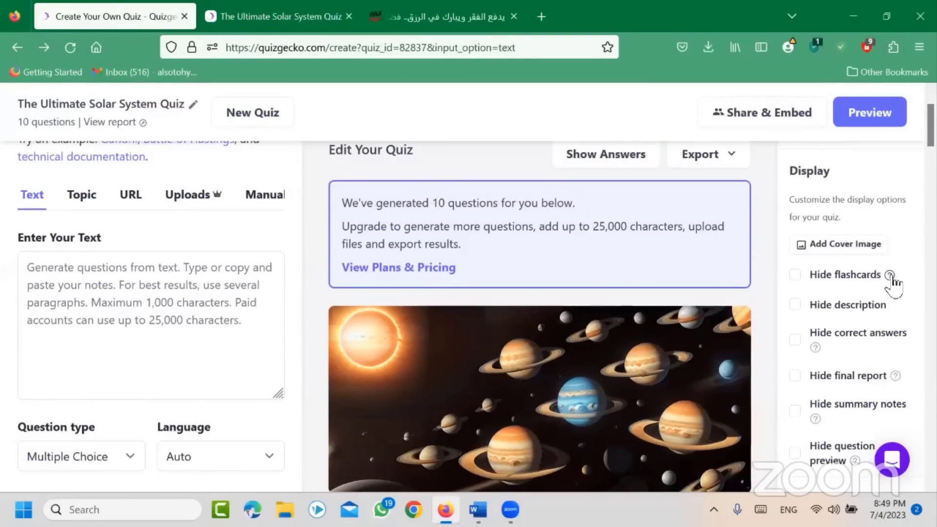
left_click(890, 277)
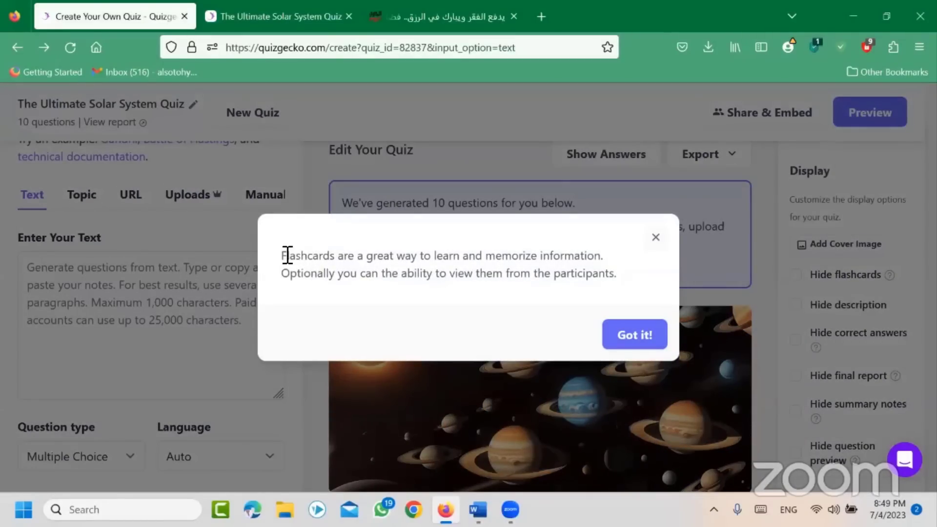
left_click_drag(286, 256, 620, 274)
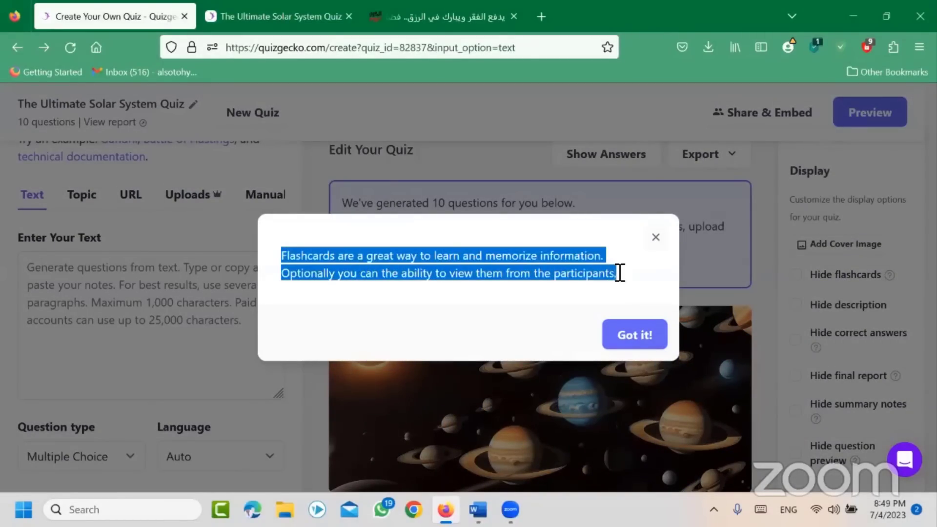
left_click(656, 240)
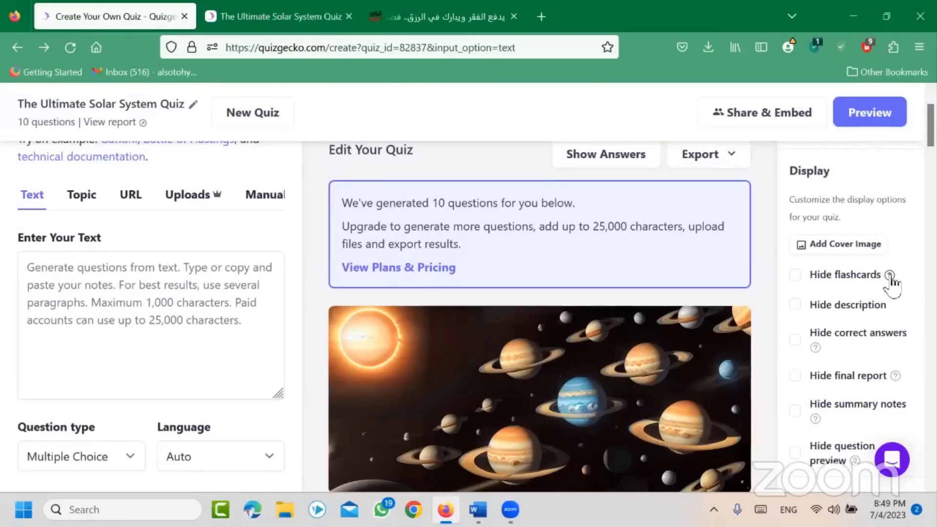
left_click(816, 347)
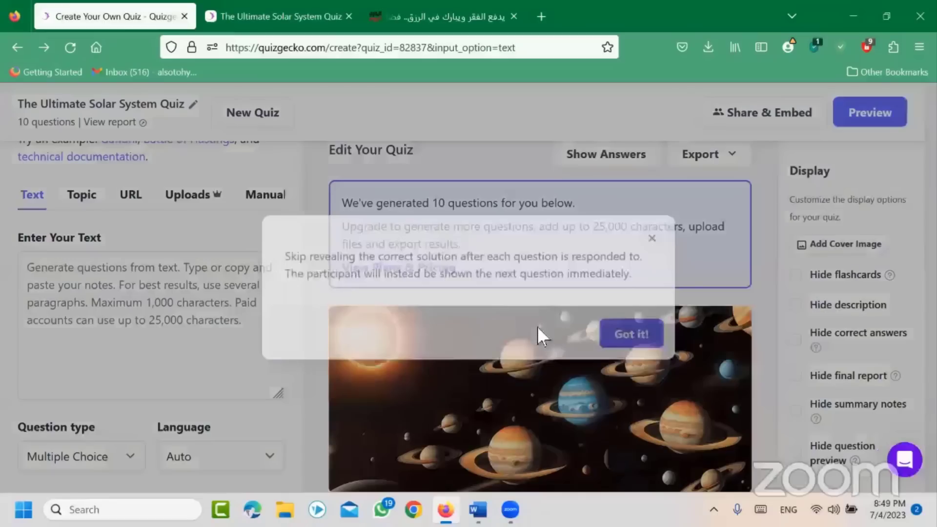
left_click(655, 238)
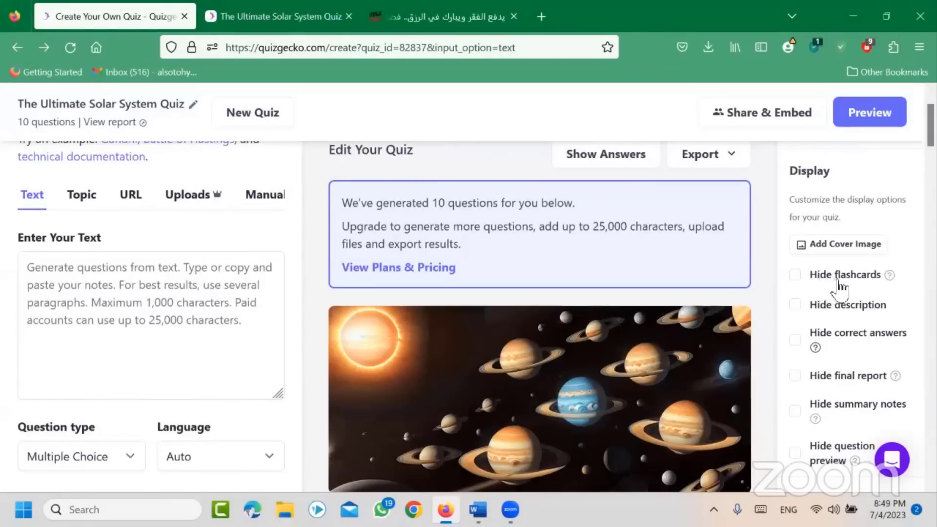
- Switch to the played quiz, view its study flashcards and go back to the quiz's overview page
key("ctrl+Tab")
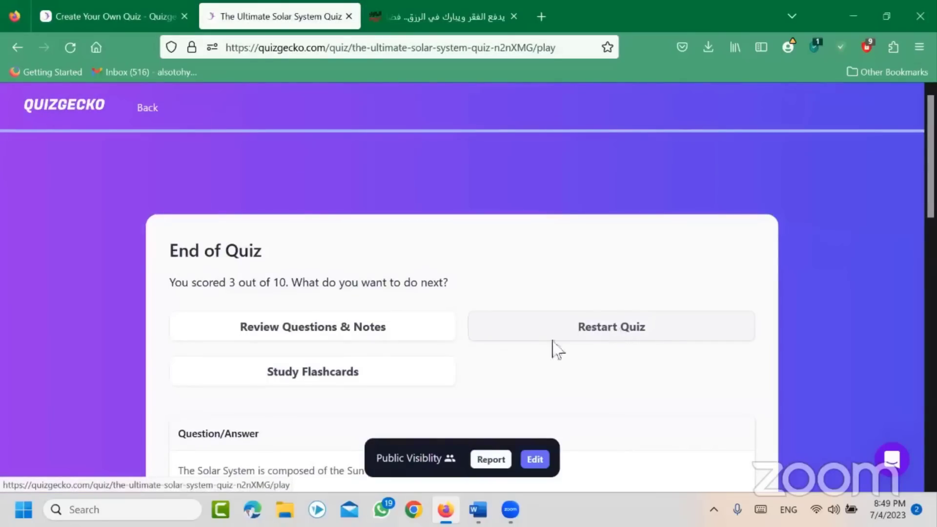
left_click(389, 386)
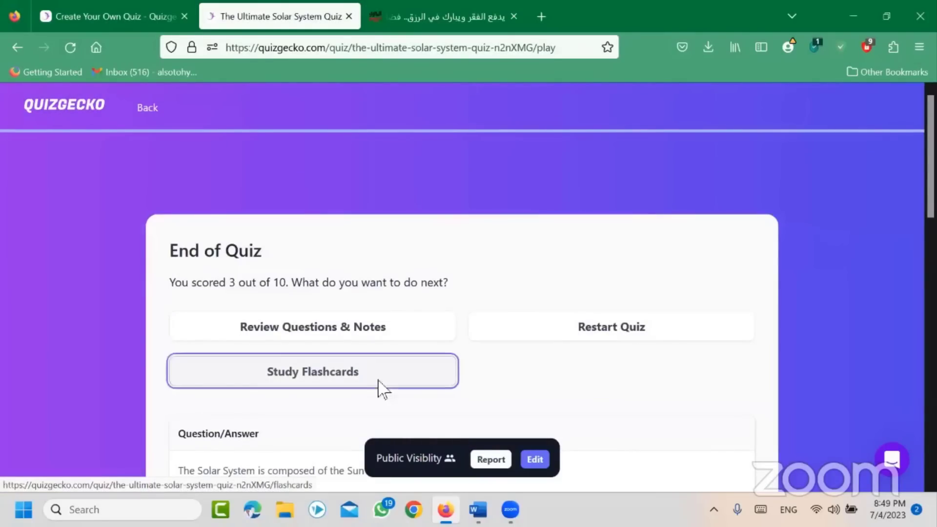
left_click(487, 320)
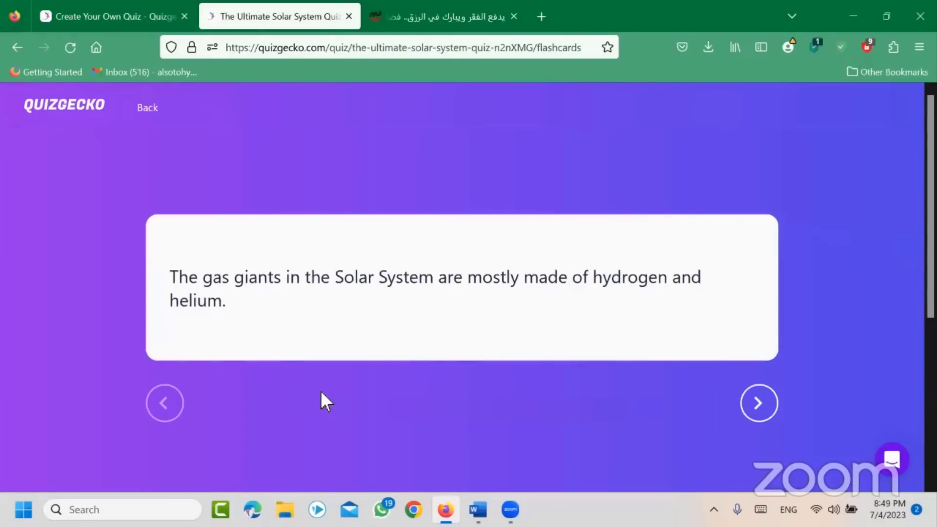
left_click(151, 109)
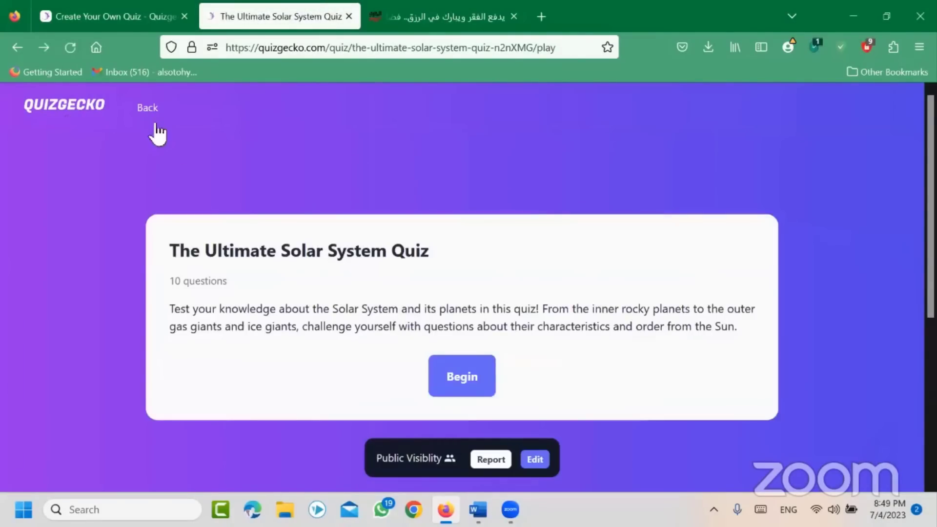
left_click(148, 110)
left_click(494, 325)
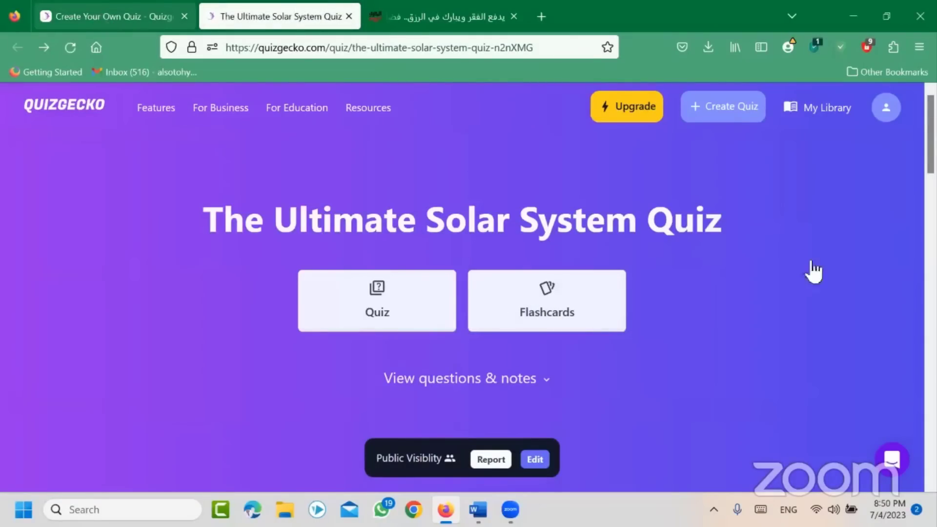
- Enable Hide flashcards in the quiz editor and reload the quiz's overview page to check the change
key("ctrl+Page_Up")
left_click(795, 275)
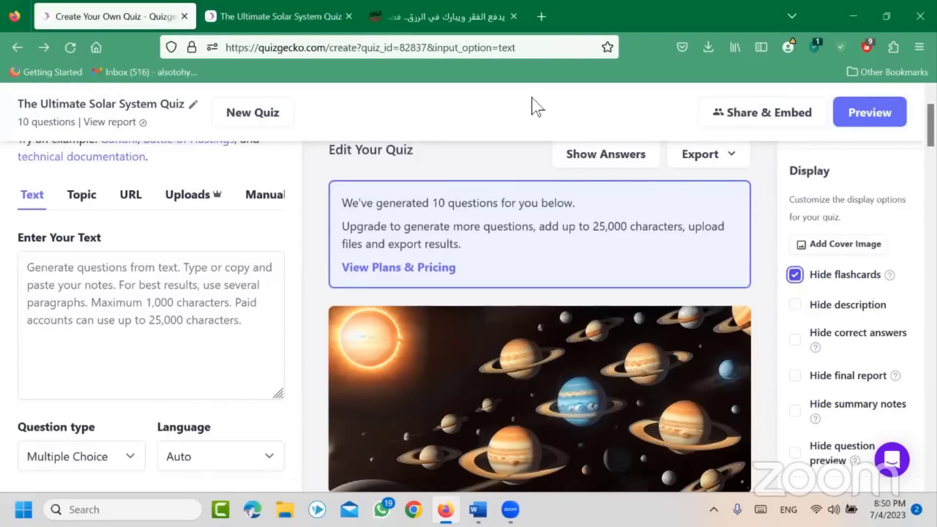
left_click(284, 17)
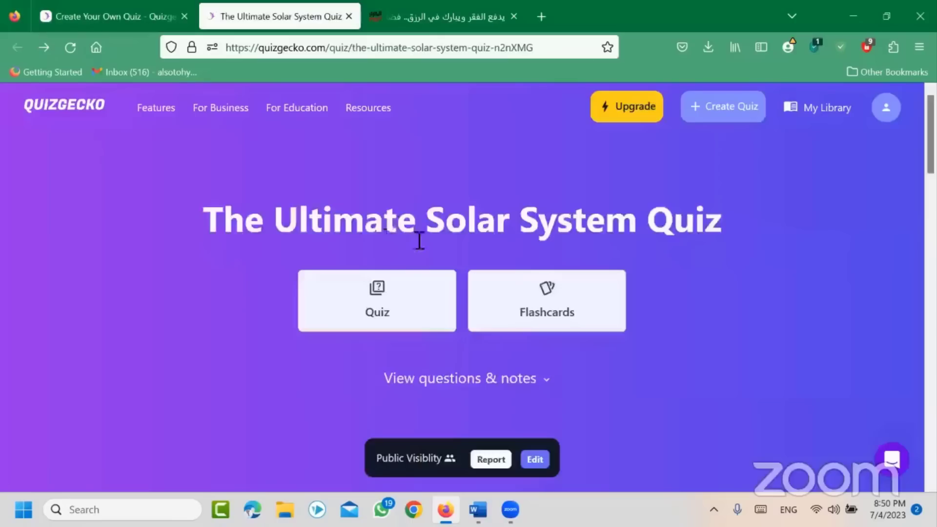
left_click(71, 48)
scroll(504, 274, "down", 3)
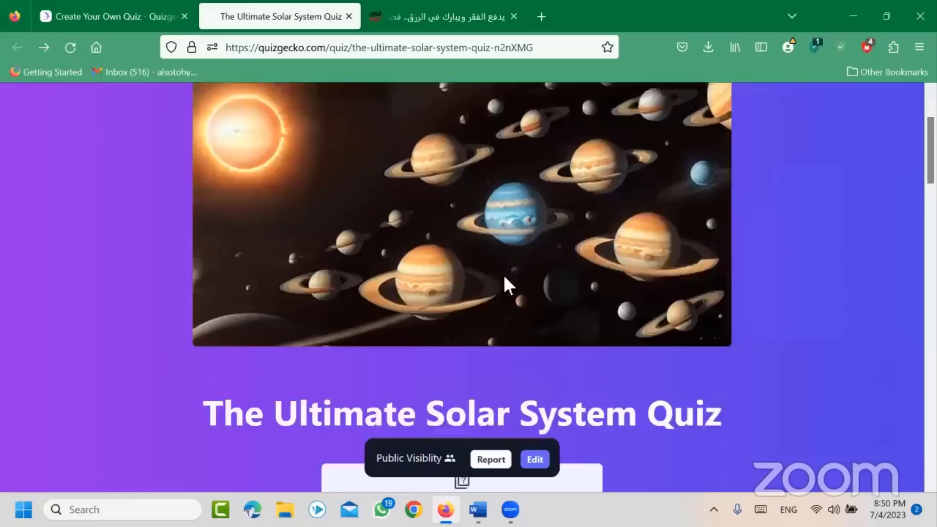
- Examine the reloaded quiz overview page, from the cover image to the study options under the title
scroll(584, 286, "down", 4)
scroll(580, 278, "up", 2)
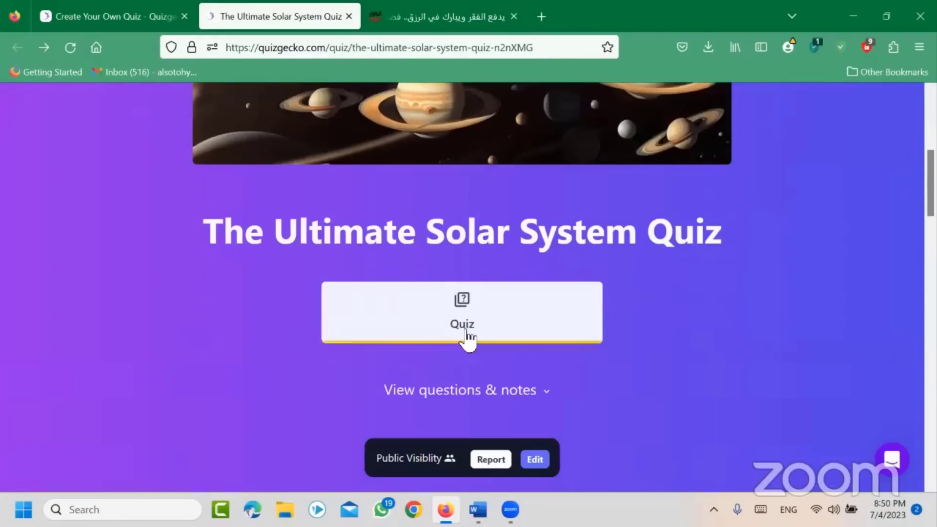
scroll(463, 341, "up", 5)
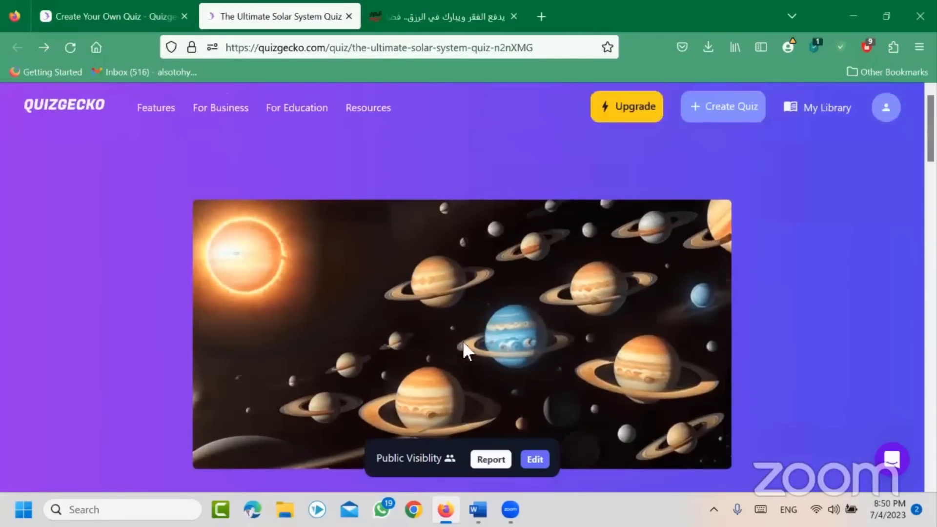
scroll(462, 341, "down", 3)
scroll(471, 337, "down", 2)
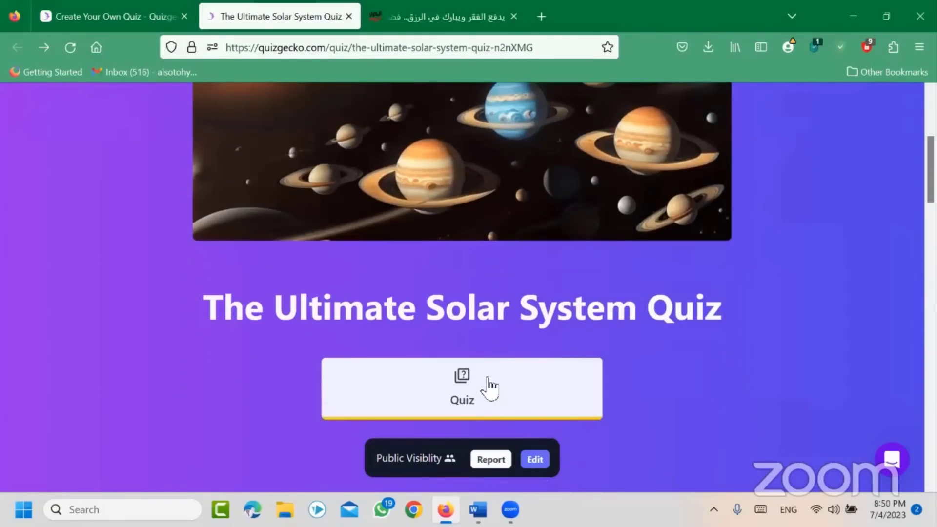
scroll(482, 390, "up", 5)
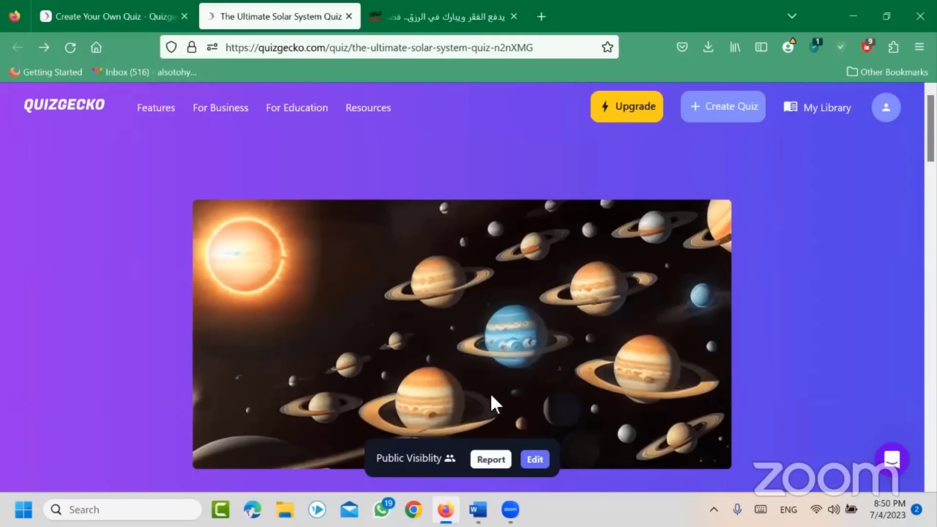
scroll(512, 405, "down", 5)
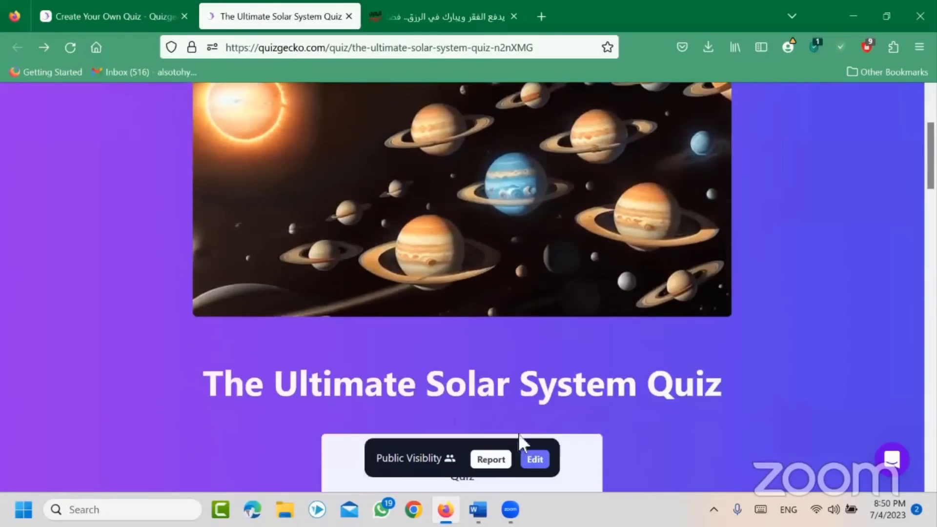
scroll(523, 408, "down", 1)
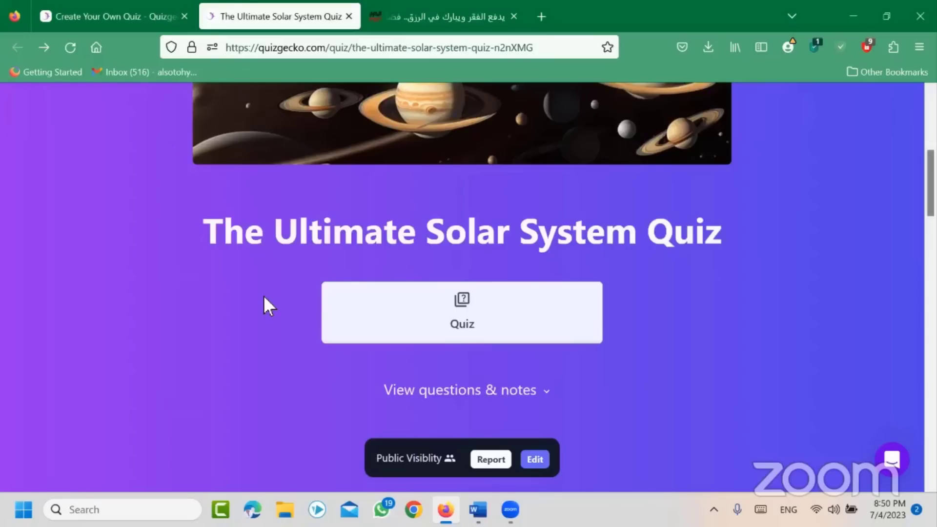
scroll(346, 328, "up", 2)
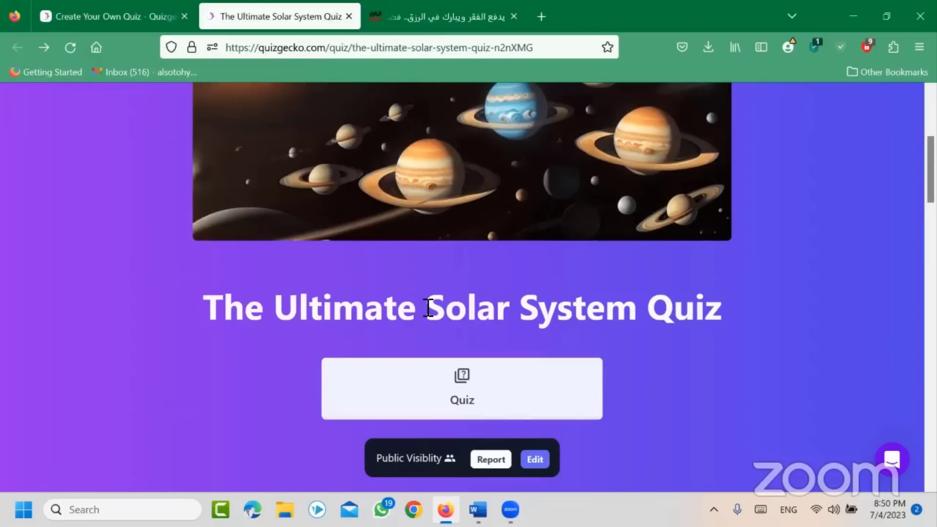
scroll(461, 268, "up", 1)
scroll(488, 325, "down", 3)
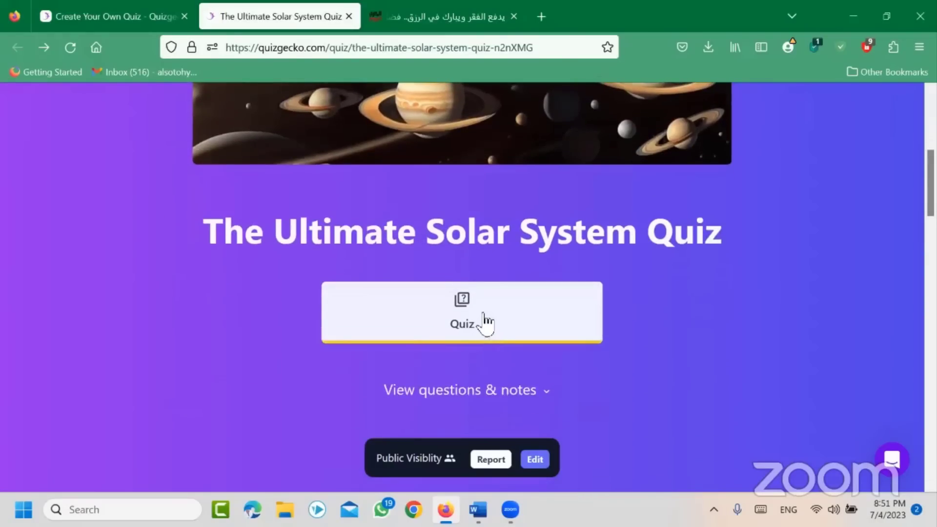
- Enable Hide description and turn off Hide flashcards in the quiz editor's display options
left_click(94, 16)
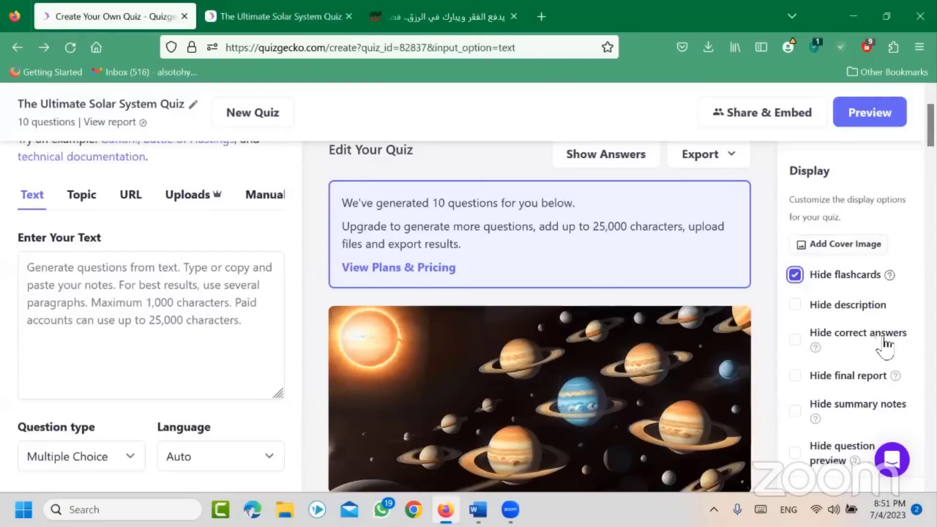
left_click(795, 305)
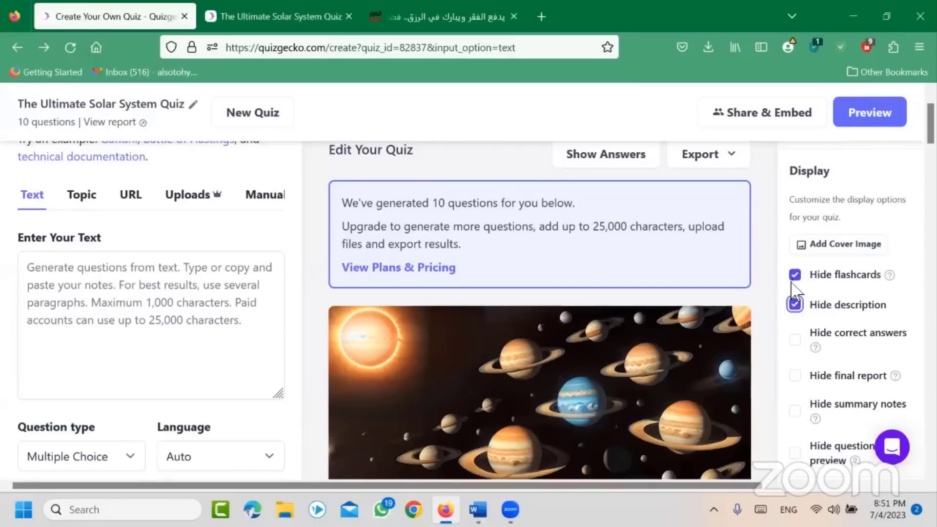
left_click(795, 275)
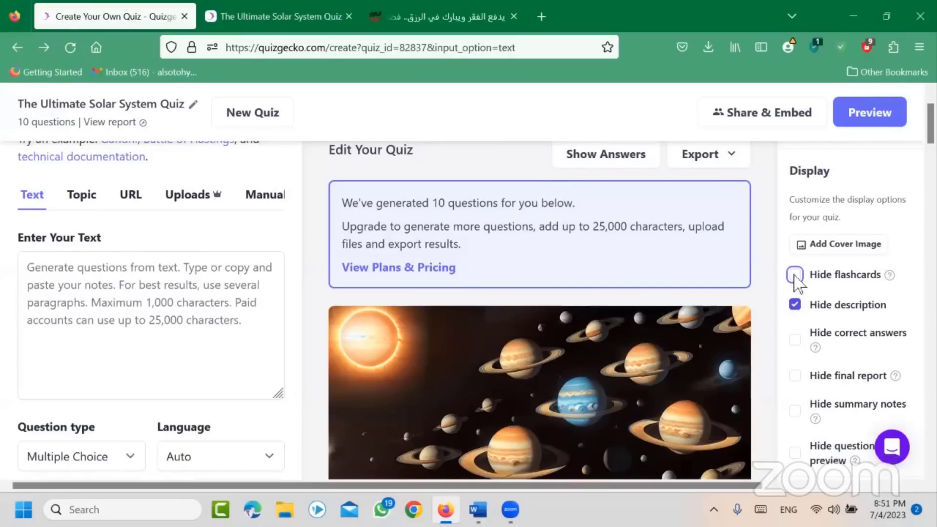
- Find the Description section below the questions on the quiz's overview page and highlight its heading and text
left_click(250, 16)
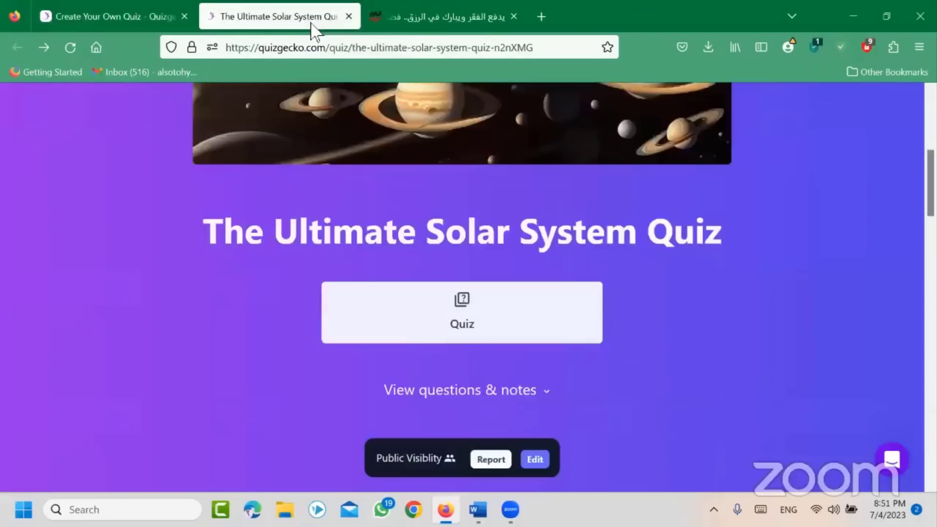
scroll(439, 317, "down", 15)
scroll(311, 252, "up", 1)
scroll(311, 251, "up", 2)
scroll(319, 309, "up", 4)
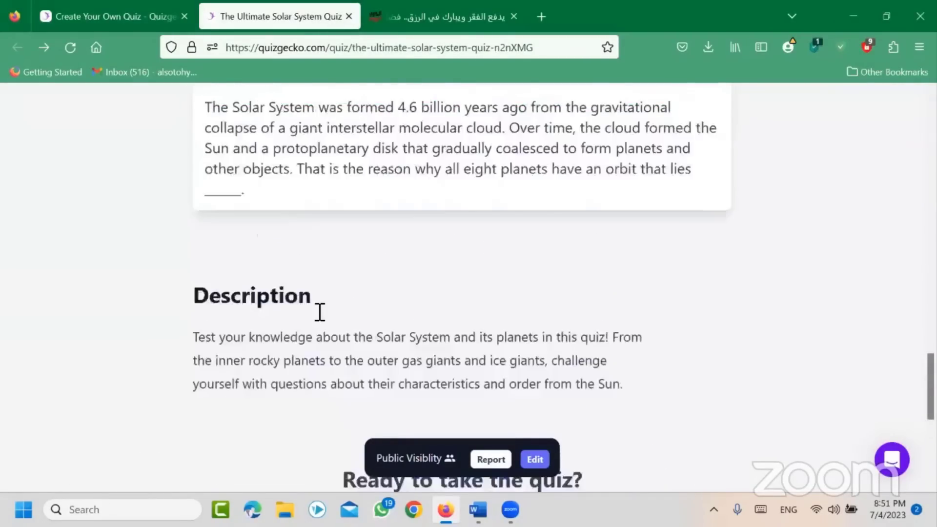
scroll(328, 261, "down", 3)
scroll(357, 237, "up", 5)
scroll(342, 258, "down", 7)
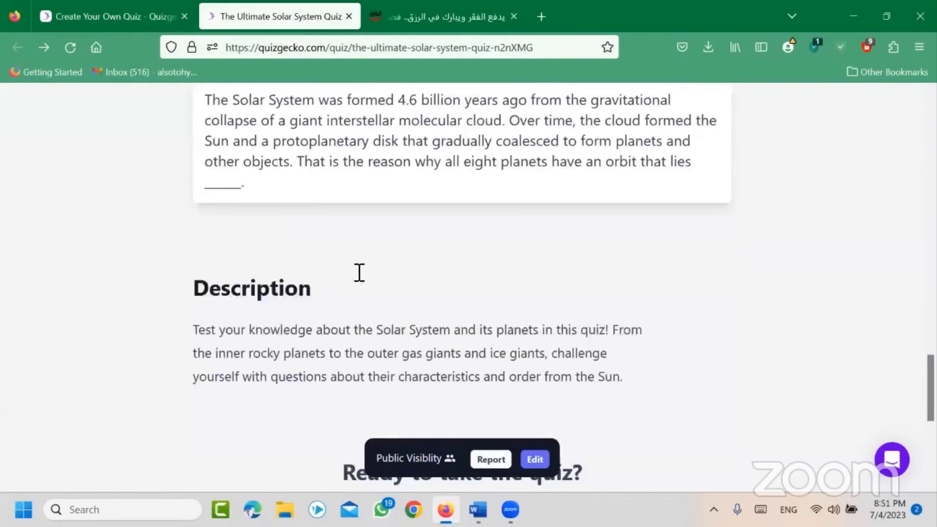
left_click_drag(627, 301, 178, 231)
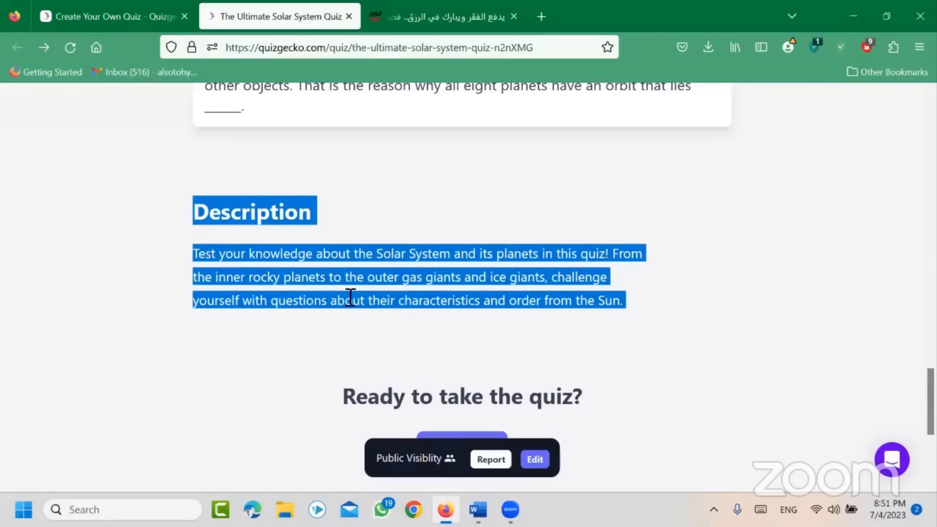
scroll(333, 271, "up", 8)
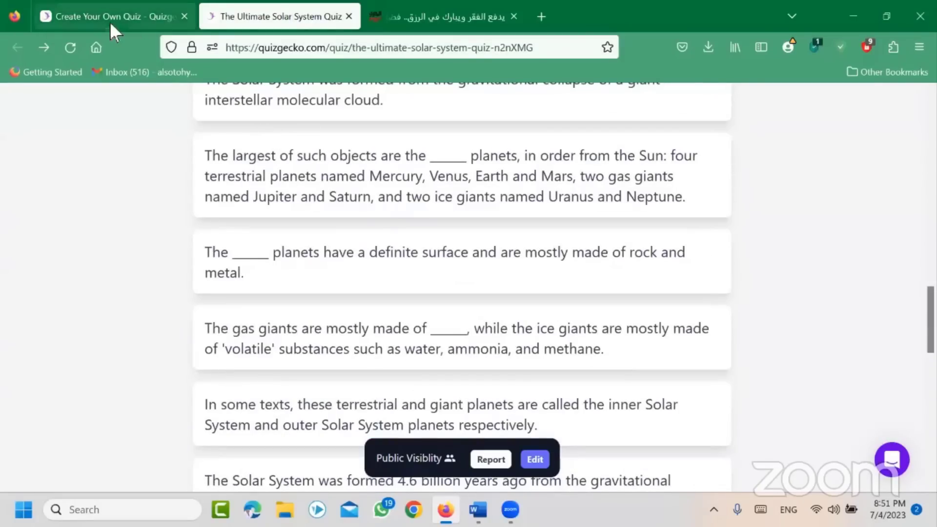
- Recheck the display options in the editor, reload the quiz's overview page and inspect the area below the last question
left_click(110, 20)
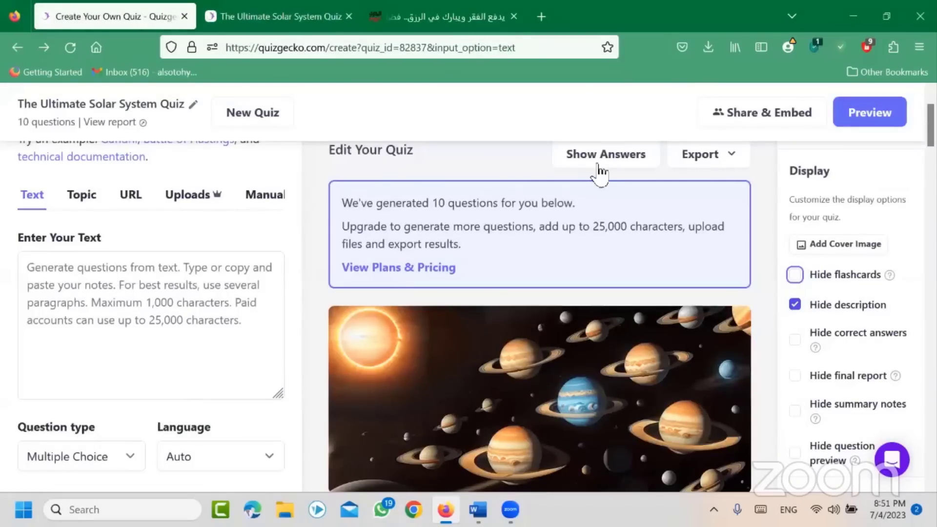
key("ctrl+Tab")
left_click(70, 48)
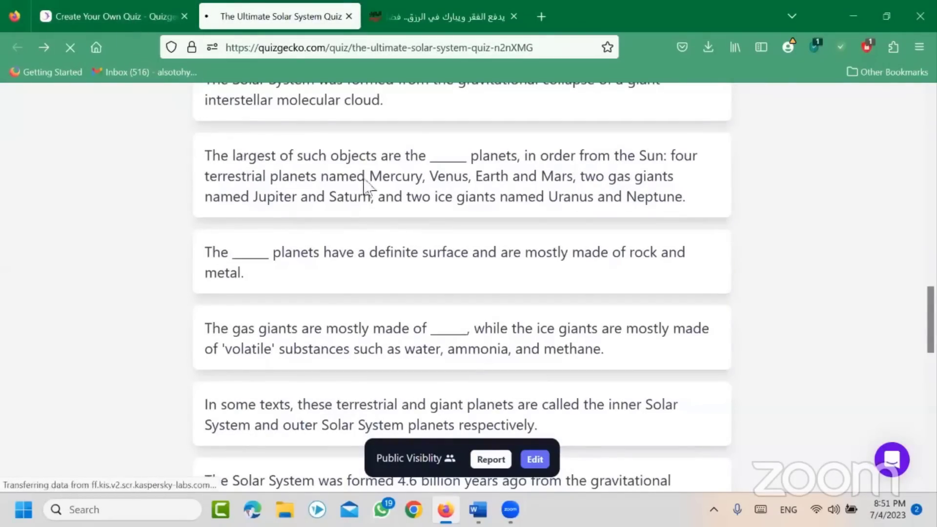
scroll(473, 262, "down", 10)
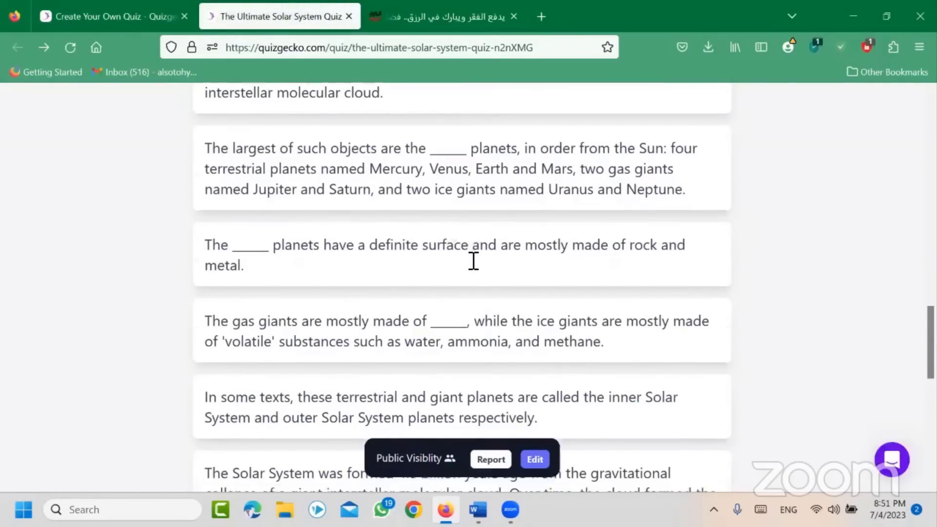
scroll(393, 317, "up", 5)
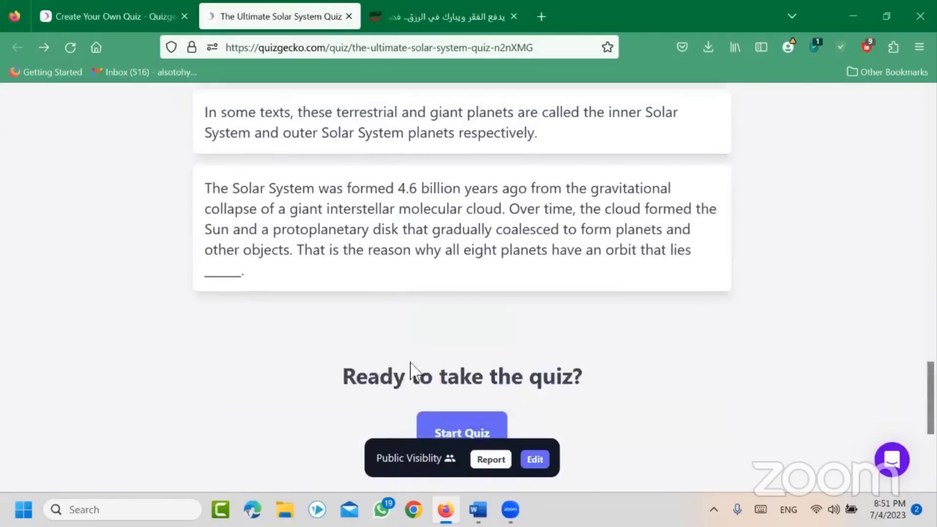
- Enable Hide correct answers in the quiz editor's display options and check the first question in the editor
key("ctrl+shift+Tab")
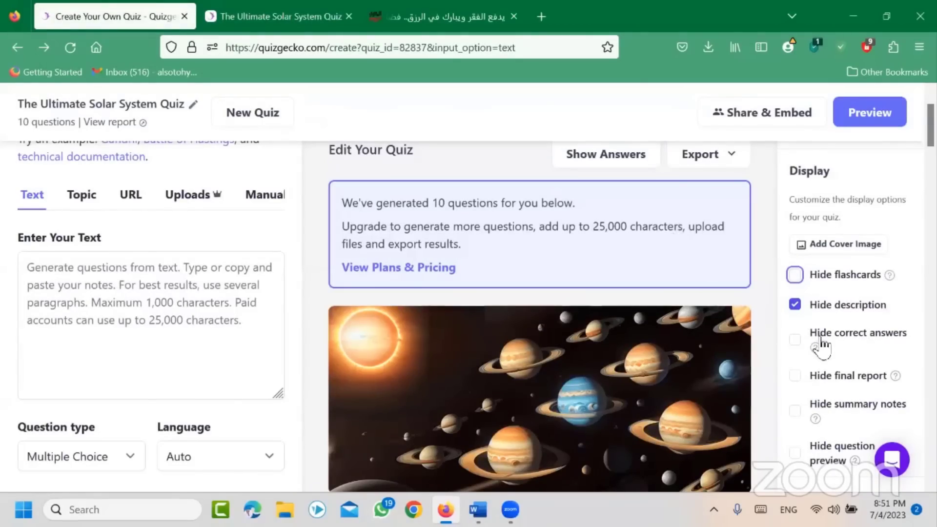
scroll(653, 272, "down", 5)
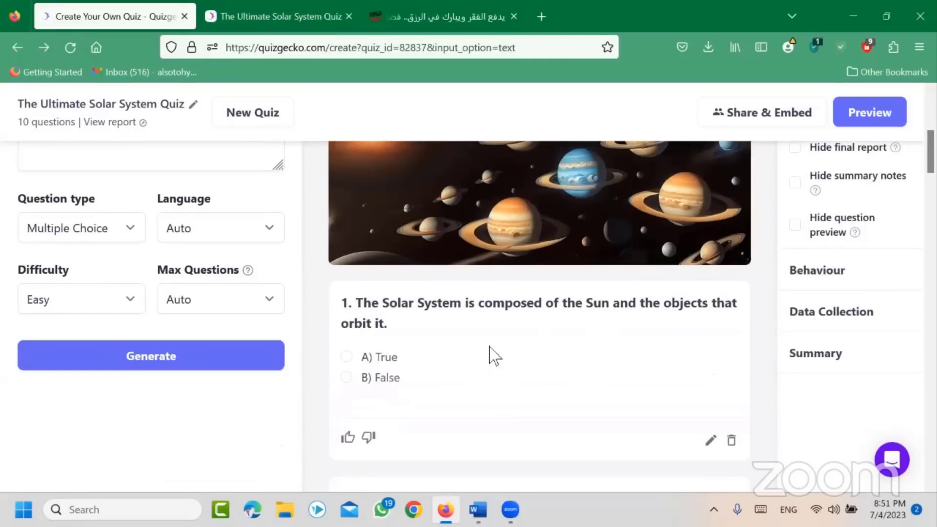
scroll(540, 356, "up", 7)
scroll(670, 282, "down", 4)
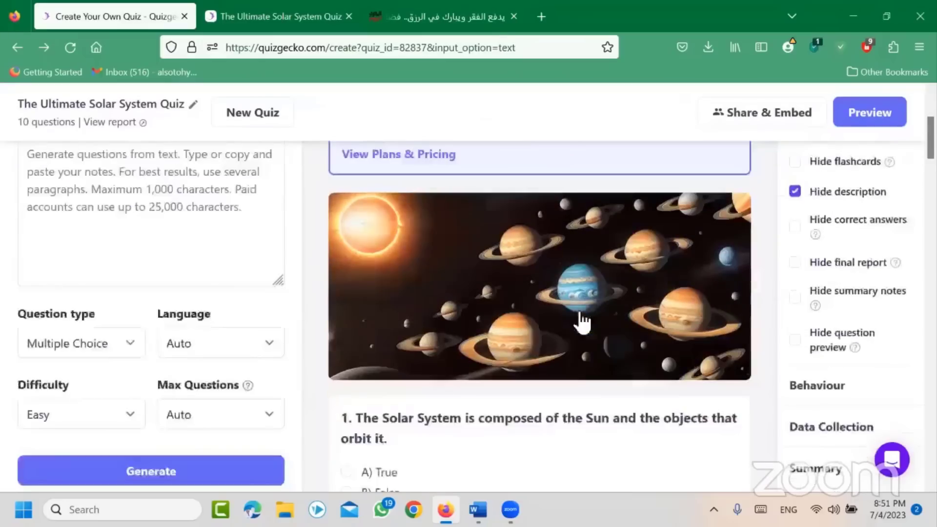
scroll(508, 371, "down", 1)
scroll(683, 332, "down", 2)
scroll(772, 300, "up", 3)
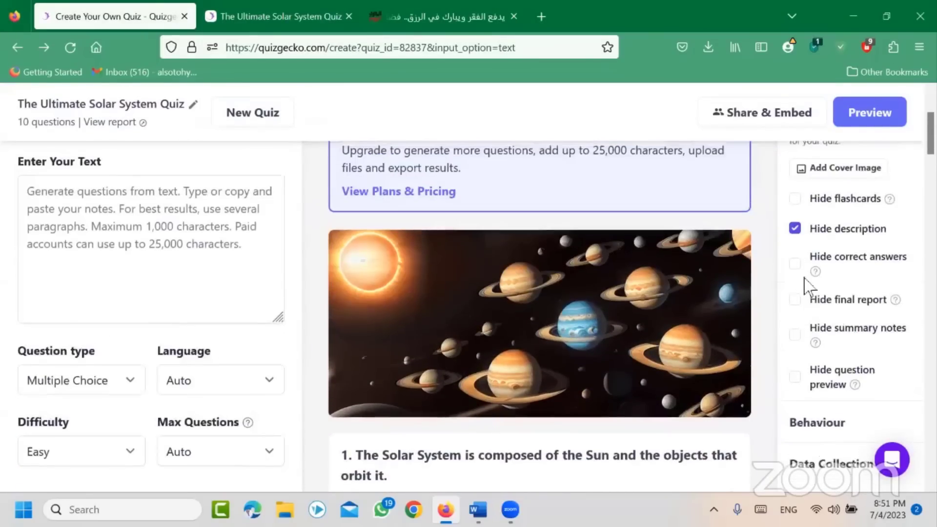
left_click(796, 266)
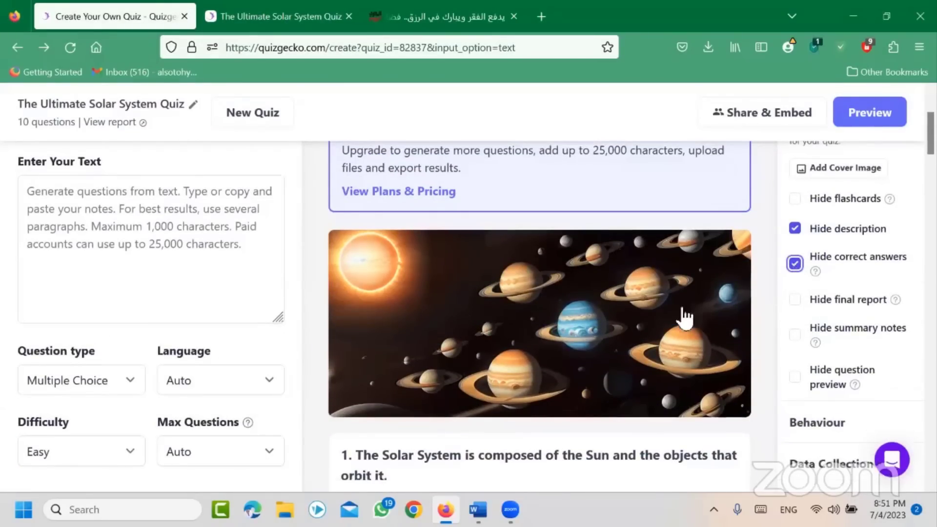
scroll(682, 312, "down", 4)
scroll(530, 243, "up", 2)
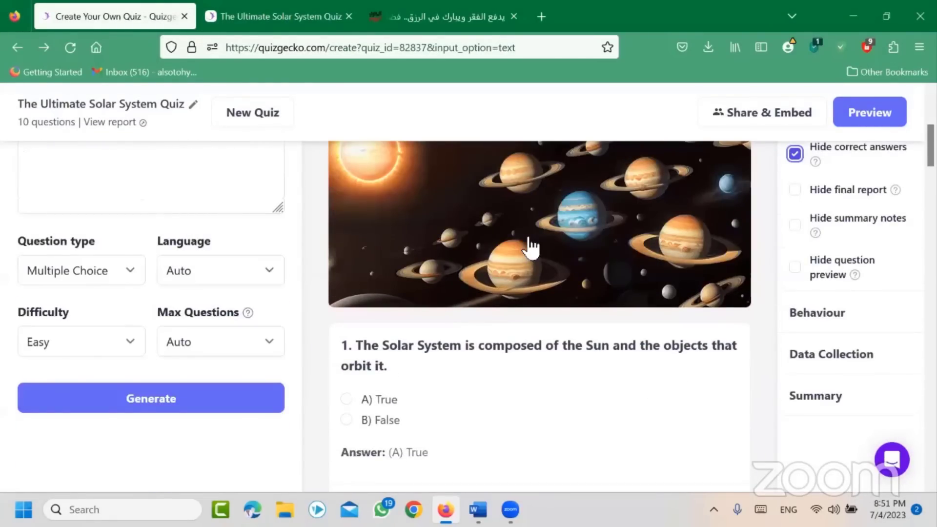
- Glance at the question list on the overview page, then turn off Hide description in the editor and review the first question
key("ctrl+Tab")
scroll(389, 319, "up", 12)
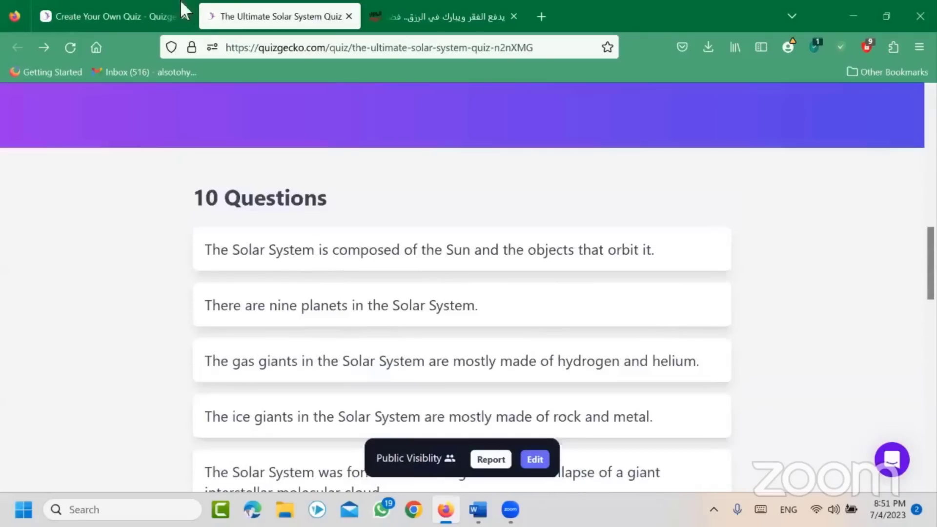
key("ctrl+shift+Tab")
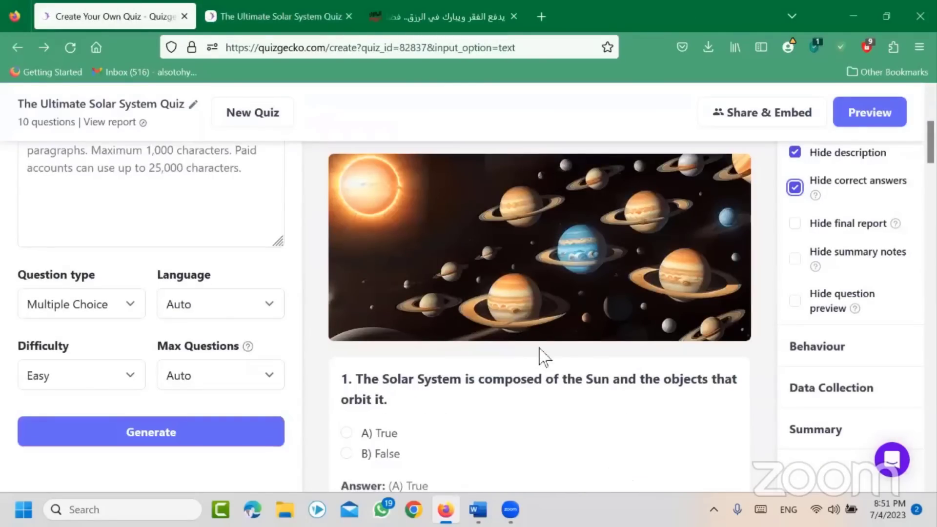
scroll(541, 356, "up", 2)
left_click(795, 228)
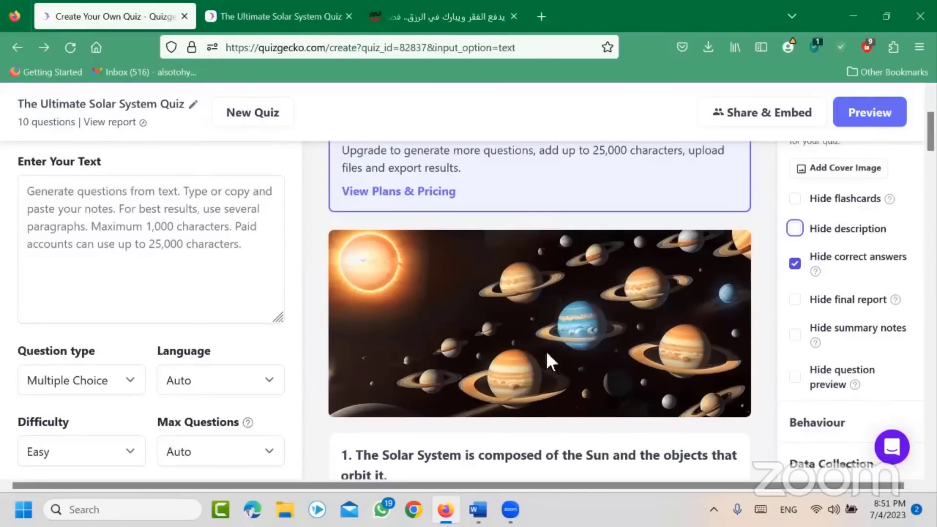
scroll(410, 395, "down", 4)
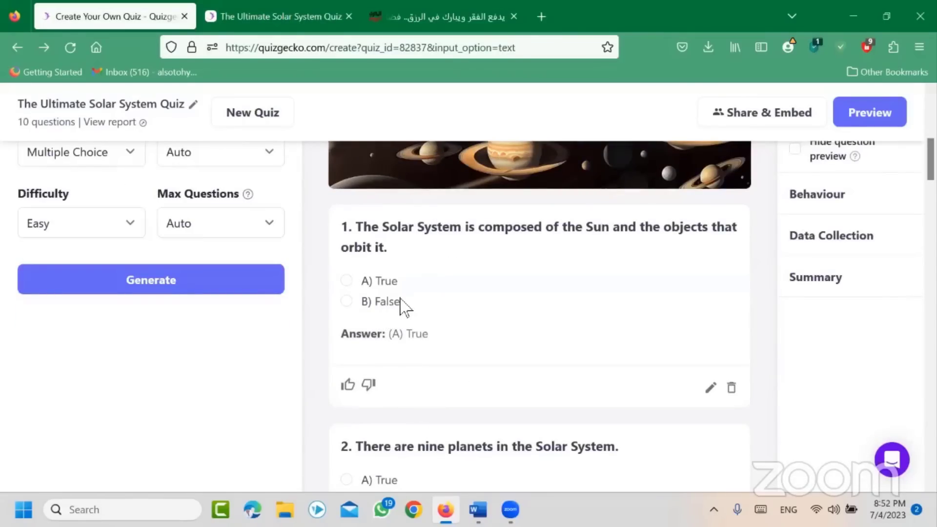
scroll(405, 302, "up", 1)
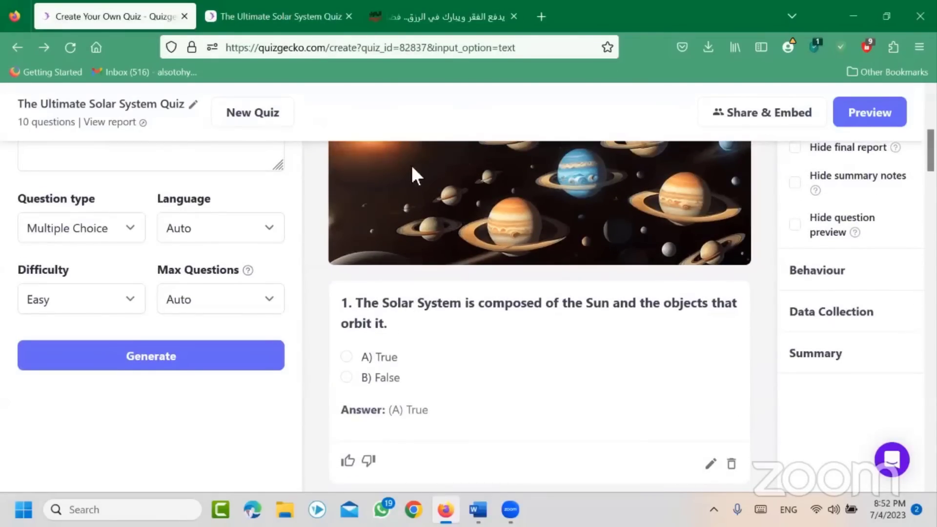
- Start the quiz from its overview page and answer True to the first question about the Solar System's composition
key("ctrl+Tab")
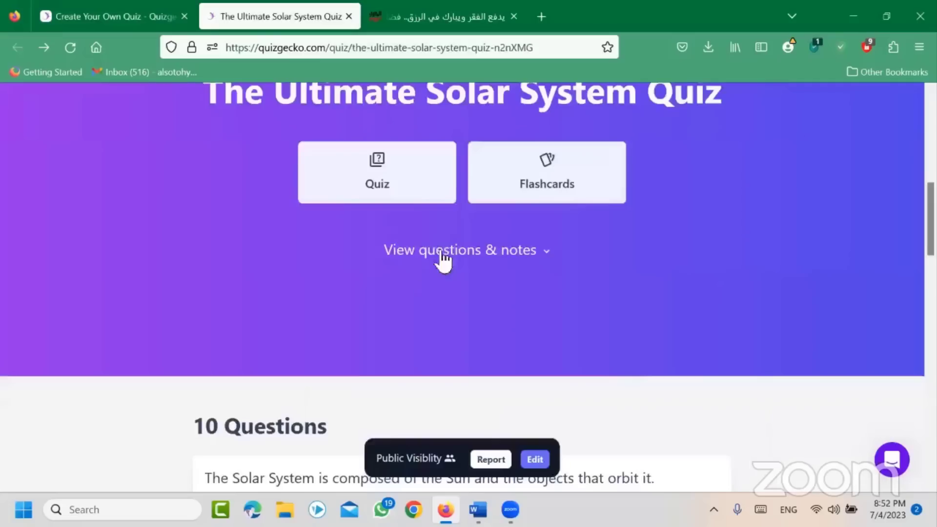
left_click(391, 197)
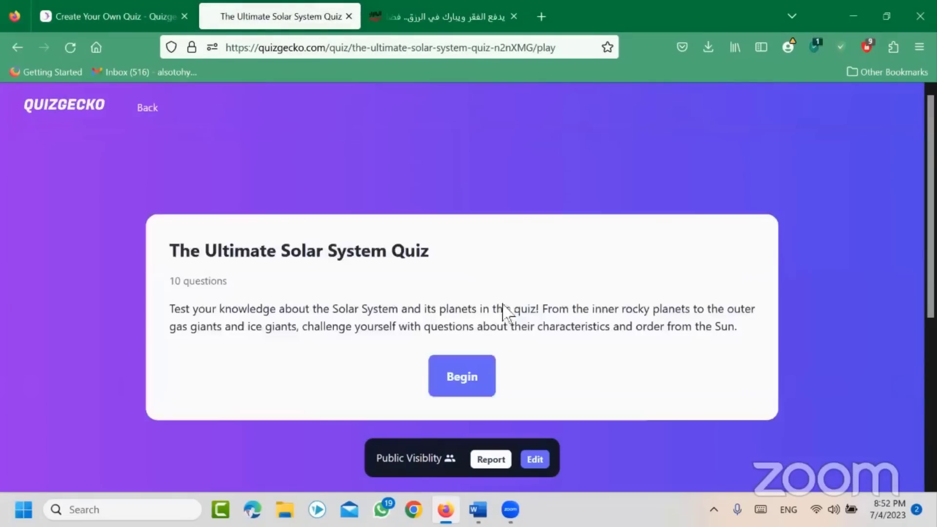
left_click(473, 385)
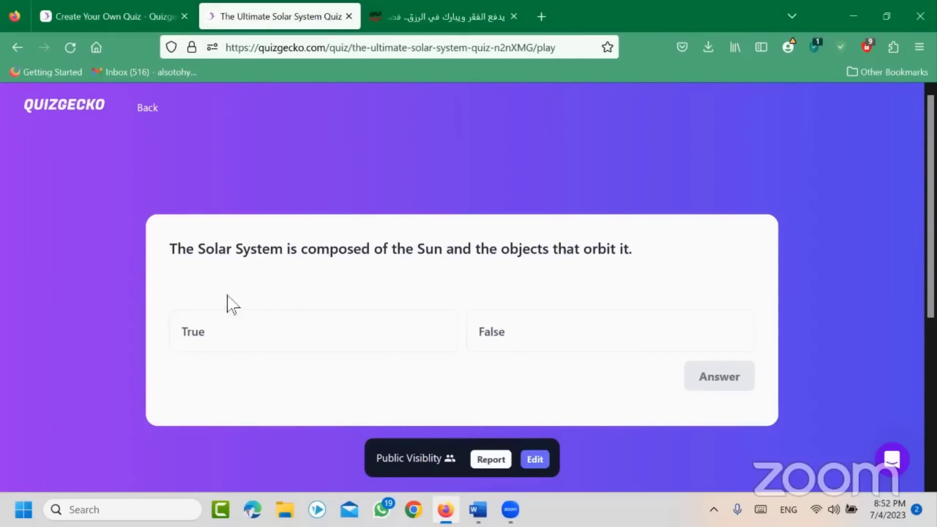
left_click(322, 341)
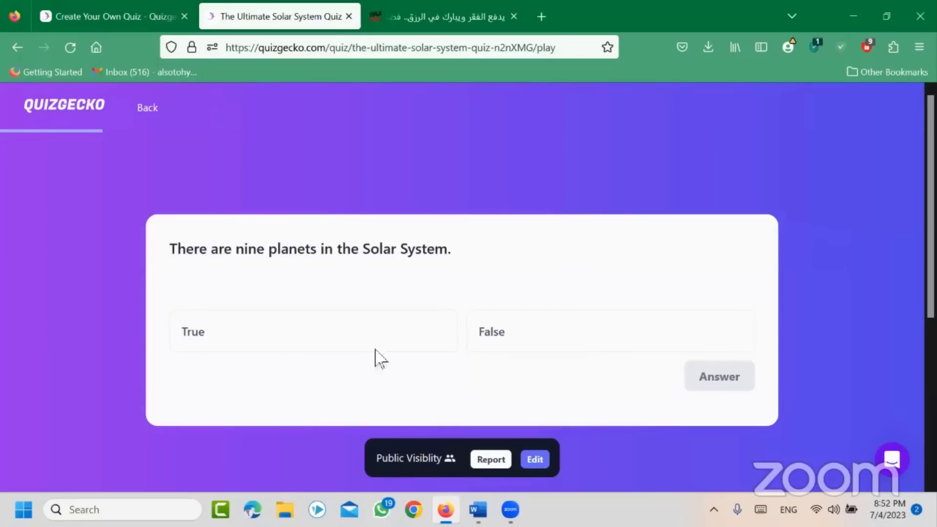
- Answer the remaining true/false questions and submit "fre" for the blank about the largest objects
left_click(417, 341)
left_click(418, 348)
left_click(517, 329)
left_click(509, 362)
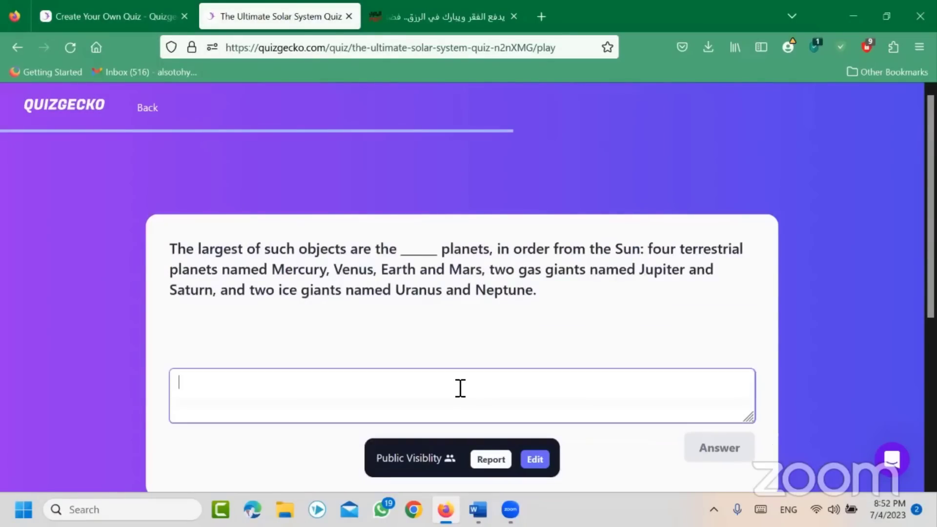
type("ter")
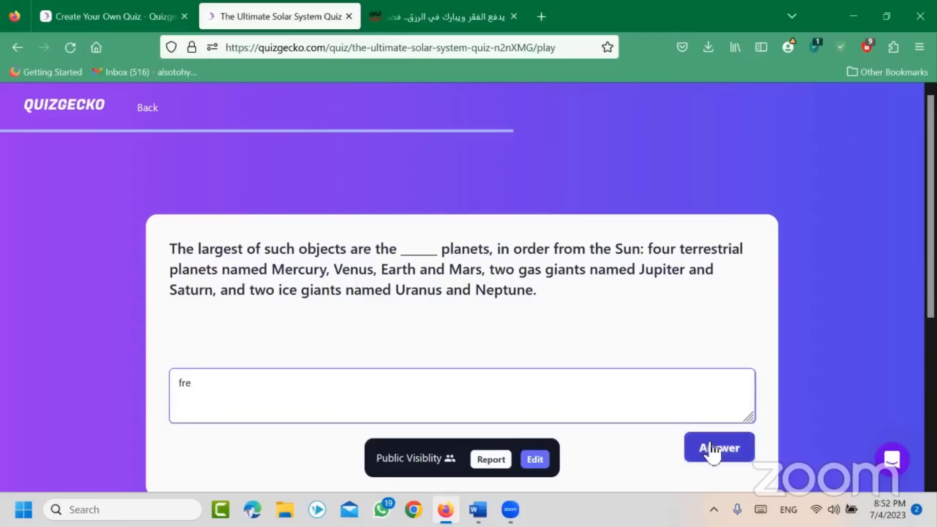
left_click(711, 449)
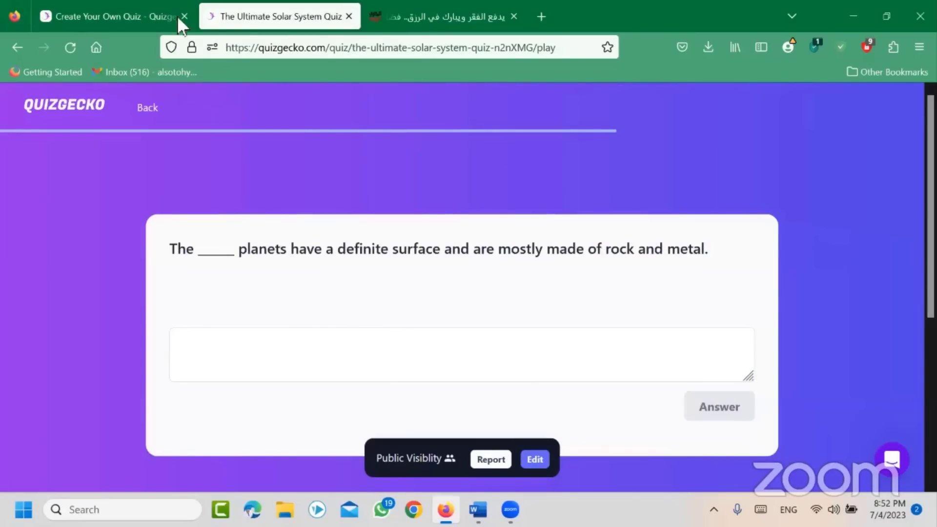
- Turn off Hide correct answers in the quiz editor's display options
left_click(149, 17)
scroll(815, 309, "up", 5)
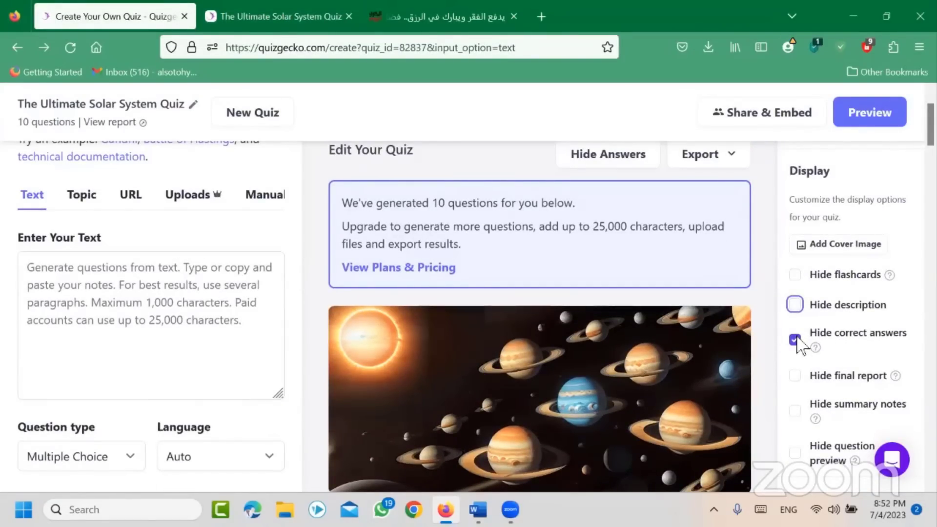
left_click(798, 340)
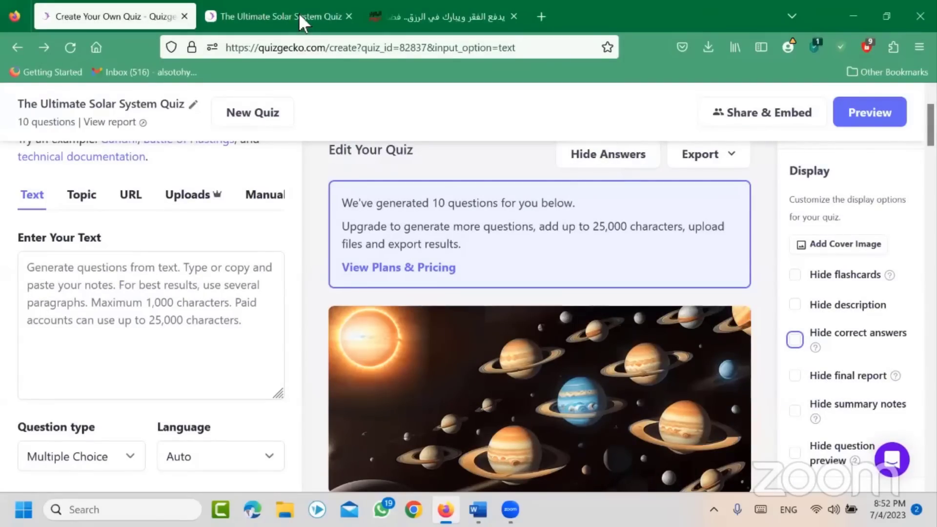
- Resume the quiz, submit an answer for the rock-and-metal planets, and submit "ds" for the gas giants blank
left_click(281, 16)
left_click(692, 411)
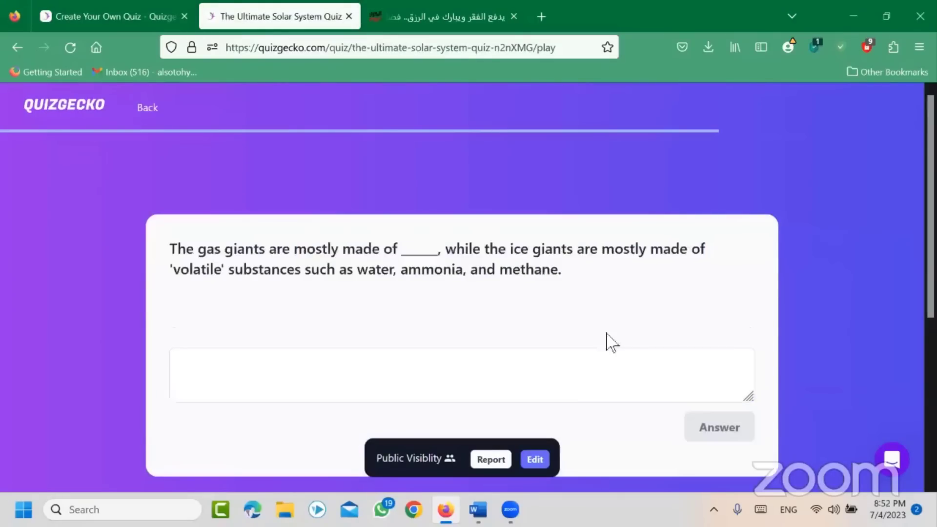
left_click(630, 375)
left_click(701, 425)
left_click(589, 384)
type("dsf")
left_click(732, 428)
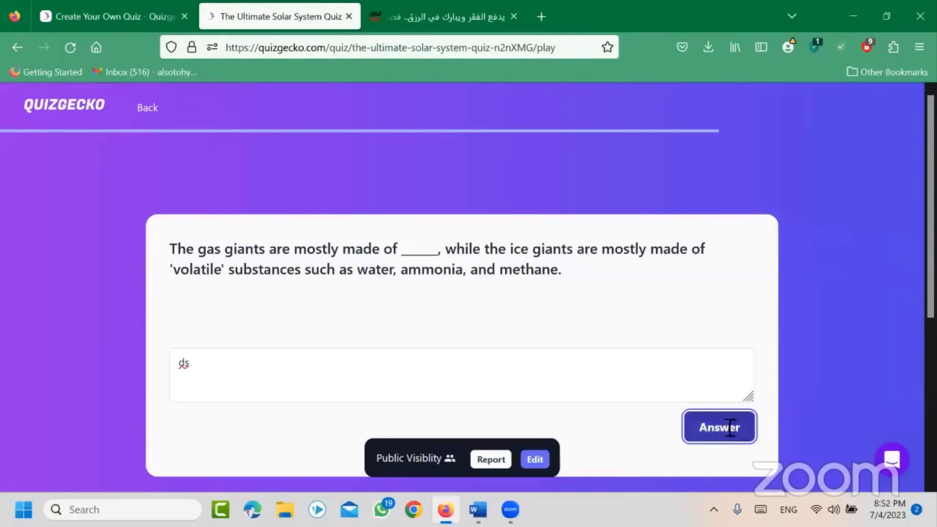
- Answer the last question about inner and outer planets with "dsff" and finish the quiz
left_click(587, 371)
type("dsf")
left_click(706, 422)
left_click(588, 423)
type("fd")
left_click(686, 461)
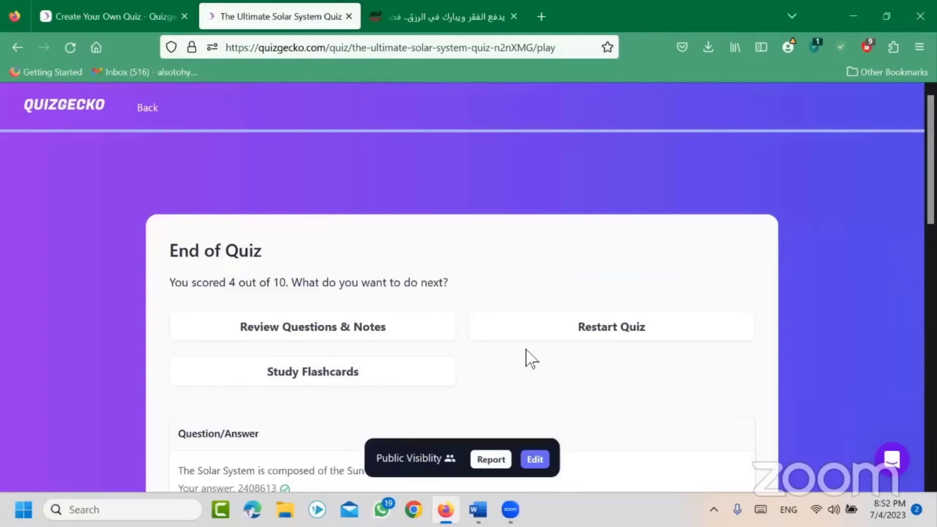
- Review the submitted answers in the end-of-quiz results, try to open the report, and stay on the results page
scroll(495, 344, "down", 5)
scroll(495, 344, "down", 8)
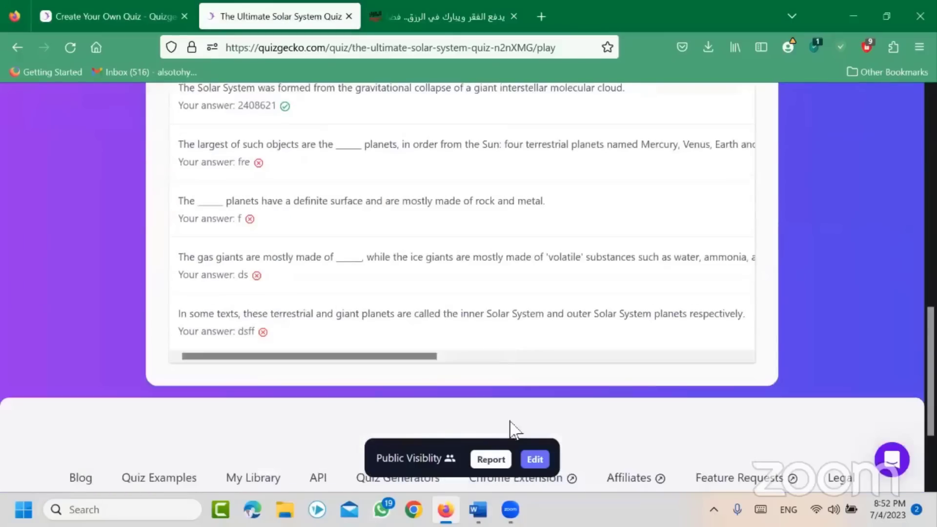
left_click(490, 463)
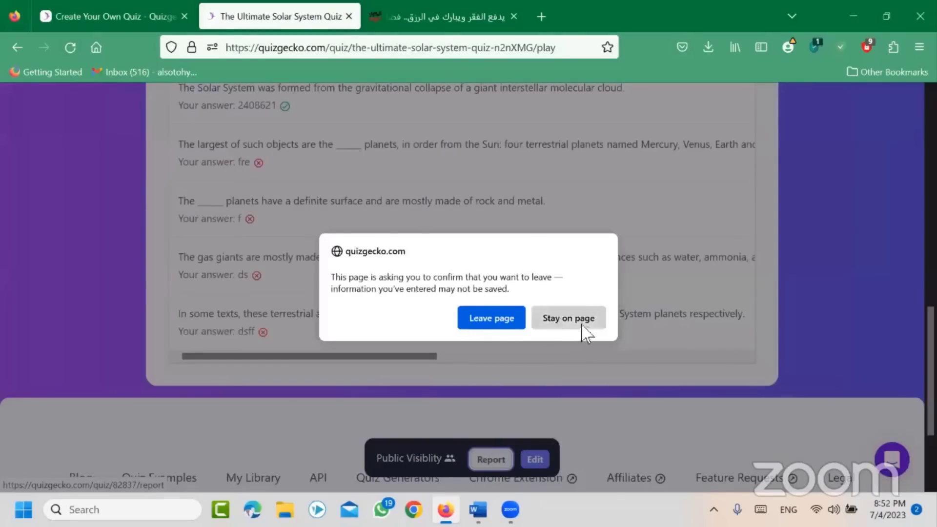
left_click(588, 328)
scroll(615, 452, "up", 2)
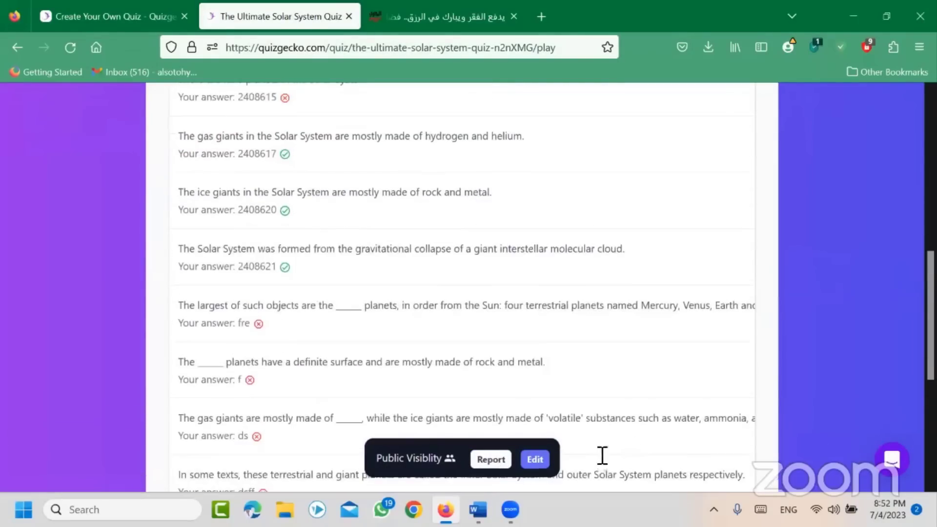
- Open the quiz report in a separate tab and examine its session statistics and upgrade notice
scroll(562, 466, "down", 5)
left_click(493, 461)
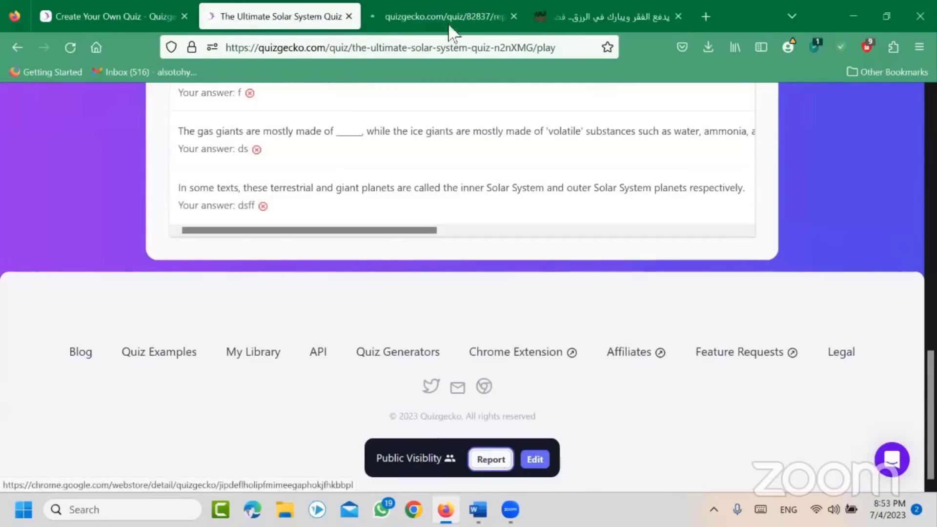
left_click(429, 16)
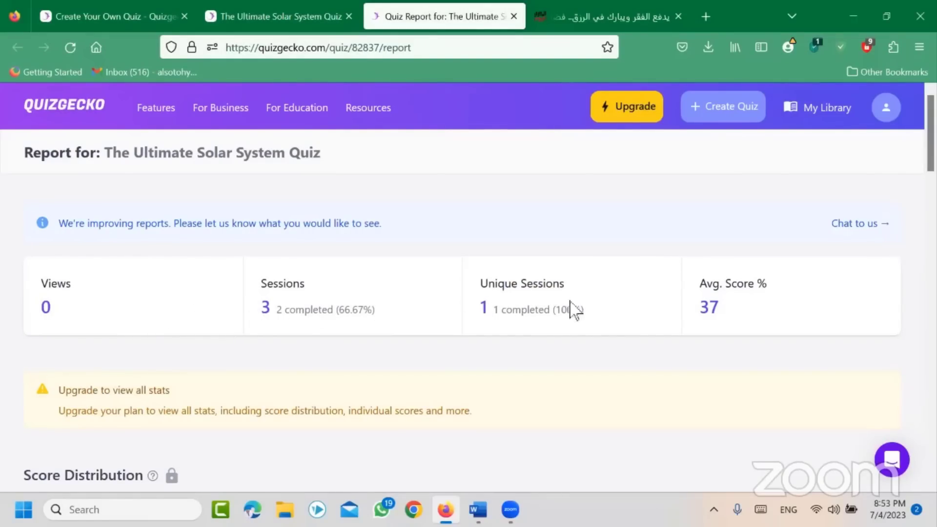
scroll(648, 356, "down", 5)
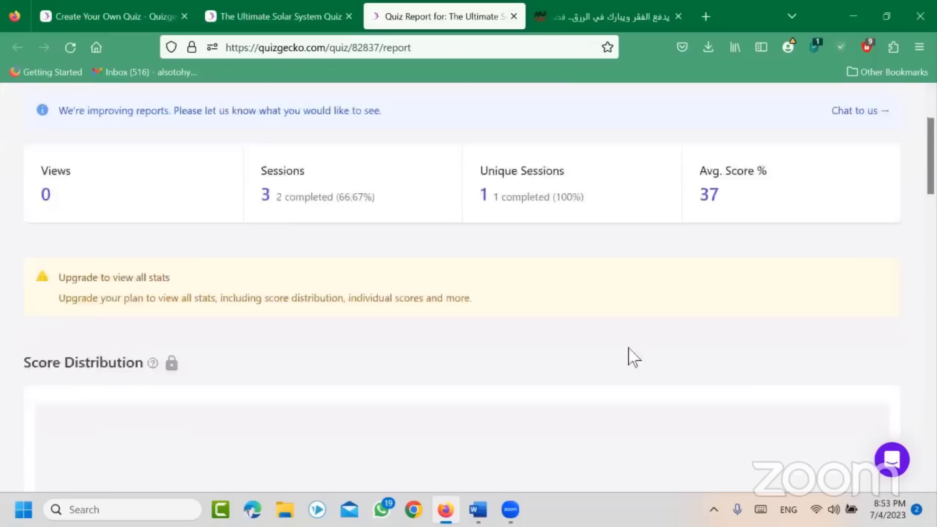
left_click_drag(59, 168, 173, 165)
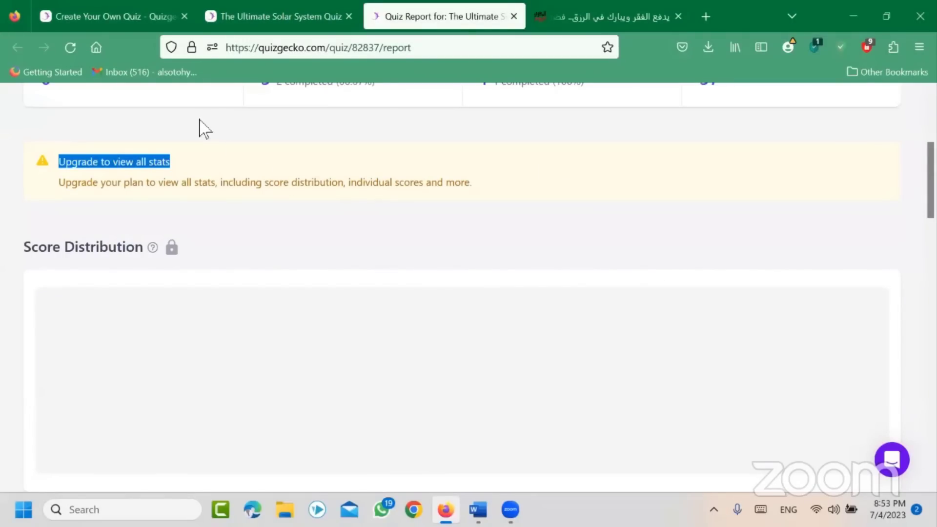
- Glance at the Word document, then compare the editor's display options with the quiz results and report pages
left_click(136, 16)
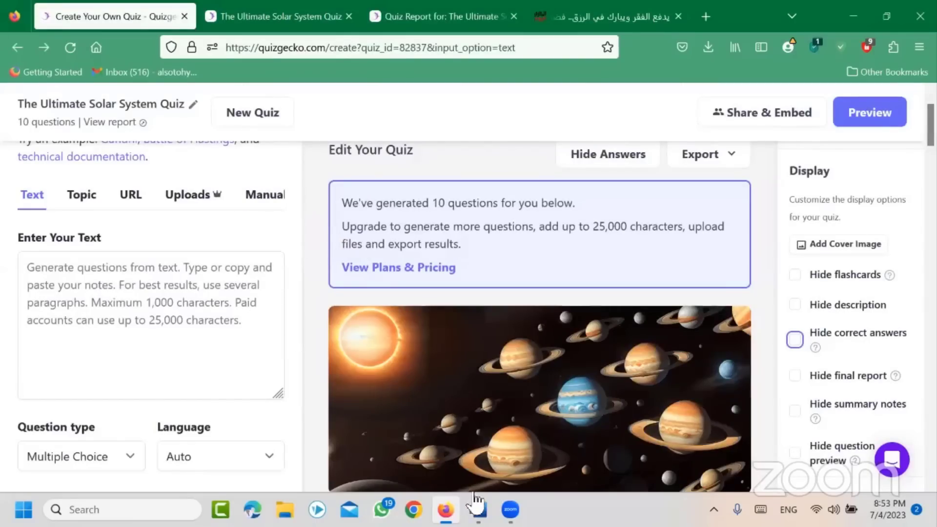
left_click(478, 508)
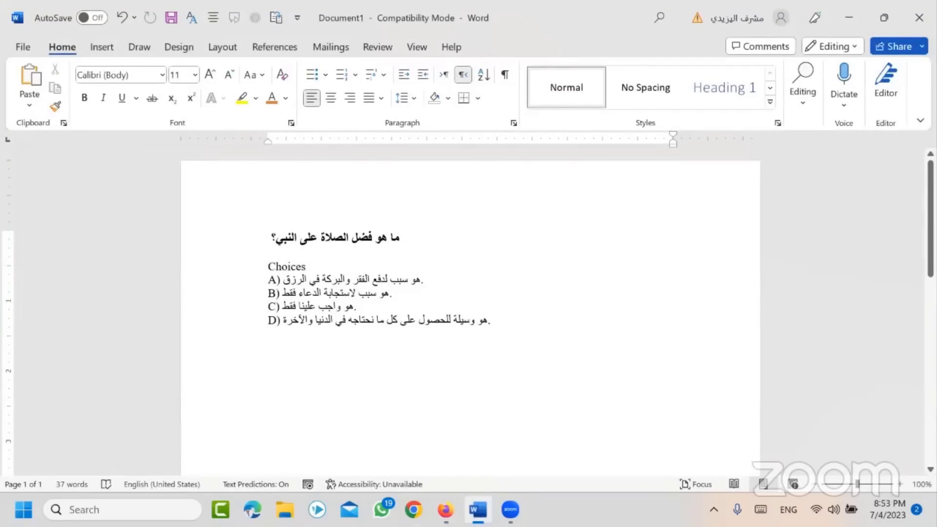
left_click(478, 510)
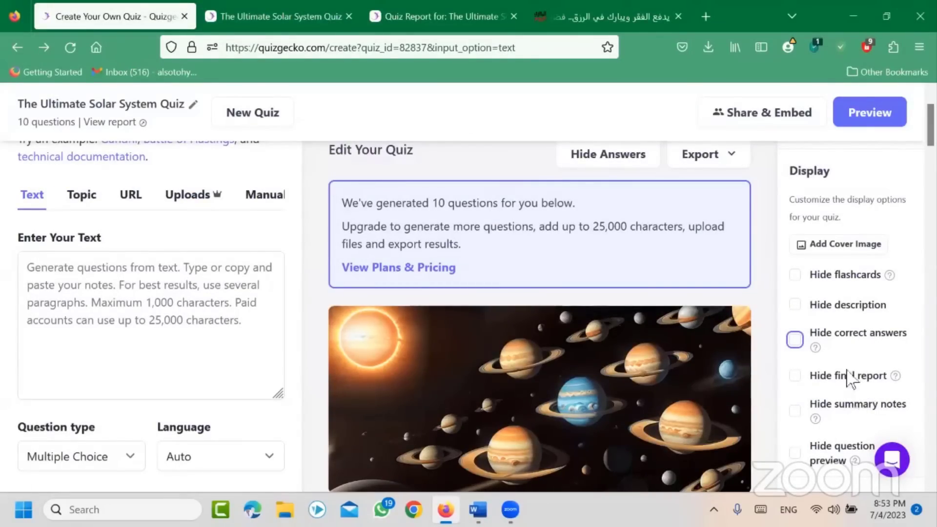
scroll(830, 313, "down", 2)
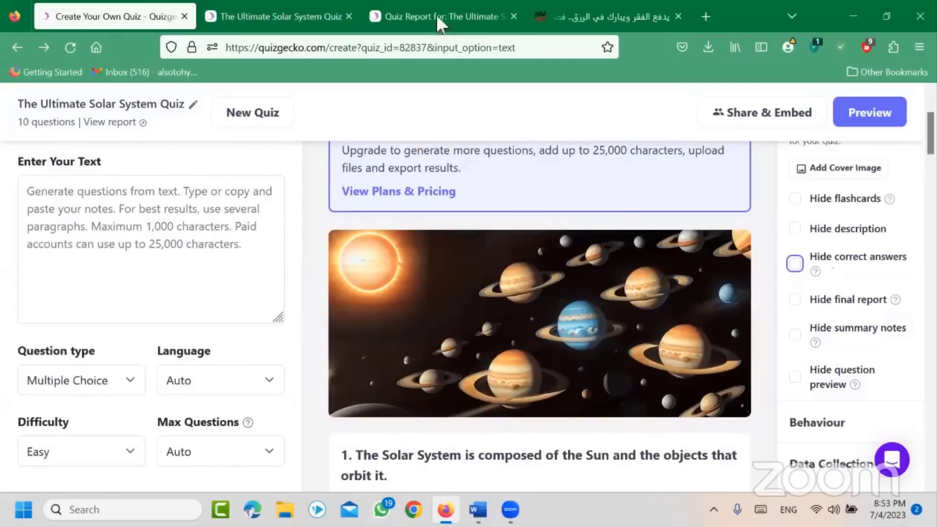
left_click(291, 3)
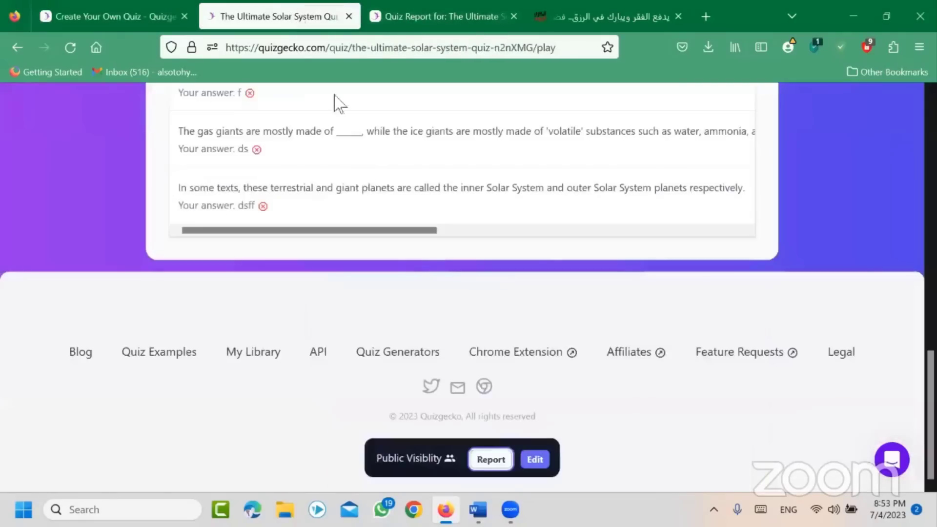
left_click(433, 7)
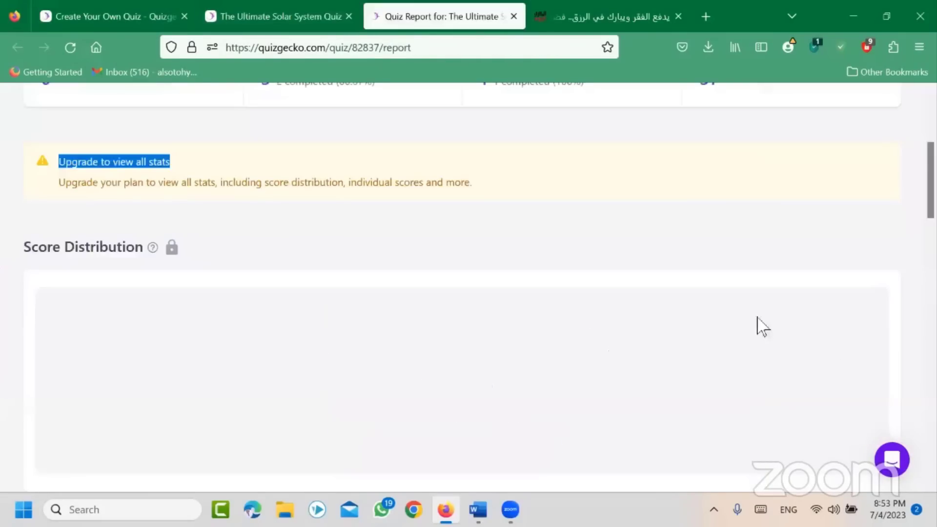
- Enable Hide summary notes in the quiz editor's display options and check the end-of-quiz page
left_click(156, 18)
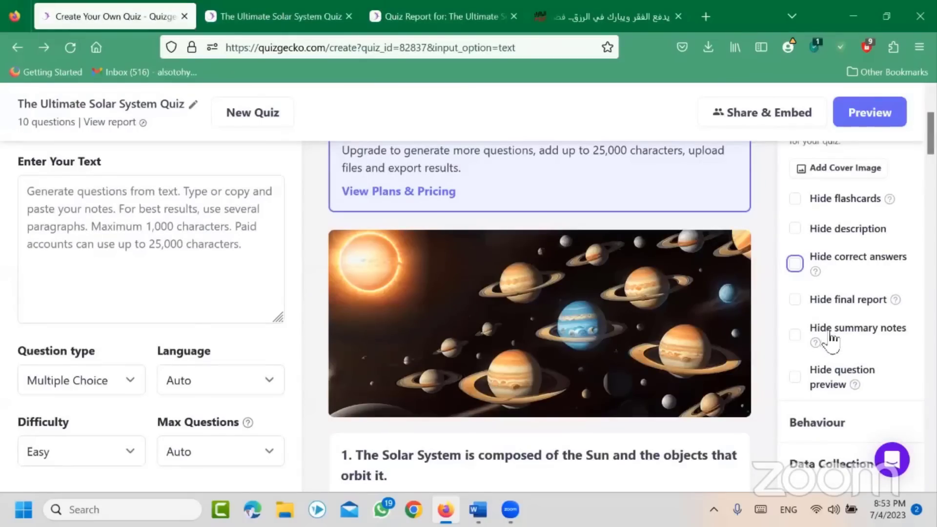
left_click(795, 334)
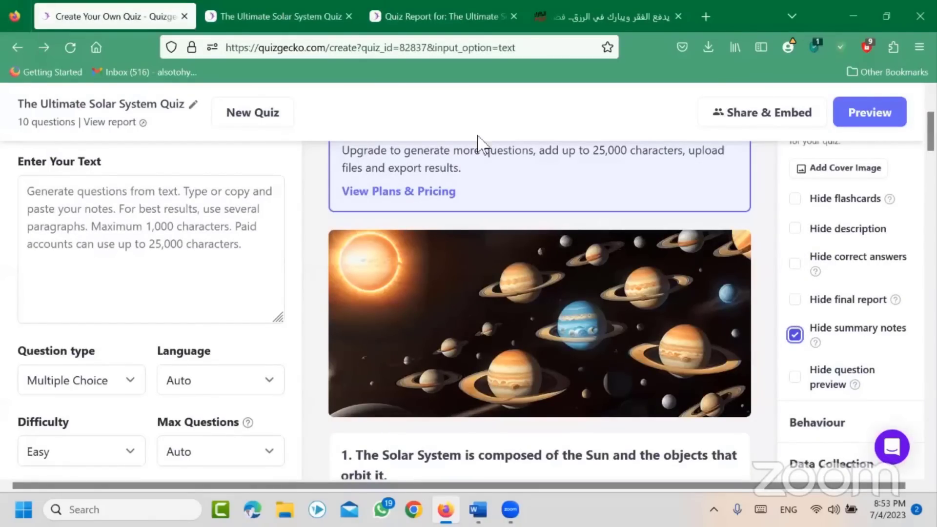
key("ctrl+Tab")
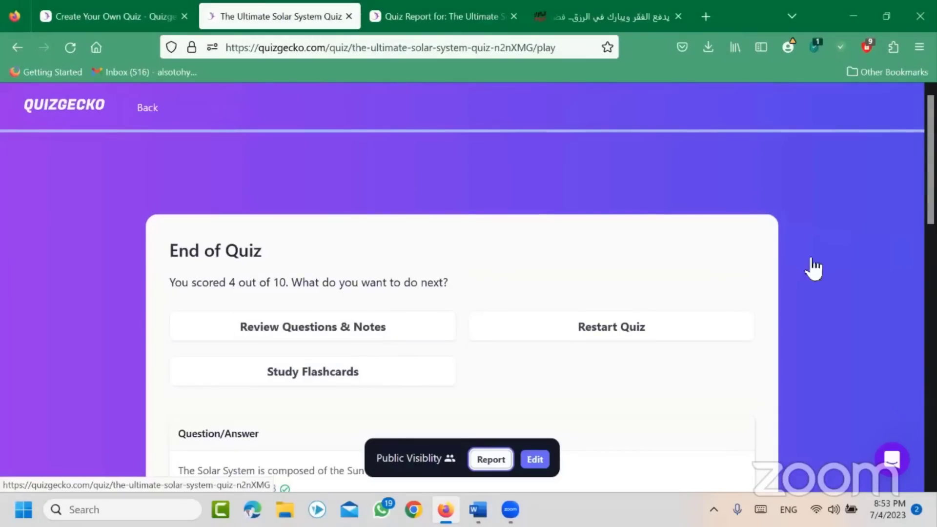
- Enable Hide question preview and turn off Hide summary notes in the quiz editor's display options
key("ctrl+shift+Tab")
left_click(795, 224)
left_click(795, 183)
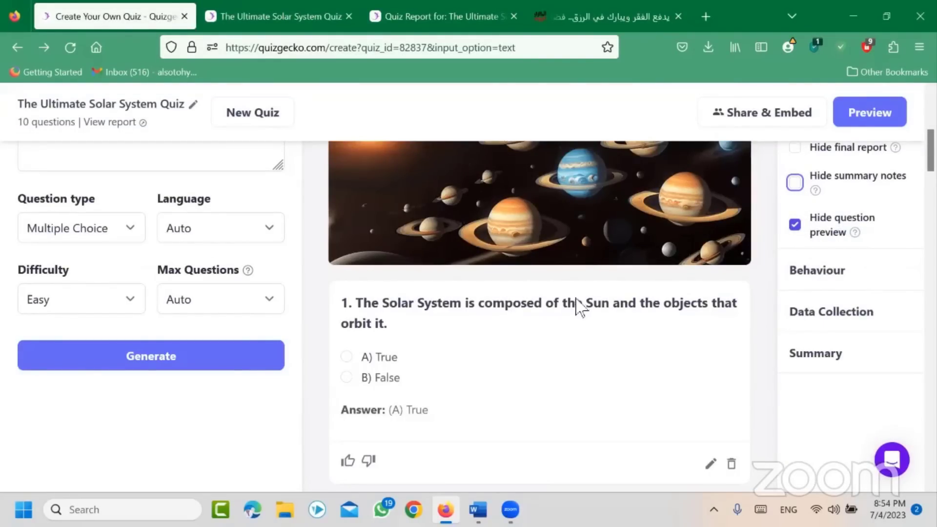
- Restart the quiz from the results page, accept leaving the page, and inspect the start page below its description
key("ctrl+Tab")
left_click(605, 182)
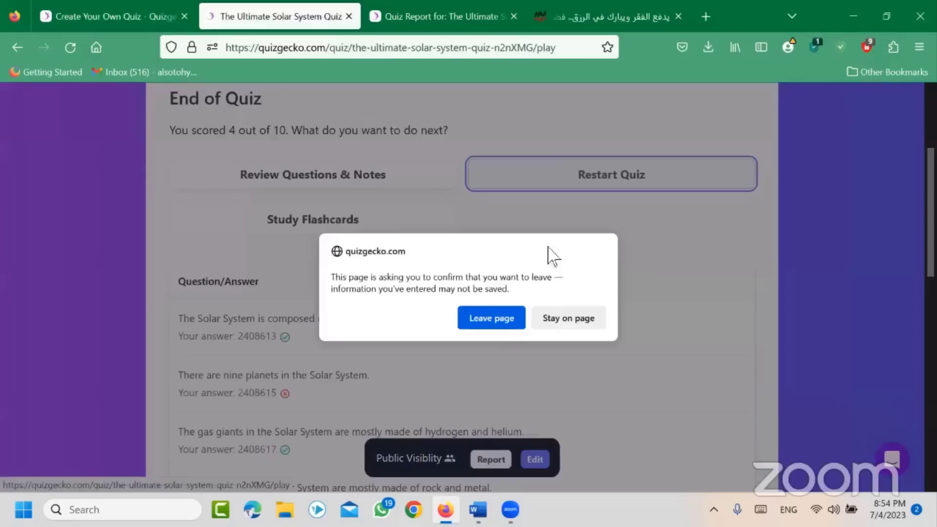
left_click(496, 324)
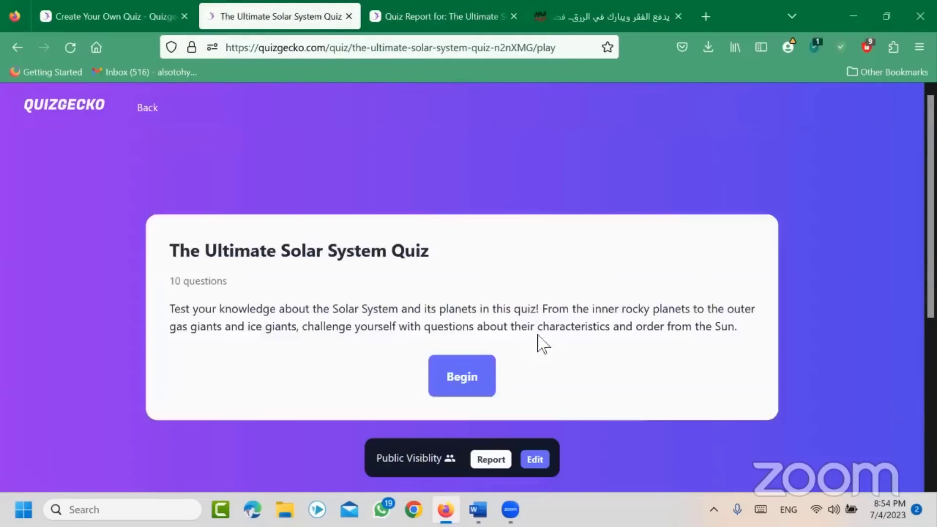
scroll(531, 272, "down", 3)
scroll(511, 280, "down", 2)
scroll(503, 285, "up", 4)
scroll(487, 285, "down", 4)
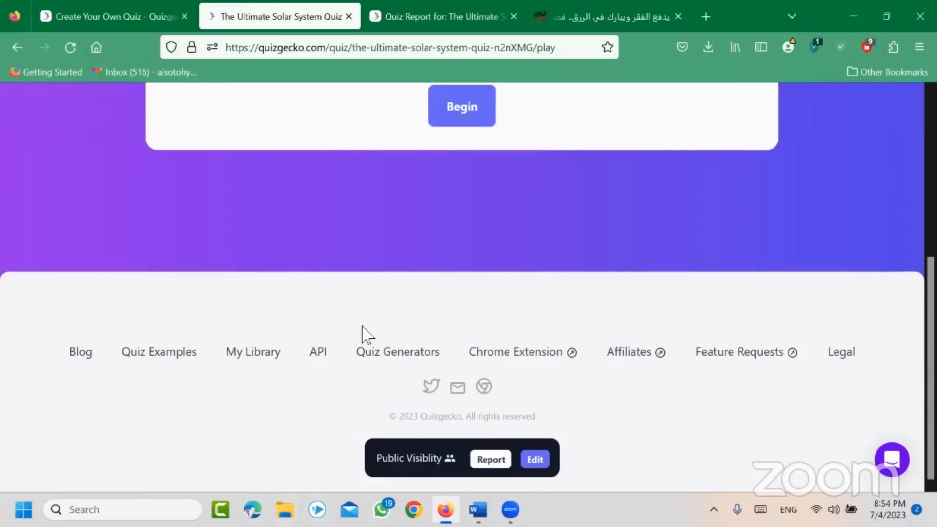
scroll(341, 332, "up", 1)
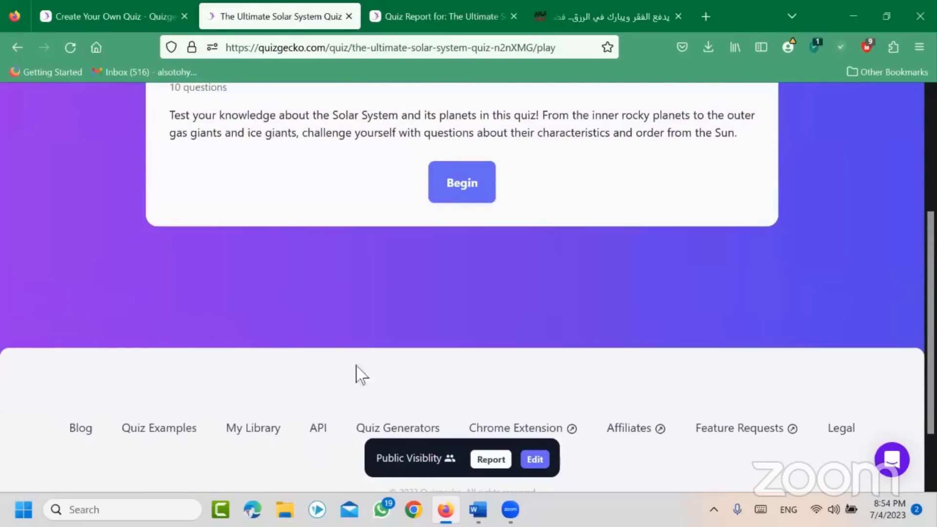
scroll(352, 371, "up", 3)
- Begin the quiz and answer True to the Solar System composition question and the nine planets question
left_click(460, 347)
left_click(408, 291)
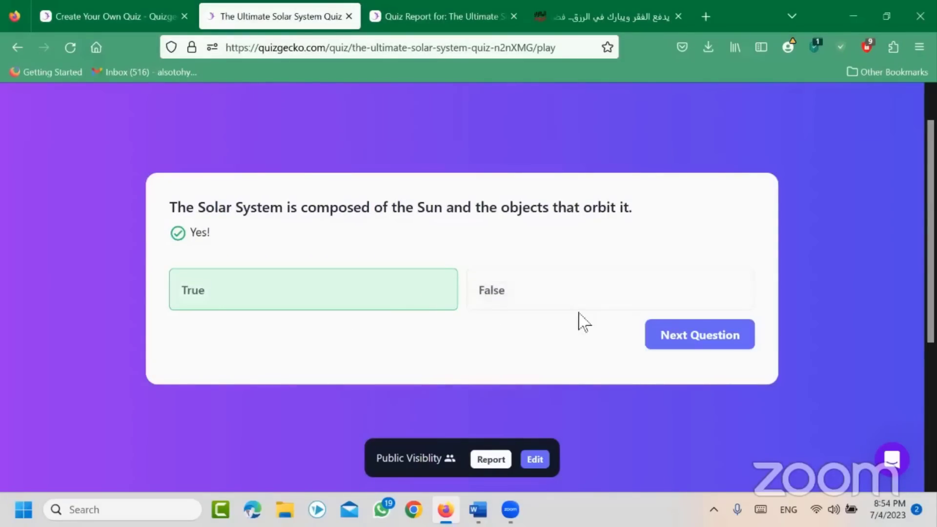
left_click(669, 339)
left_click(559, 311)
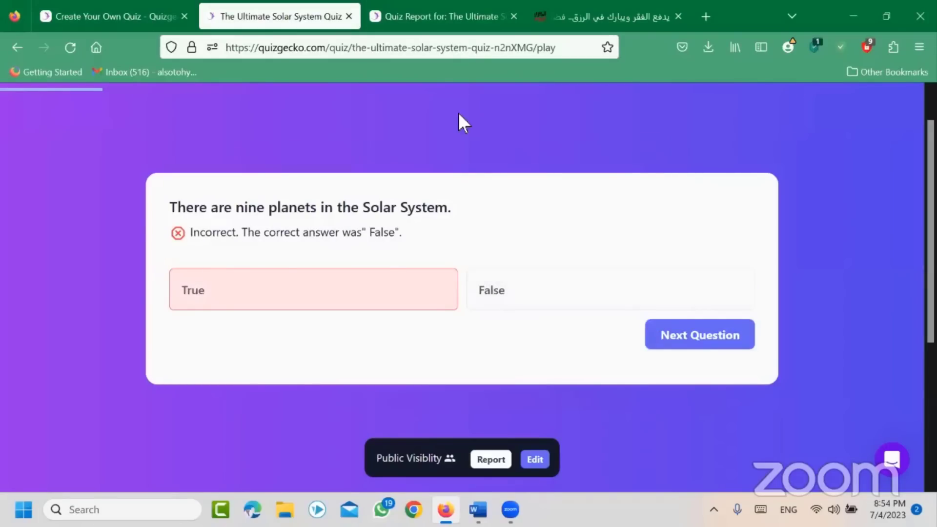
- Expand the Behaviour settings in the quiz editor and enable Redirect straight to quiz
left_click(123, 20)
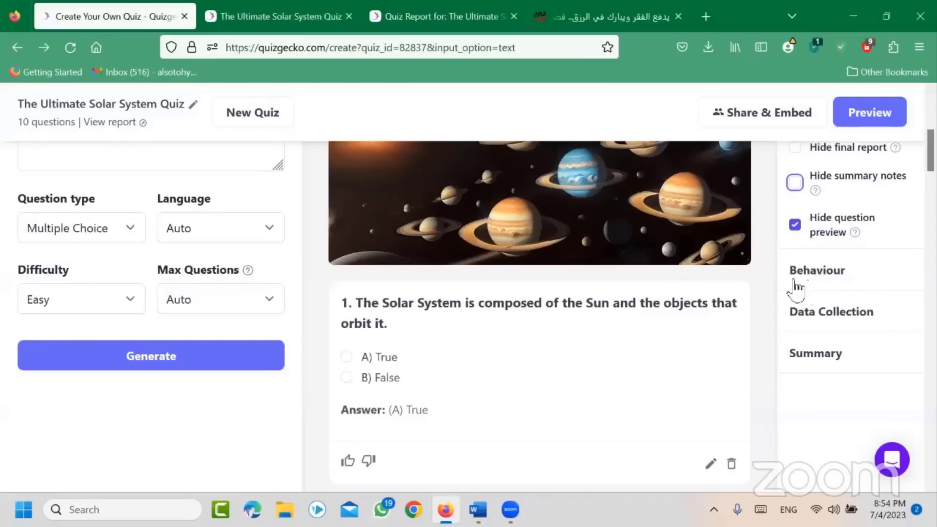
scroll(806, 288, "down", 2)
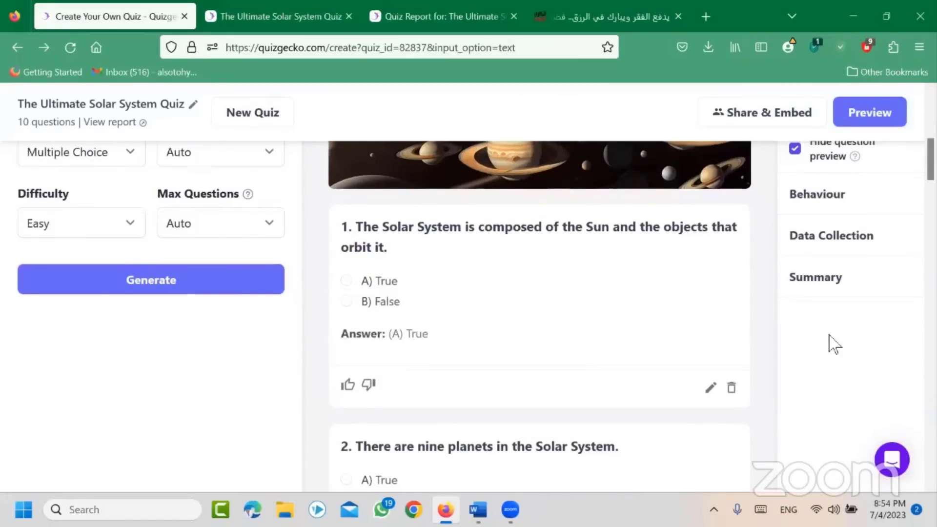
scroll(830, 337, "up", 2)
left_click(838, 282)
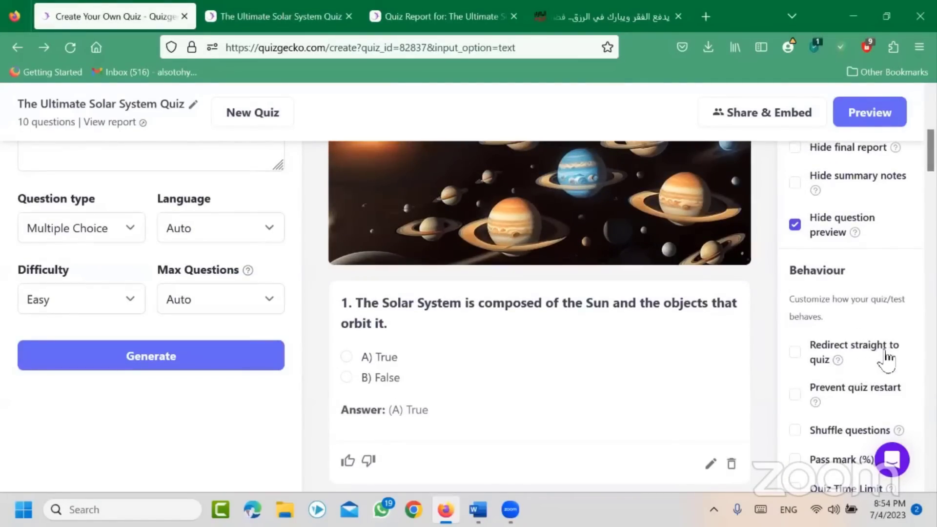
left_click(793, 352)
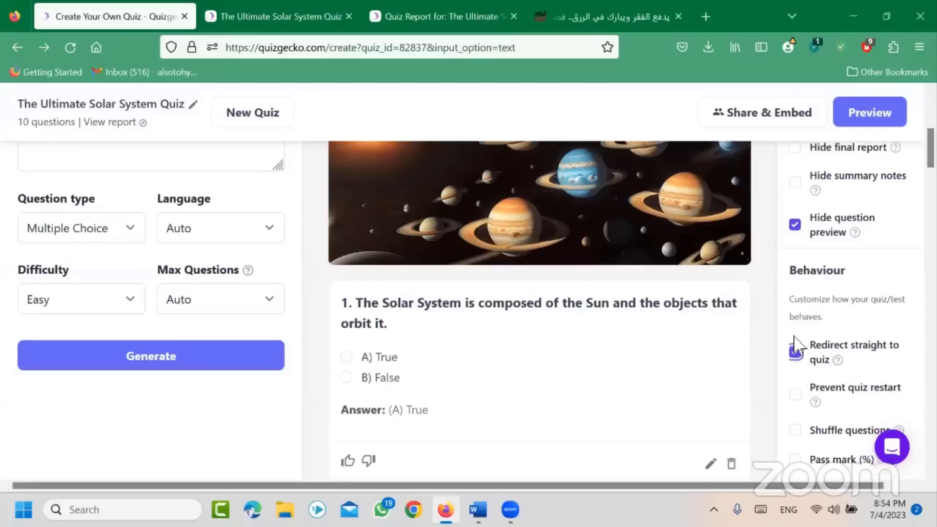
- Turn off Hide question preview in the quiz editor and close the quiz report
left_click(796, 225)
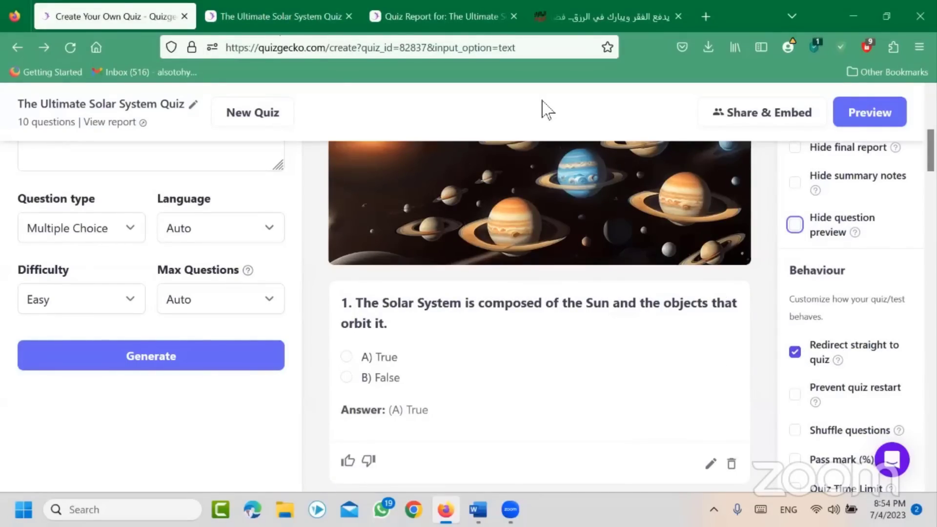
left_click(281, 16)
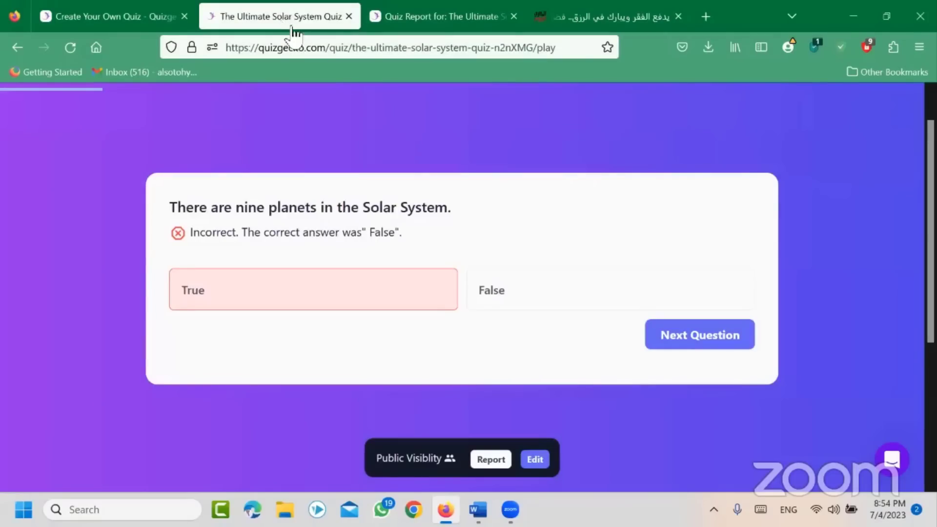
left_click(451, 15)
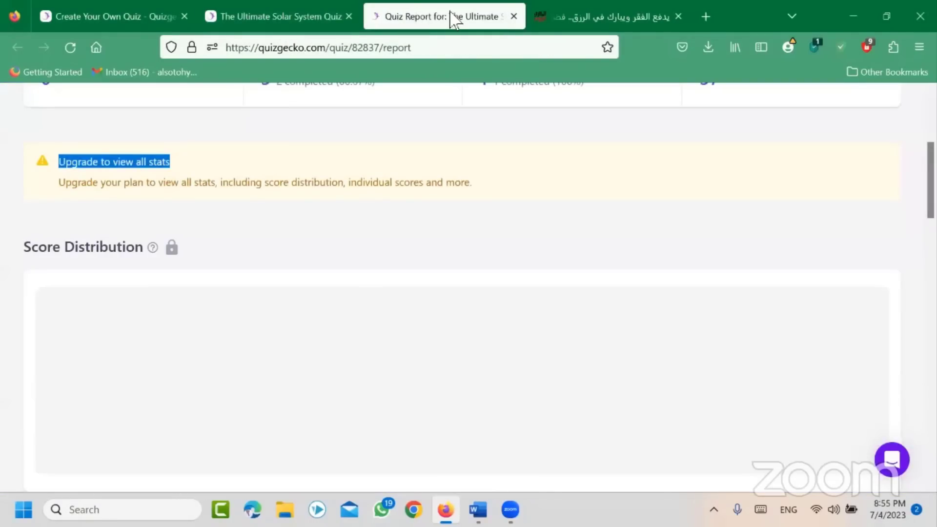
key("ctrl+w")
- Return to the quiz editor's display options and enable Hide correct answers
left_click(266, 15)
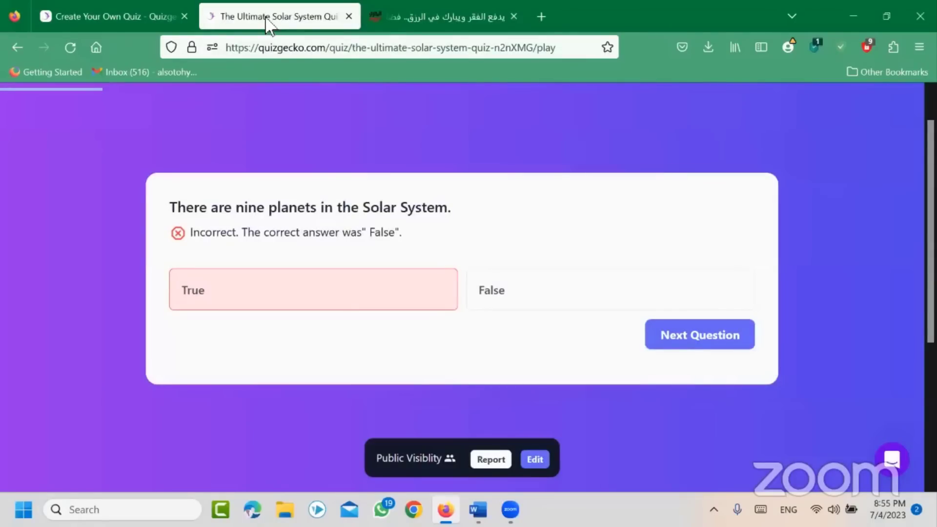
left_click(156, 15)
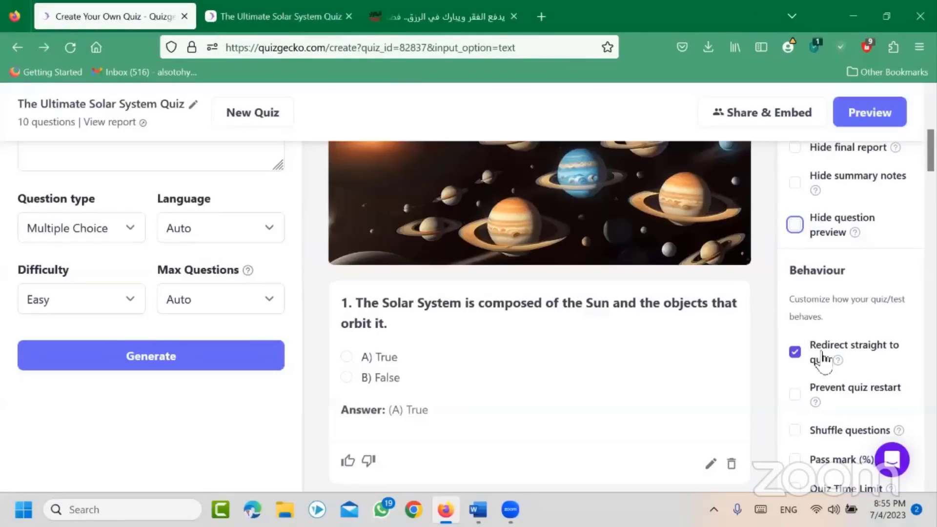
scroll(825, 357, "up", 3)
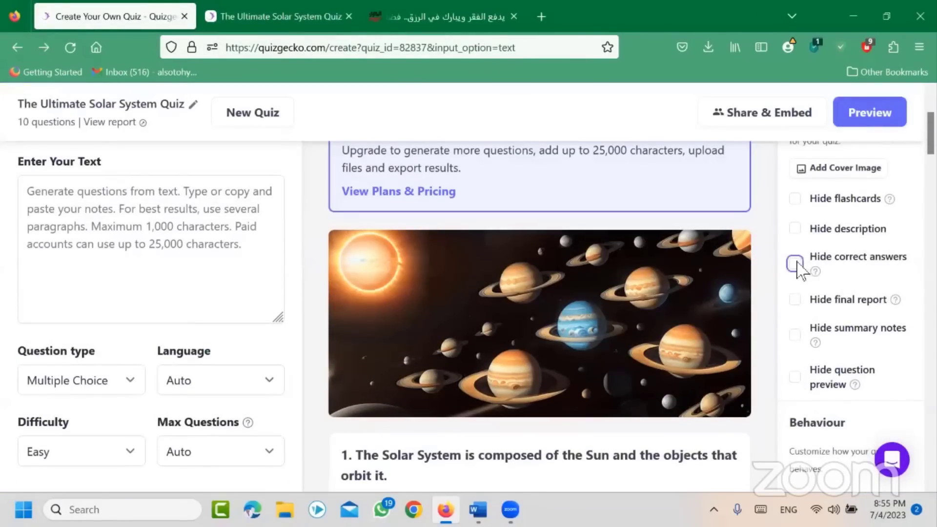
- In the running quiz, answer True to the gas giants question and False to the ice giants question
left_click(287, 21)
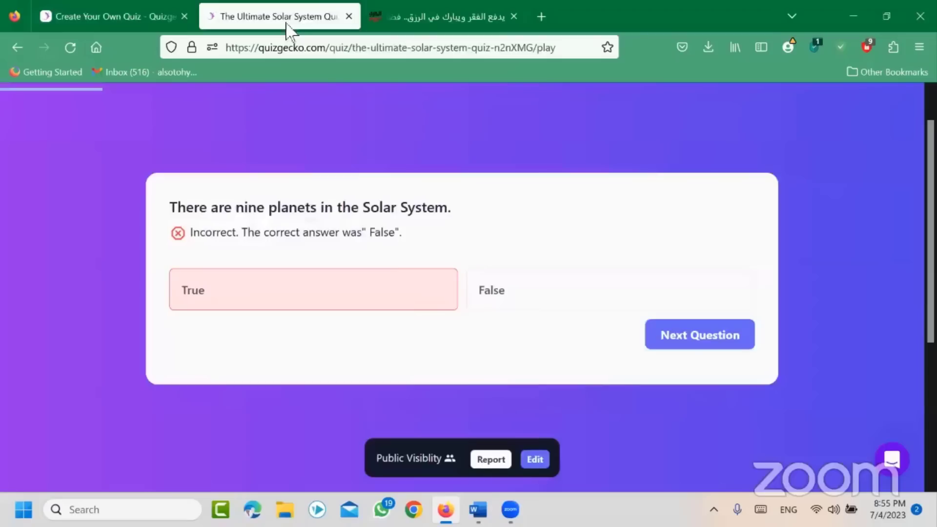
left_click(668, 336)
left_click(371, 304)
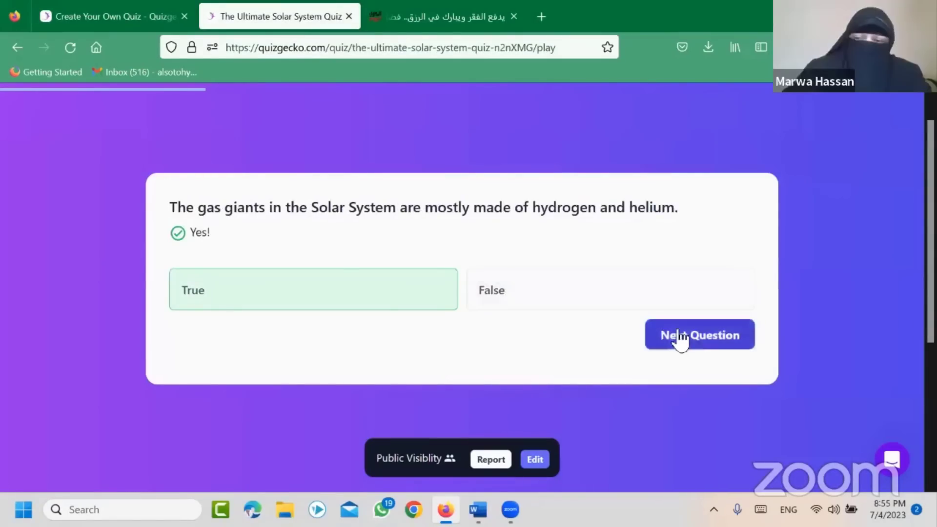
left_click(678, 336)
left_click(510, 299)
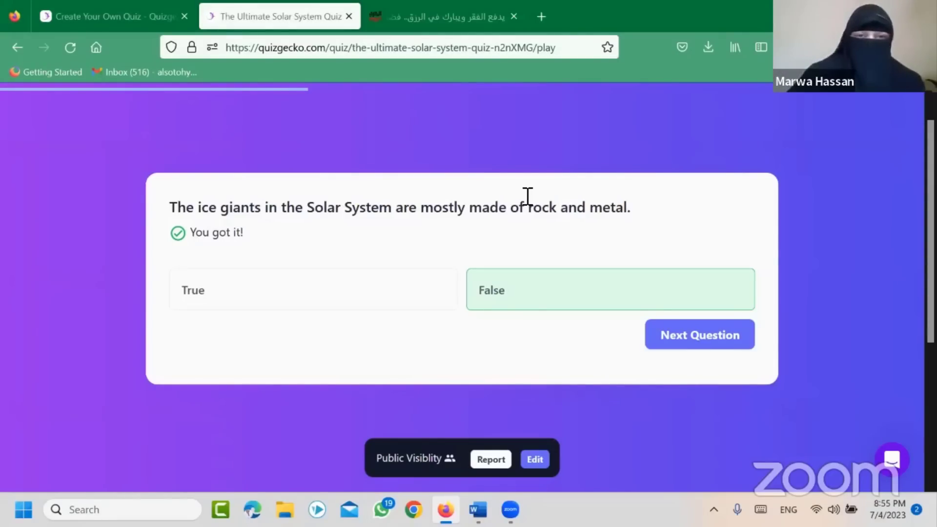
- Return to the quiz editor, switch to manual question entry and view the available question types
key("ctrl+shift+Tab")
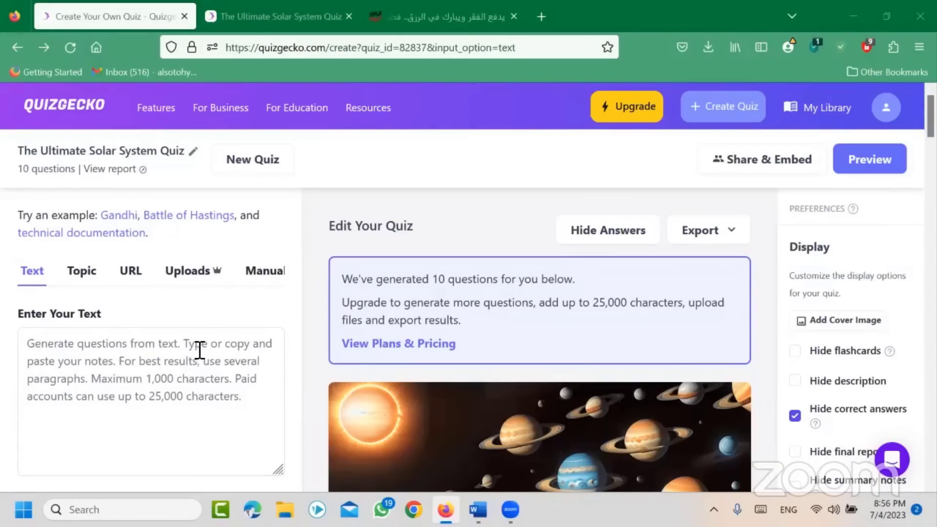
left_click(113, 358)
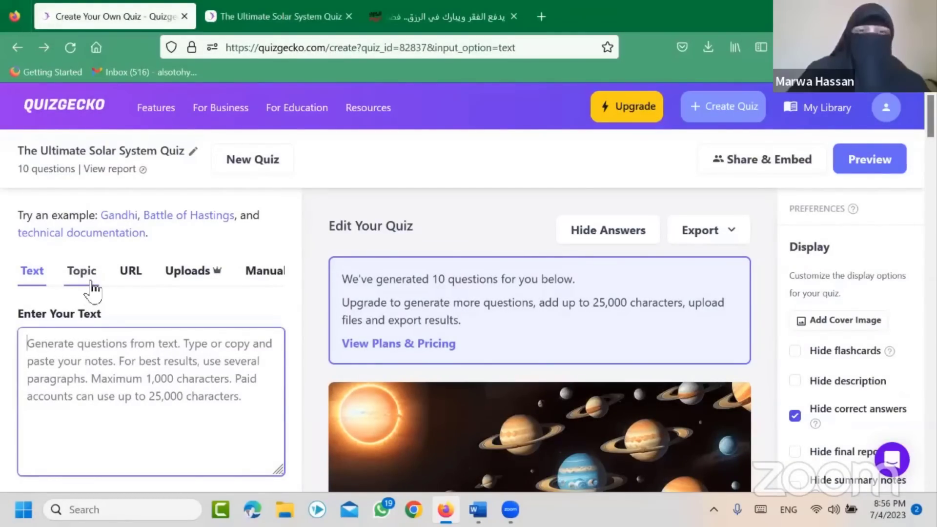
left_click(104, 366)
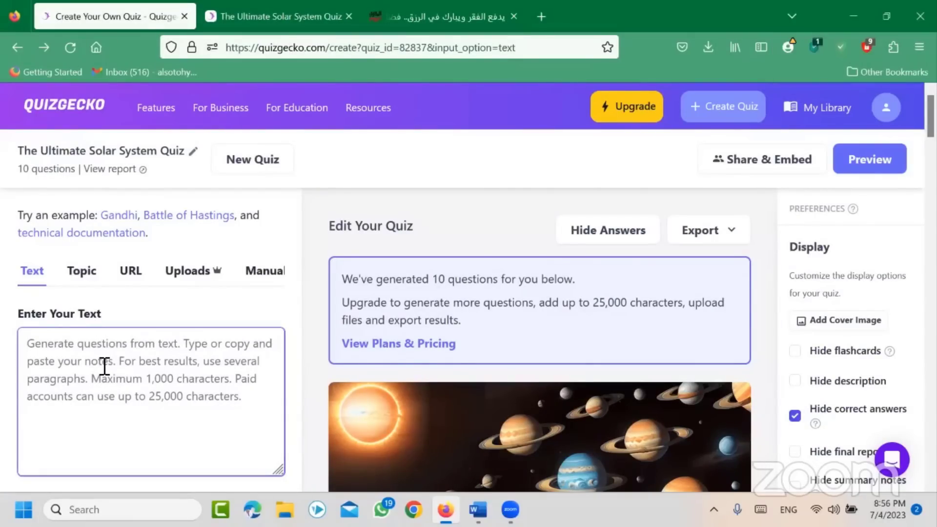
left_click(265, 276)
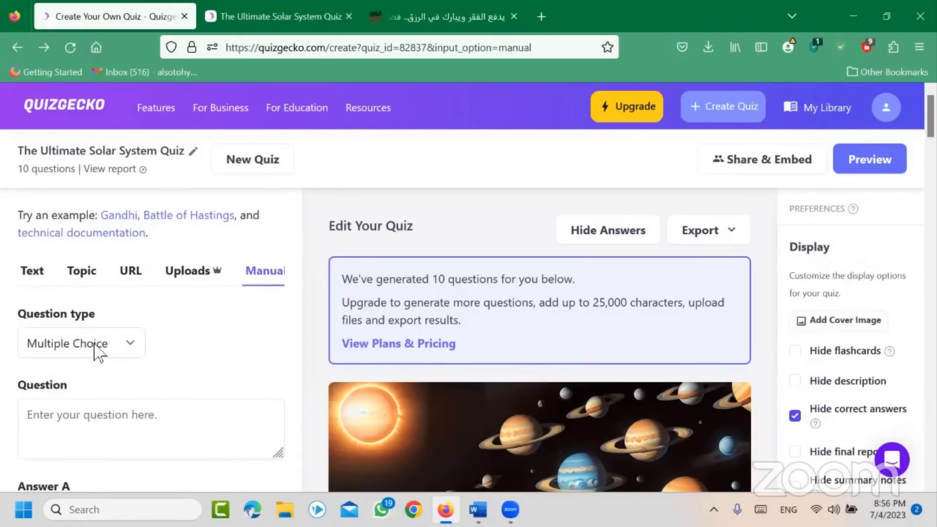
left_click(120, 347)
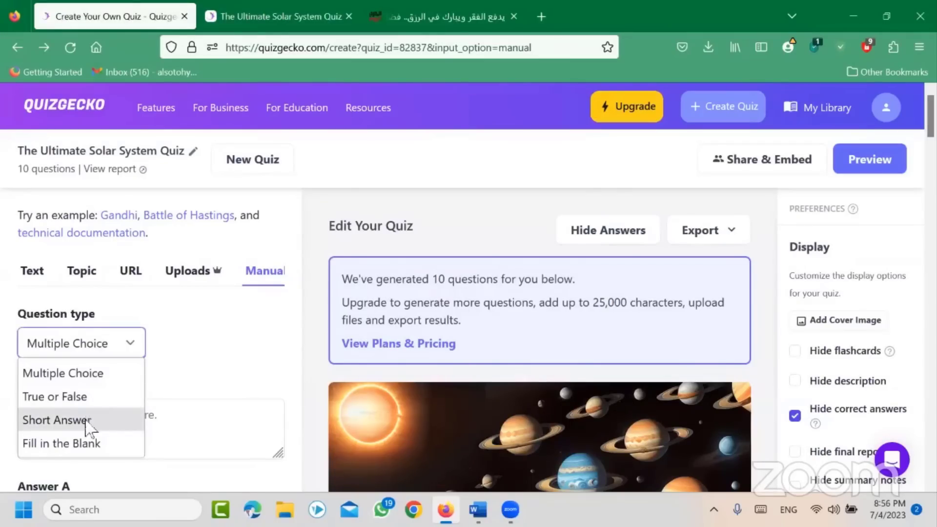
left_click(141, 351)
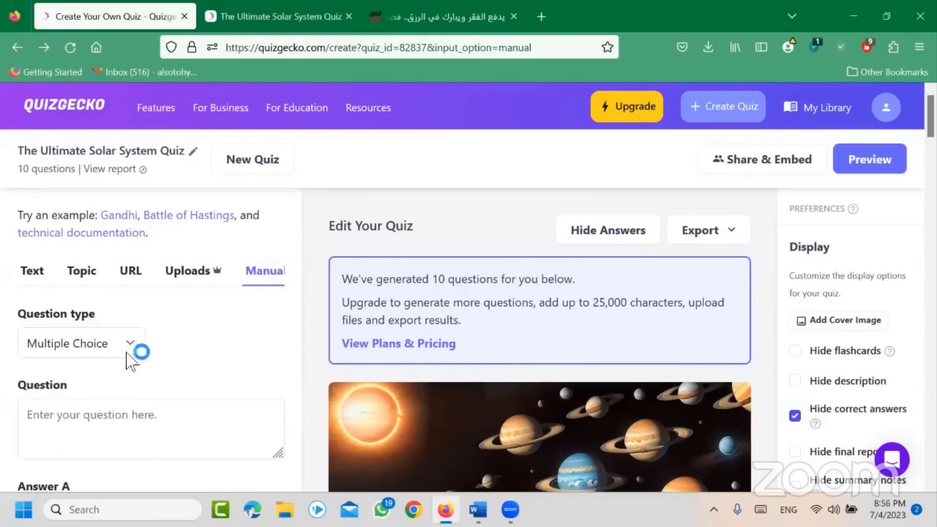
- Examine the question and answer fields offered for a manual Multiple Choice question
left_click(109, 426)
scroll(103, 342, "down", 2)
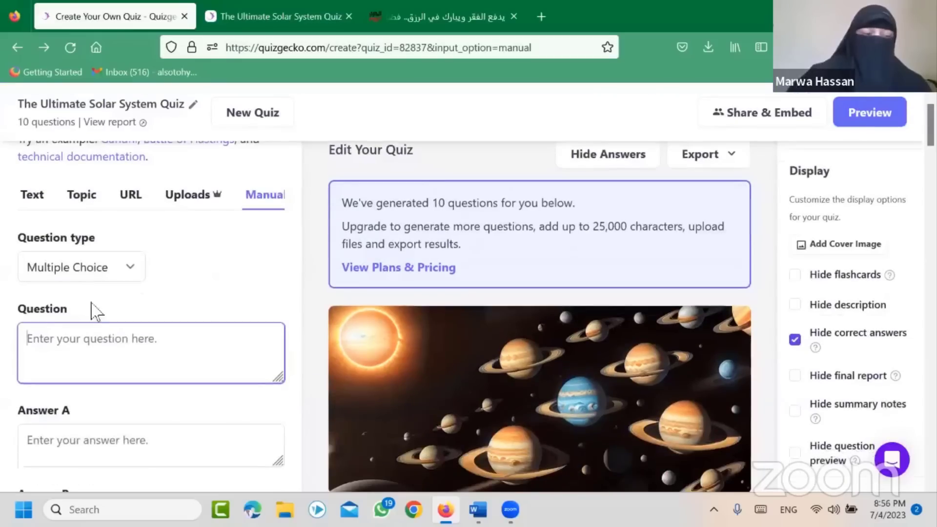
scroll(105, 402, "down", 2)
left_click(107, 389)
scroll(107, 389, "down", 1)
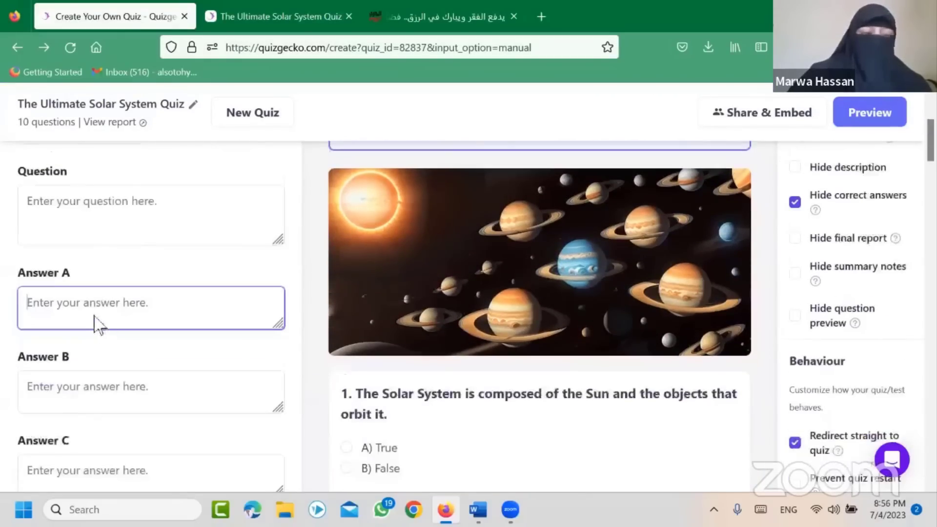
scroll(92, 309, "up", 3)
- Set the manual question type to True or False and inspect its entry fields
left_click(79, 269)
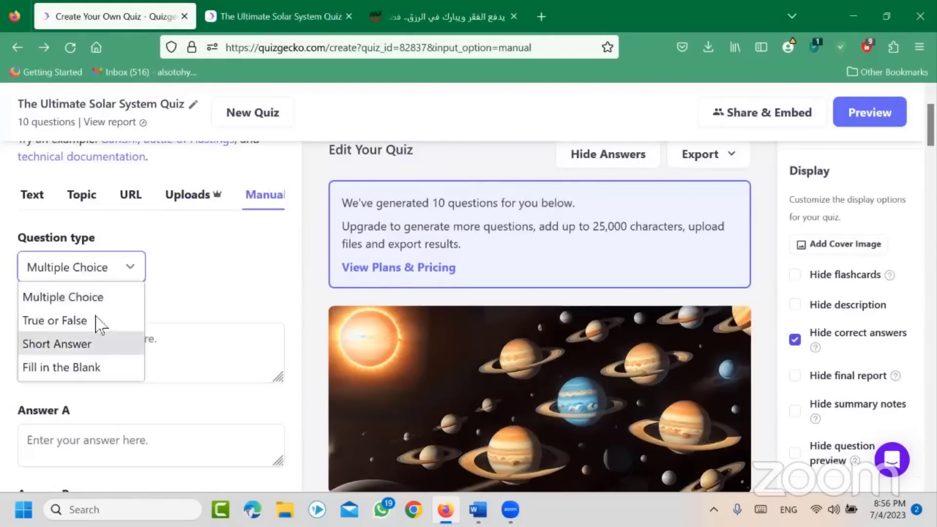
left_click(95, 321)
scroll(122, 356, "down", 6)
left_click(137, 215)
scroll(142, 326, "up", 7)
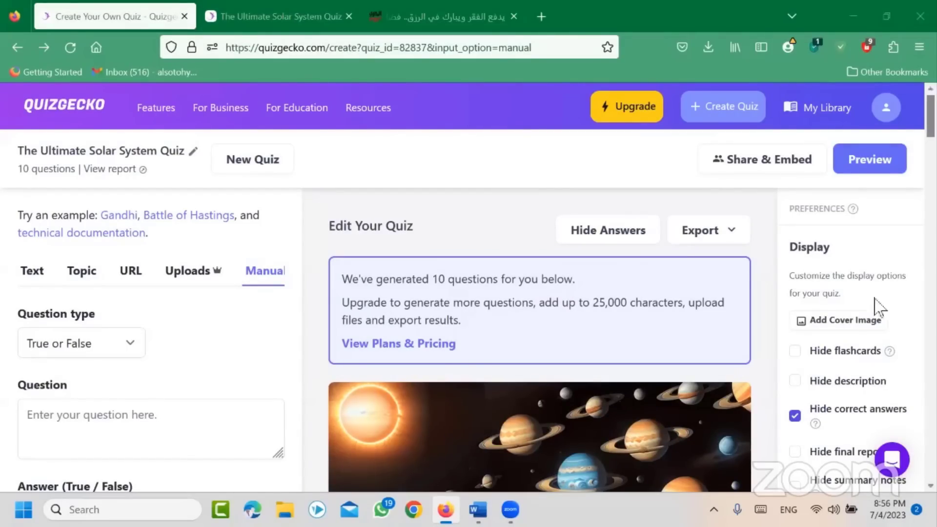
- Continue the running quiz, answering True to the gravitational collapse question and "rew" to the largest objects blank
scroll(874, 322, "down", 6)
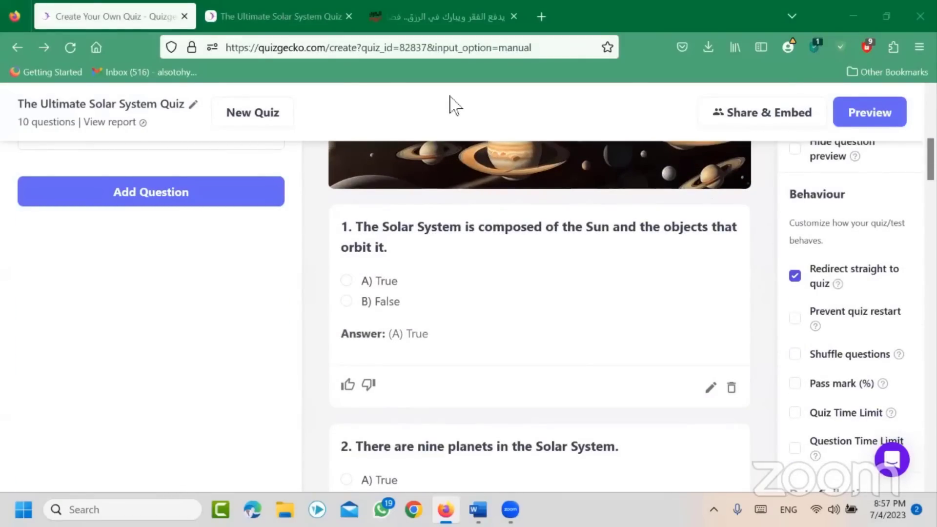
left_click(268, 26)
left_click(434, 310)
left_click(711, 360)
left_click(585, 355)
type("rew")
left_click(735, 411)
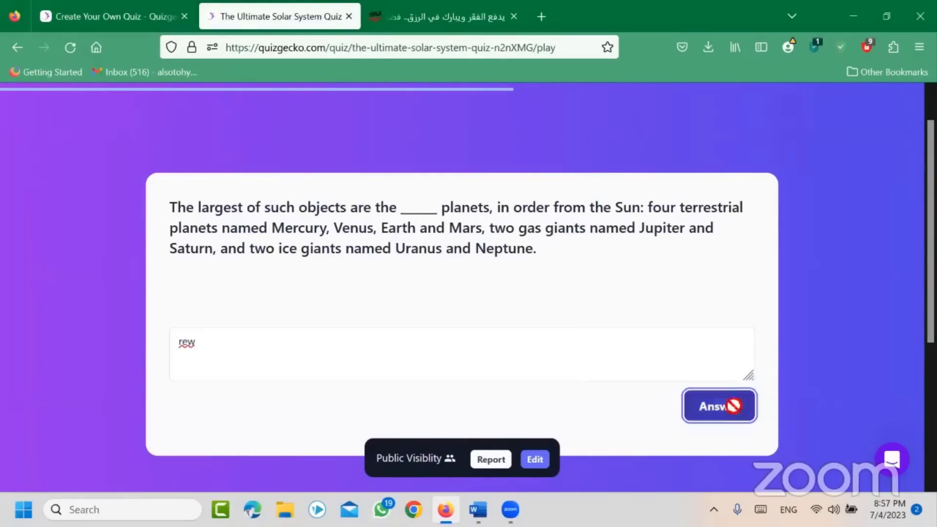
- Answer "dfg" to the planets with a definite surface blank and "gdfg" to the gas giants' composition blank
left_click(653, 389)
left_click(581, 318)
type("dfg")
left_click(686, 367)
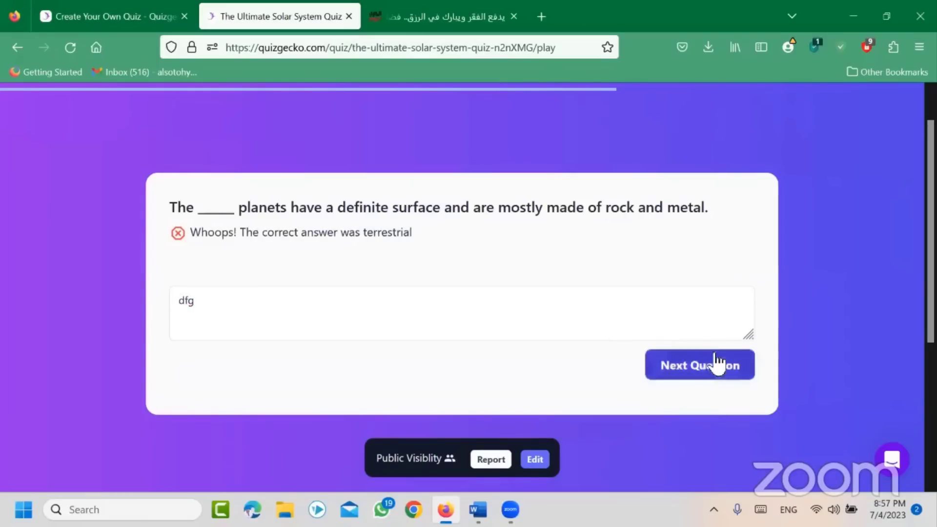
left_click(720, 365)
left_click(633, 327)
type("gdfg")
left_click(730, 391)
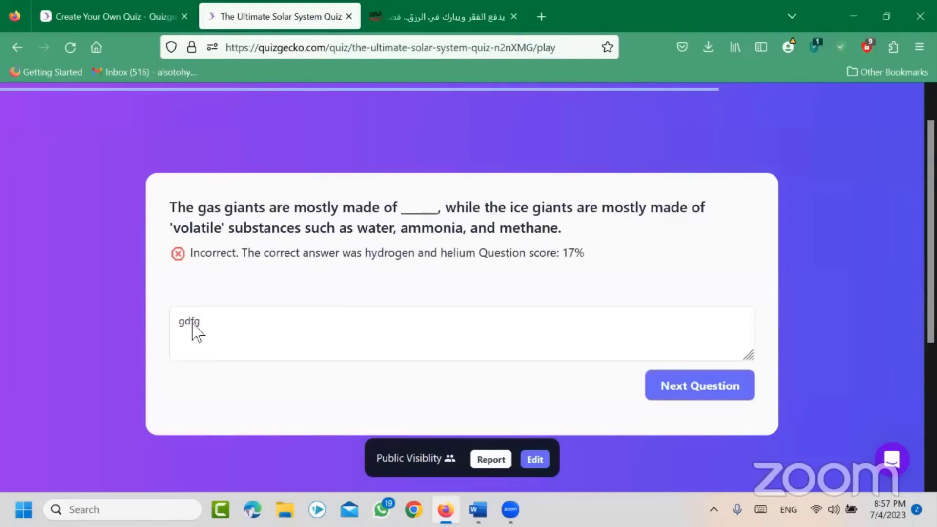
- Answer "ccv" to the inner and outer planets question and "fsd" to the planets' orbit blank, and finish the quiz
left_click(685, 393)
left_click(447, 341)
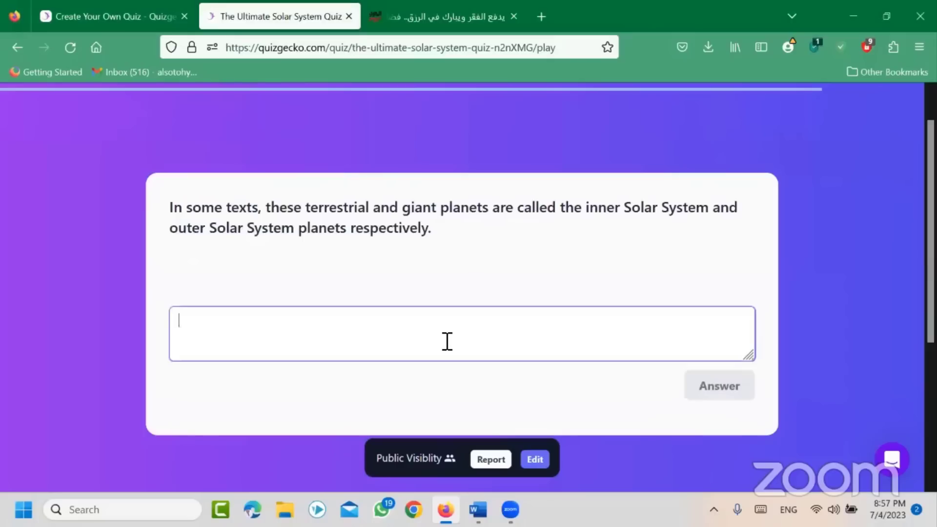
type("ccv")
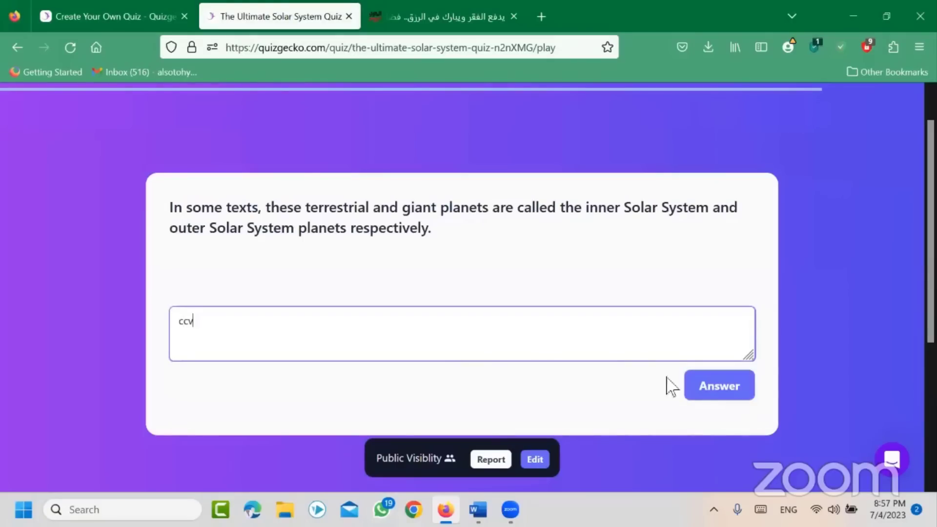
left_click(716, 395)
left_click(707, 379)
left_click(406, 379)
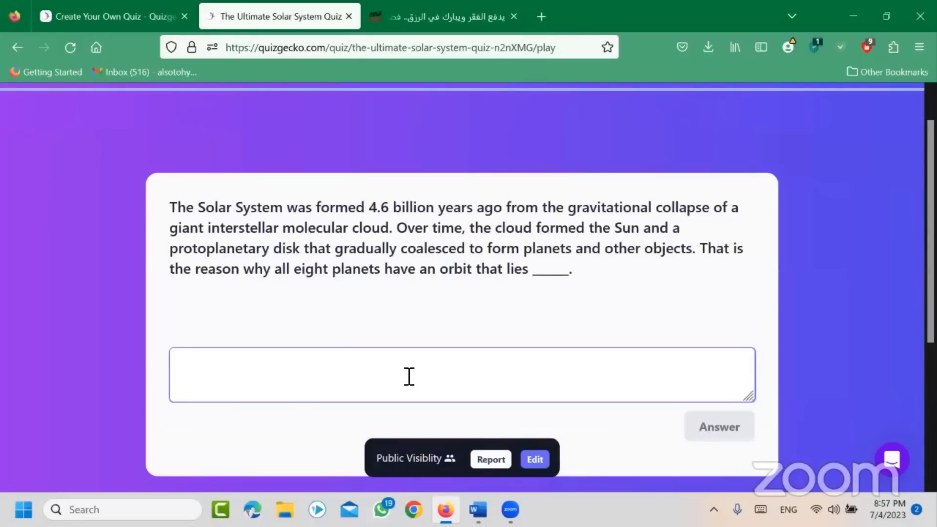
type("fsd")
left_click(728, 426)
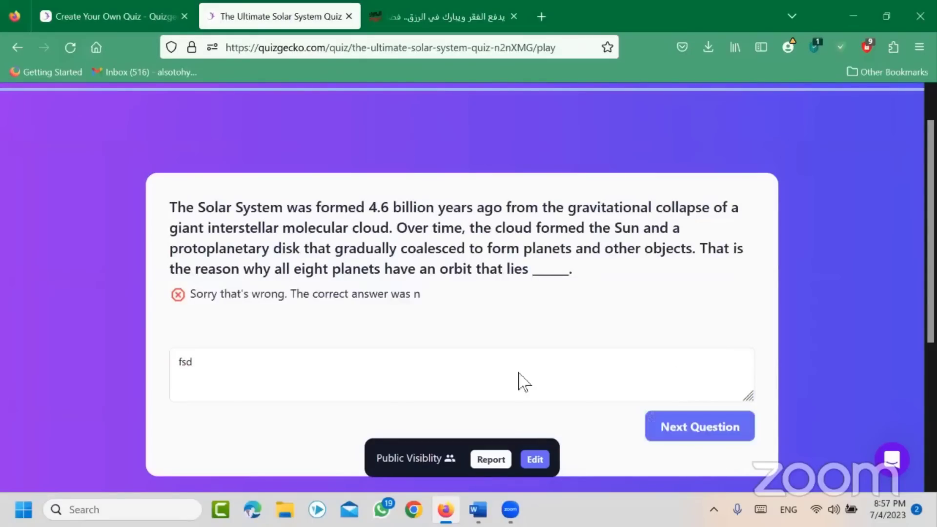
left_click(687, 430)
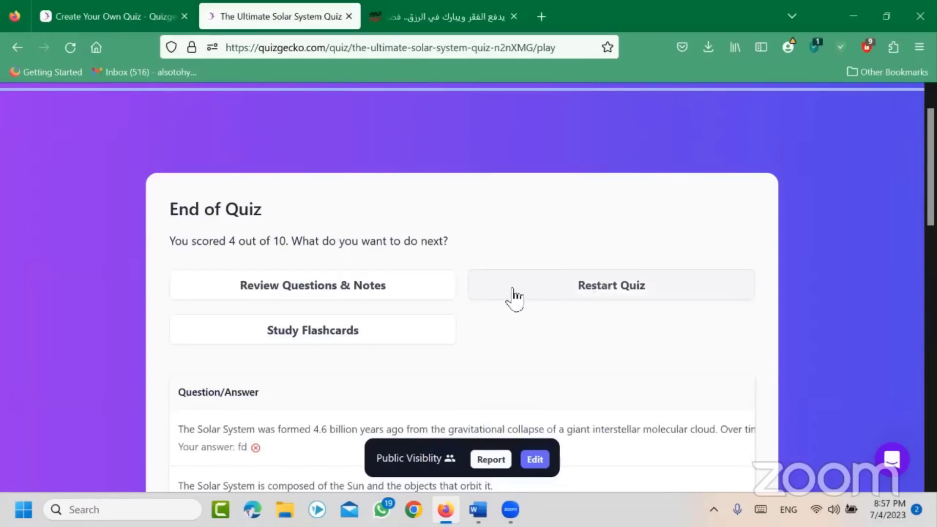
- Review the submitted answers on the End of Quiz page and restart the quiz
scroll(645, 283, "down", 5)
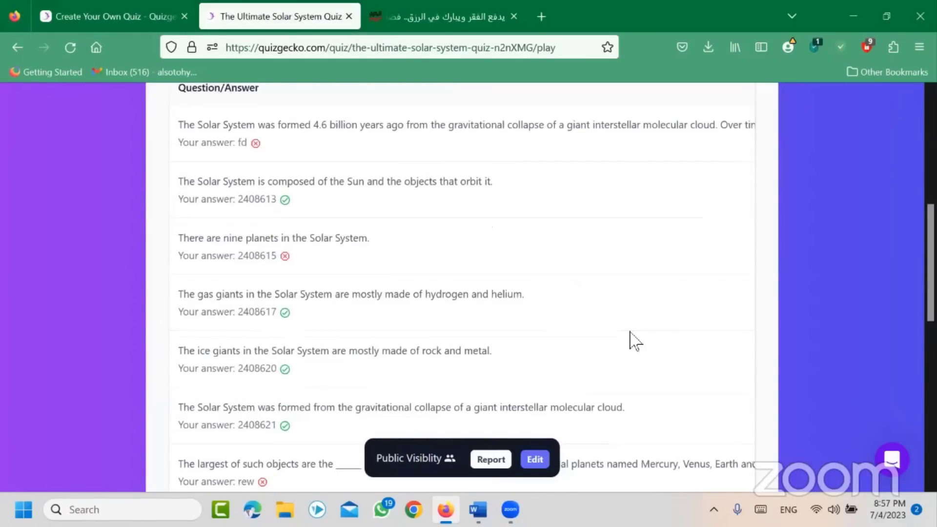
scroll(632, 338, "up", 6)
left_click(608, 331)
left_click(493, 324)
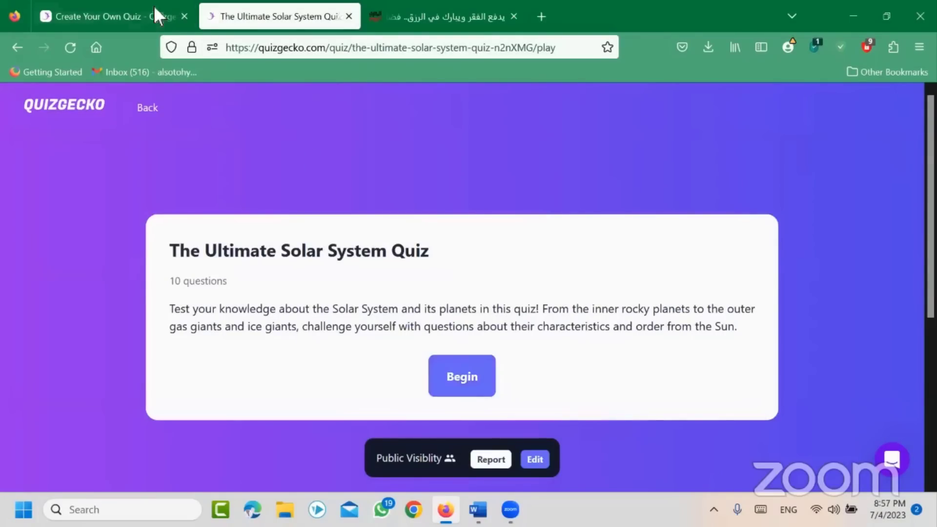
- Enable Prevent quiz restart in the editor's Behaviour settings and go back to the quiz's start page
left_click(125, 15)
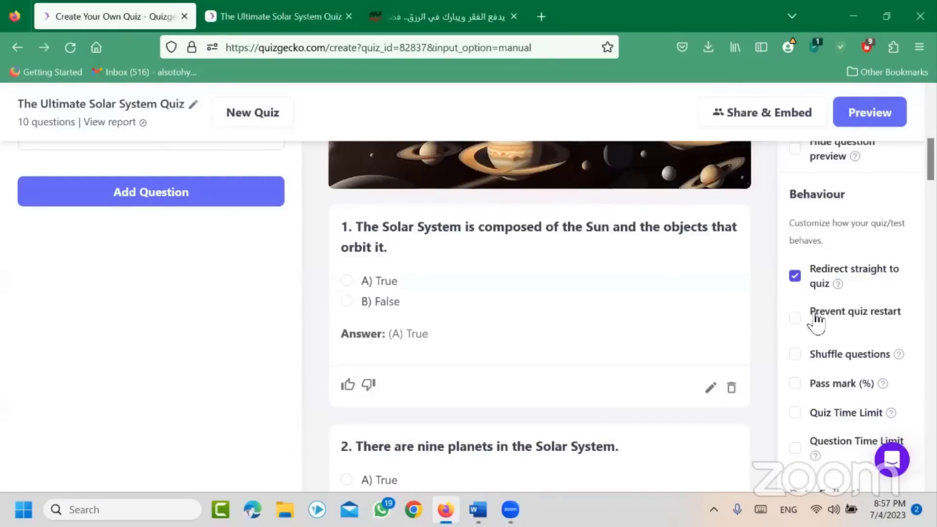
left_click(795, 318)
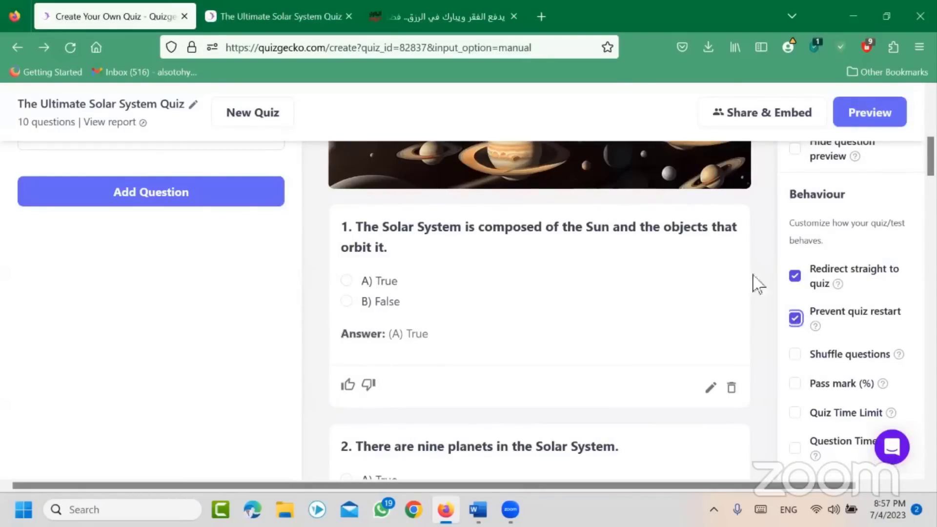
left_click(291, 16)
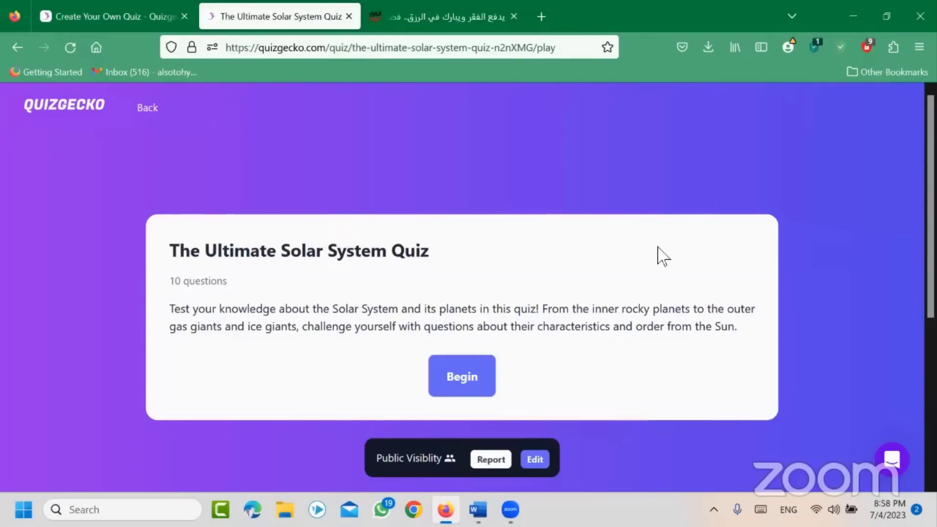
- Return to the quiz editor and view the beginning of the quiz with its display options
left_click(146, 16)
scroll(732, 351, "up", 8)
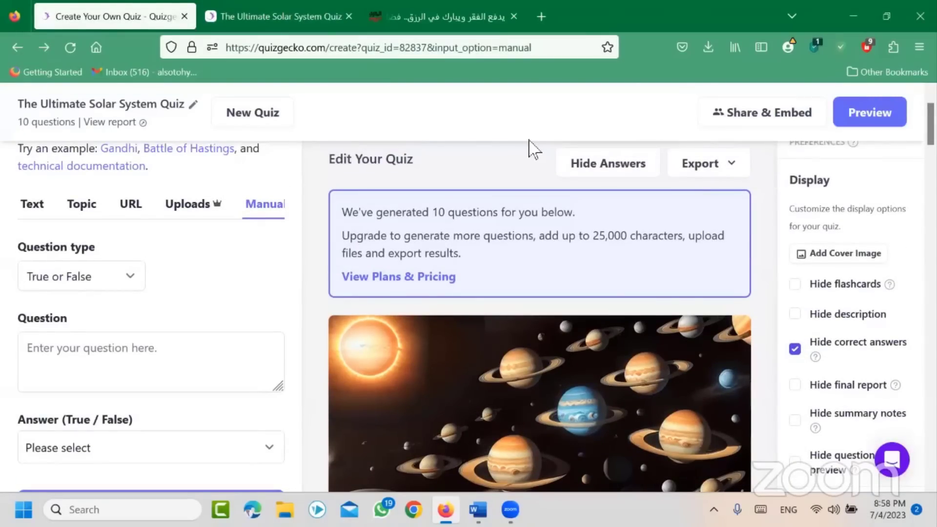
scroll(732, 163, "up", 2)
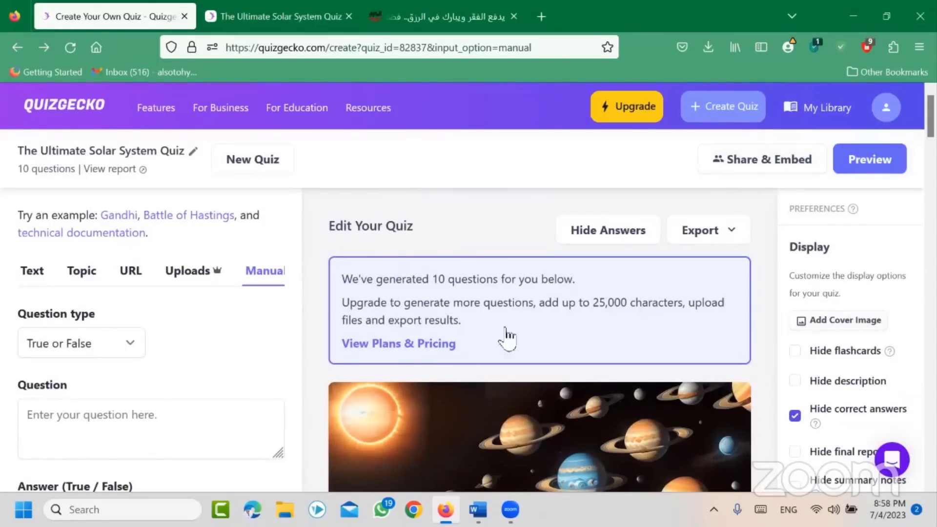
- Copy the public share link of the Solar System quiz and close the sharing dialog
scroll(849, 326, "down", 1)
scroll(849, 326, "down", 8)
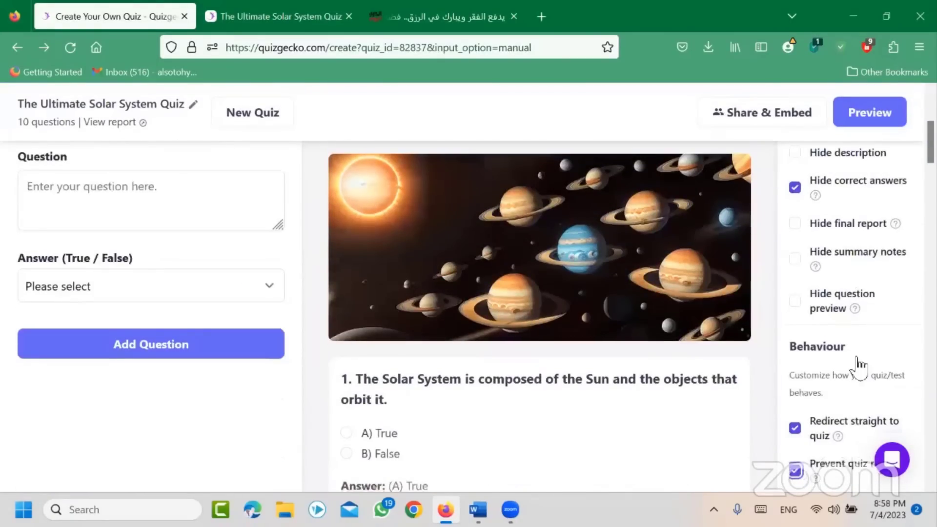
scroll(733, 352, "up", 10)
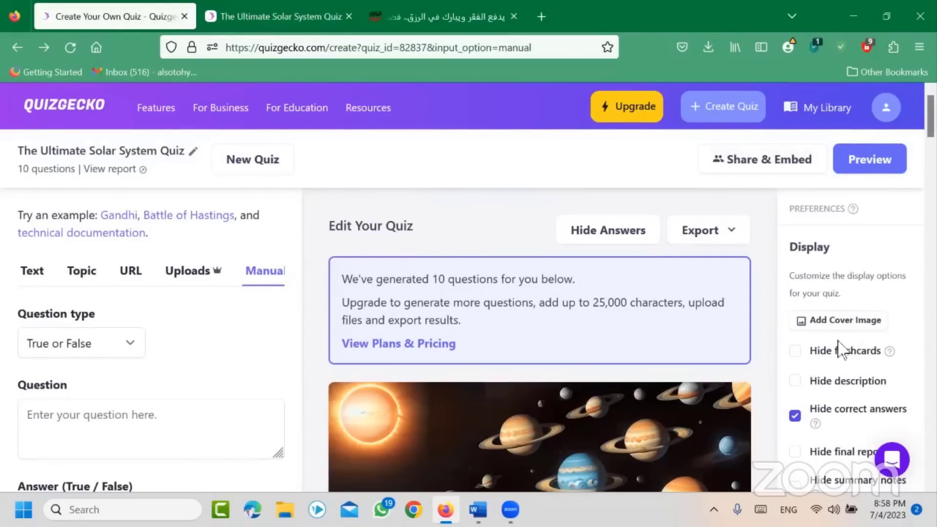
scroll(839, 351, "down", 3)
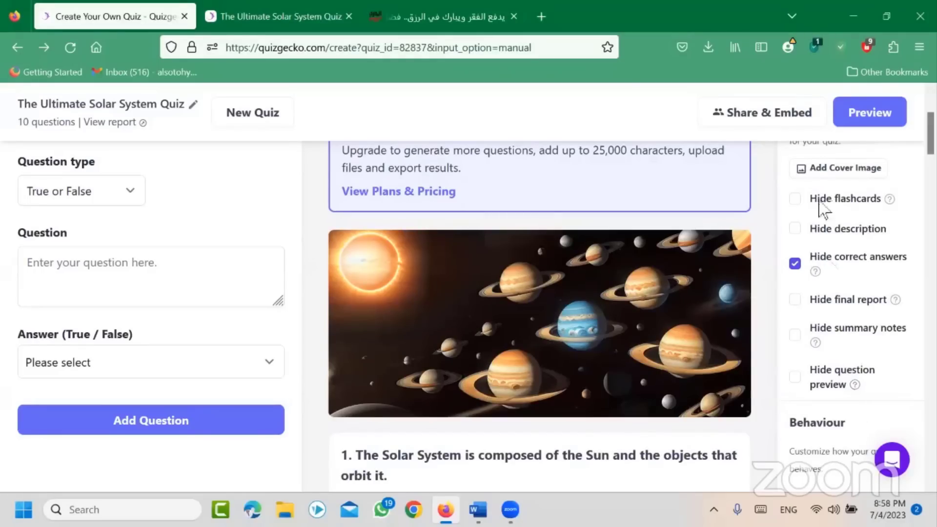
left_click(731, 122)
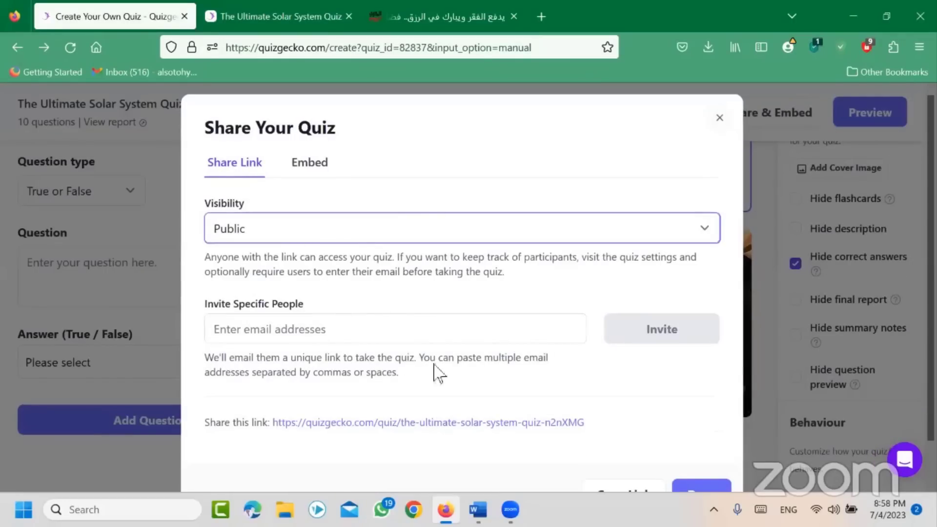
scroll(655, 428, "down", 1)
left_click(635, 455)
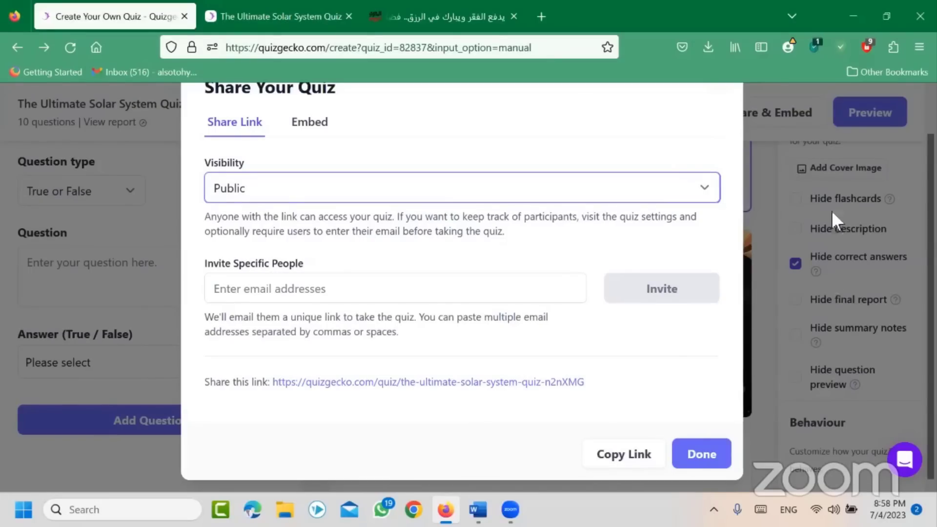
left_click(718, 452)
- Enable Shuffle questions and disable Prevent quiz restart and Redirect straight to quiz in the Behaviour settings
scroll(861, 336, "up", 2)
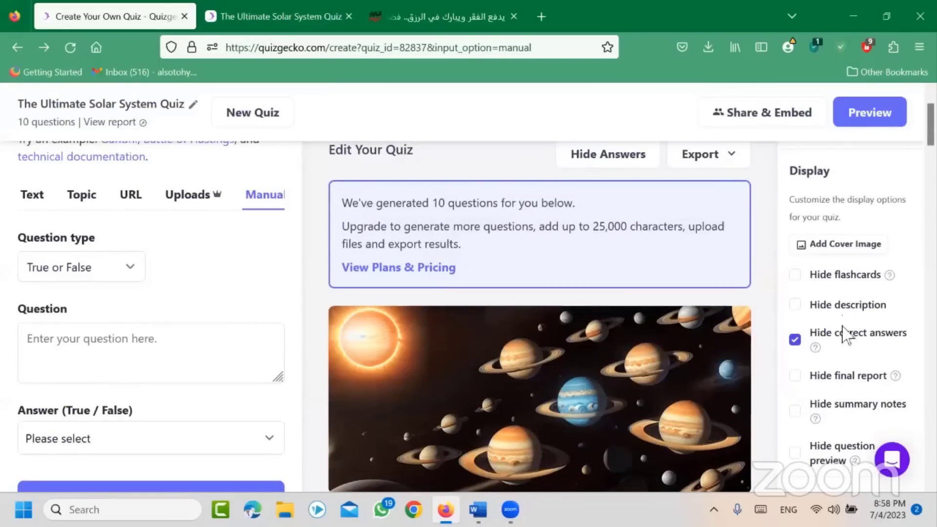
scroll(860, 394, "down", 2)
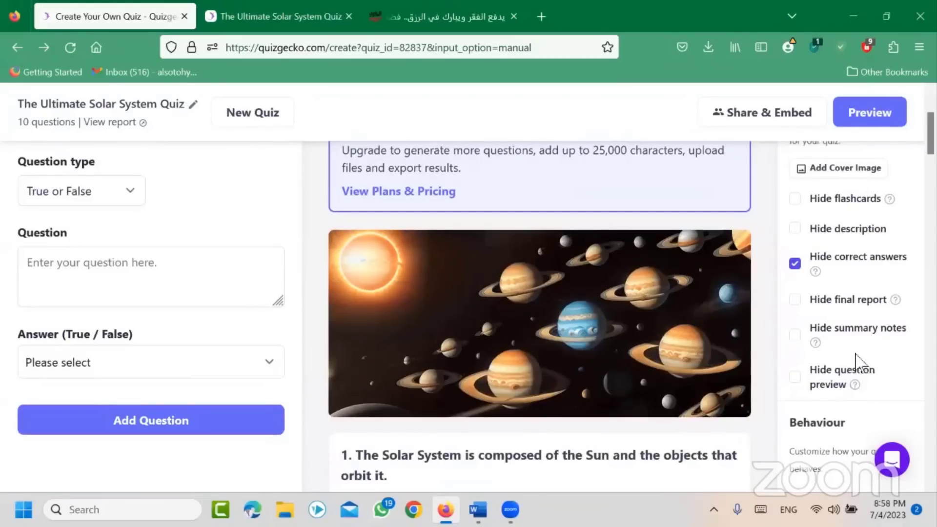
scroll(846, 277, "down", 4)
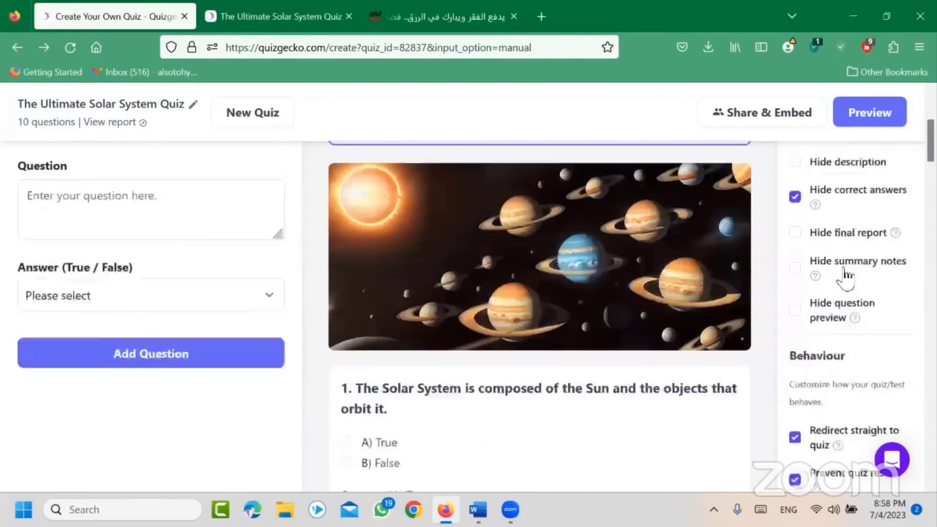
scroll(830, 368, "down", 2)
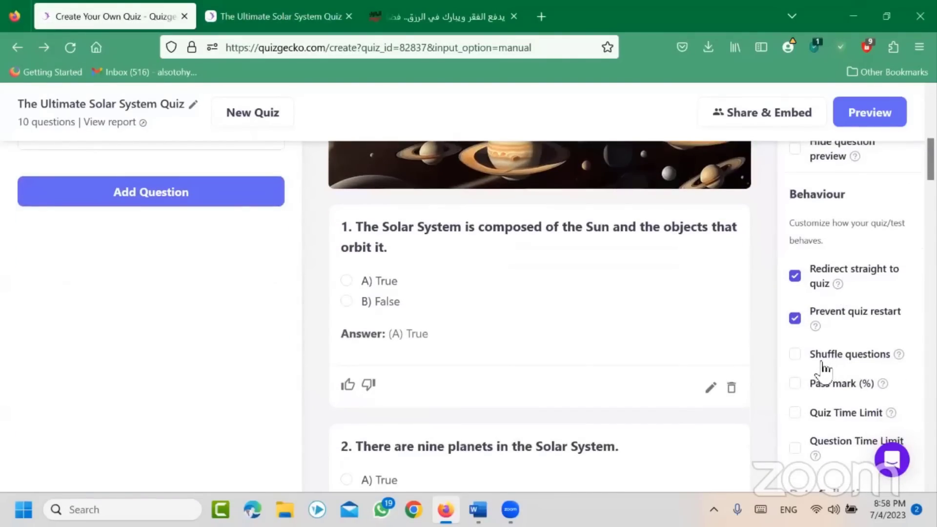
left_click(795, 354)
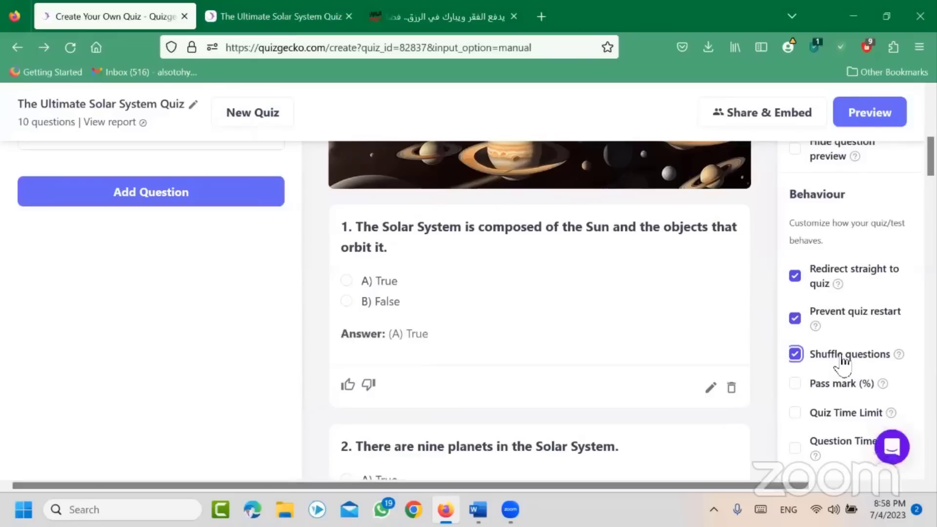
left_click(795, 320)
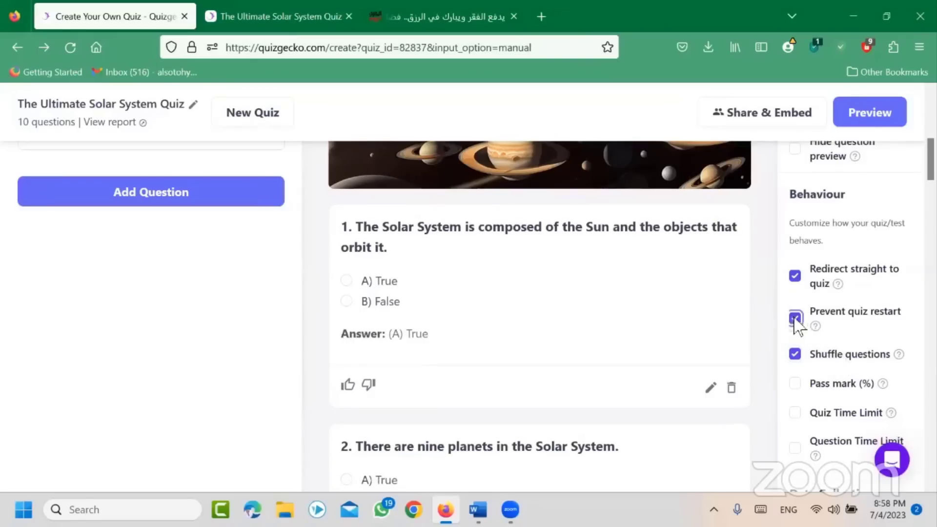
left_click(794, 276)
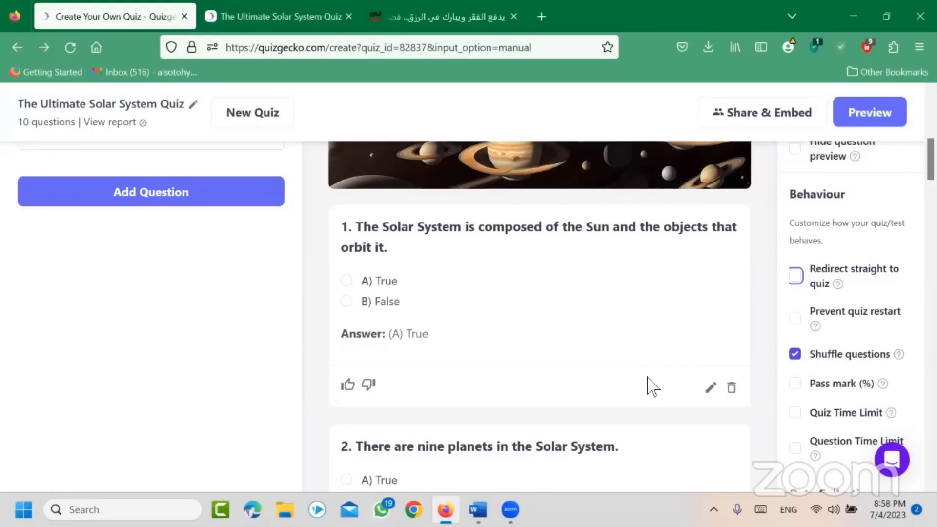
- Examine the order of the first three quiz questions alongside the Behaviour settings
scroll(655, 388, "up", 1)
scroll(692, 405, "down", 3)
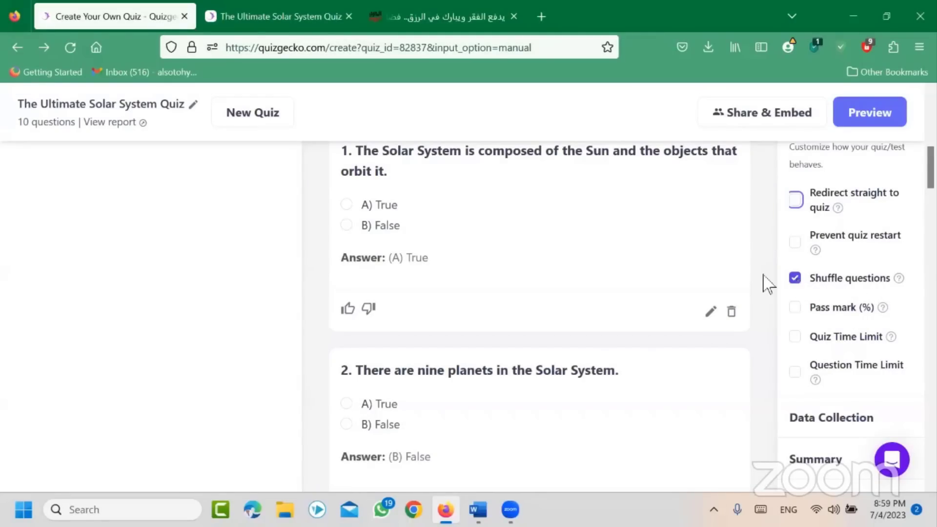
scroll(569, 356, "up", 5)
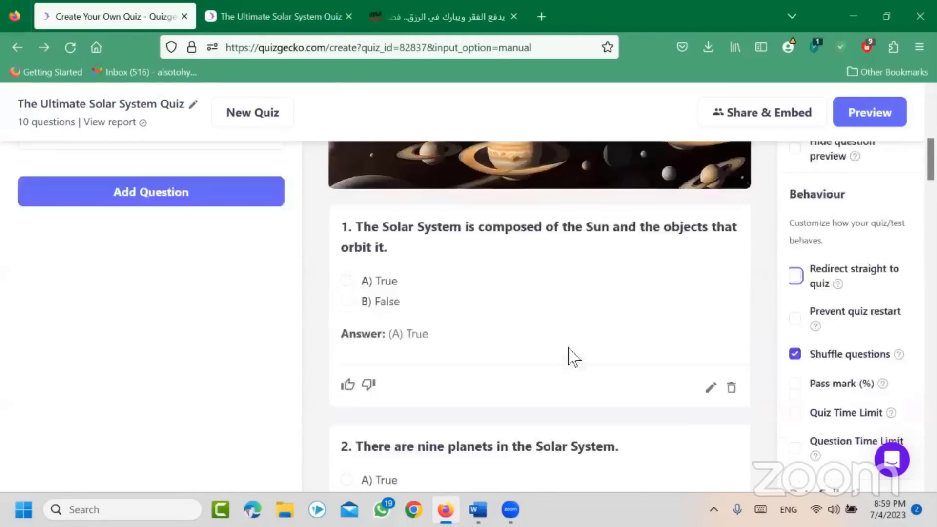
scroll(551, 332, "down", 5)
scroll(444, 287, "up", 3)
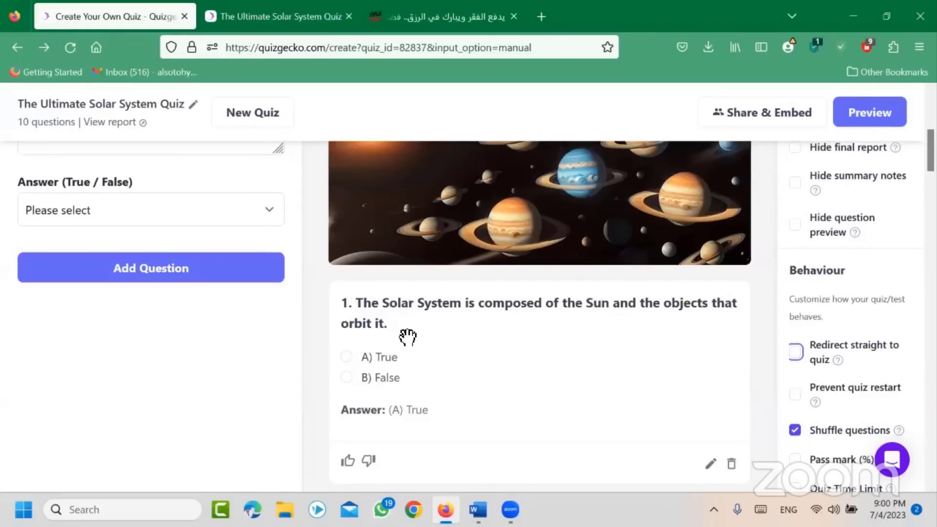
scroll(405, 335, "down", 2)
scroll(395, 317, "down", 3)
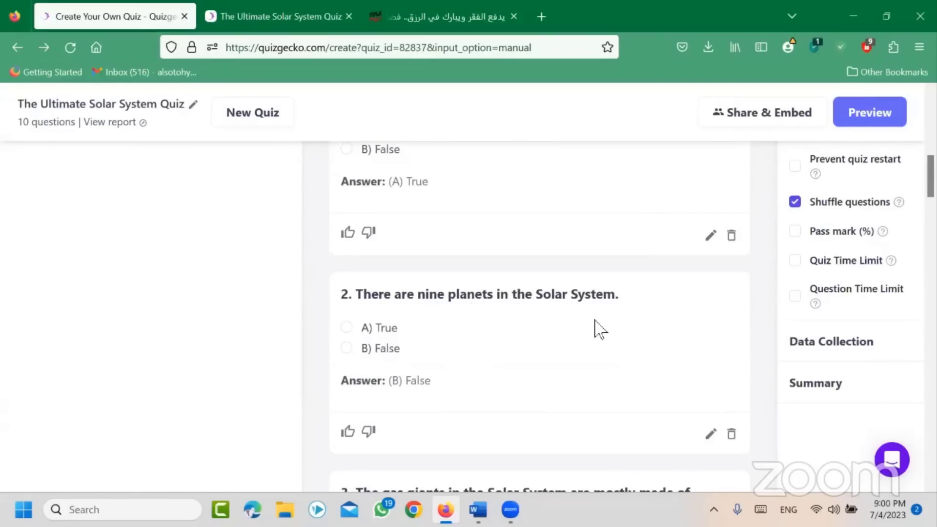
scroll(561, 331, "down", 5)
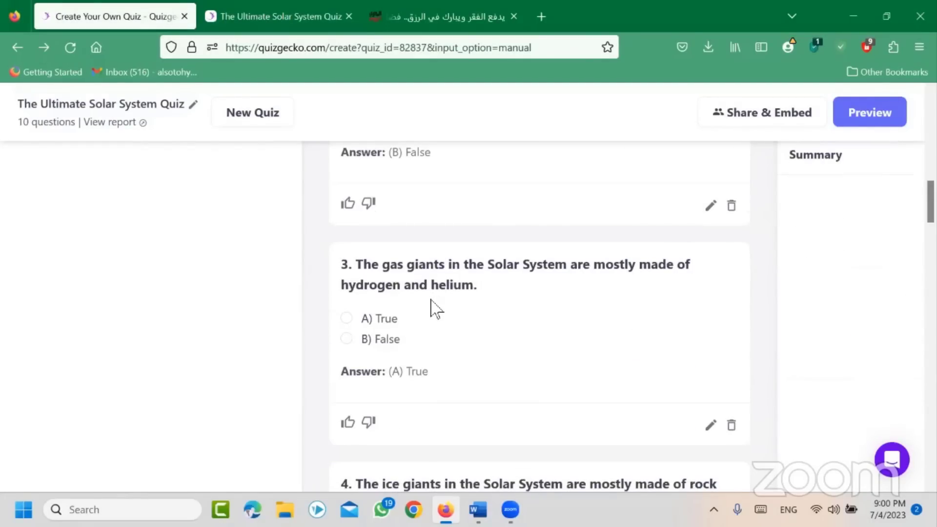
scroll(449, 320, "up", 5)
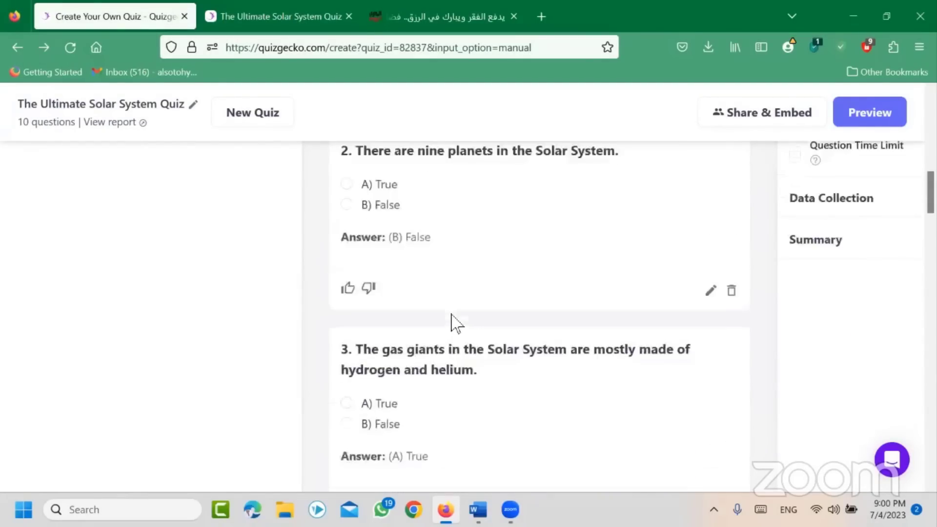
scroll(454, 332, "up", 3)
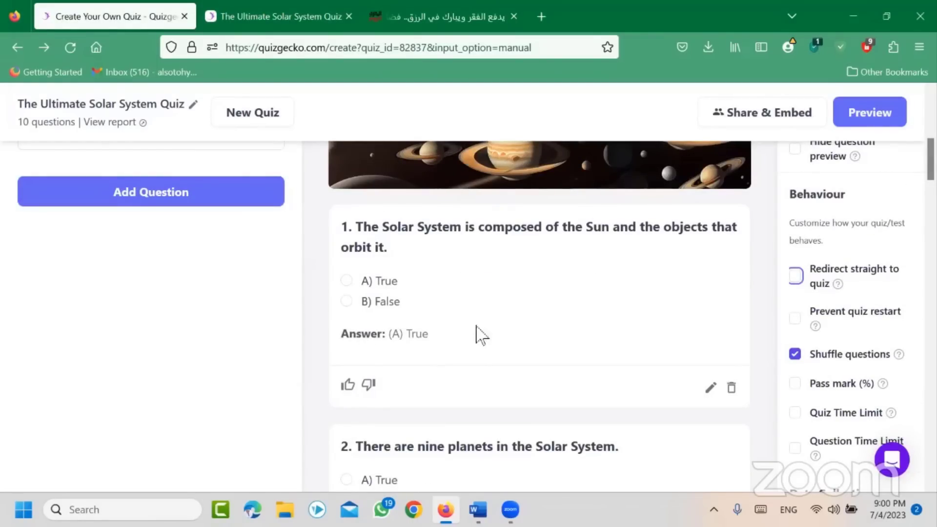
- Enable the Pass mark (%) option in the Behaviour settings and set it to 70
scroll(470, 332, "down", 3)
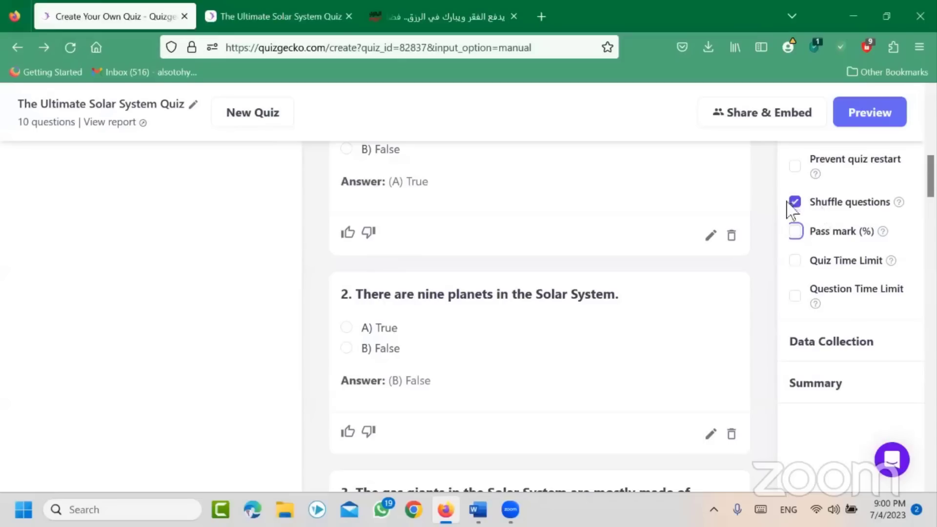
left_click(839, 238)
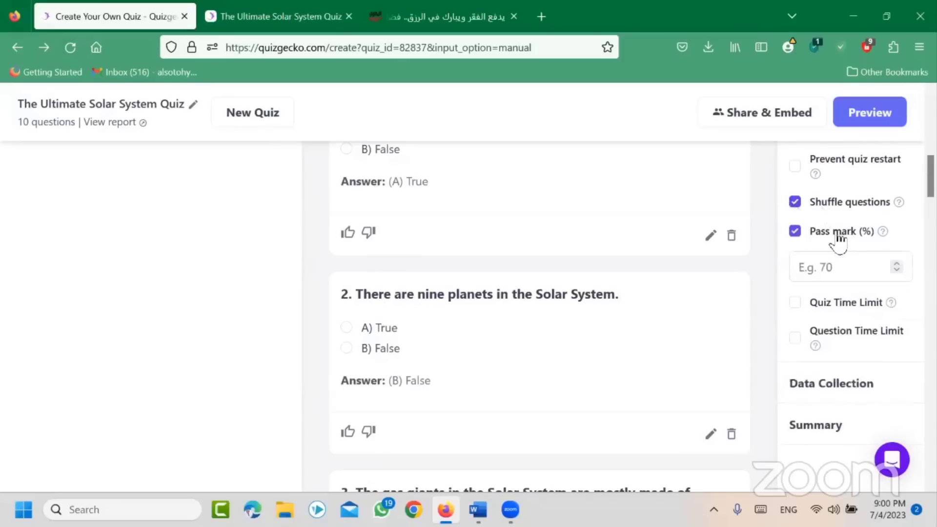
left_click(813, 238)
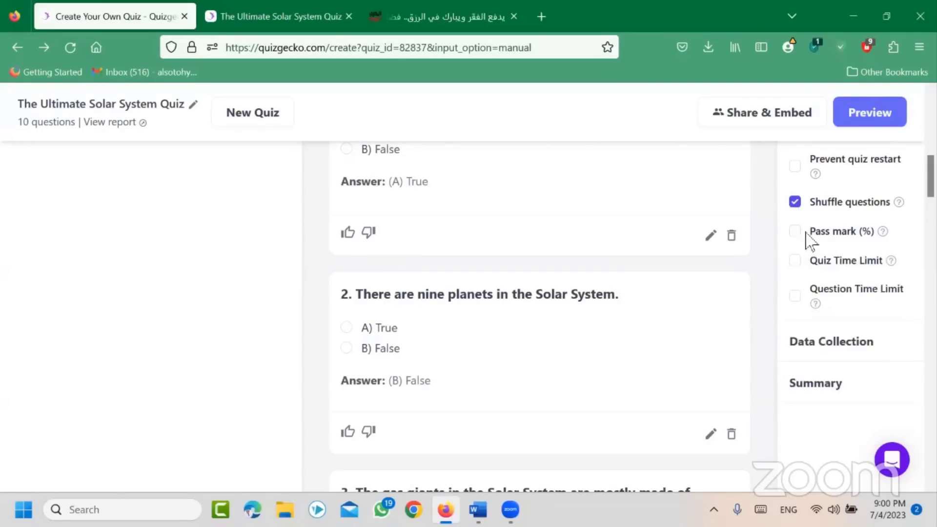
left_click(842, 237)
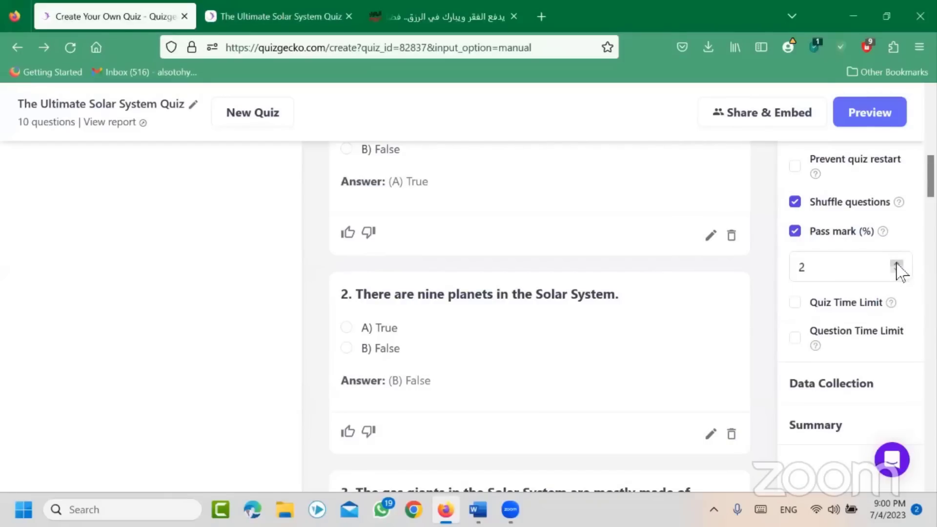
double_click(830, 265)
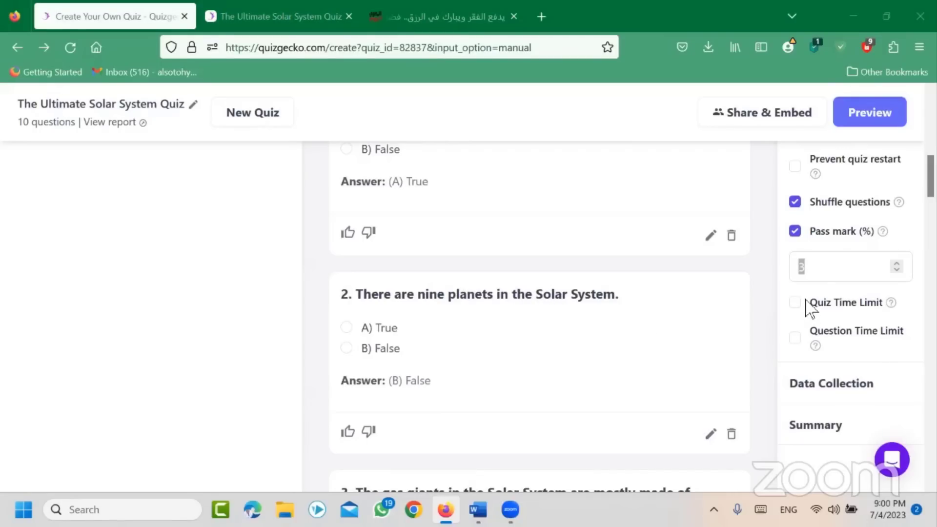
left_click_drag(821, 261, 783, 267)
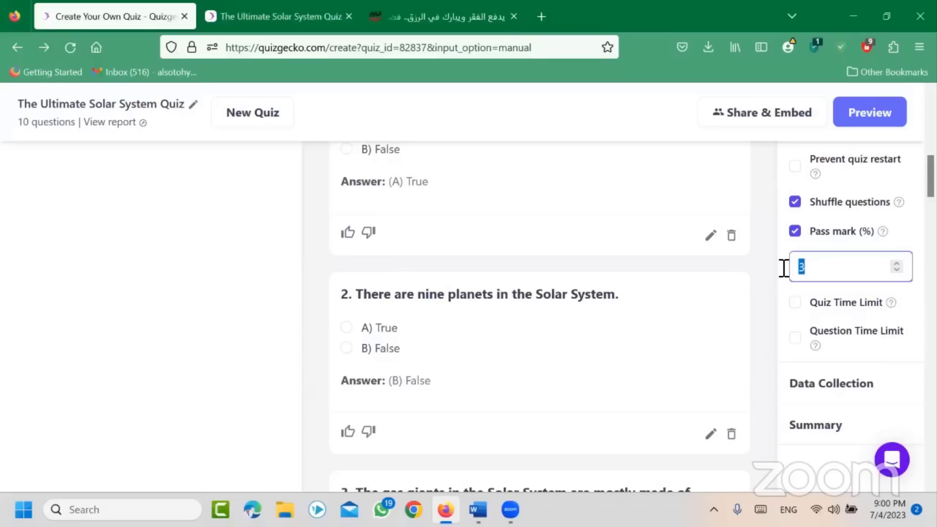
type("70")
left_click(772, 278)
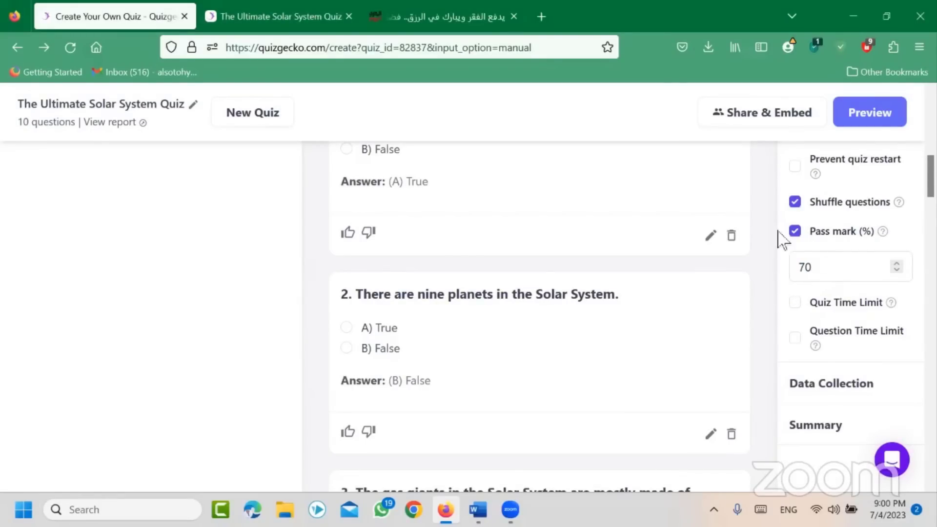
- Enable Prevent quiz restart in the Behaviour settings
scroll(723, 175, "up", 4)
scroll(732, 127, "up", 3)
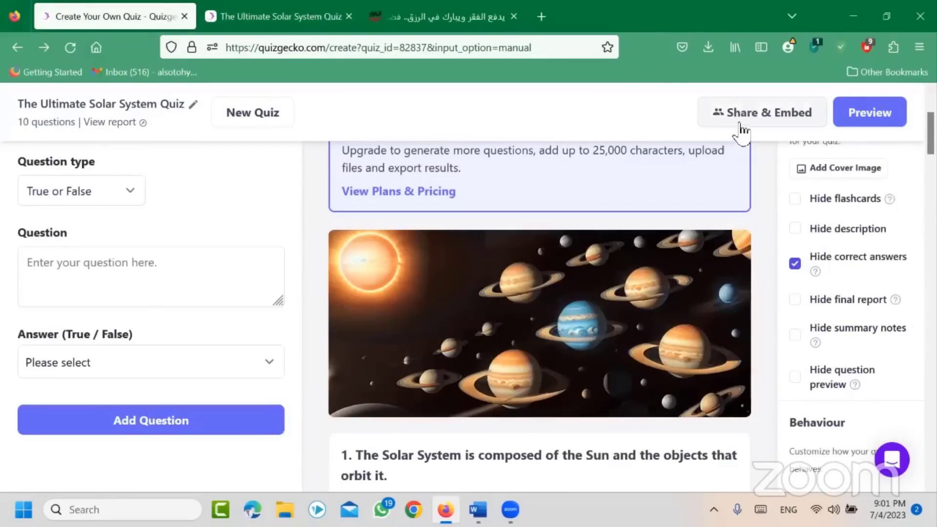
scroll(576, 261, "down", 2)
scroll(576, 261, "down", 2)
scroll(762, 341, "down", 3)
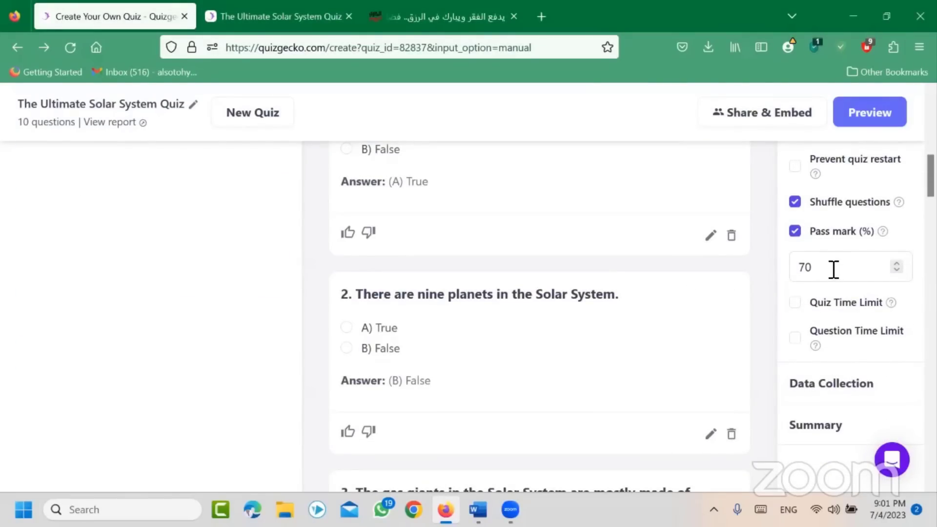
scroll(831, 277, "up", 2)
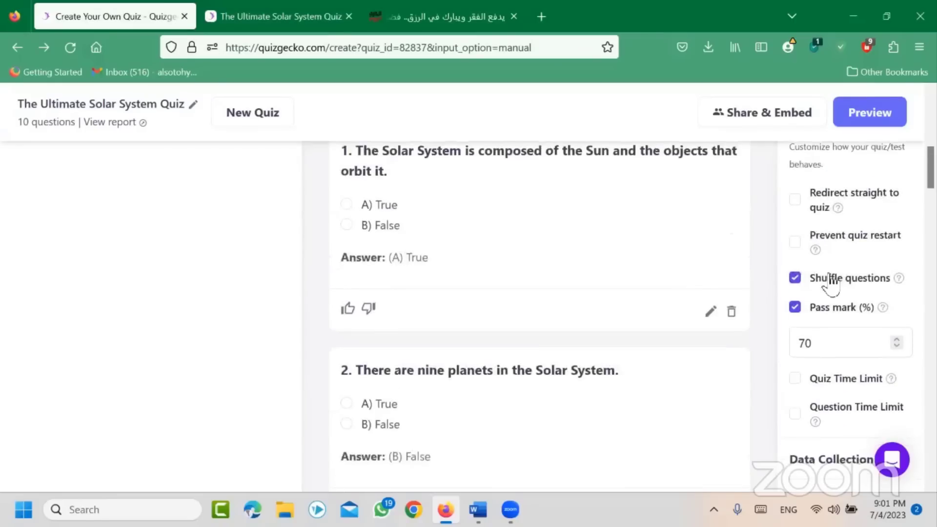
left_click(796, 242)
left_click(796, 241)
left_click(796, 241)
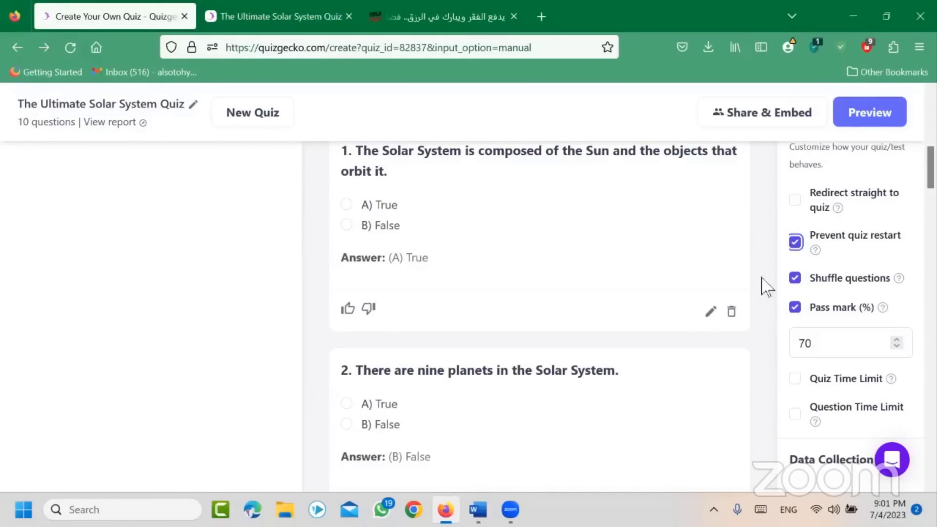
- Enable the Quiz Time Limit and Question Time Limit options in the Behaviour settings
scroll(766, 303, "up", 2)
scroll(757, 287, "up", 6)
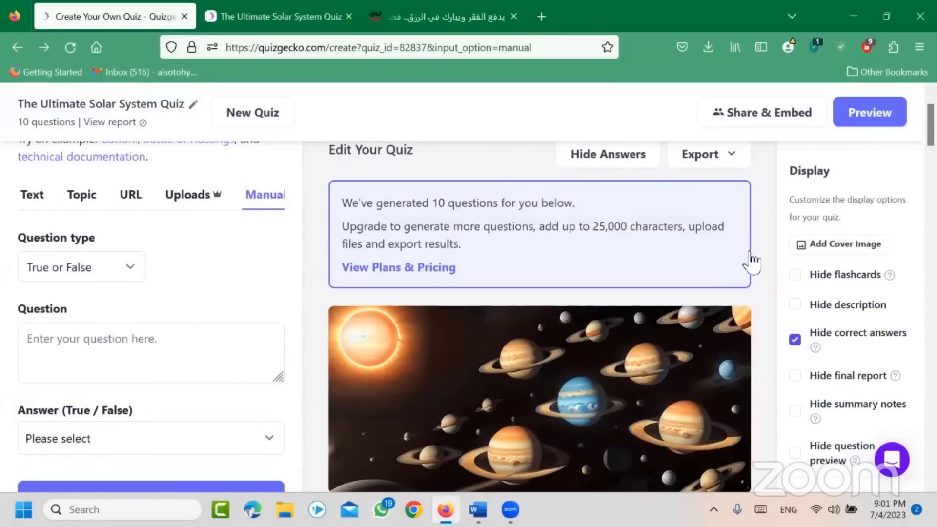
scroll(780, 278, "down", 5)
scroll(852, 305, "down", 4)
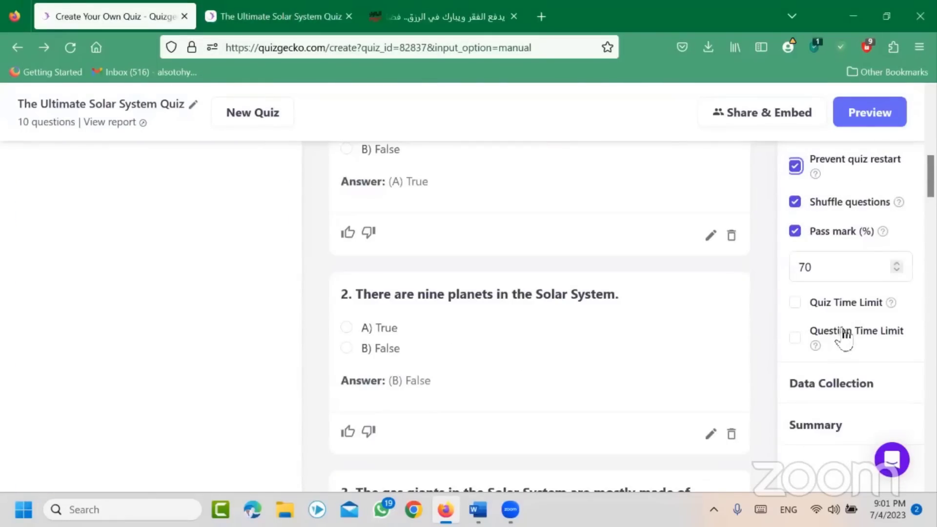
left_click(796, 305)
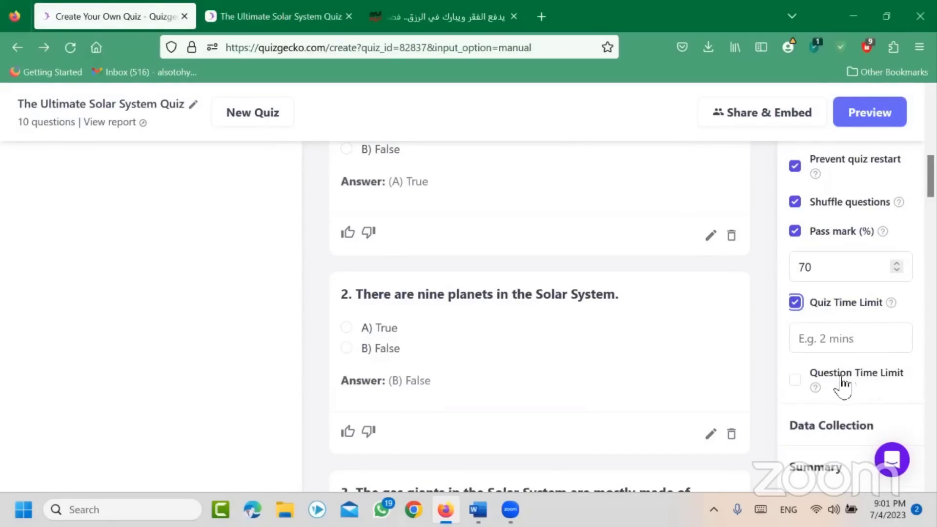
left_click(797, 383)
scroll(862, 410, "down", 2)
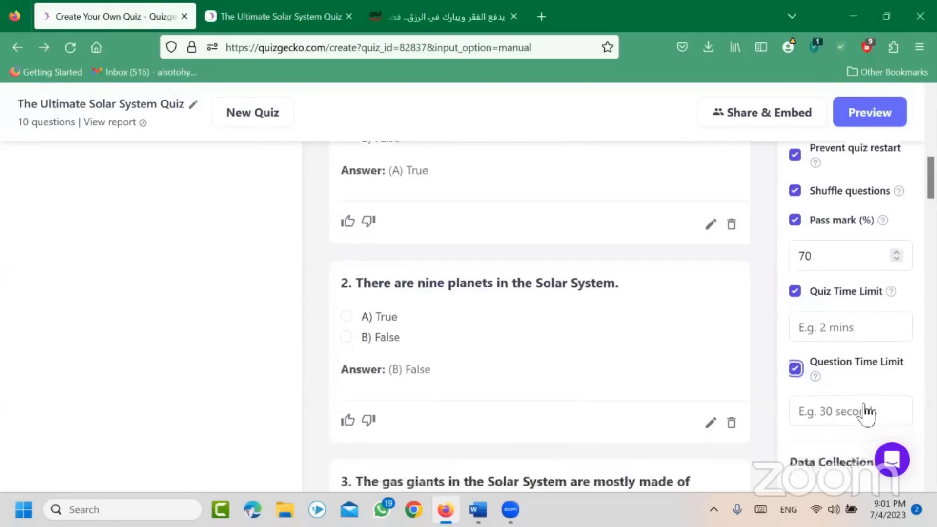
- Try 50 as the Question Time Limit, and replace it with a limit of 2 minutes
left_click(852, 350)
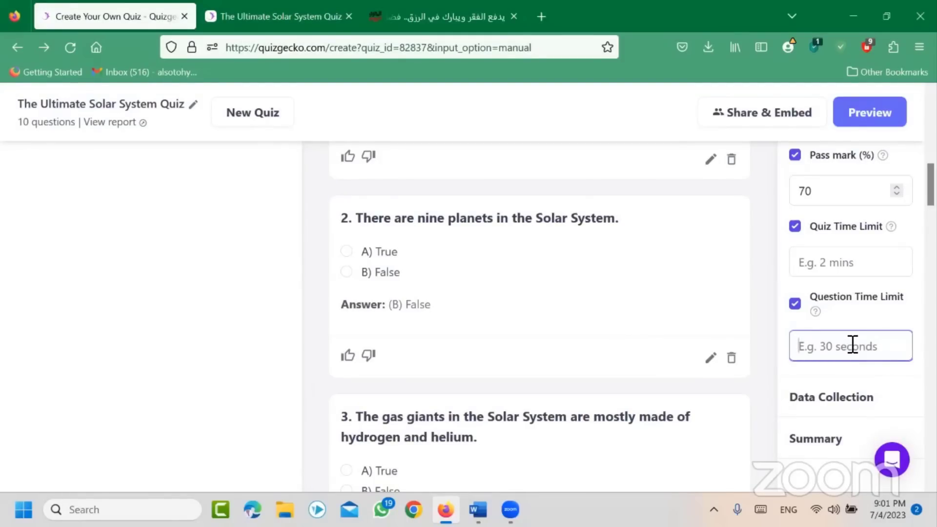
type("50")
left_click(771, 375)
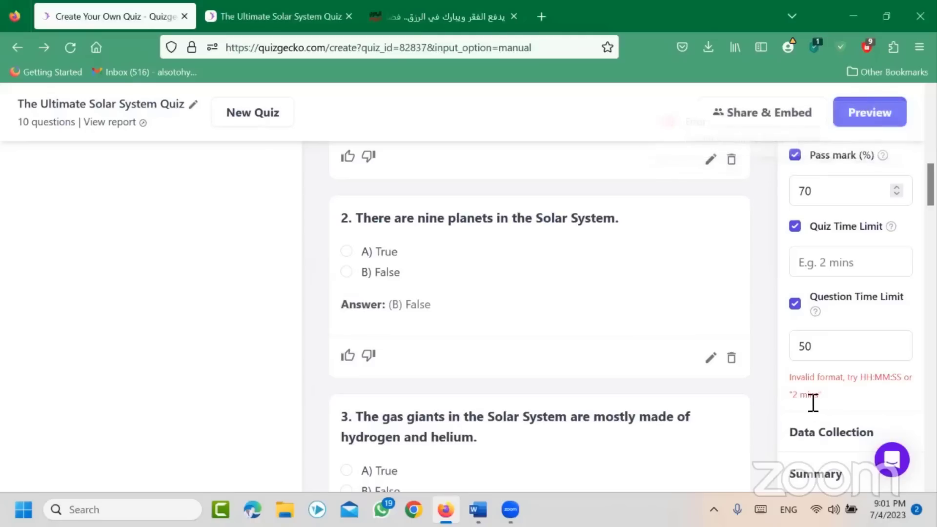
double_click(822, 347)
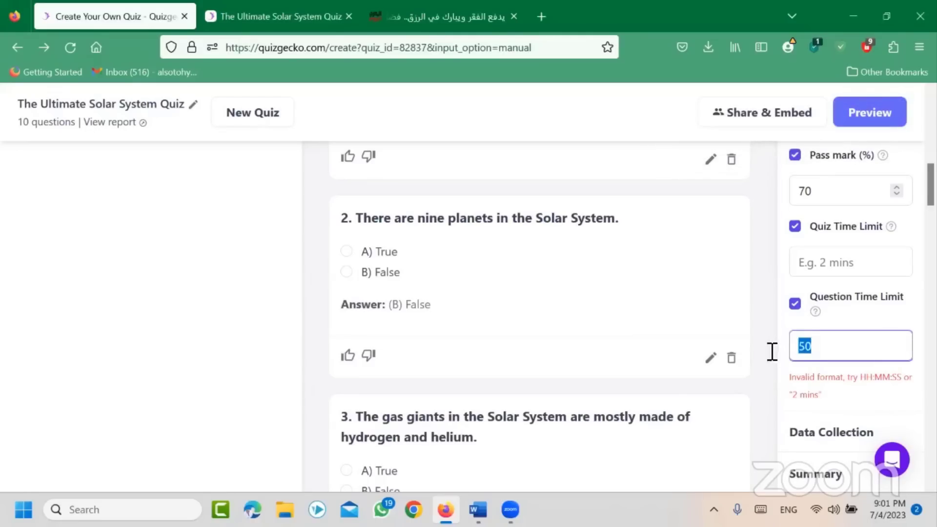
type("2 mi")
left_click(774, 353)
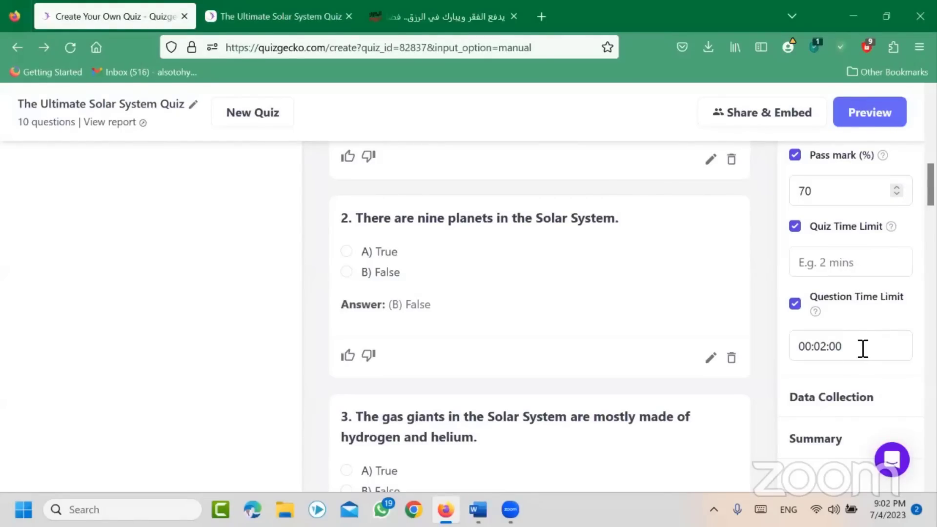
- Expand the Data Collection and Summary sections of the quiz preferences and examine their options
scroll(863, 348, "down", 2)
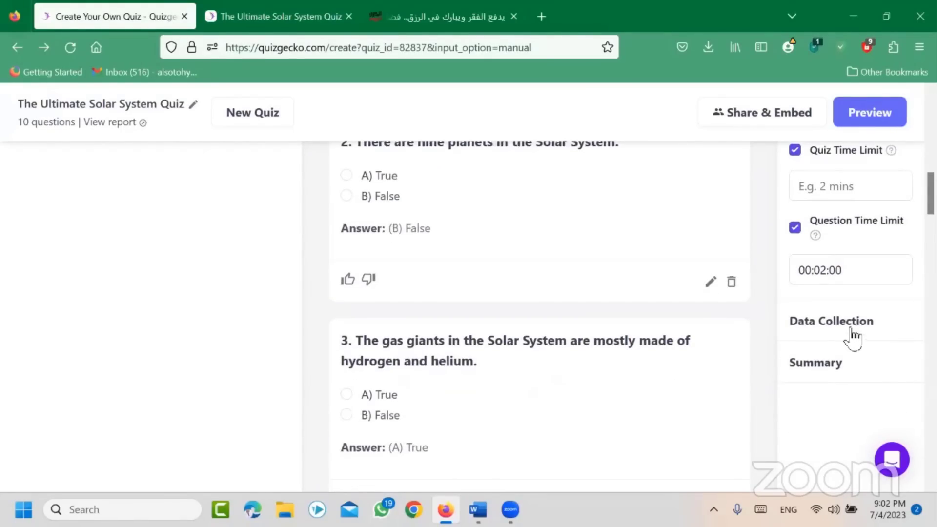
left_click(853, 331)
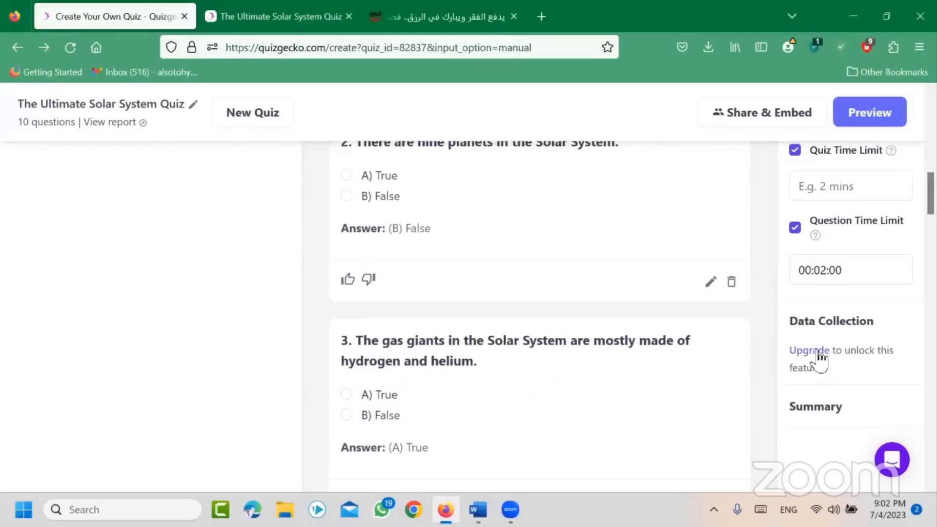
left_click(813, 413)
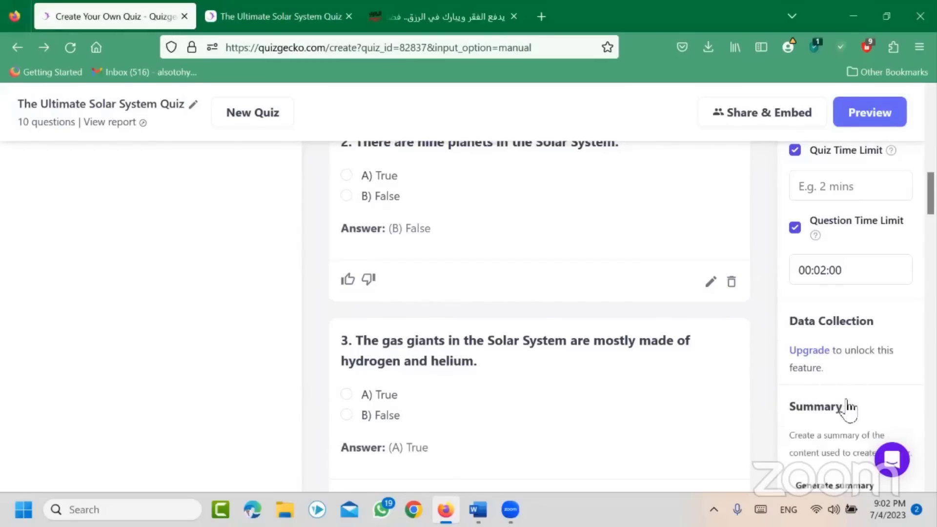
scroll(840, 385, "down", 4)
scroll(682, 368, "up", 6)
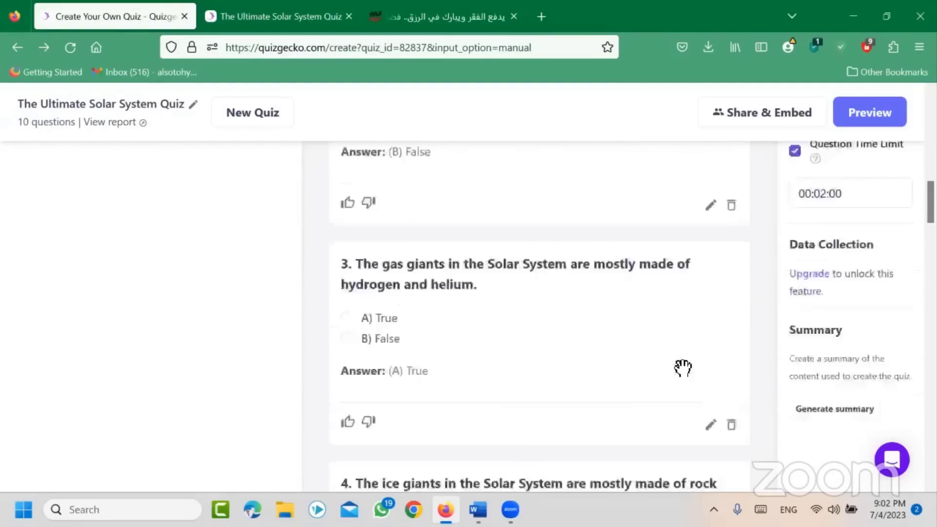
- Open the quiz's sharing options and examine the embed code alongside the share link settings
scroll(566, 312, "up", 10)
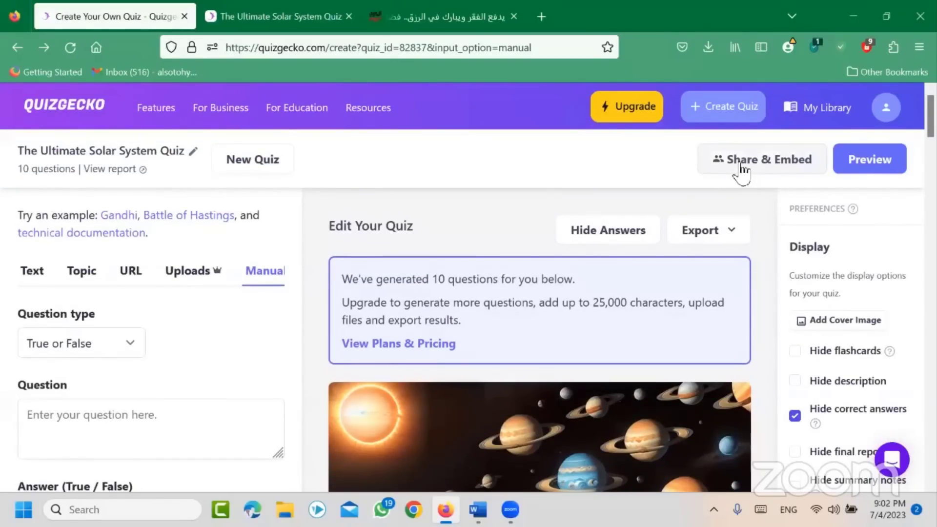
left_click(740, 166)
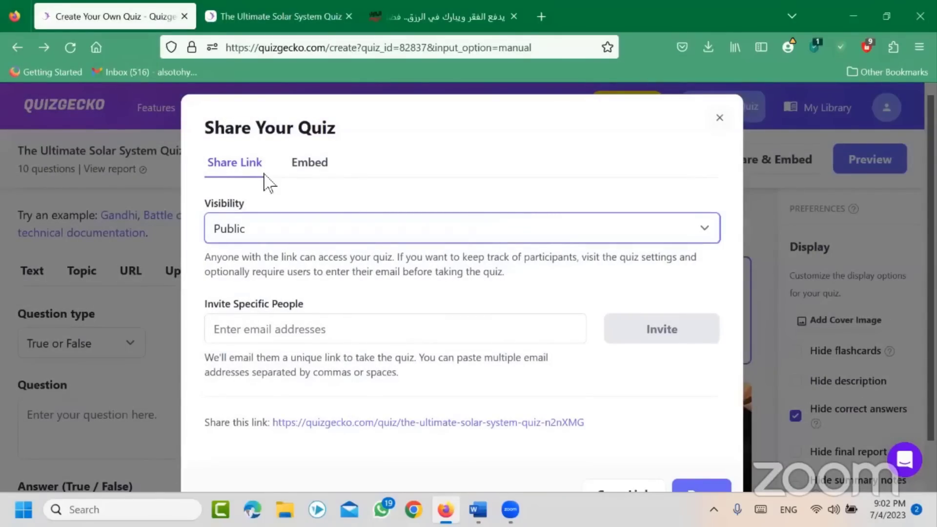
left_click(313, 174)
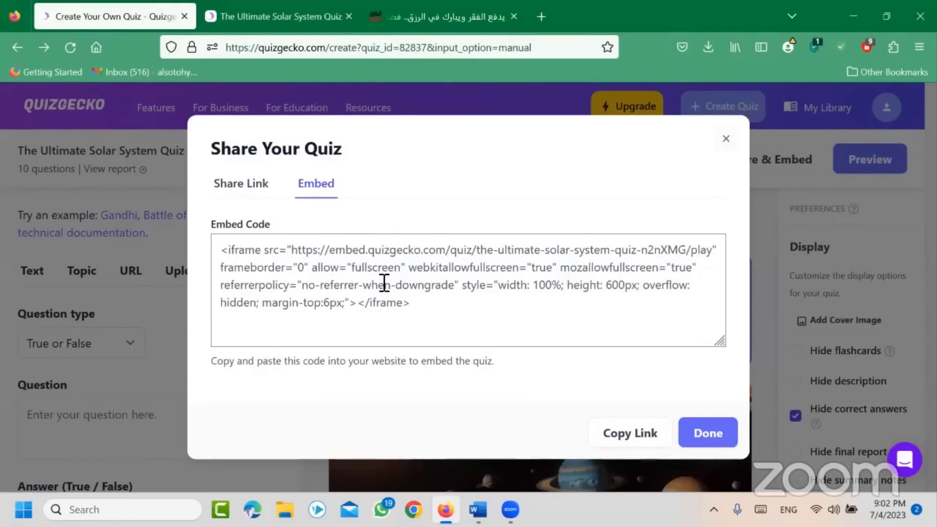
left_click_drag(429, 306, 222, 250)
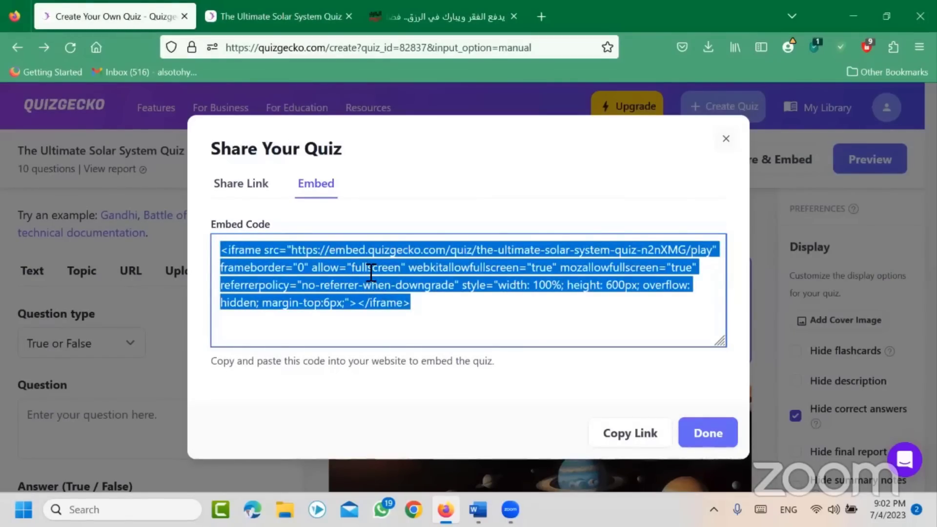
left_click(245, 192)
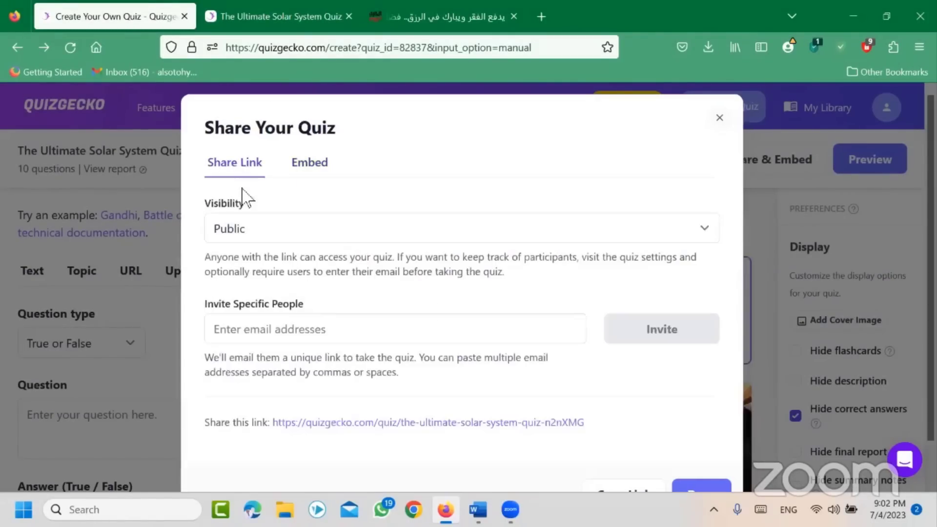
left_click(311, 168)
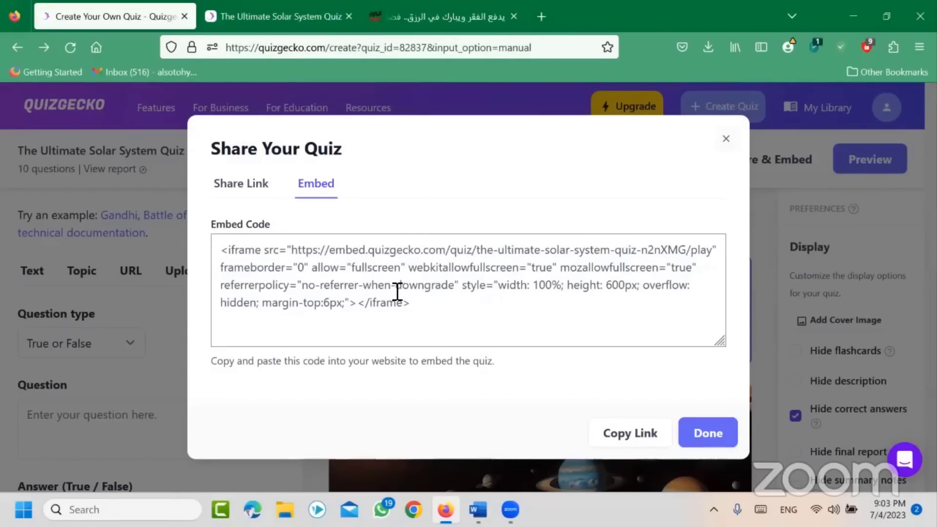
- Review the visibility choices for the quiz's share link and set the visibility to Invite Only
left_click(253, 186)
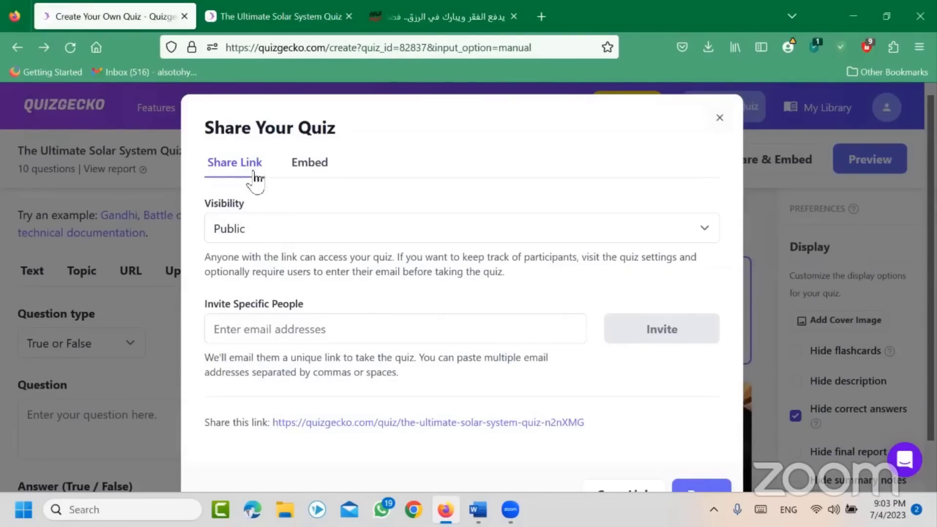
left_click(266, 234)
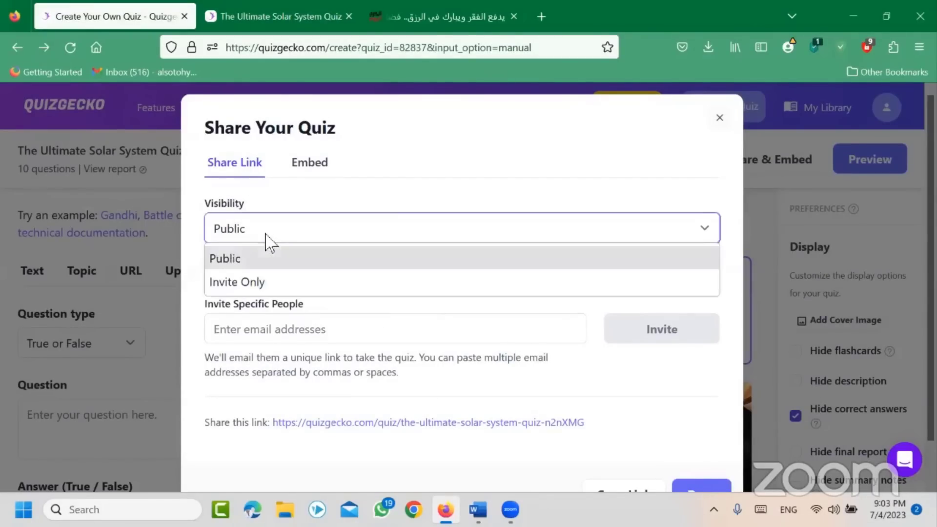
left_click(259, 264)
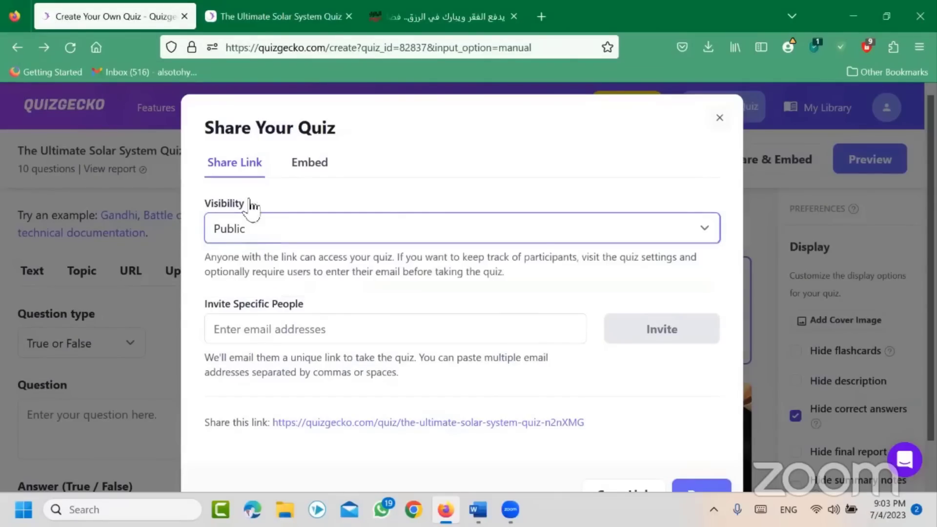
left_click(262, 235)
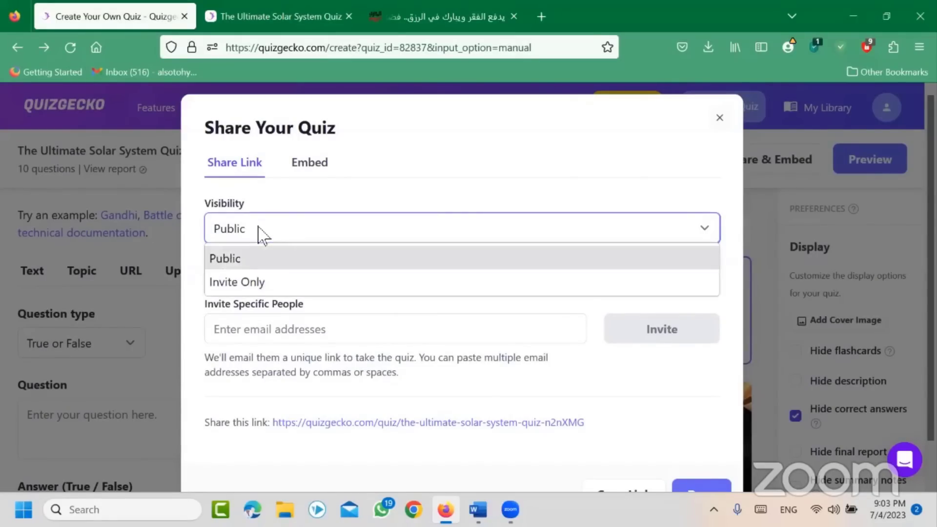
left_click(254, 284)
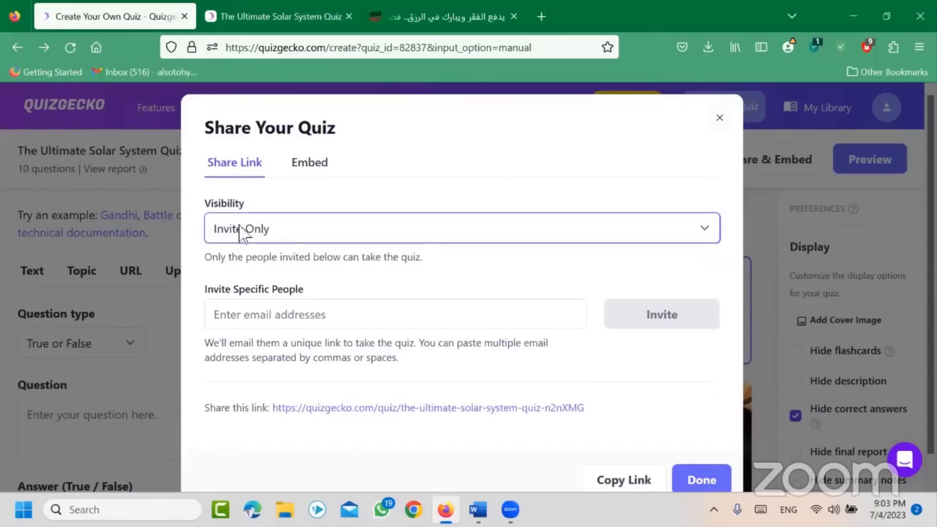
- Enter placeholder text as an address under Invite Specific People and clear the field
left_click(274, 316)
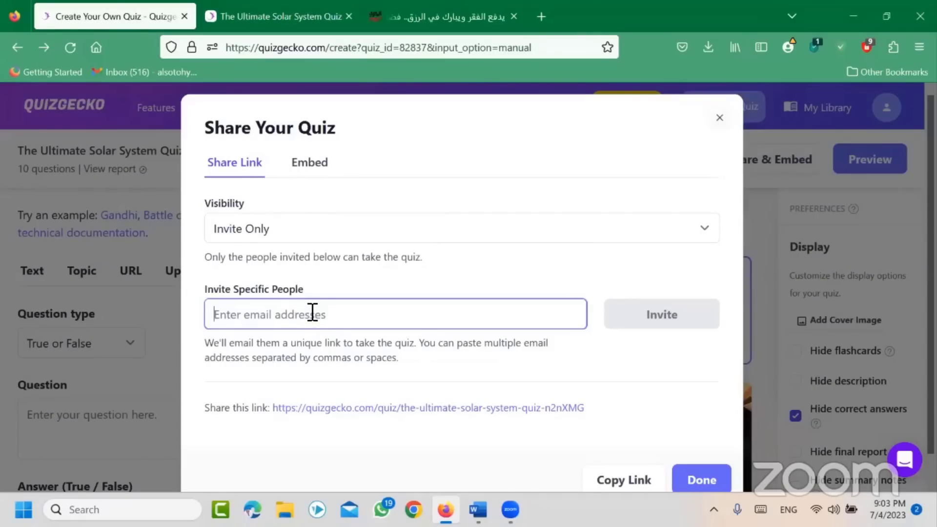
type("r3ytyuyyhjjhvhj")
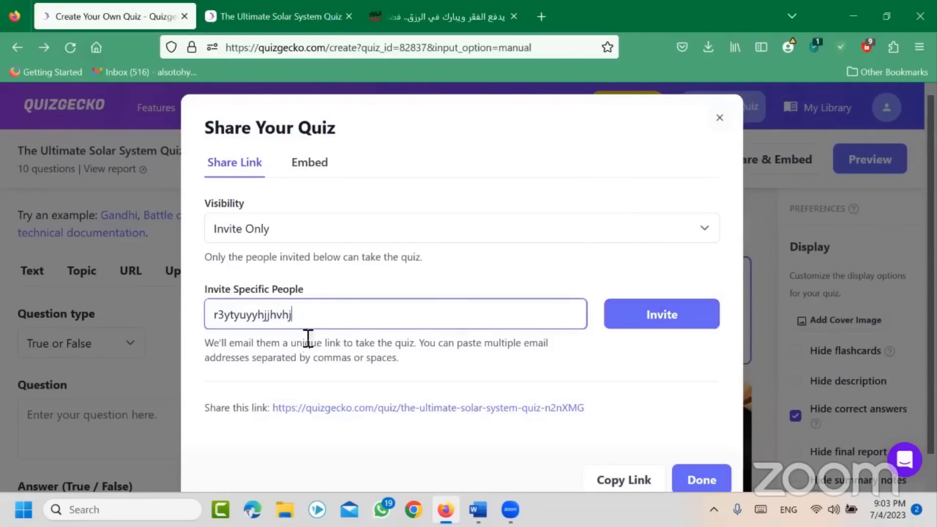
left_click_drag(293, 313, 213, 306)
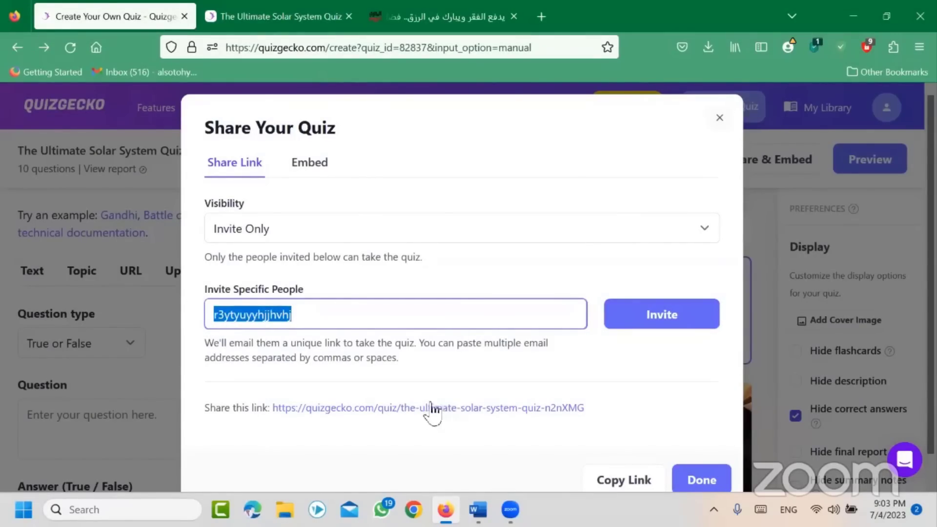
key("BackSpace")
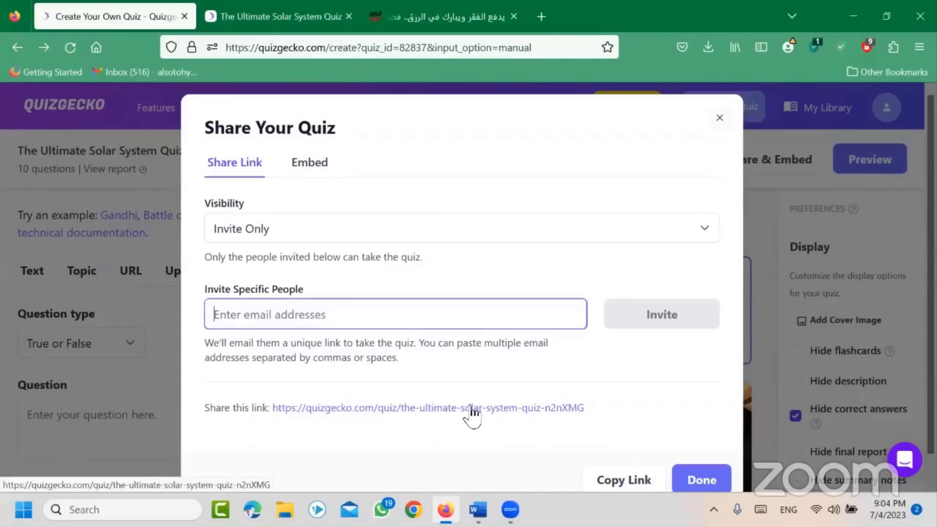
- Copy the Invite Only quiz's share link and open it in Microsoft Edge to test access
left_click(614, 482)
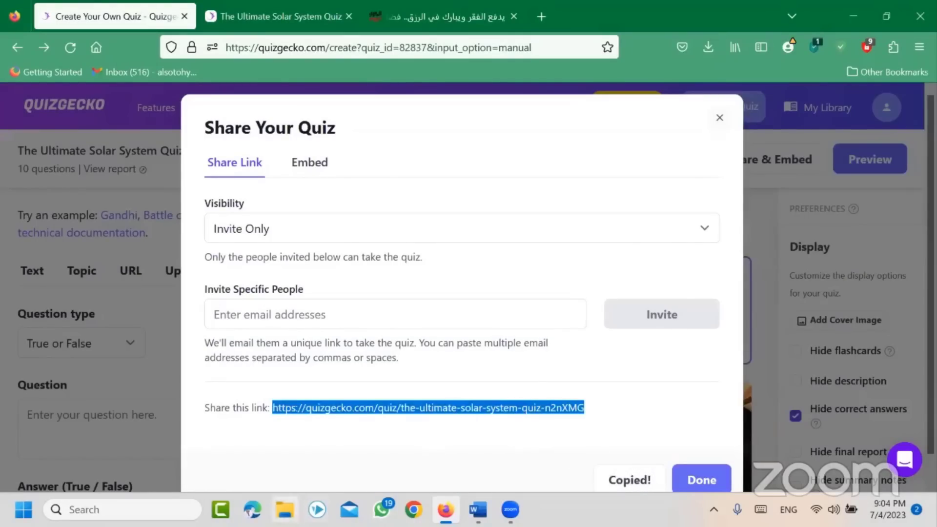
left_click(285, 510)
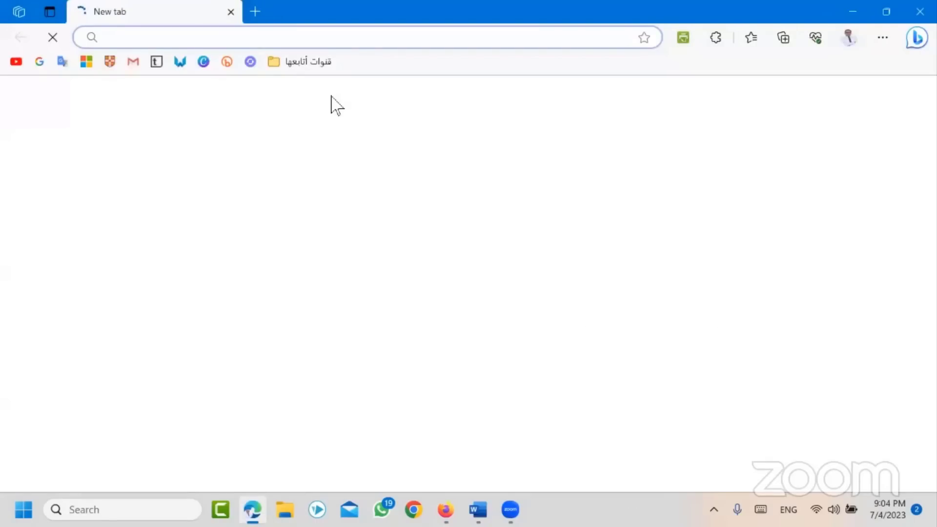
right_click(267, 38)
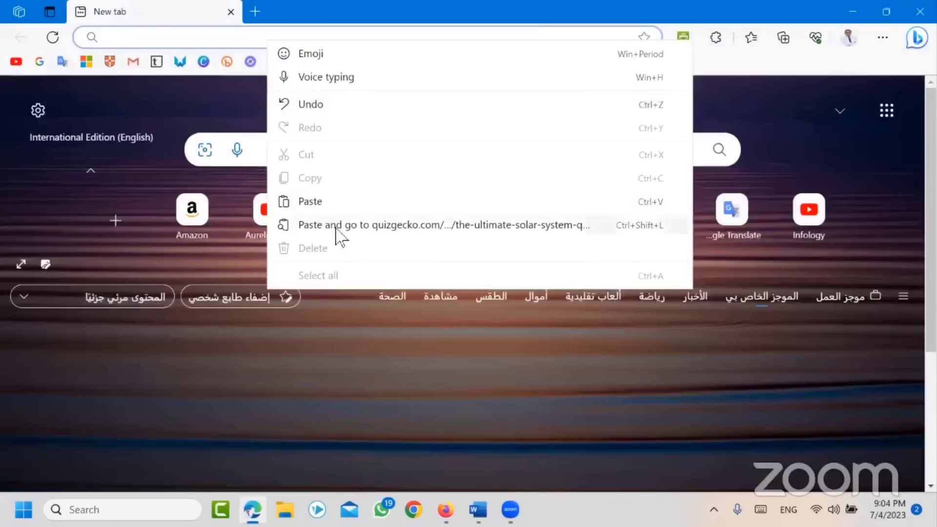
left_click(337, 226)
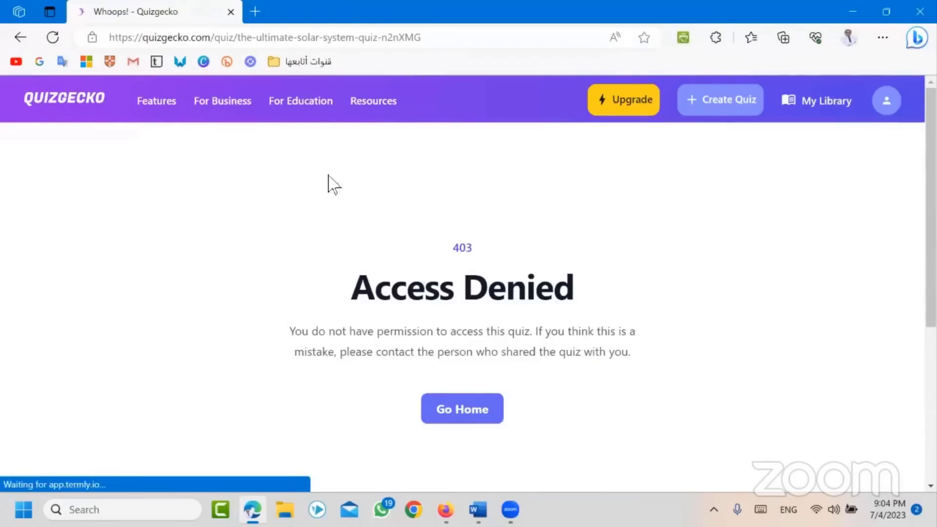
- Switch back to Firefox and set the quiz's visibility to Public in the sharing options
left_click(446, 510)
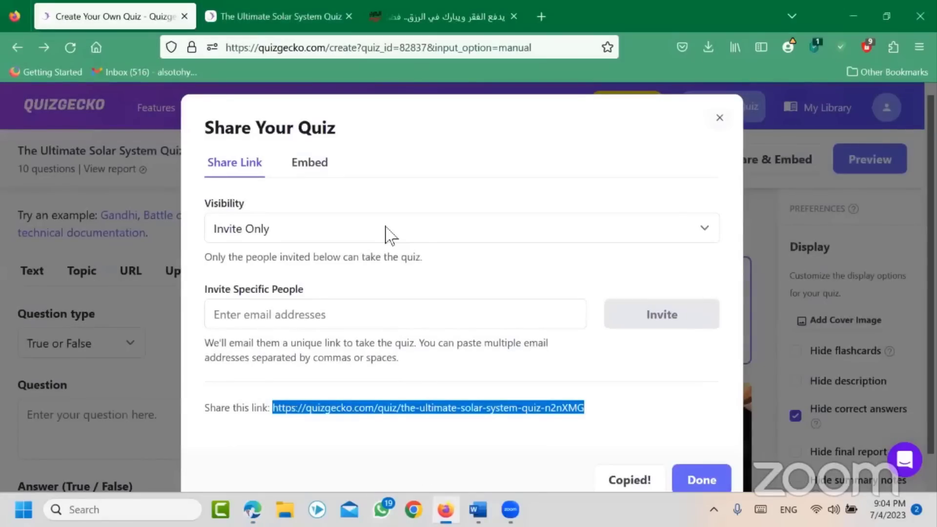
left_click(242, 235)
left_click(262, 259)
scroll(615, 429, "down", 1)
left_click(540, 393)
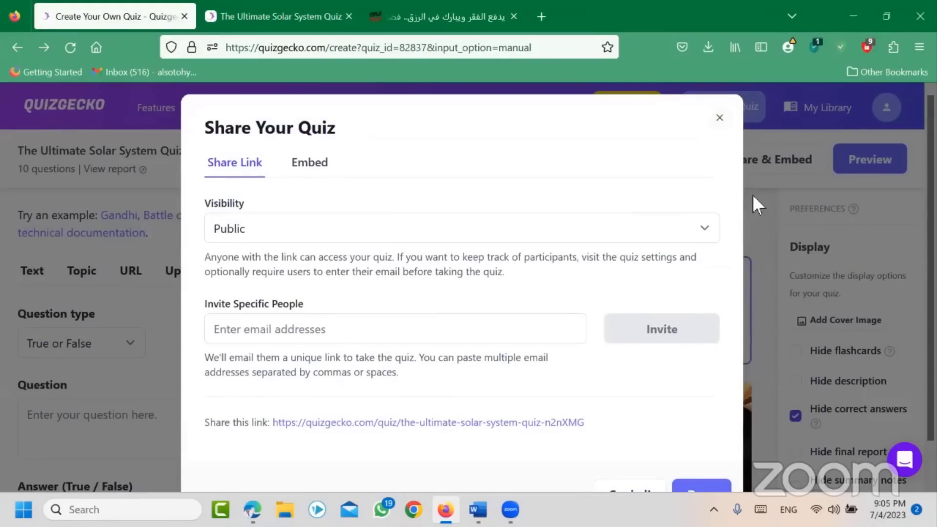
- Close and reopen the quiz's sharing options, and copy the public share link
left_click(750, 280)
left_click(737, 161)
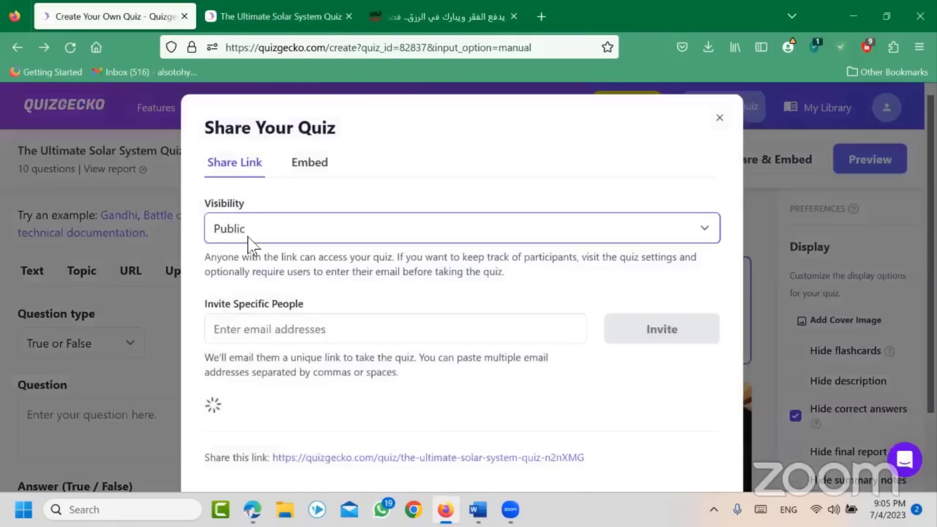
scroll(548, 399, "down", 1)
left_click(629, 454)
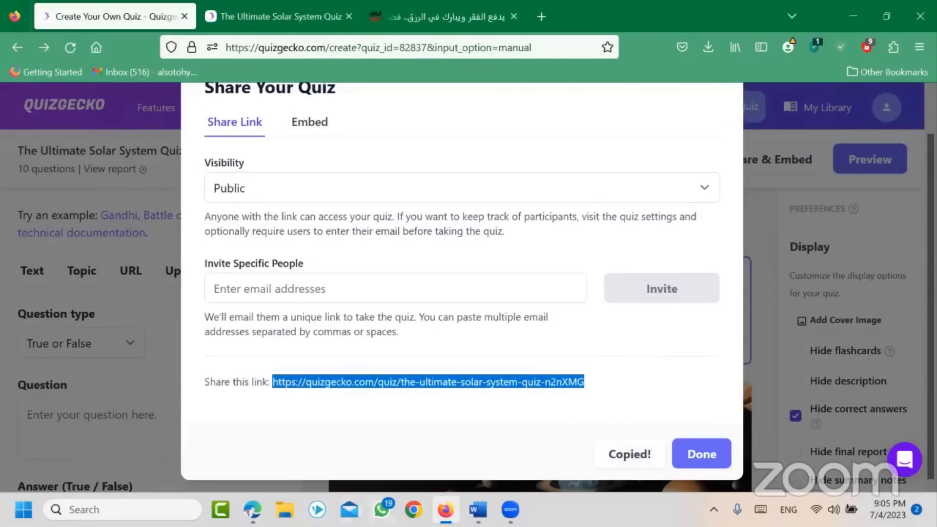
- Switch to Microsoft Edge and load the copied public share link to test access to the quiz
left_click(253, 509)
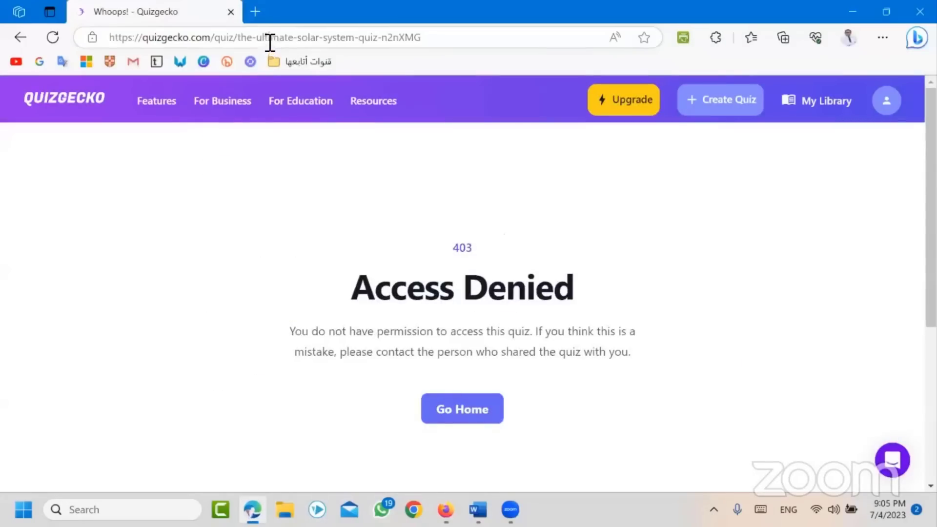
right_click(268, 42)
left_click(341, 252)
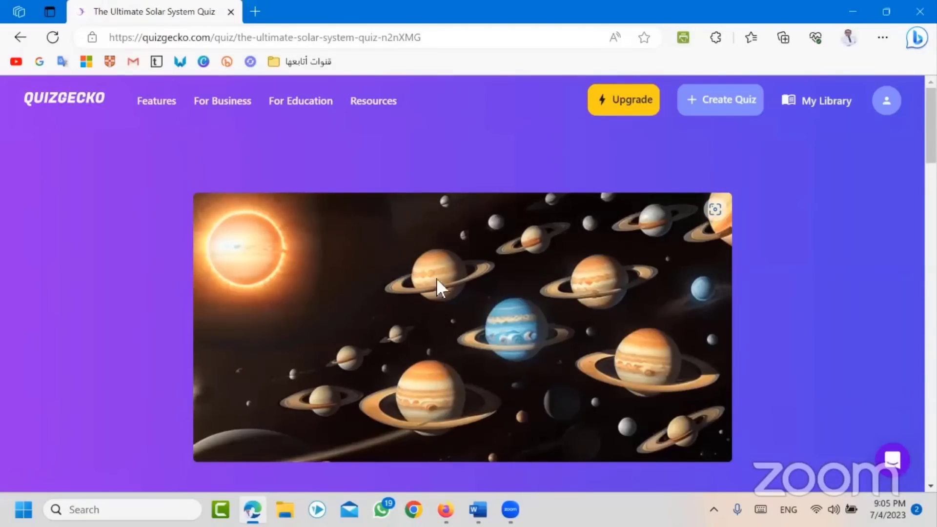
- Open the shared quiz's questions and notes and look through its question list and description
scroll(450, 332, "down", 5)
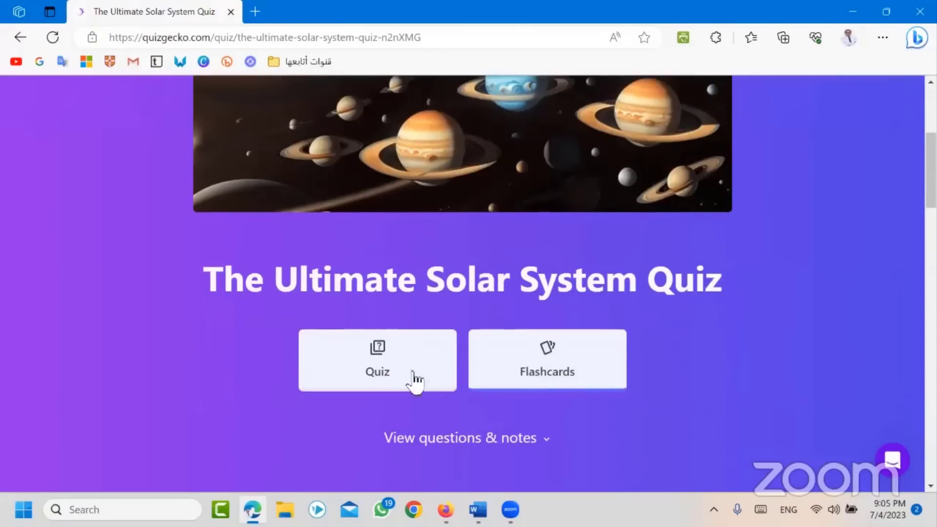
left_click(496, 439)
scroll(505, 394, "down", 3)
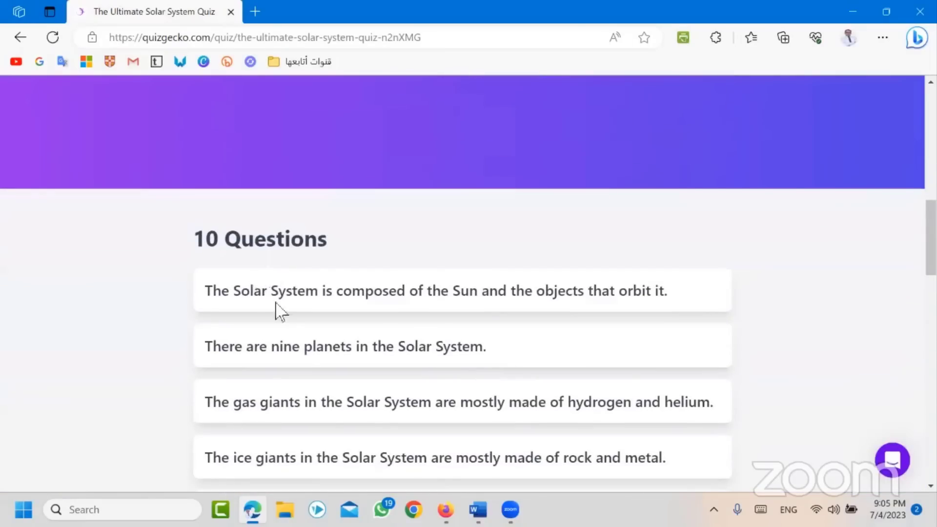
scroll(293, 332, "down", 10)
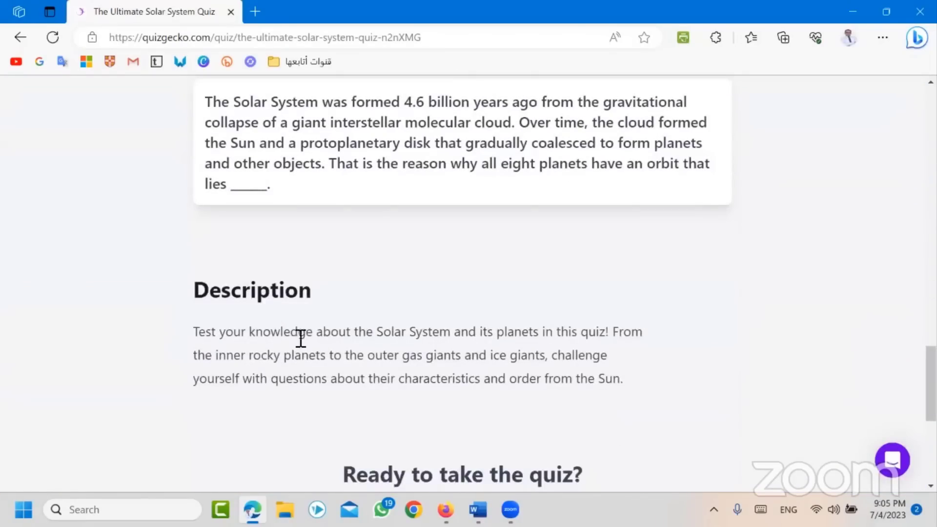
scroll(351, 352, "up", 4)
scroll(355, 339, "up", 1)
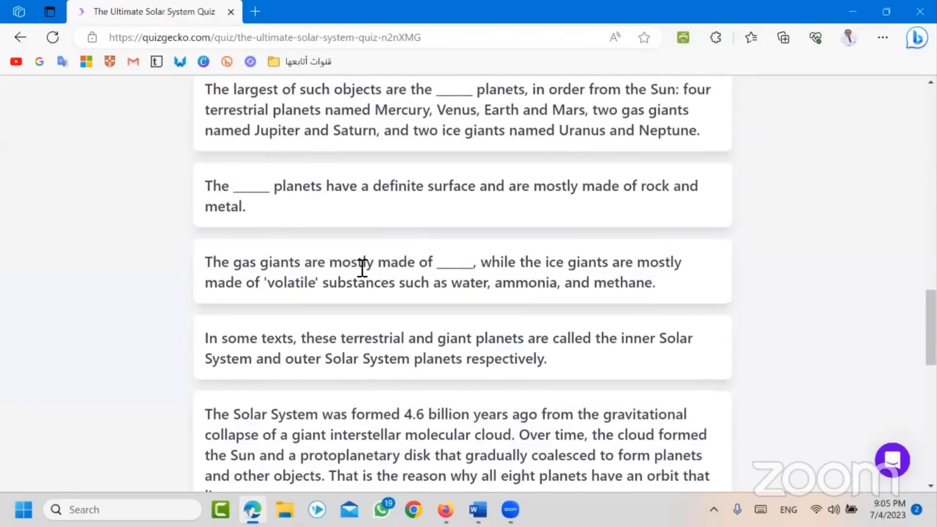
- Switch to Firefox and place its reduced window over the Edge quiz page, keeping all its tabs together
left_click(446, 509)
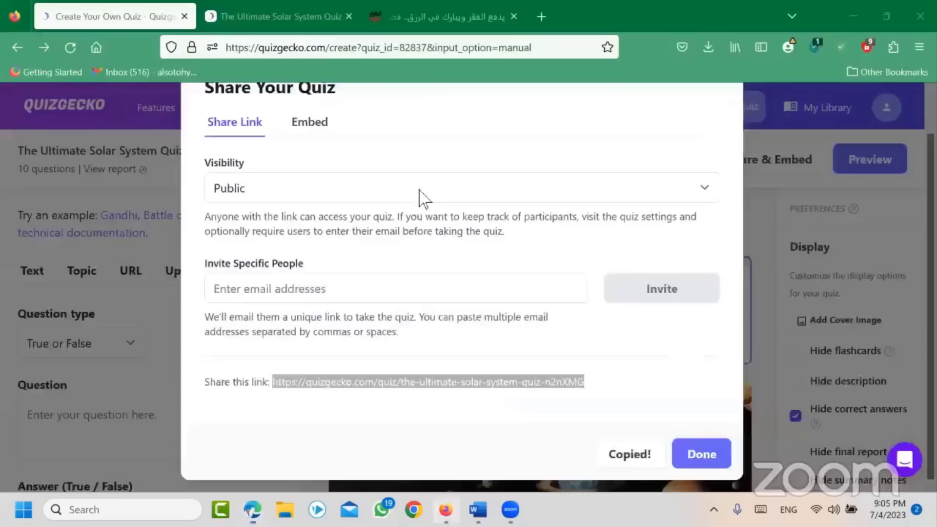
left_click(630, 9)
double_click(674, 27)
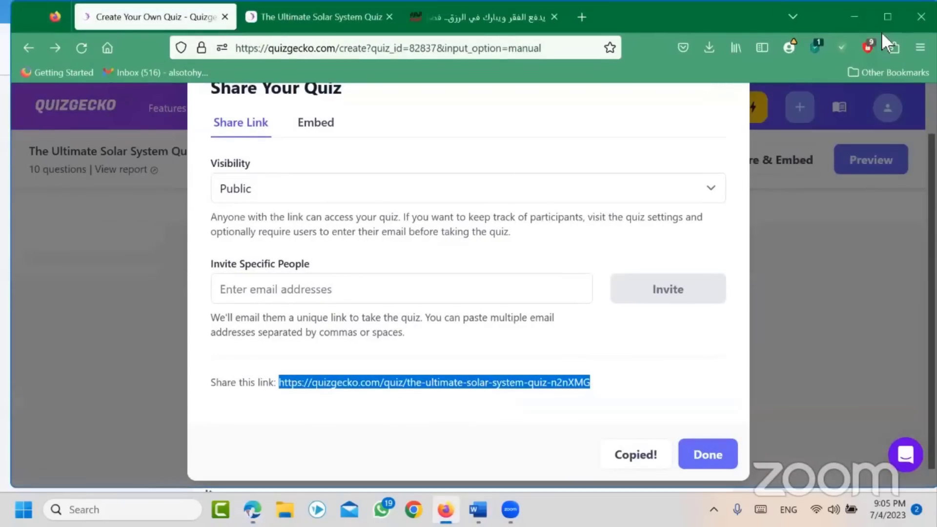
double_click(659, 22)
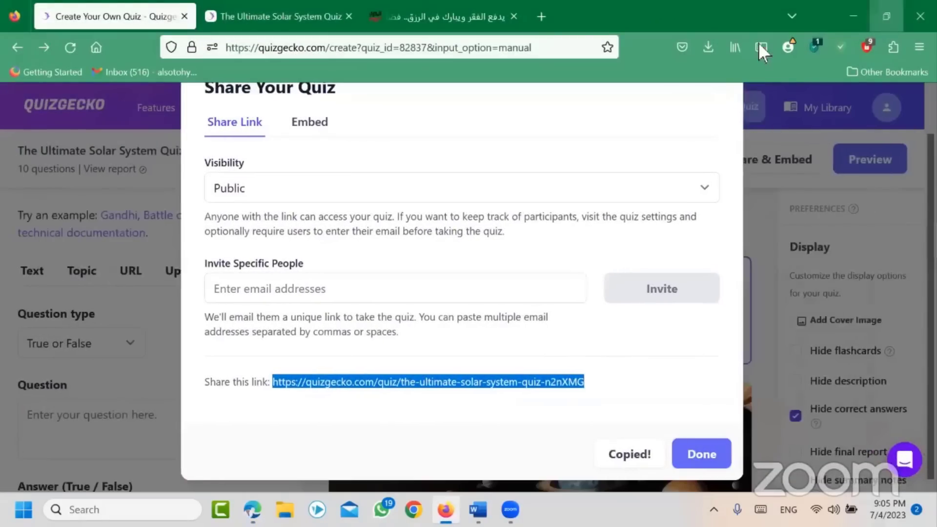
double_click(681, 13)
left_click_drag(823, 61, 668, 243)
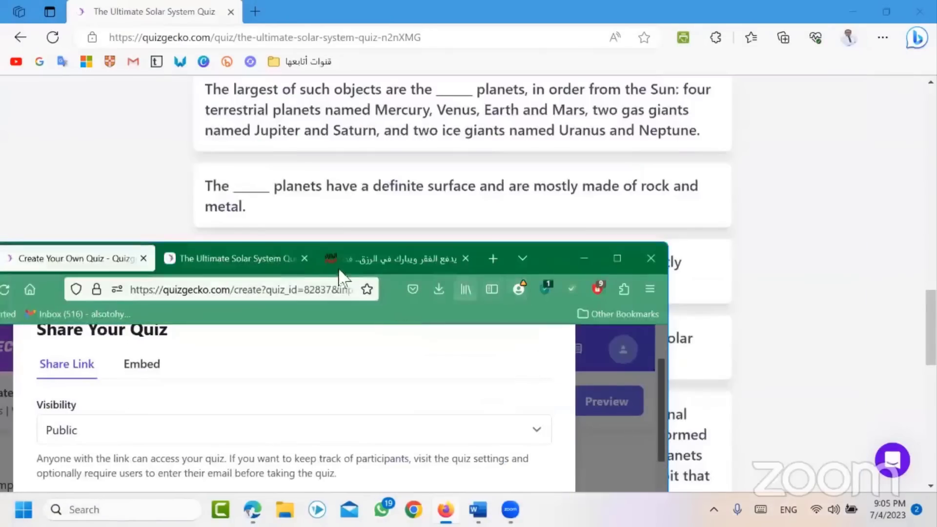
left_click(262, 265)
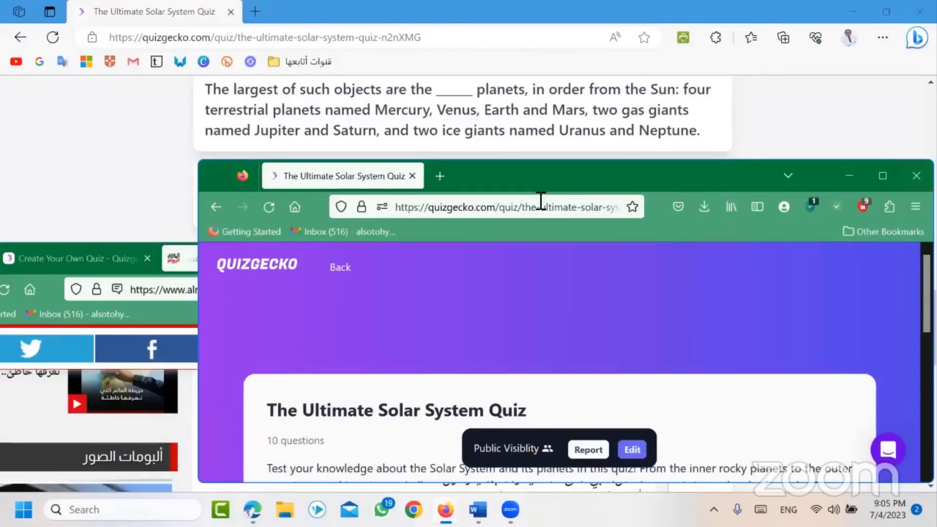
left_click_drag(341, 176, 161, 259)
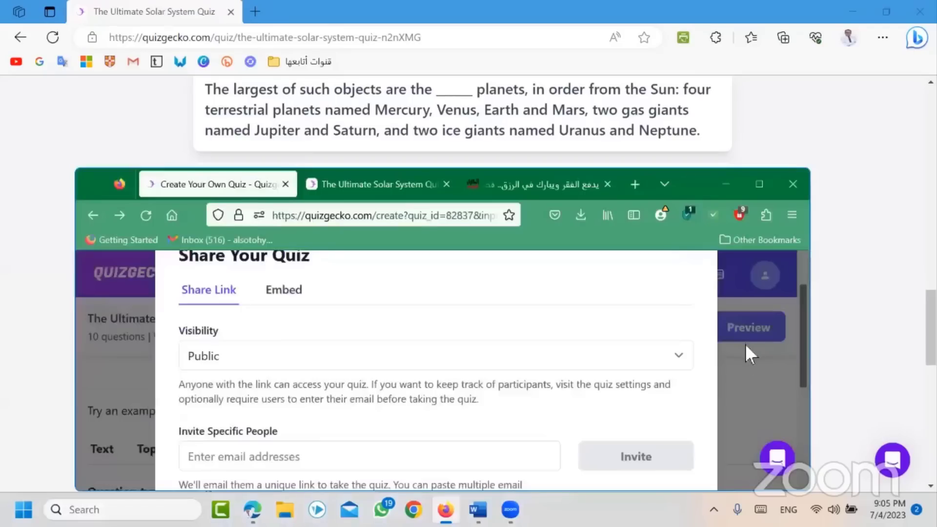
- Close the sharing options and maximize the Firefox window on the quiz editor tab
left_click(745, 343)
scroll(537, 415, "down", 10)
scroll(488, 410, "up", 10)
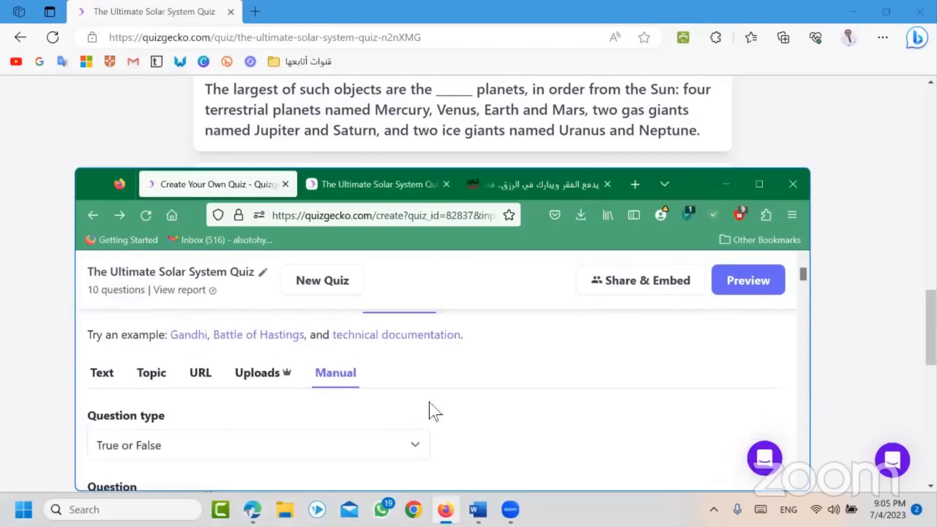
left_click(344, 190)
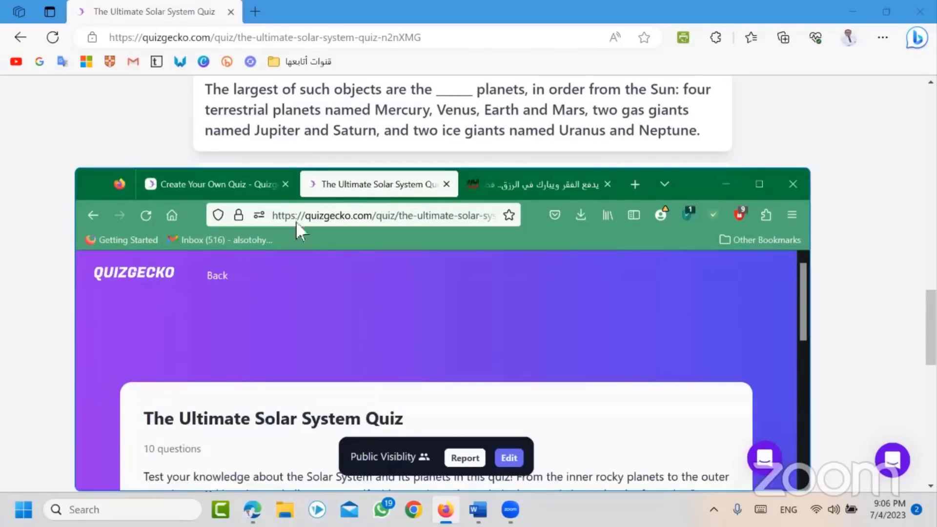
left_click(230, 187)
left_click_drag(366, 388, 757, 188)
left_click(760, 184)
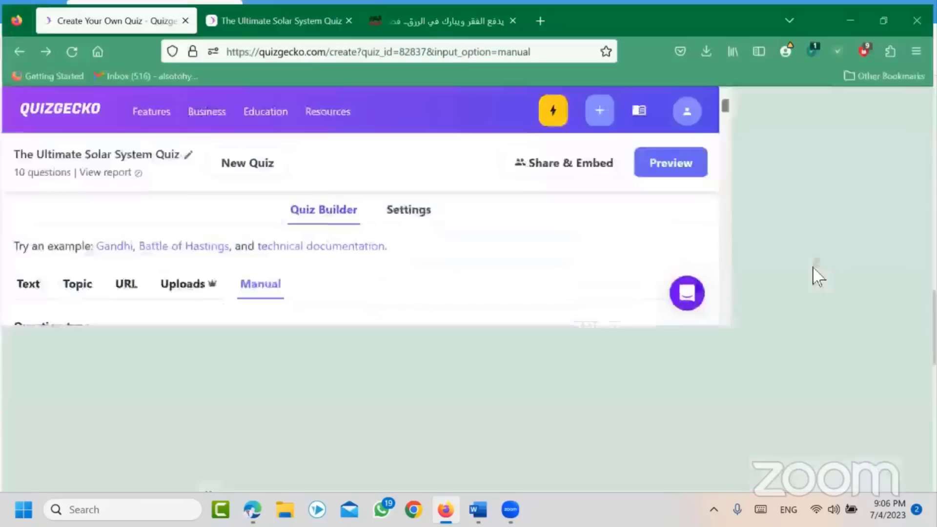
scroll(835, 293, "down", 5)
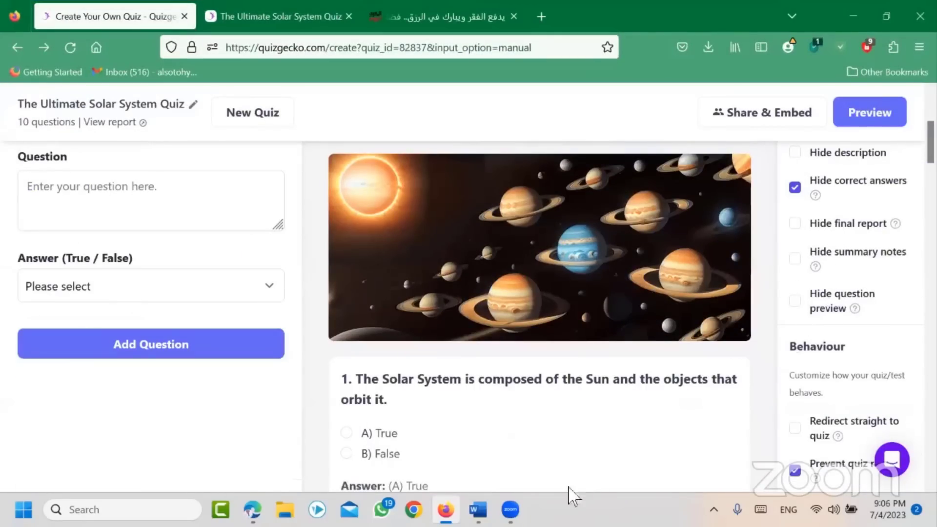
- Switch to Edge and review the shared quiz's questions, description and start options again
left_click(252, 510)
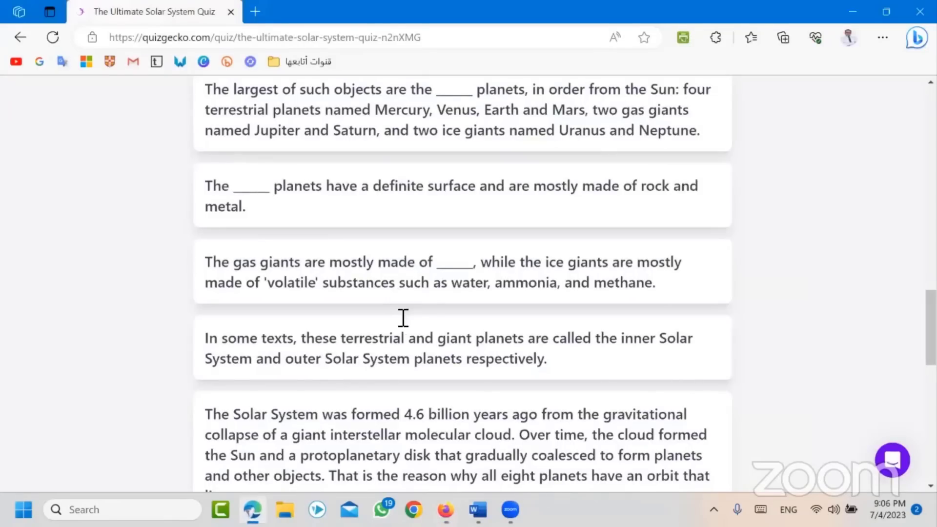
scroll(400, 320, "down", 3)
scroll(387, 312, "up", 1)
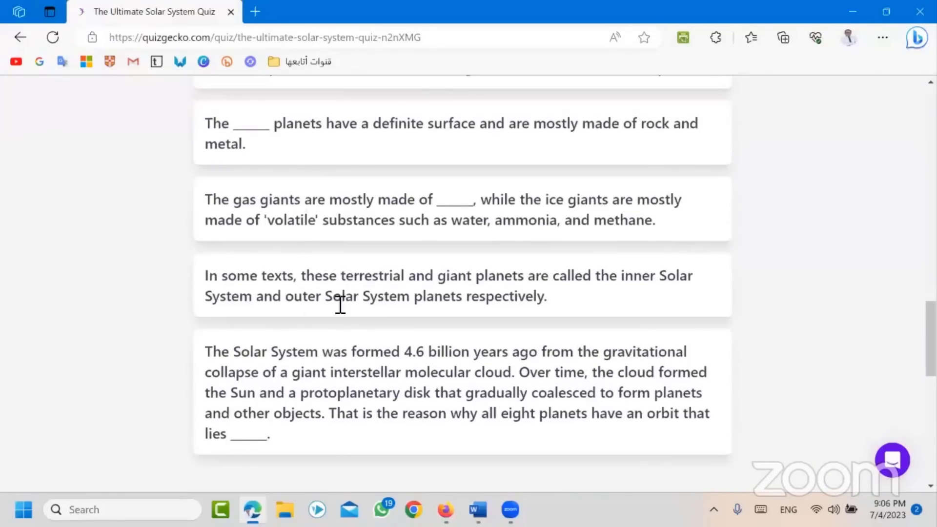
scroll(341, 317, "down", 5)
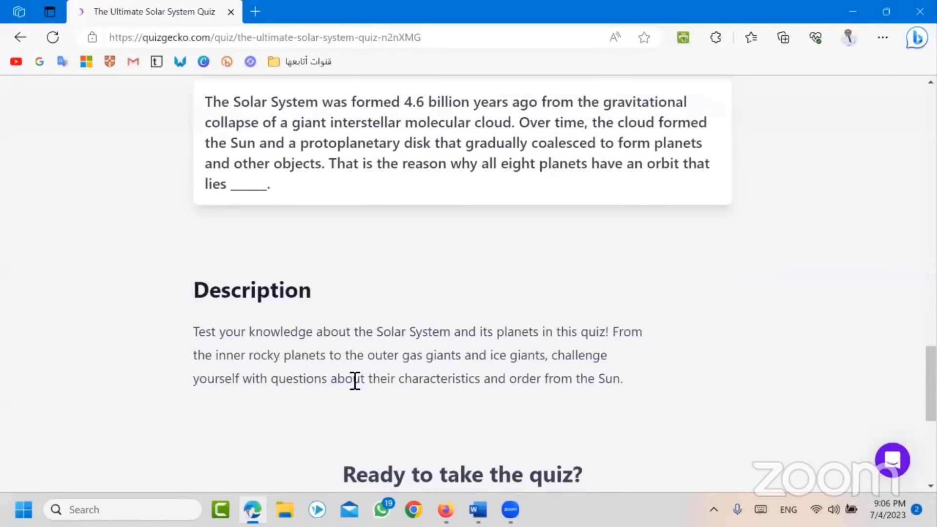
scroll(358, 366, "up", 15)
scroll(354, 353, "up", 8)
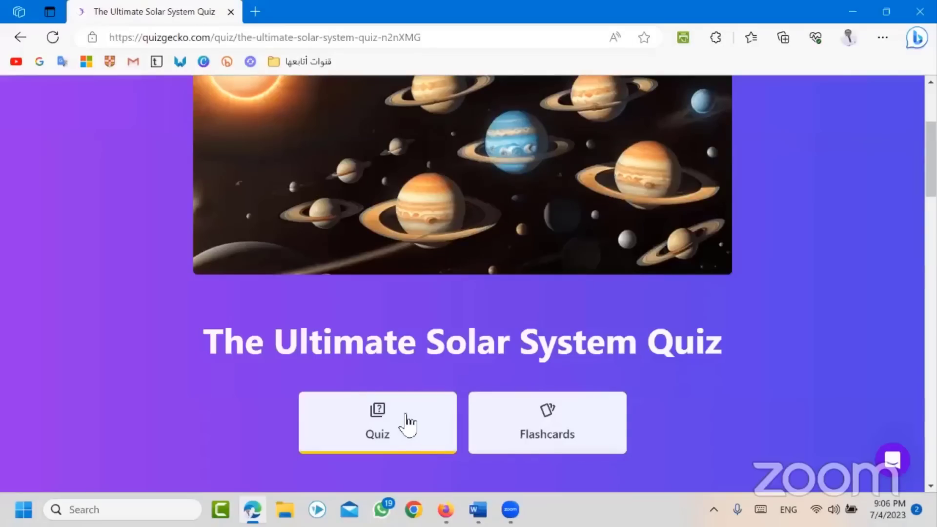
left_click(494, 439)
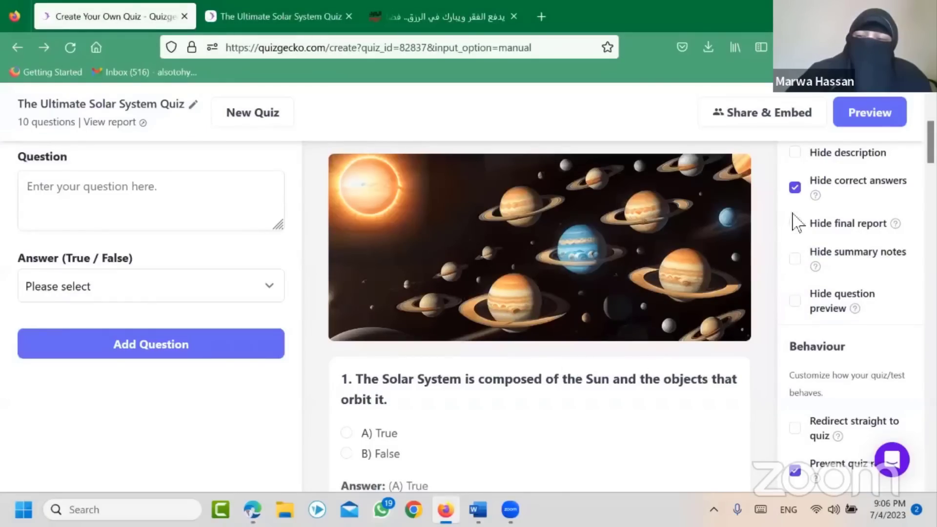
- In the Firefox quiz editor, turn off the Hide correct answers and Prevent quiz restart preferences
left_click(795, 189)
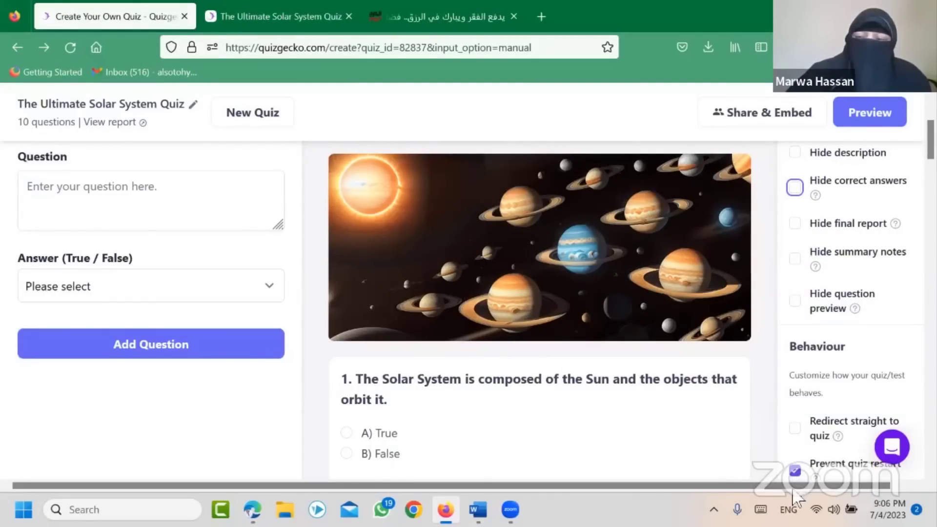
scroll(825, 364, "down", 5)
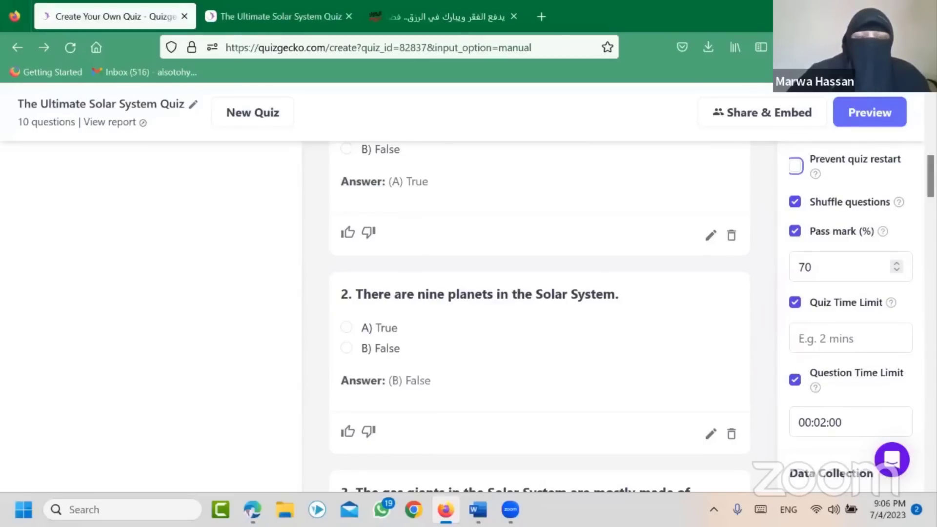
- Open the Quizgecko home page in a new tab from the quiz editor
scroll(362, 199, "up", 6)
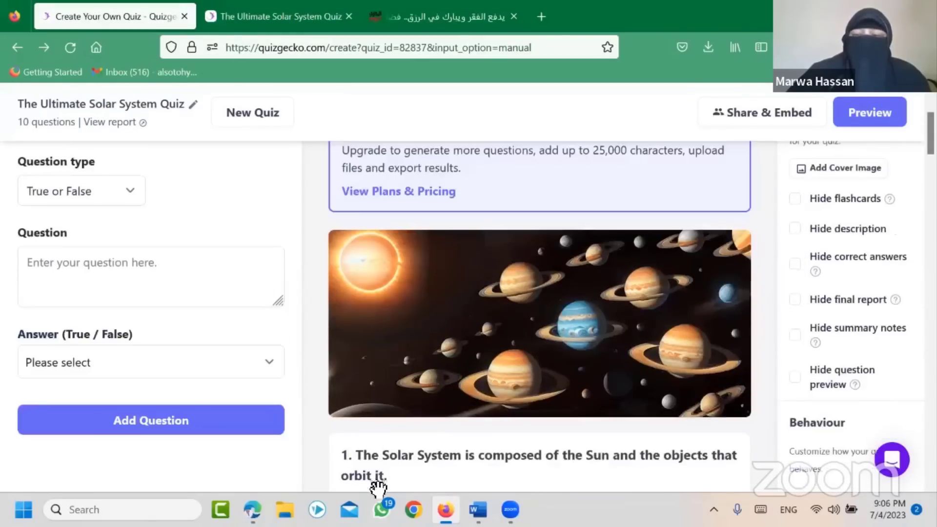
scroll(242, 344, "up", 3)
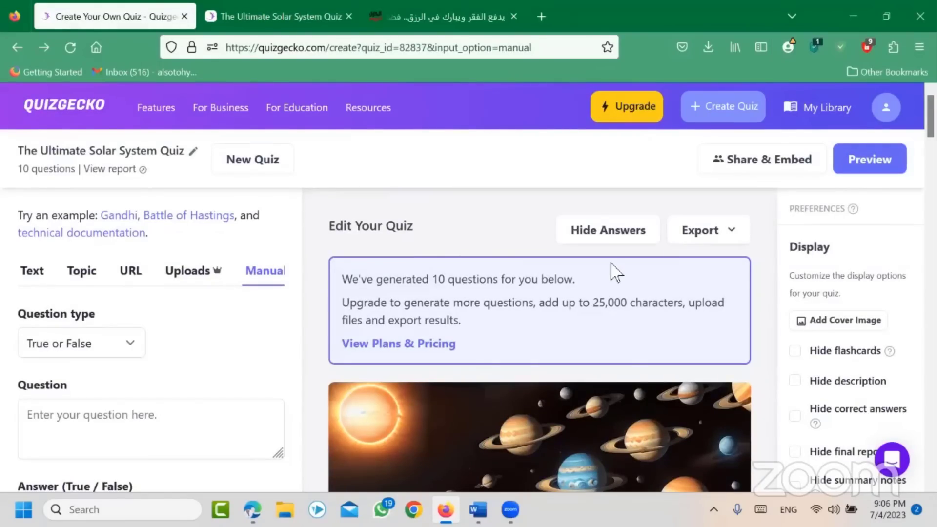
middle_click(76, 108)
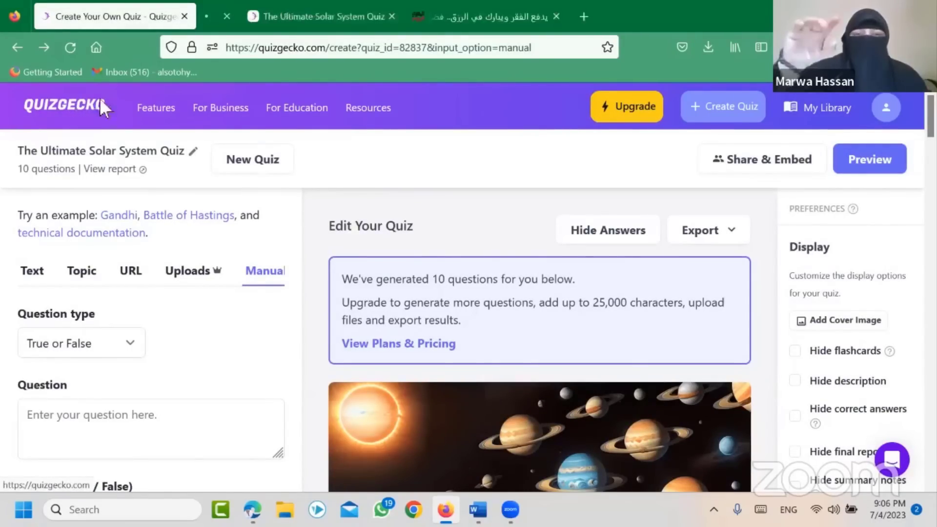